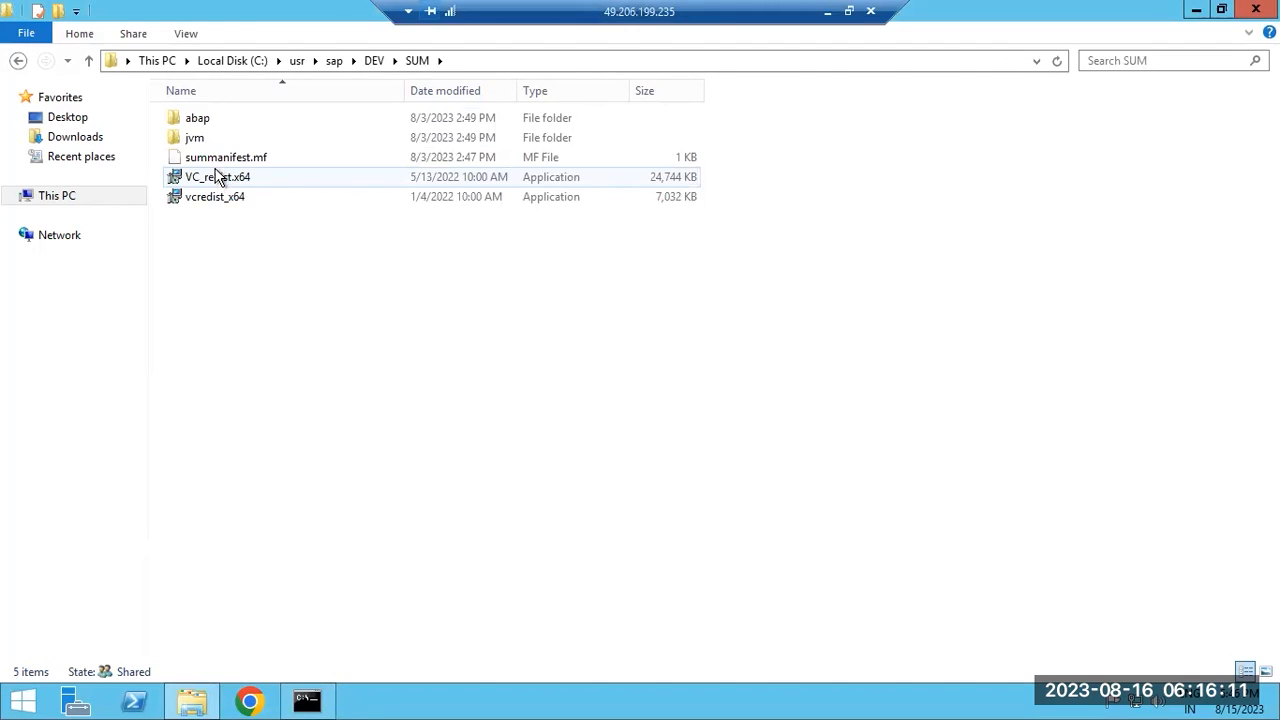
In SUM\abap, run 'SUMSTART confighostagent DEV' to register SUM with the host agent.
double_click(205, 123)
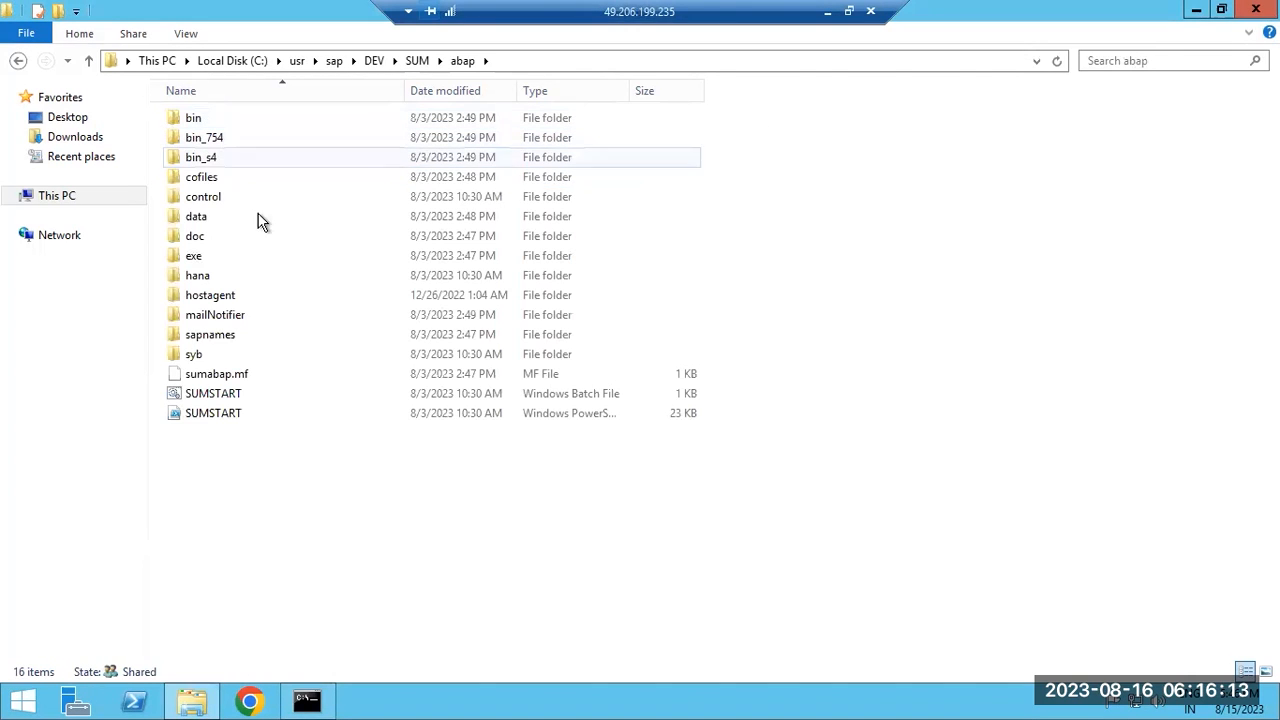
click(307, 700)
text(cd SUM/)
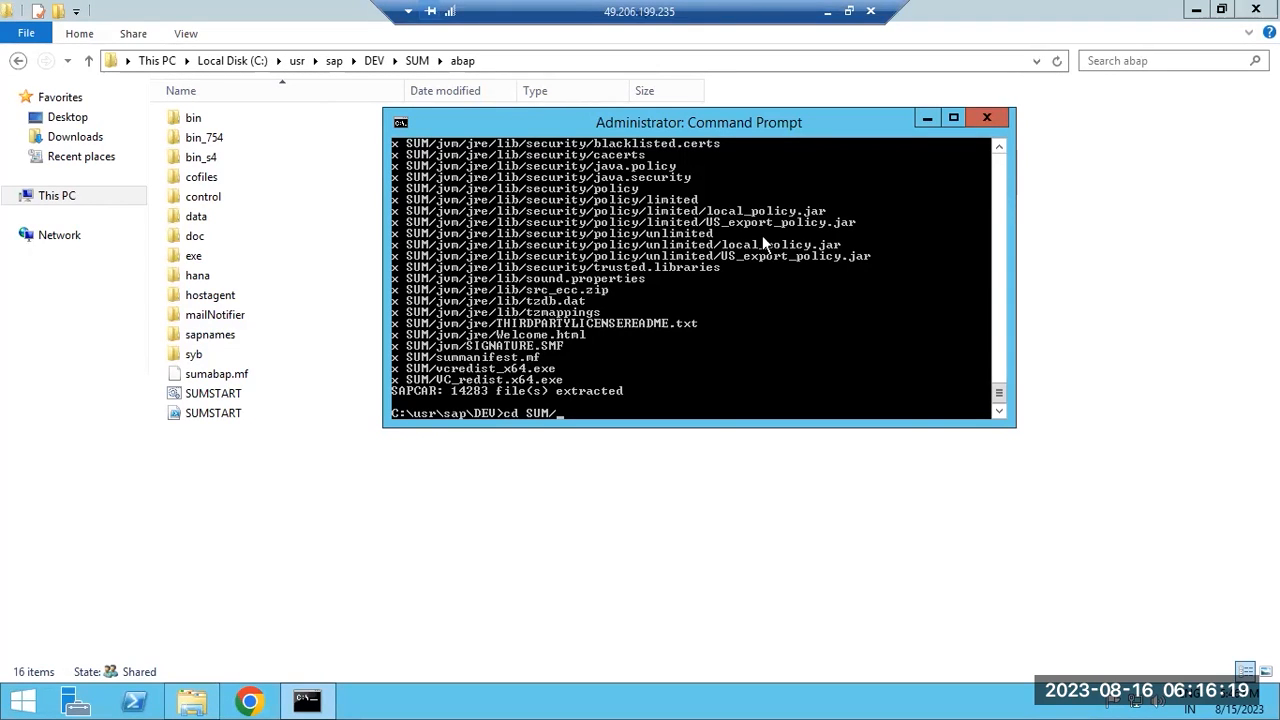
key(BackSpace)
text(\abap)
key(Return)
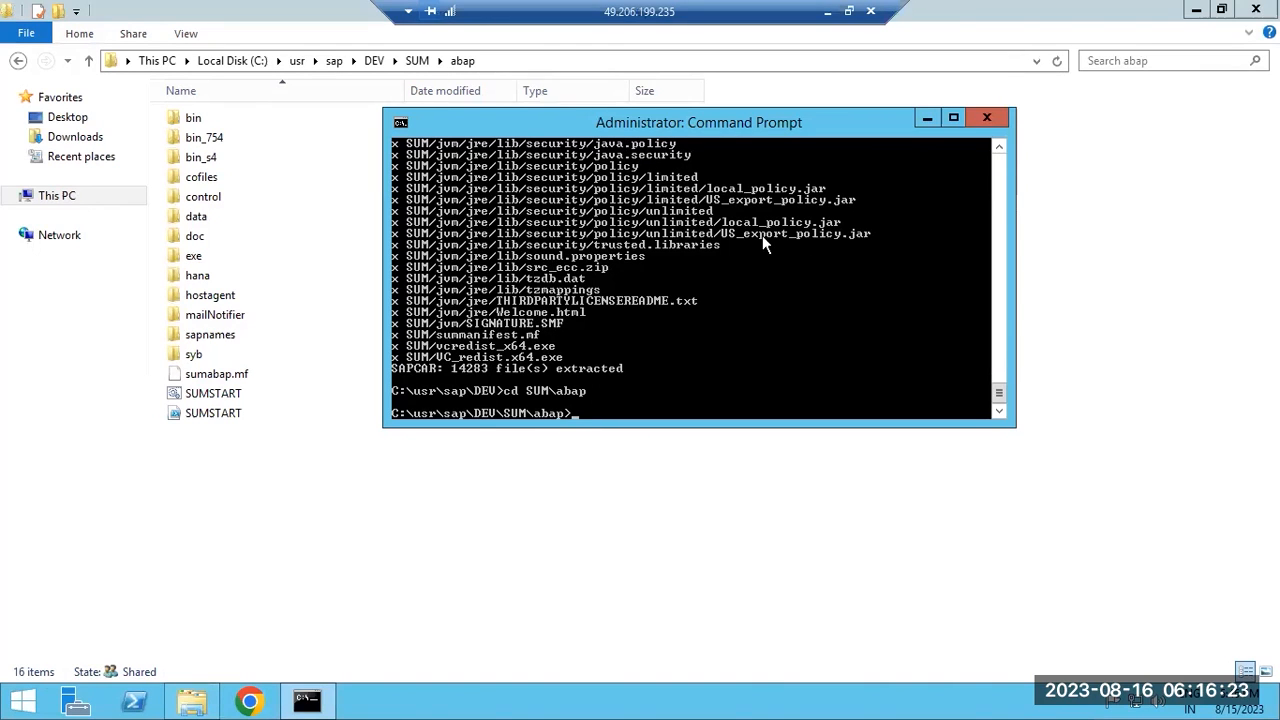
text(SUMSTART)
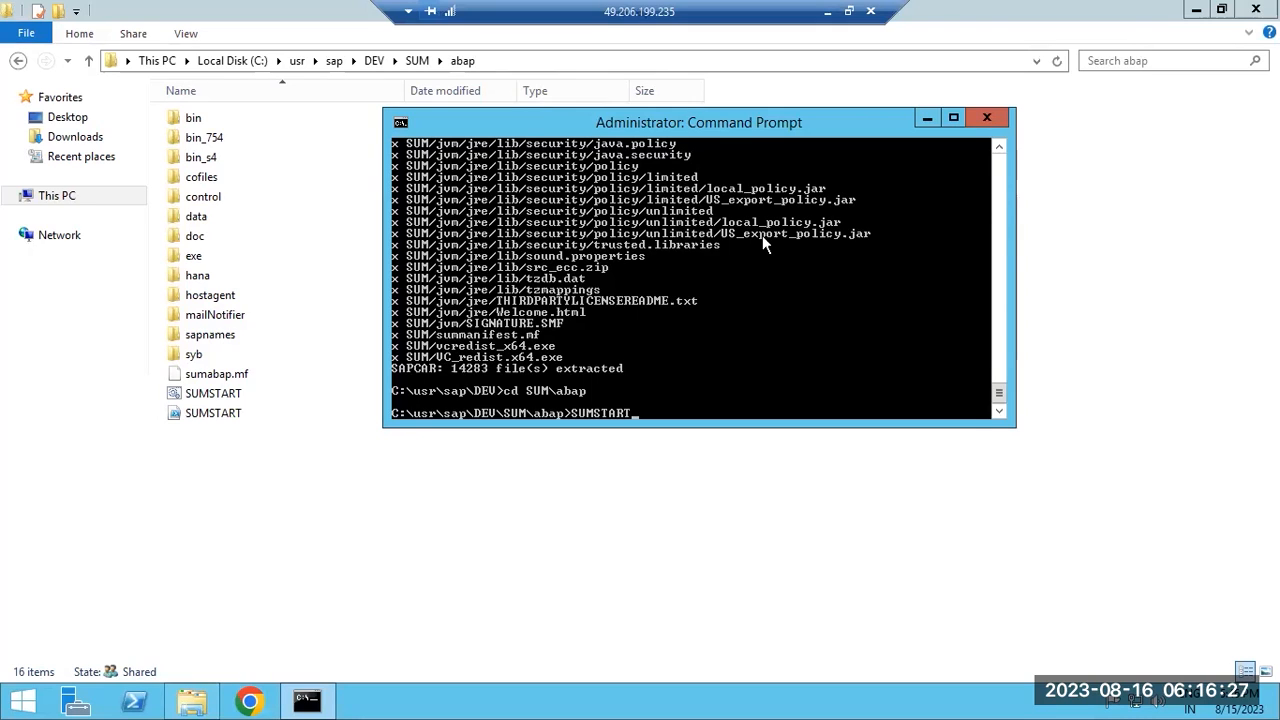
text( confighostagent DEV)
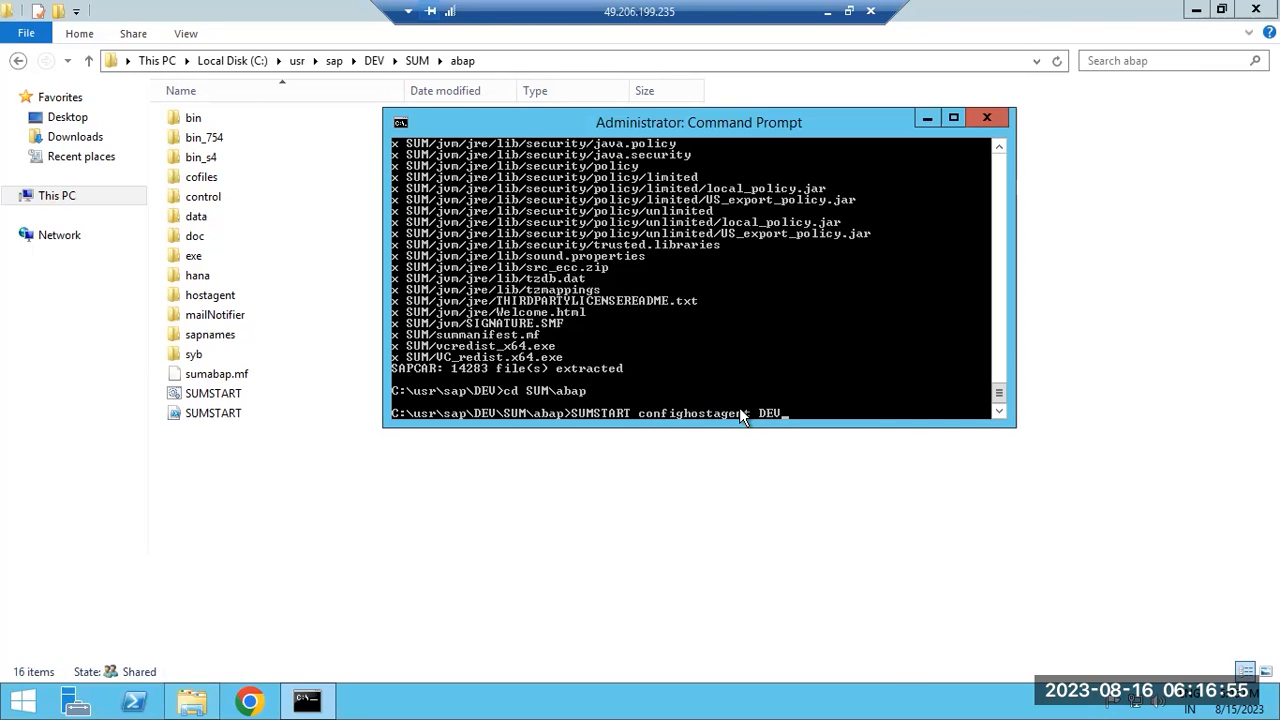
key(Return)
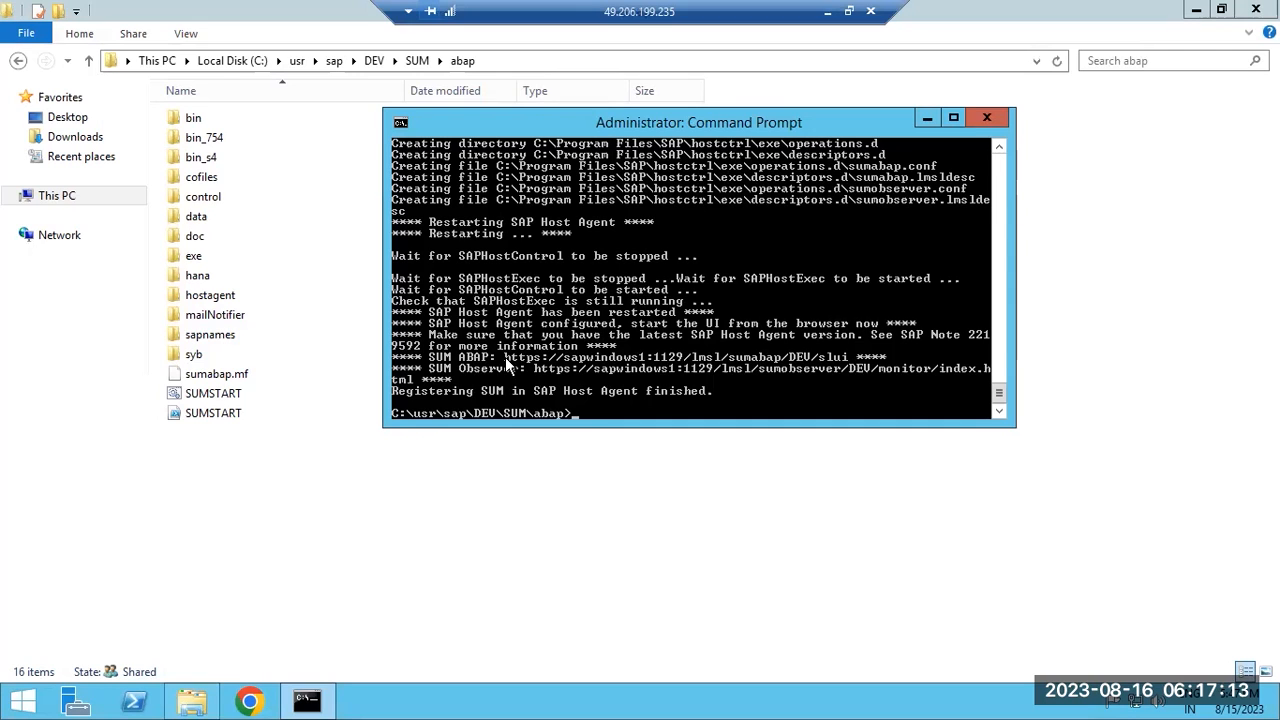
Mark and copy the SUM ABAP URL from the console output, then minimize the Command Prompt.
click(400, 124)
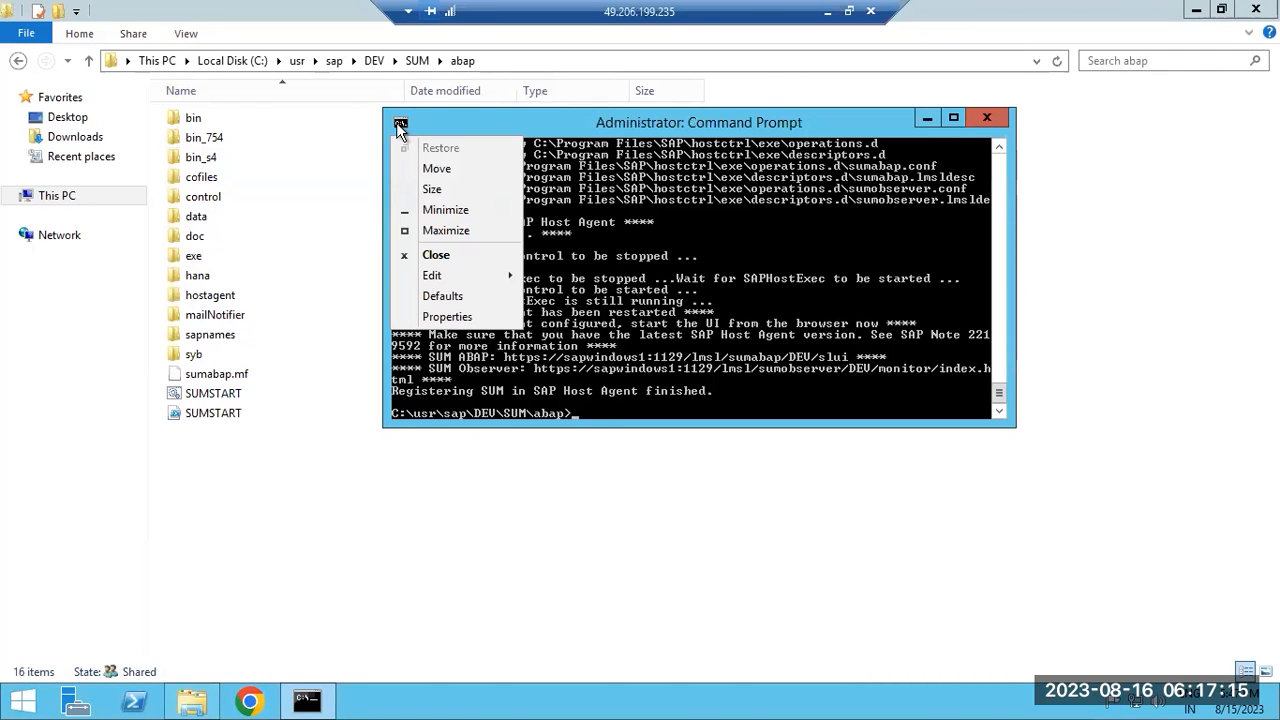
mouse_move(500, 278)
click(552, 279)
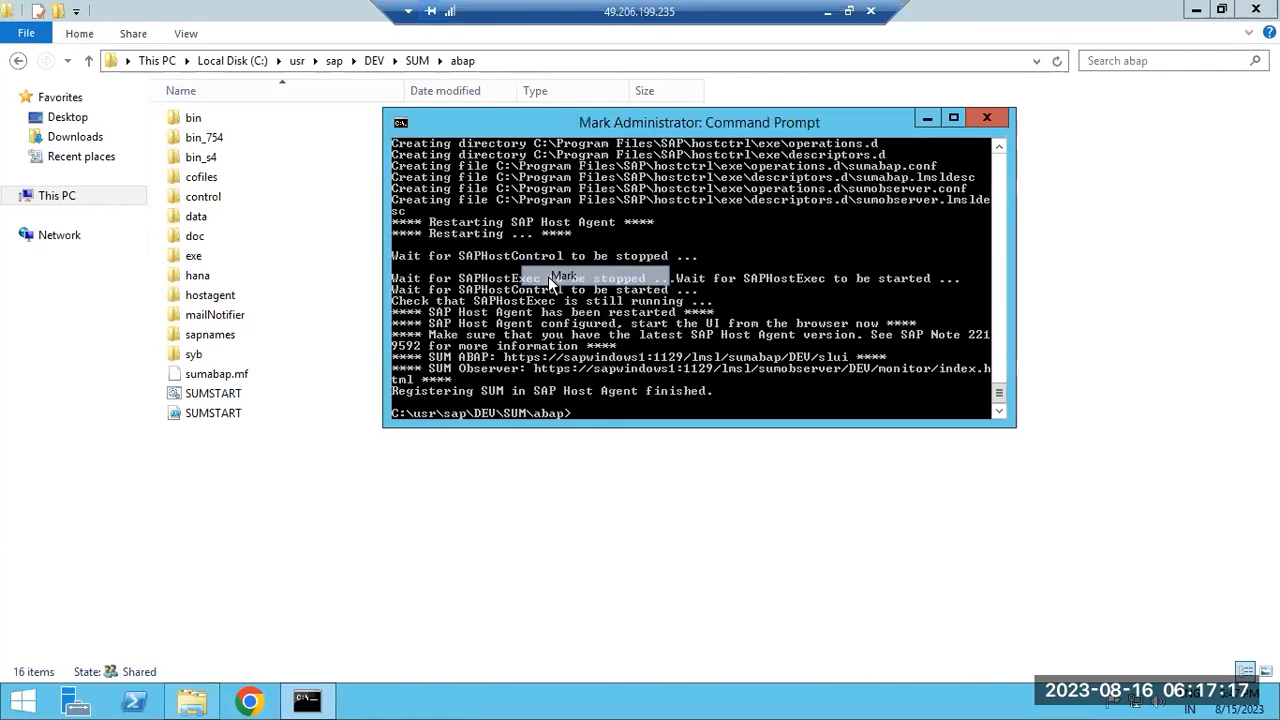
drag(505, 357, 850, 360)
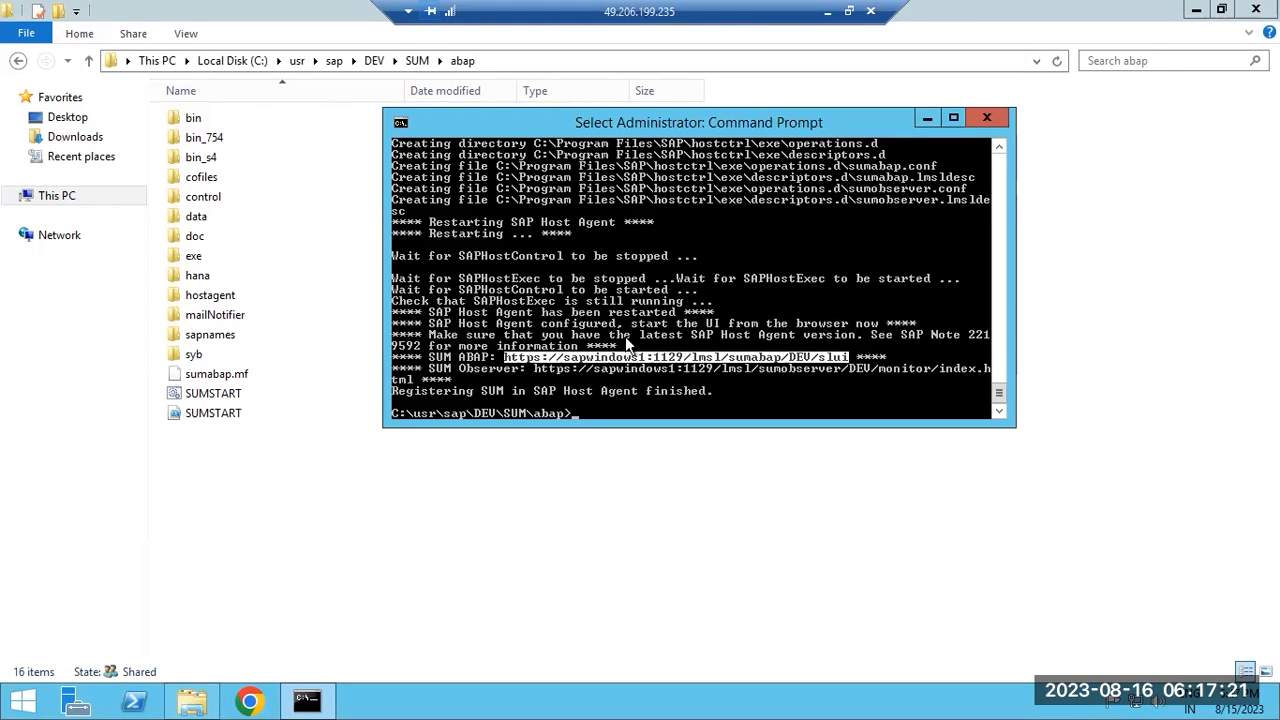
click(400, 122)
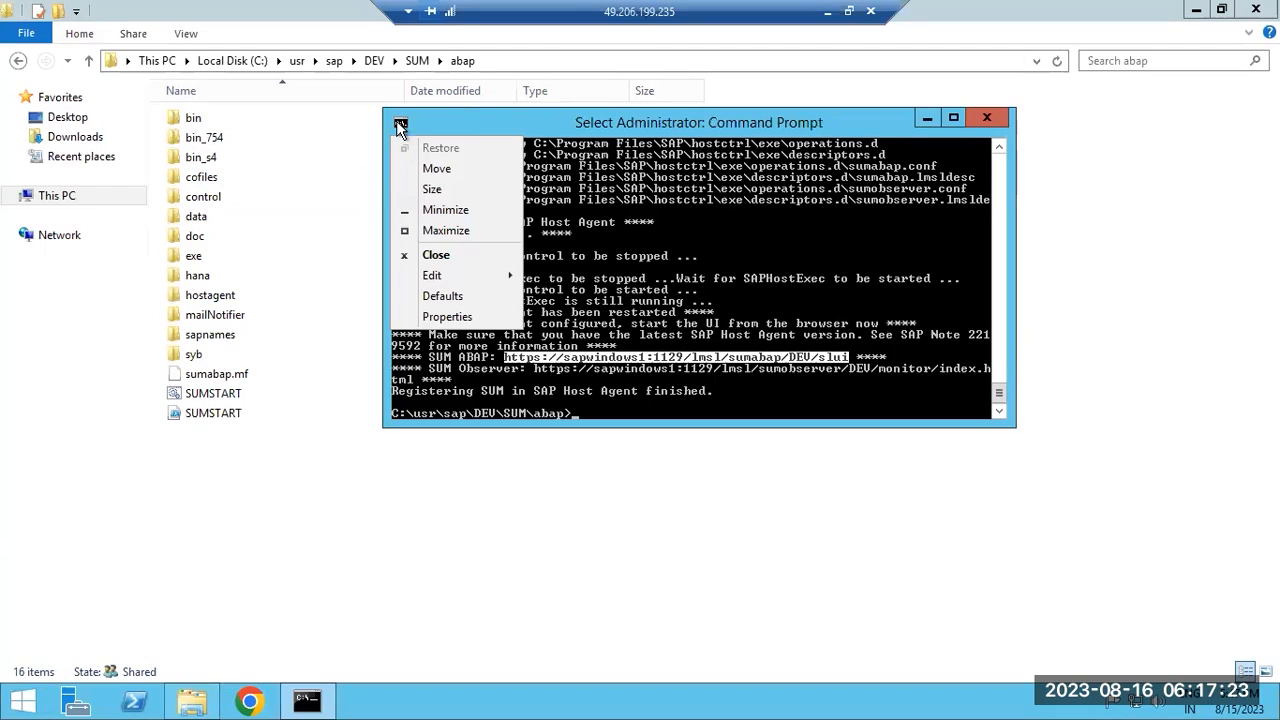
mouse_move(487, 279)
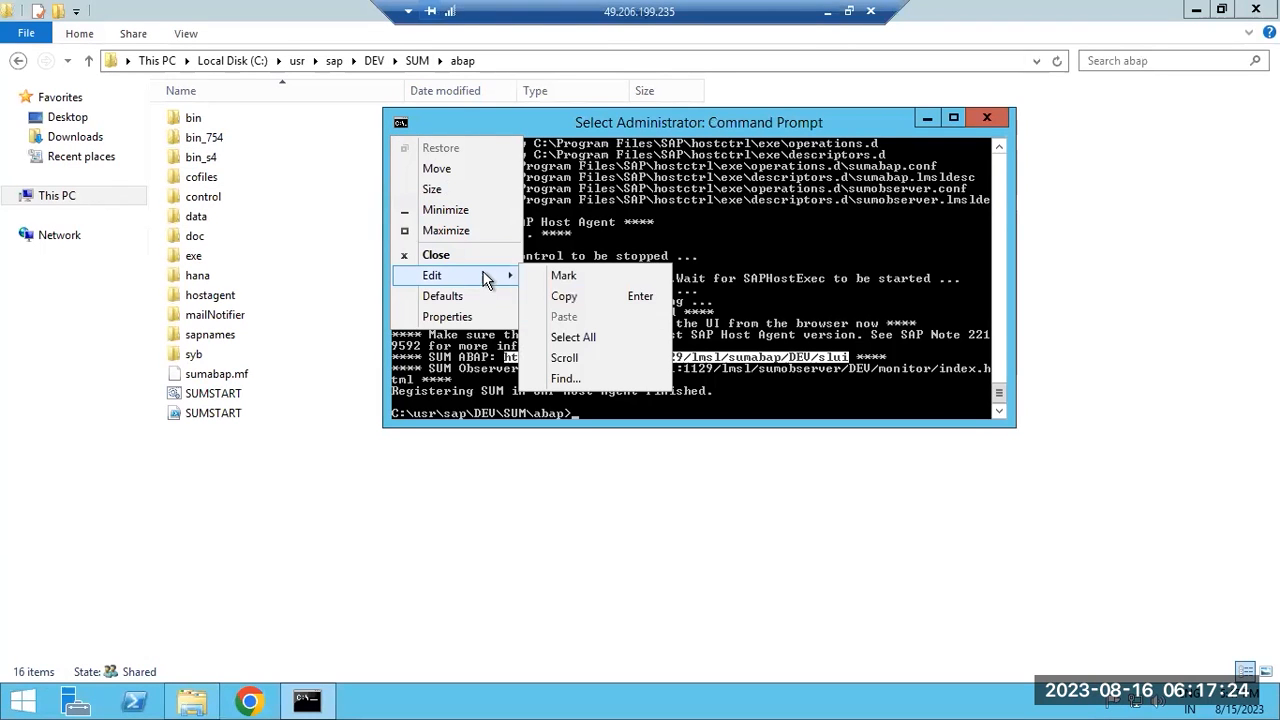
click(593, 297)
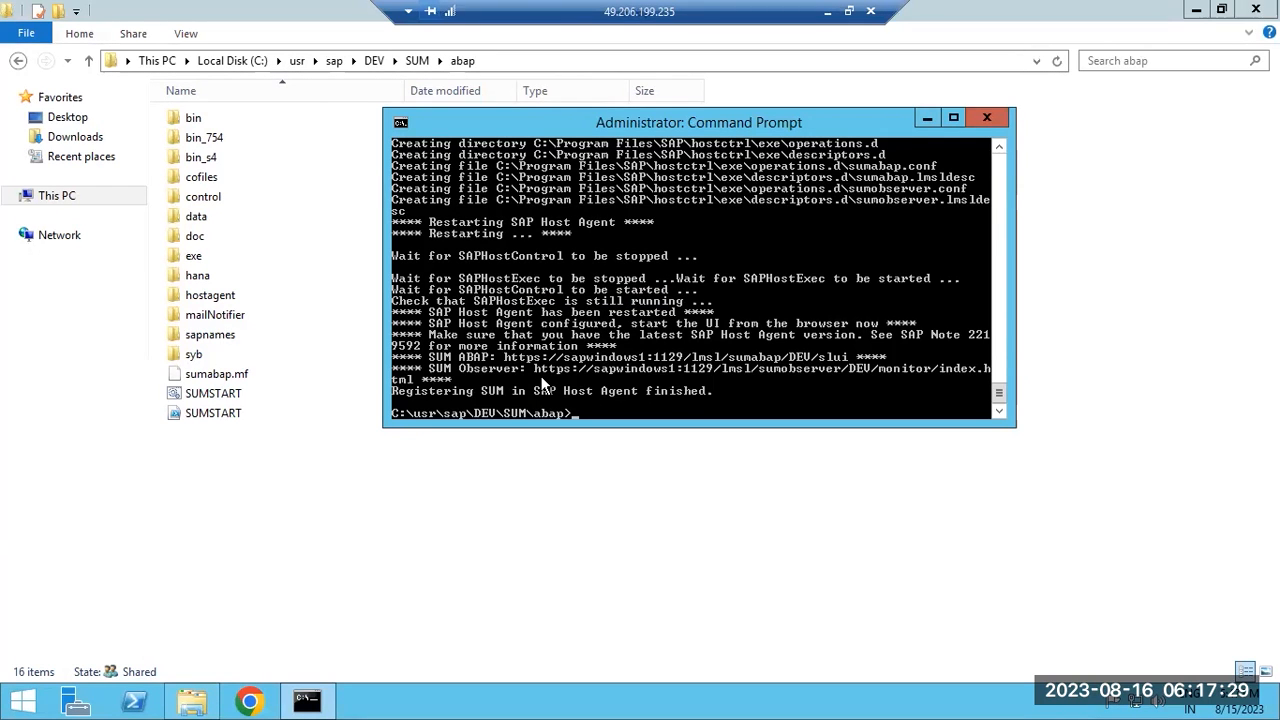
click(307, 700)
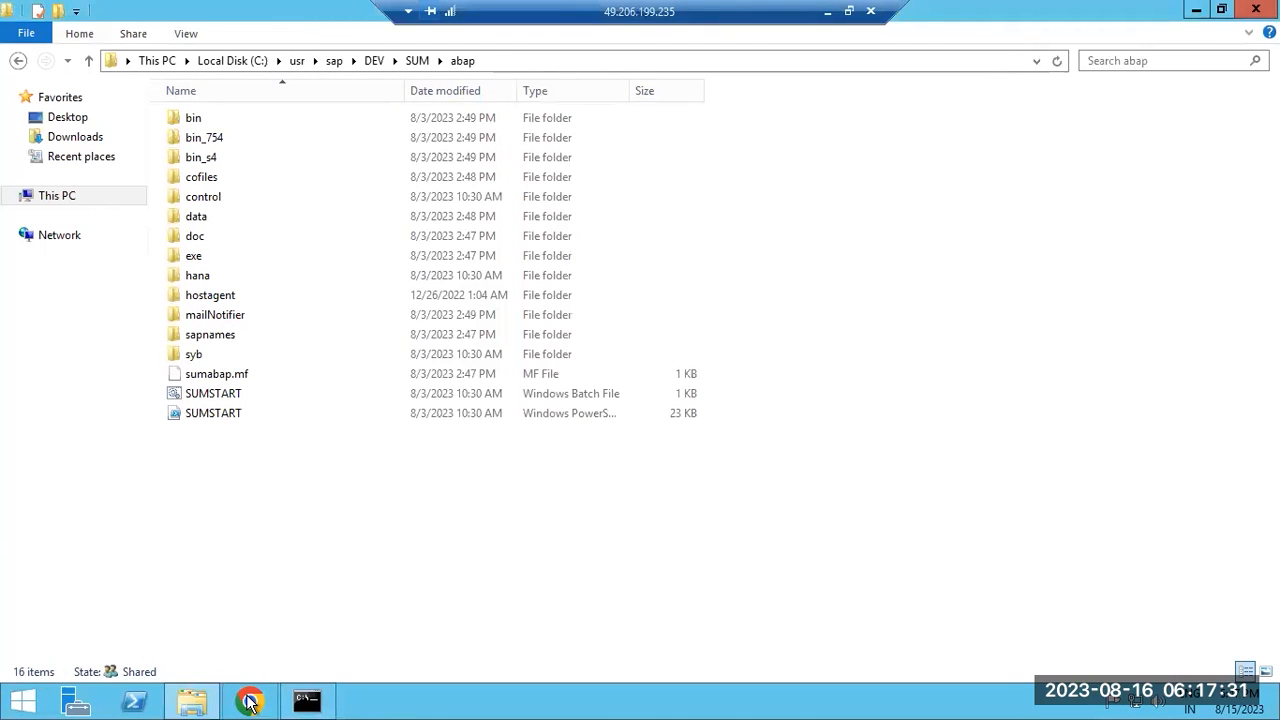
click(253, 703)
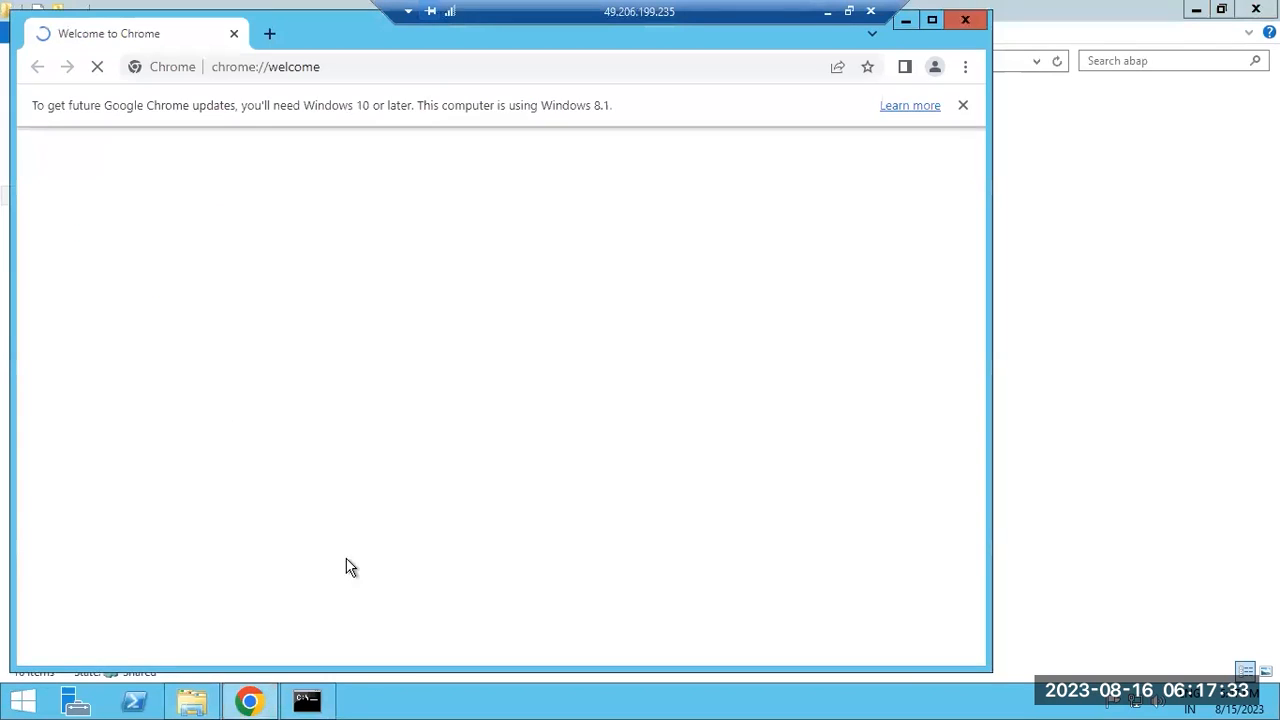
click(337, 68)
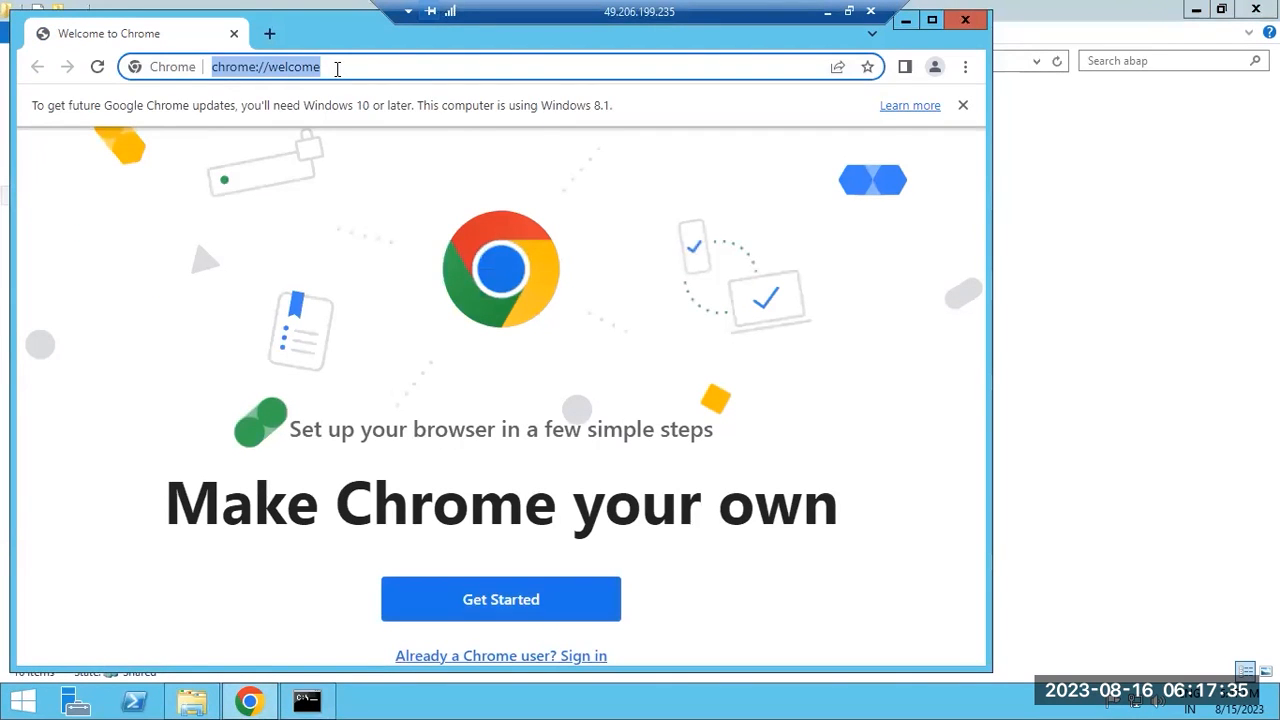
key(ctrl+v)
drag(286, 68, 313, 68)
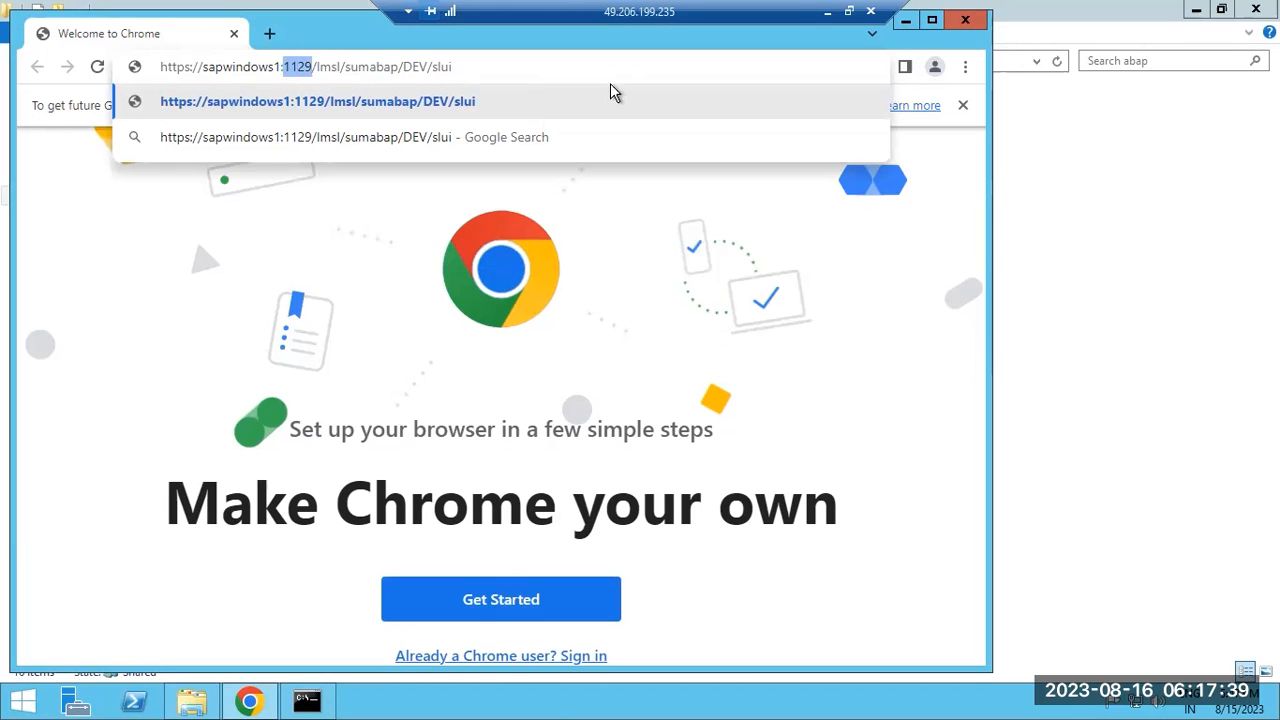
click(828, 11)
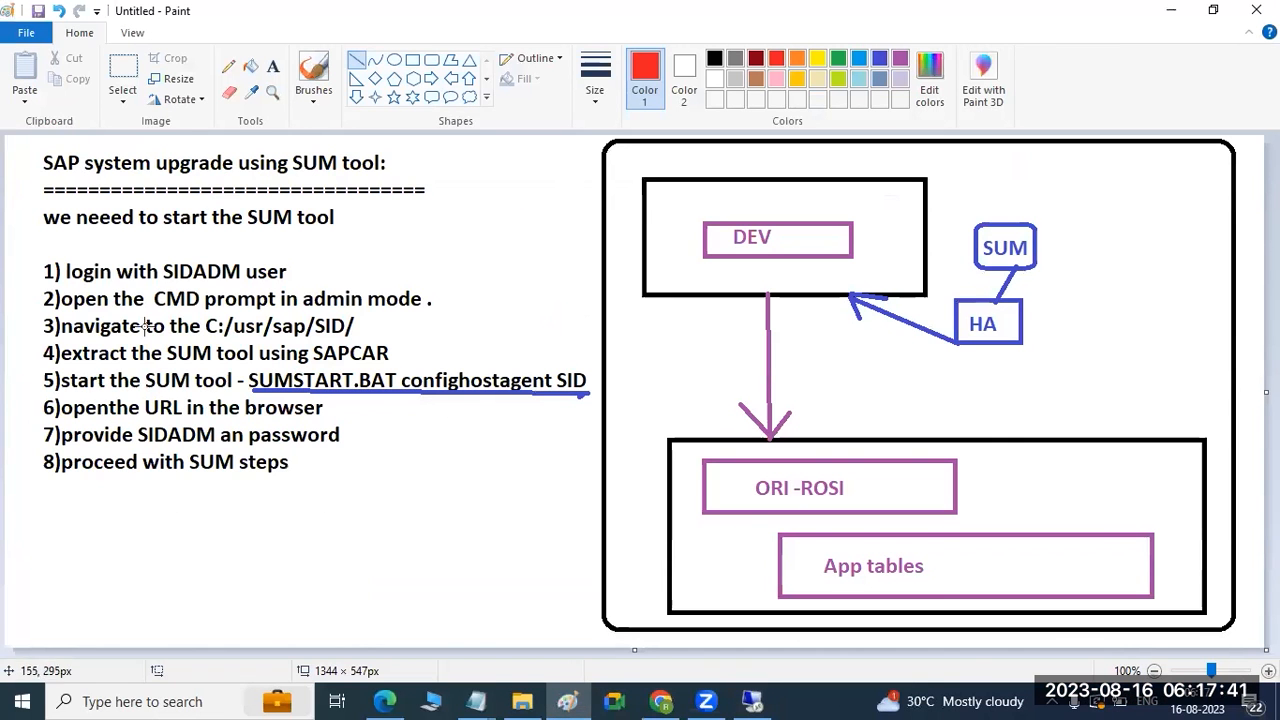
Add a Paint text note reading 'SWPM-4237' and 'SUM -1129' below the numbered steps.
click(274, 68)
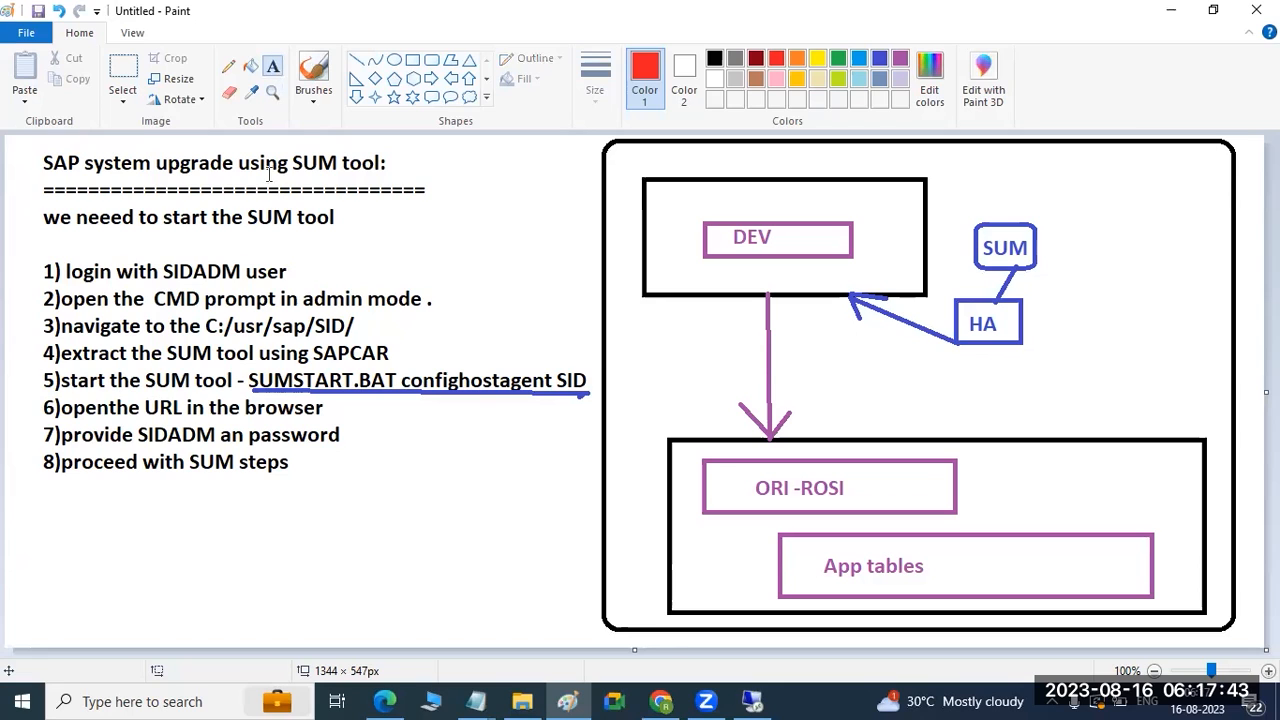
drag(16, 496, 531, 628)
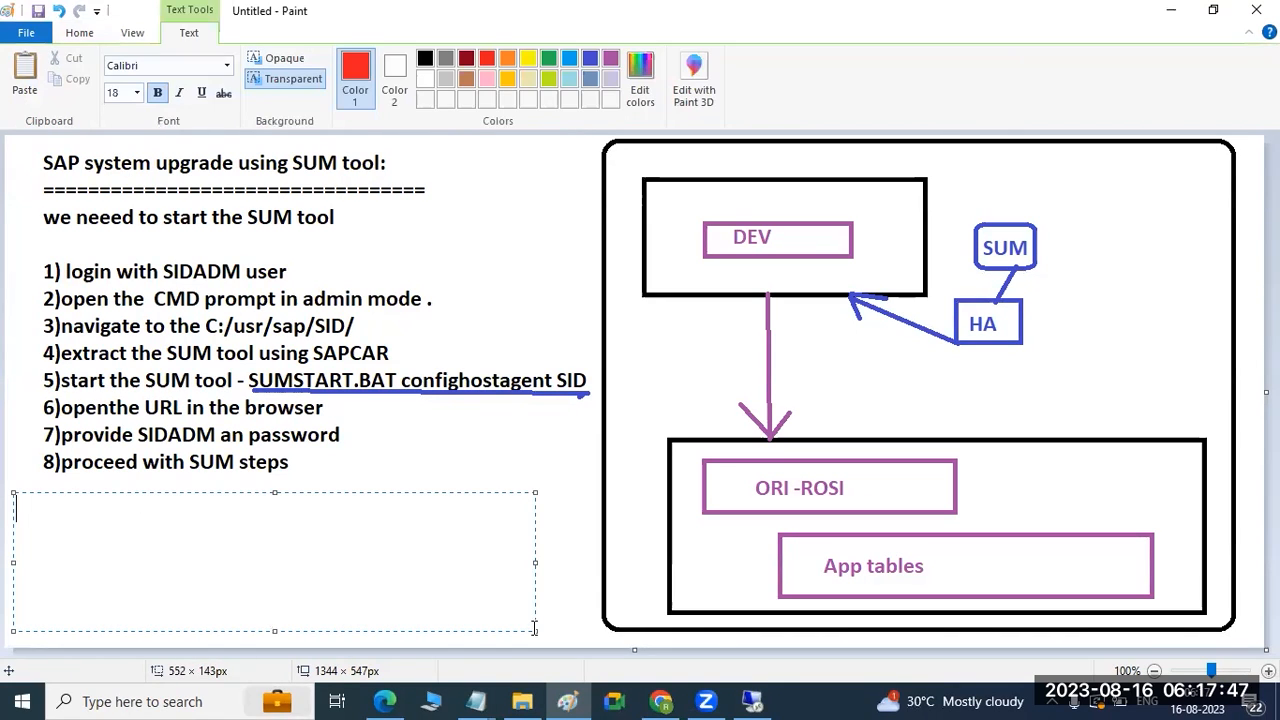
text(SWPM)
key(Return)
text(SUM -1129)
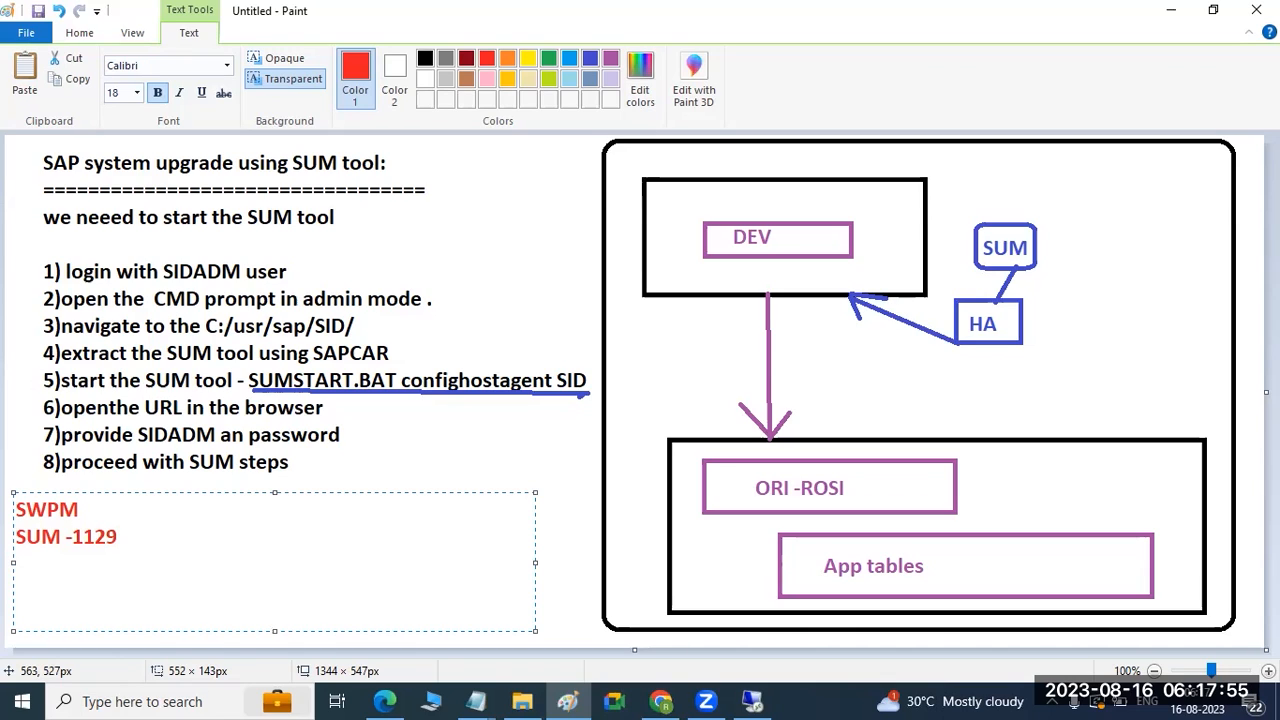
click(79, 510)
text(-4237)
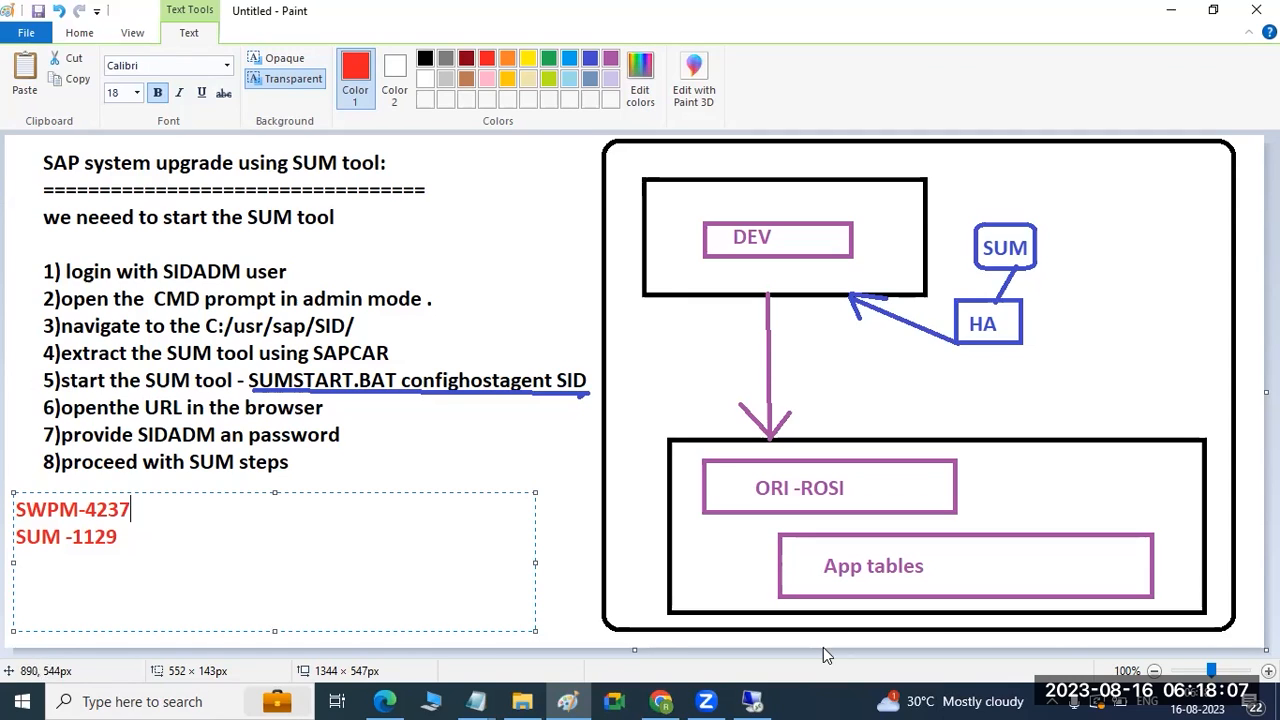
drag(121, 552, 12, 540)
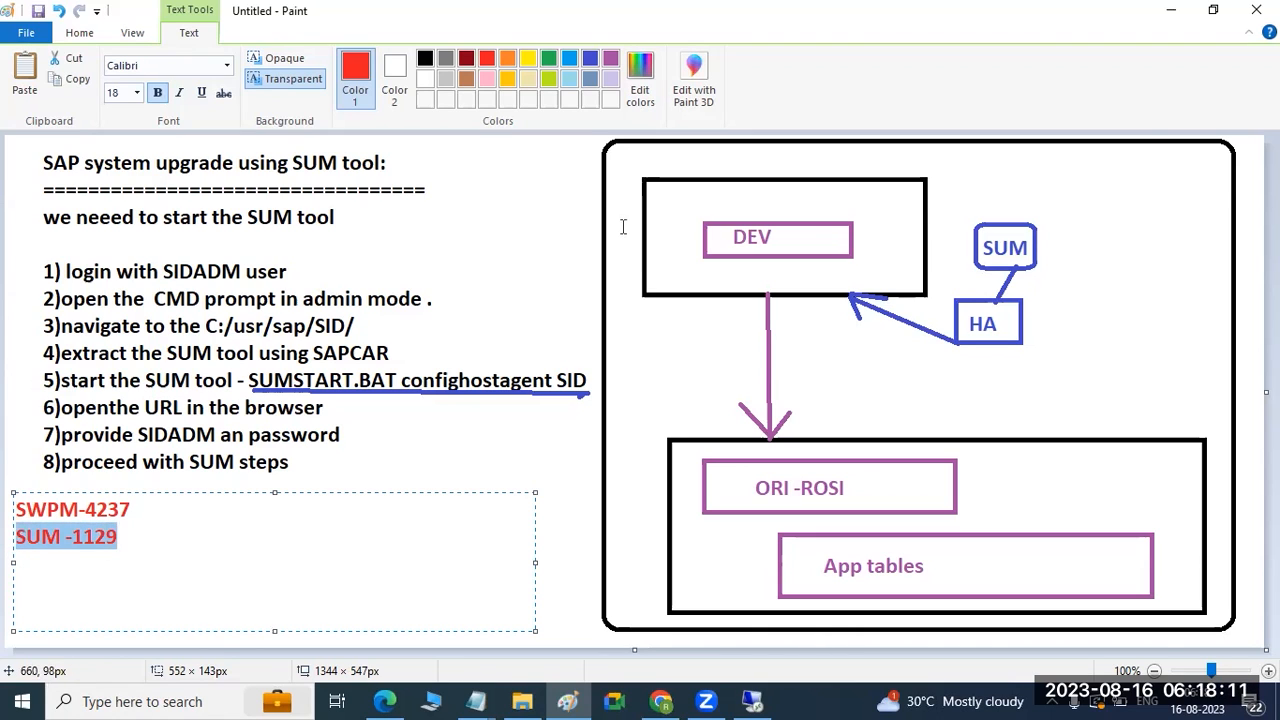
click(748, 700)
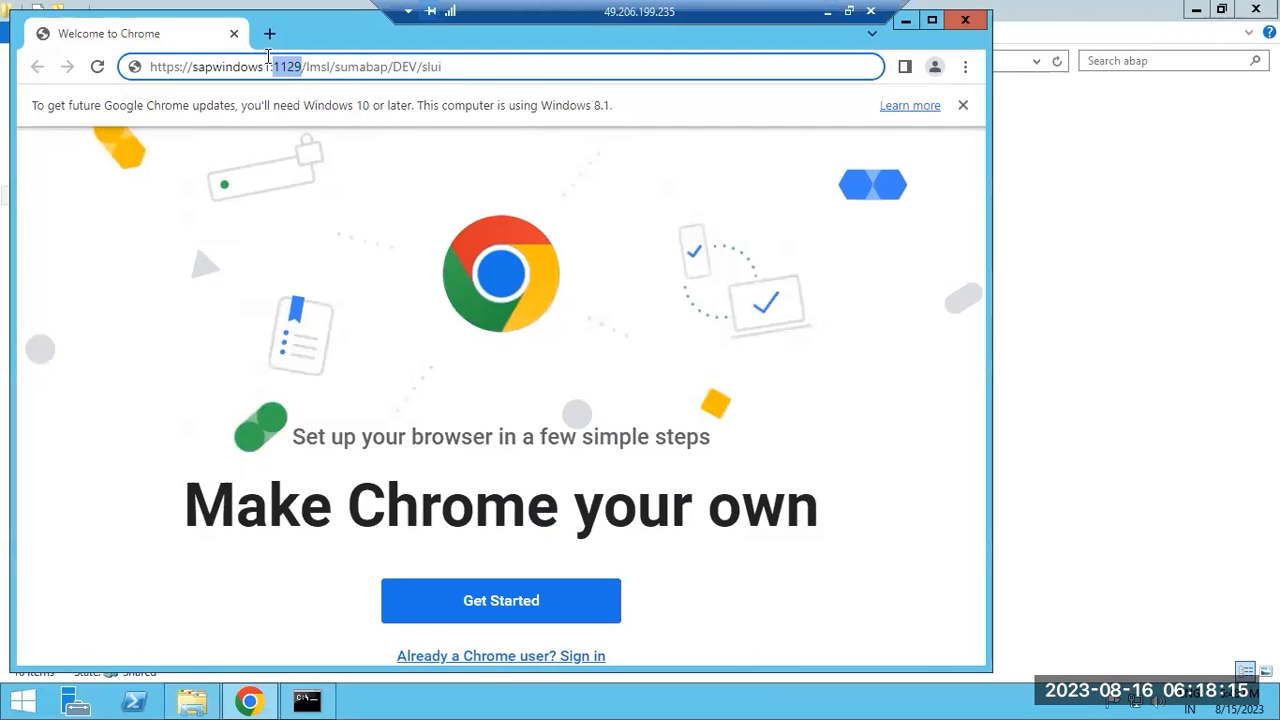
Load the SUM URL and proceed past the certificate warning to the unsafe sapwindows1 site.
key(Return)
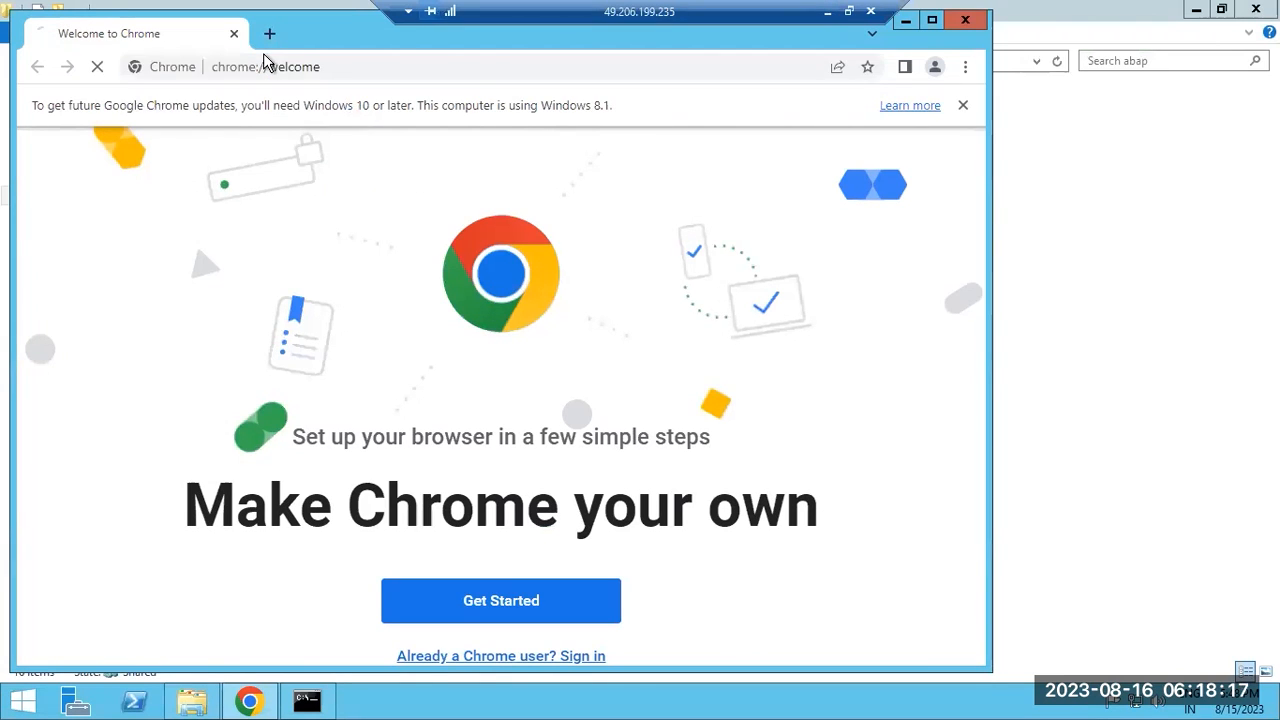
click(234, 584)
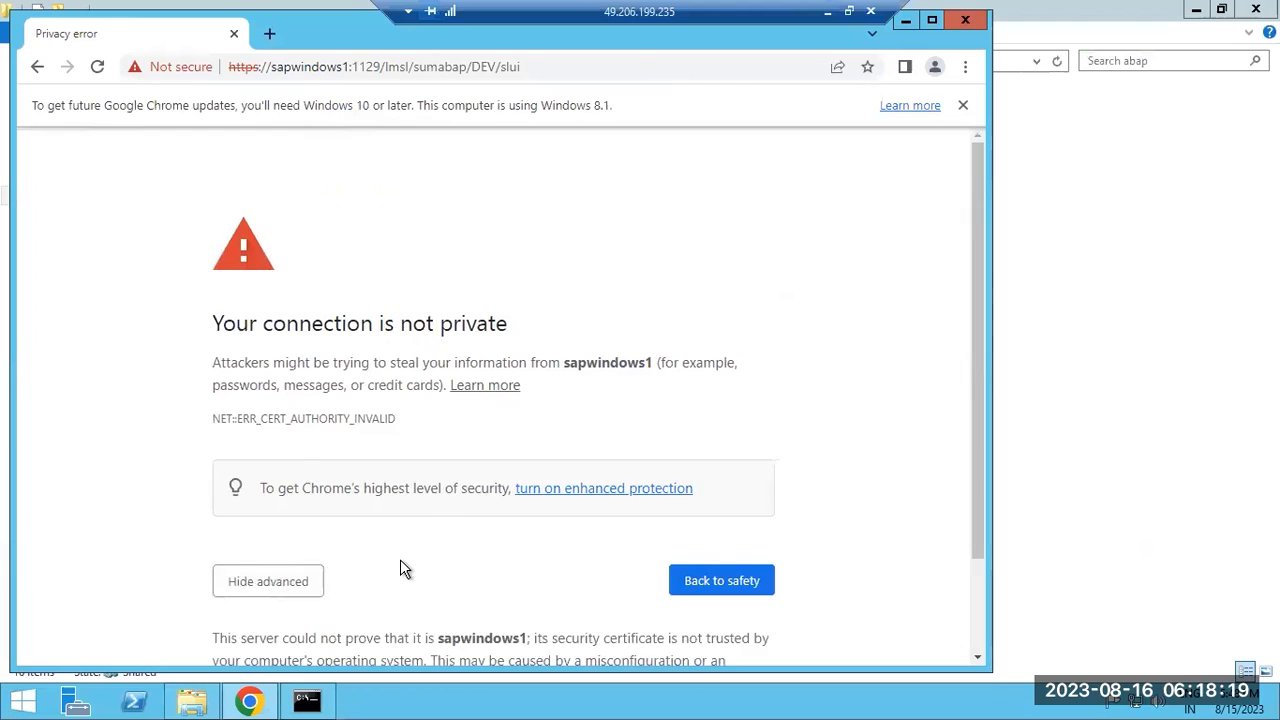
scroll(400, 569, down, 1)
click(358, 611)
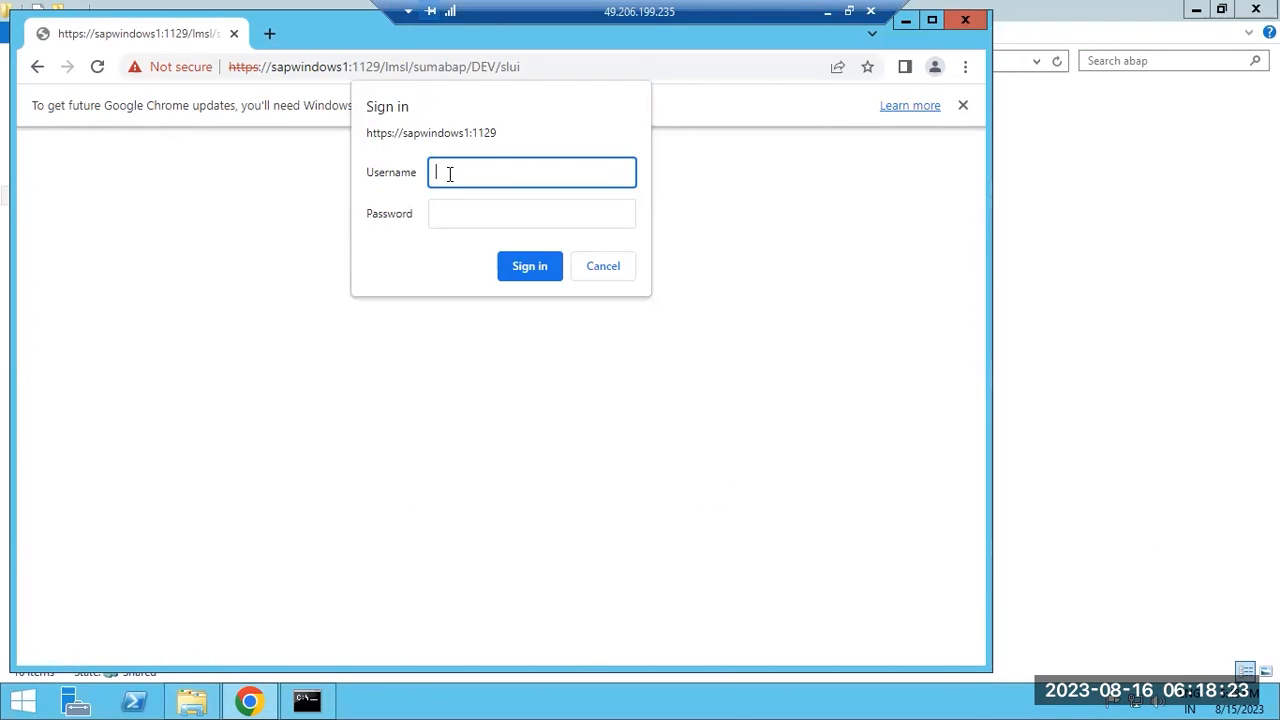
Sign in with the admin username and password, then maximize Chrome.
text(devadm)
key(Tab)
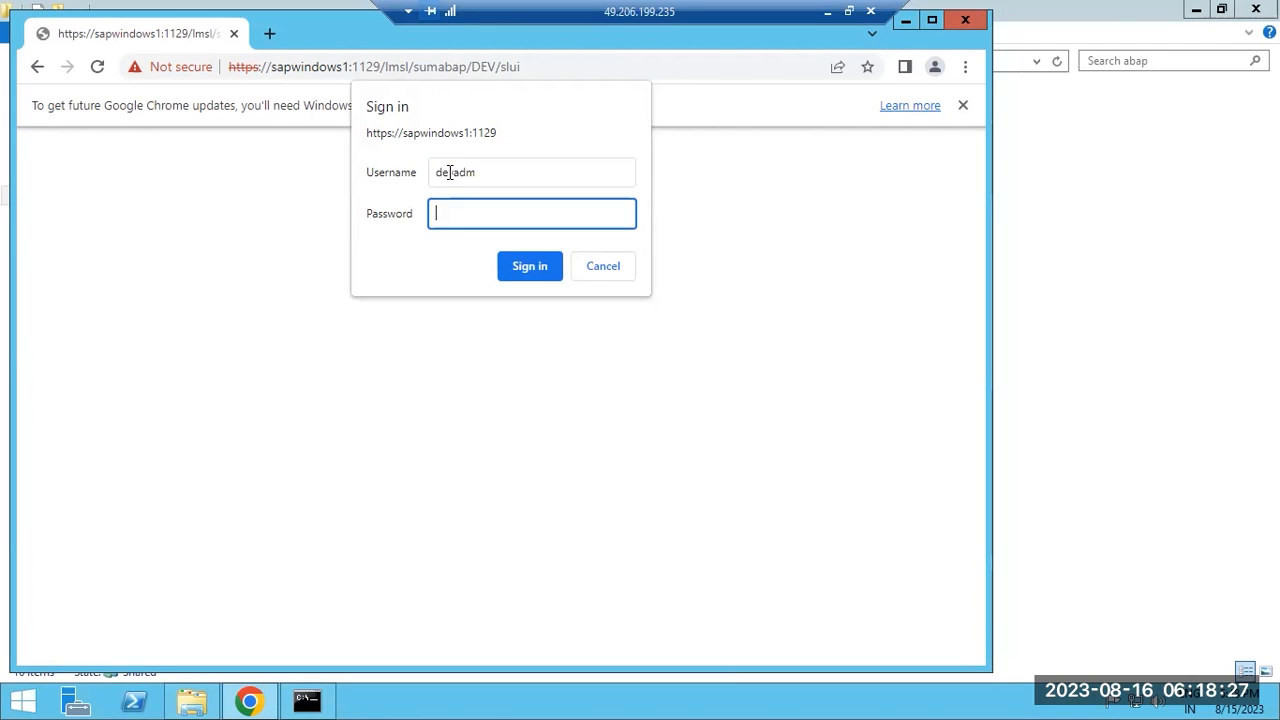
text(••••••••)
key(Return)
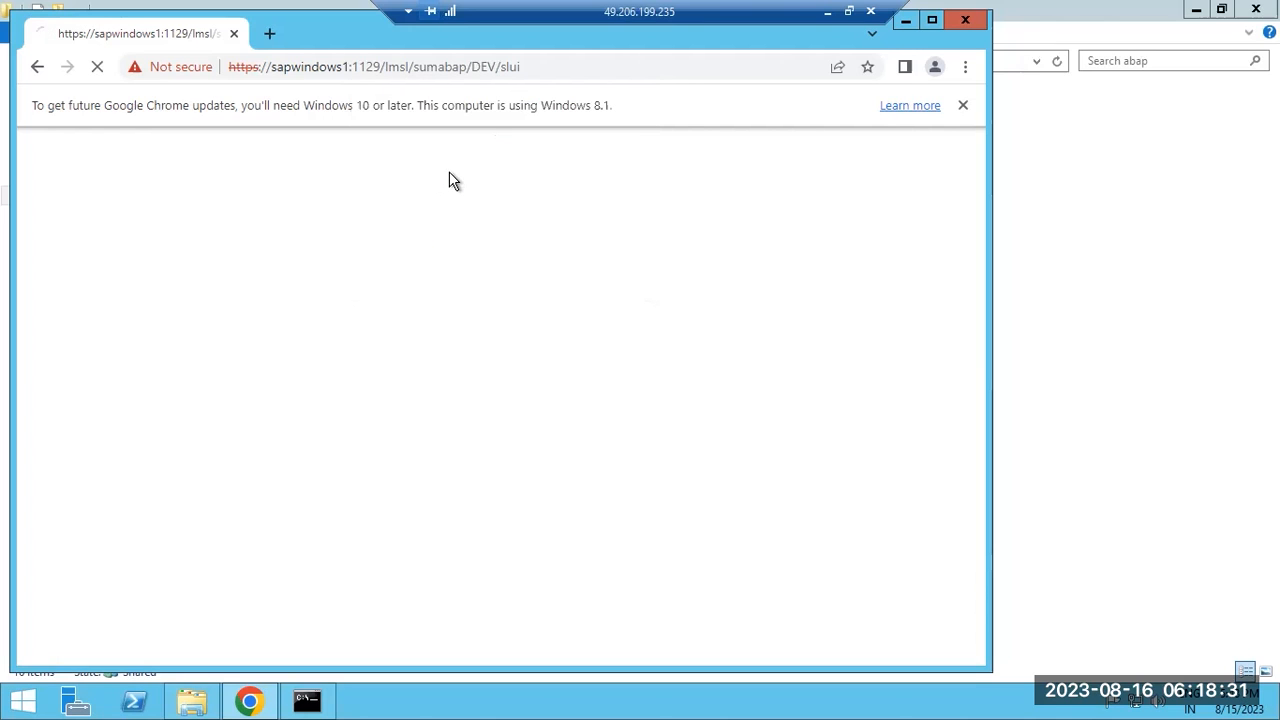
click(929, 20)
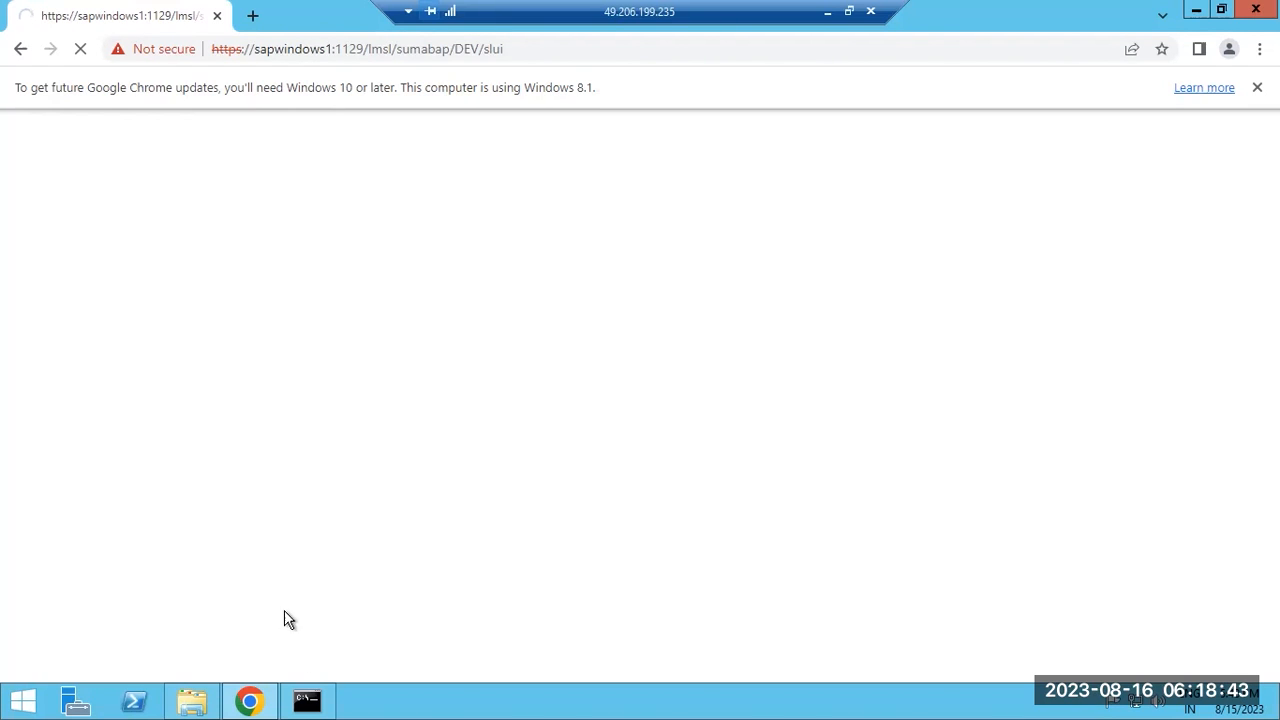
Scroll back through the SUMSTART registration output, check the local notes, then bring the SUM page forward.
click(307, 700)
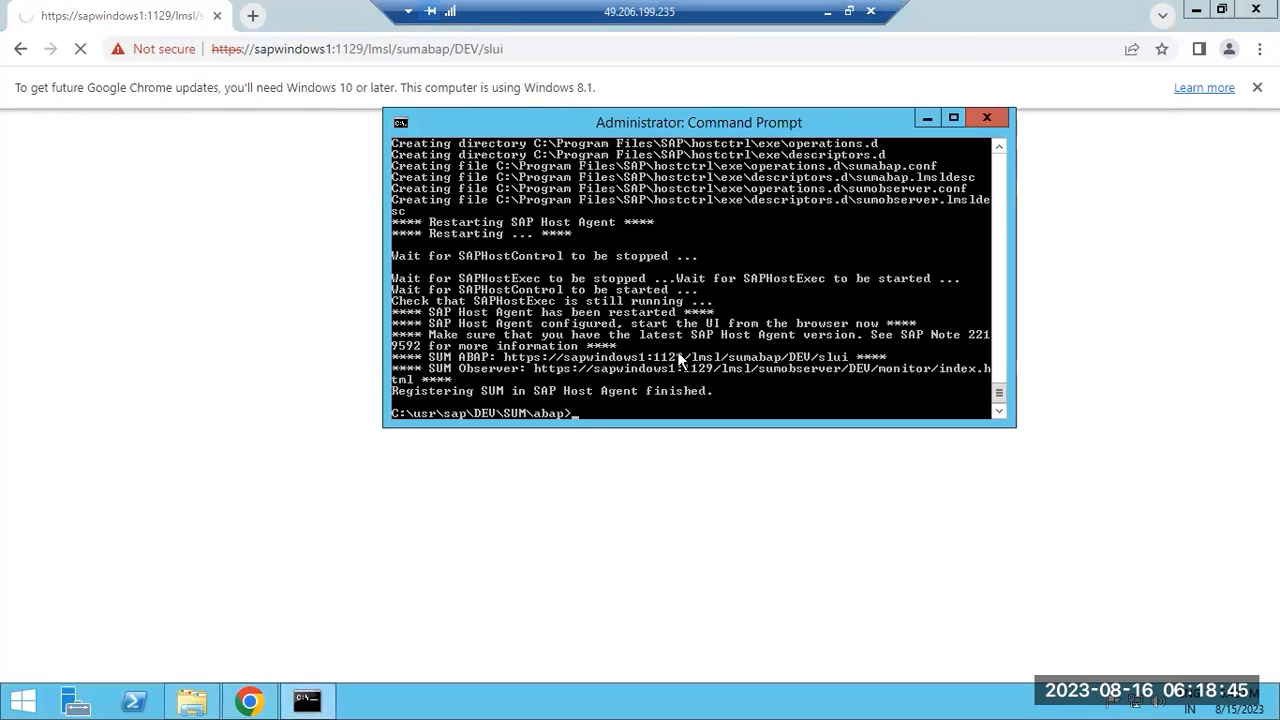
scroll(678, 358, up, 4)
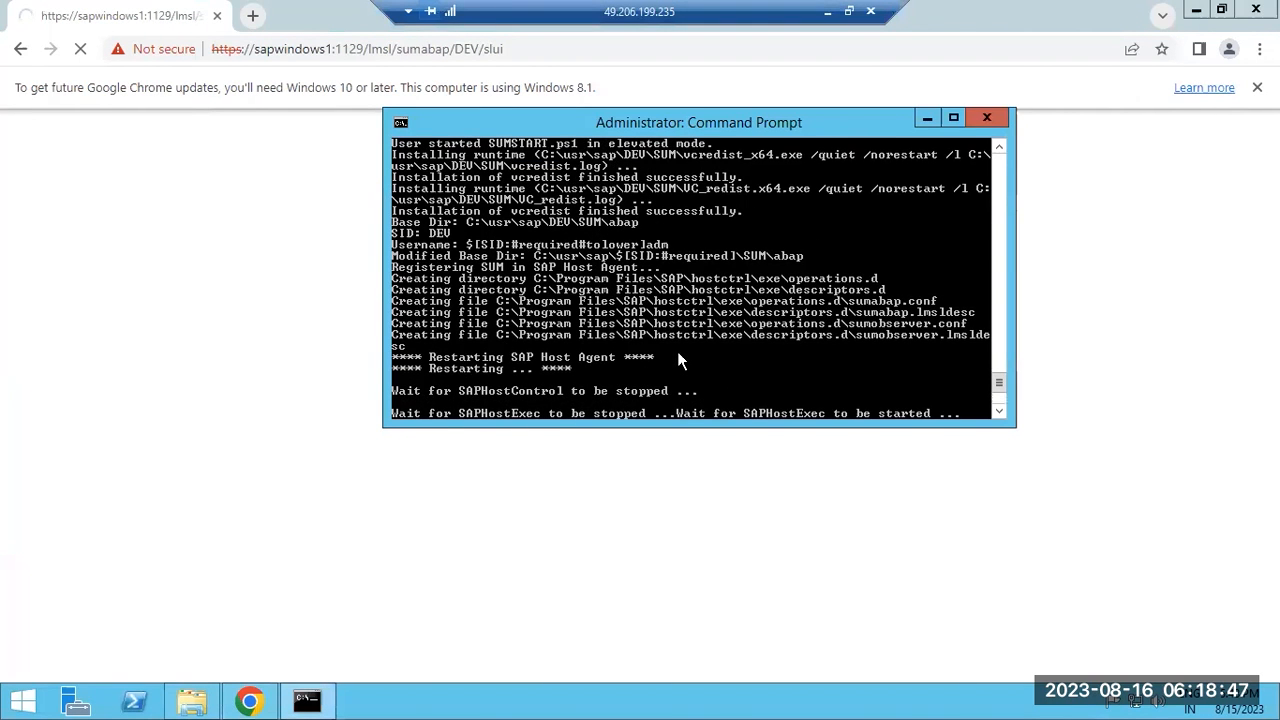
scroll(677, 361, up, 4)
scroll(677, 360, up, 1)
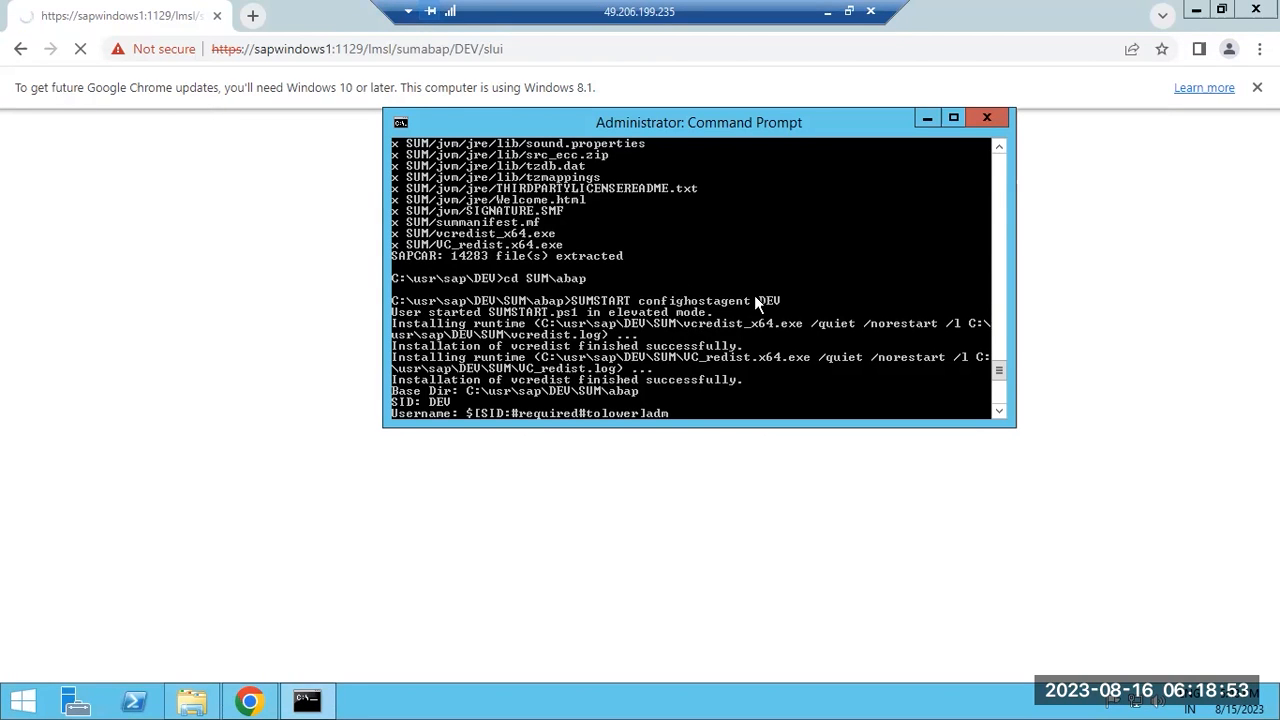
click(826, 11)
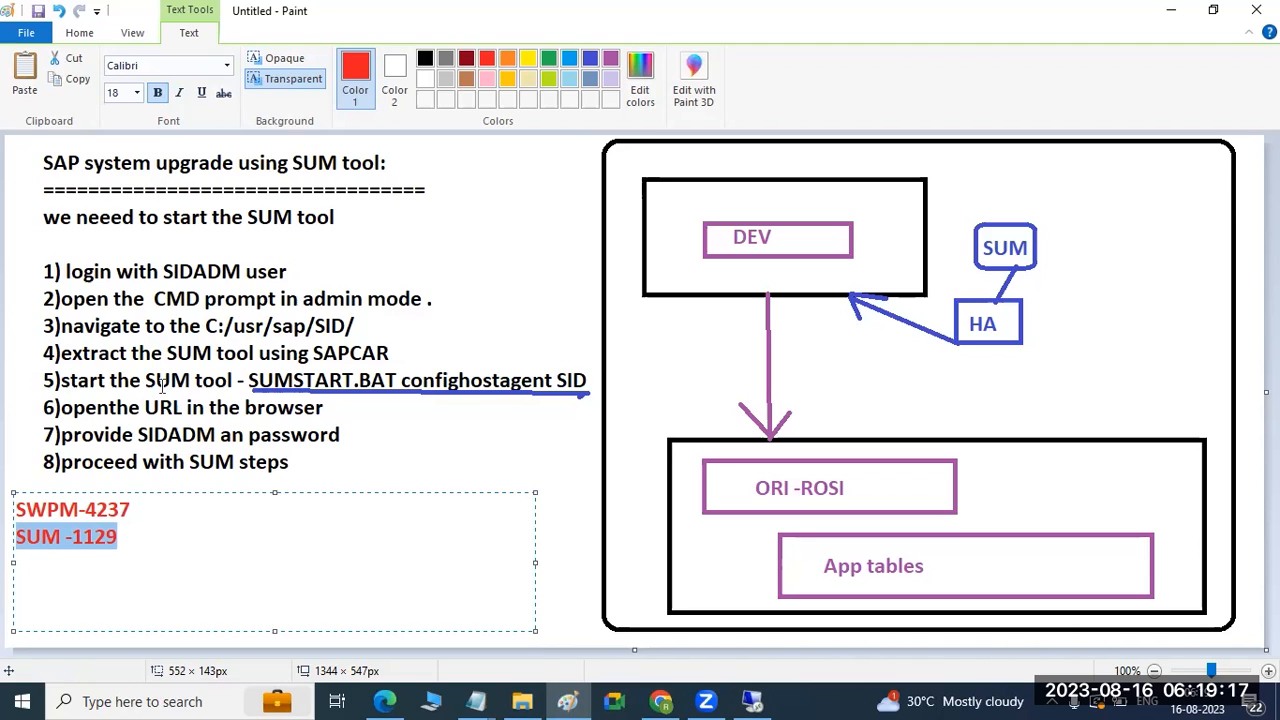
click(752, 701)
click(593, 575)
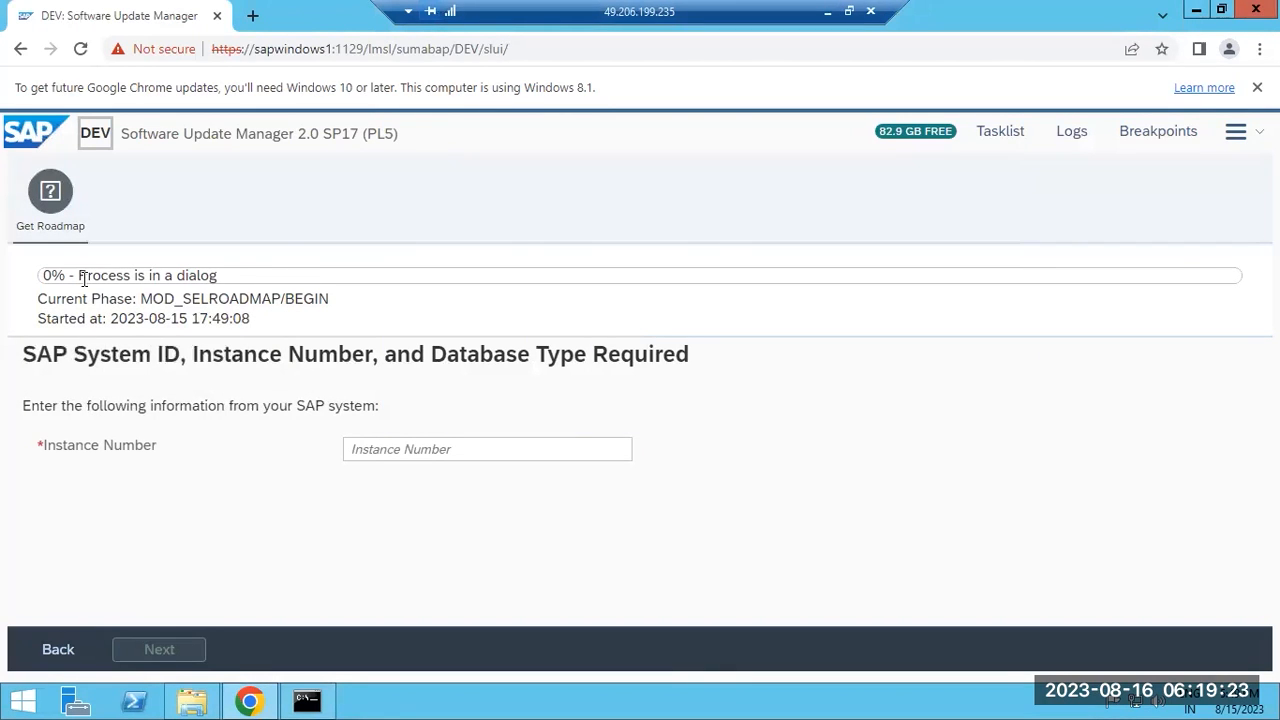
Focus the Instance Number field, then open the taskbar's window-arrangement context menu.
click(382, 446)
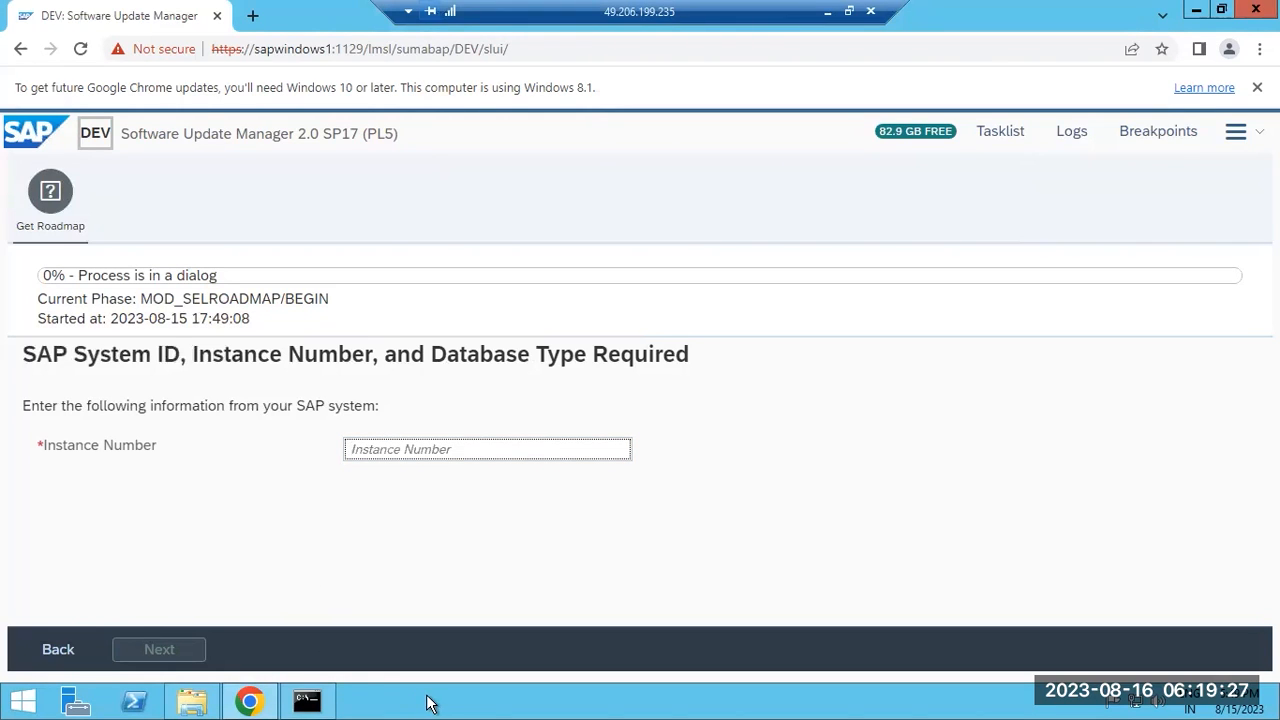
right_click(478, 697)
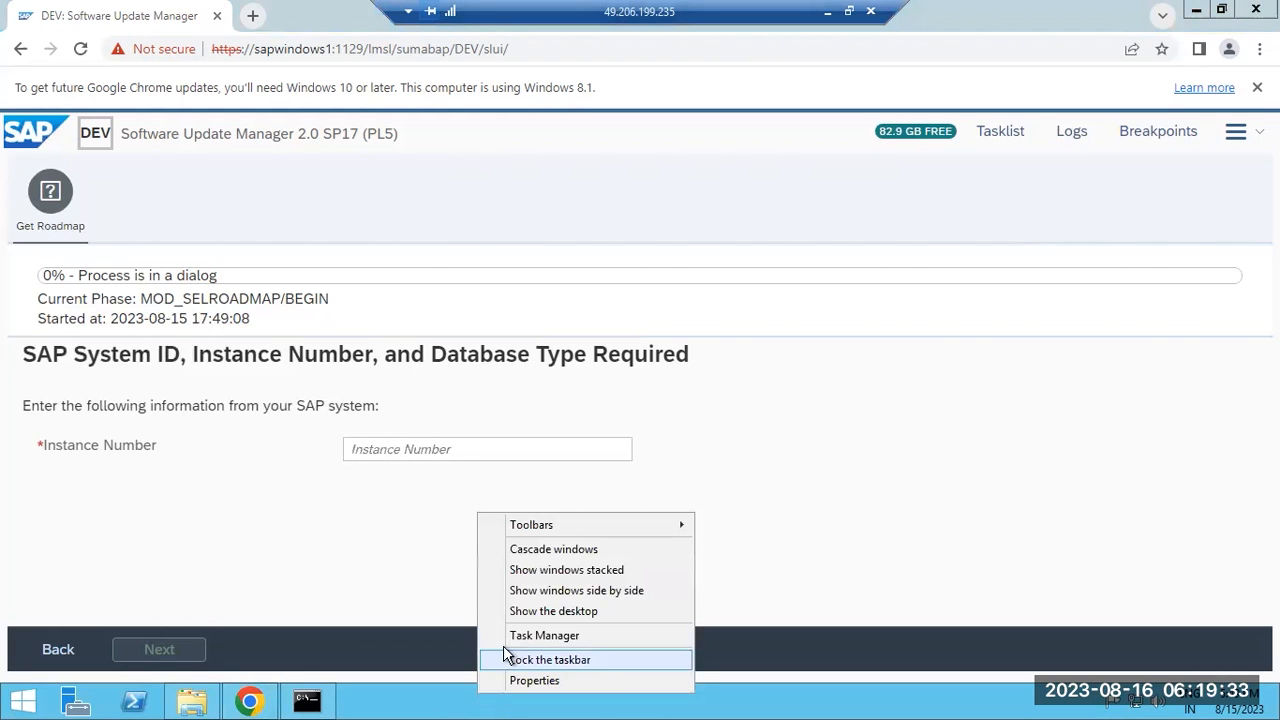
Open SAP Management Console and check the DEV instance numbers: sapwindows1 2, 3 and 6.
click(521, 611)
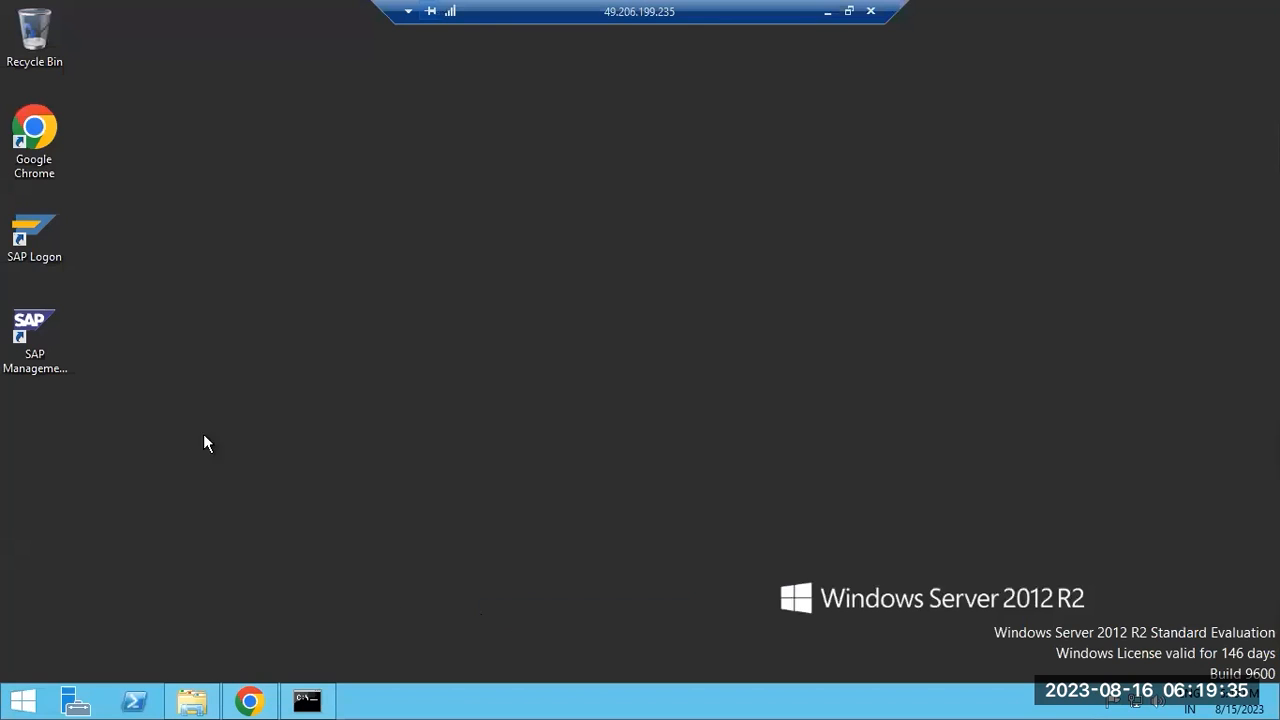
double_click(40, 318)
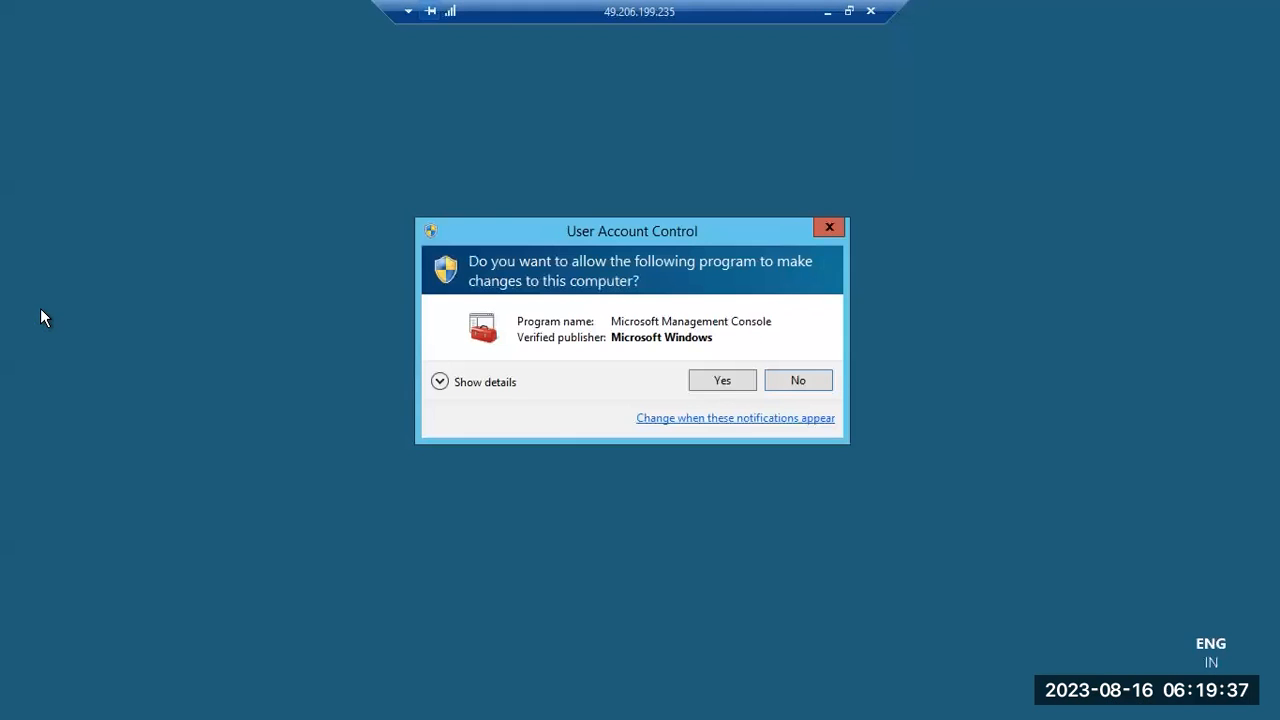
click(734, 379)
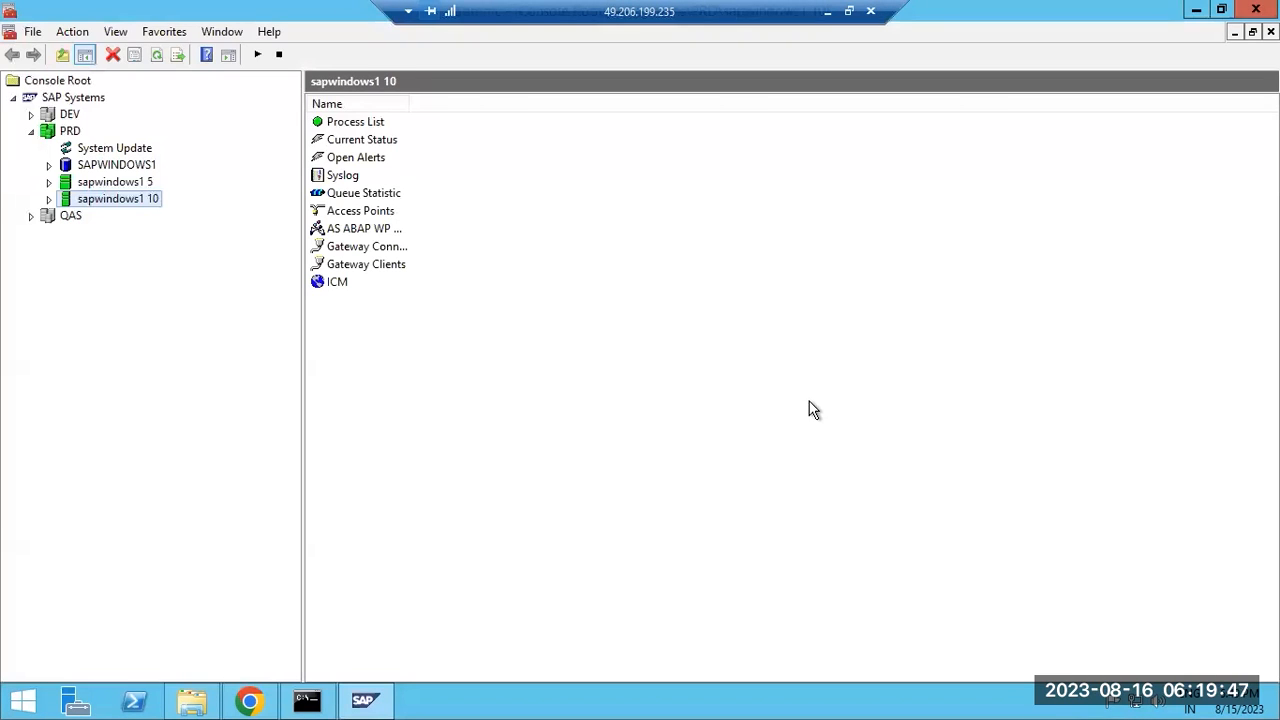
click(31, 114)
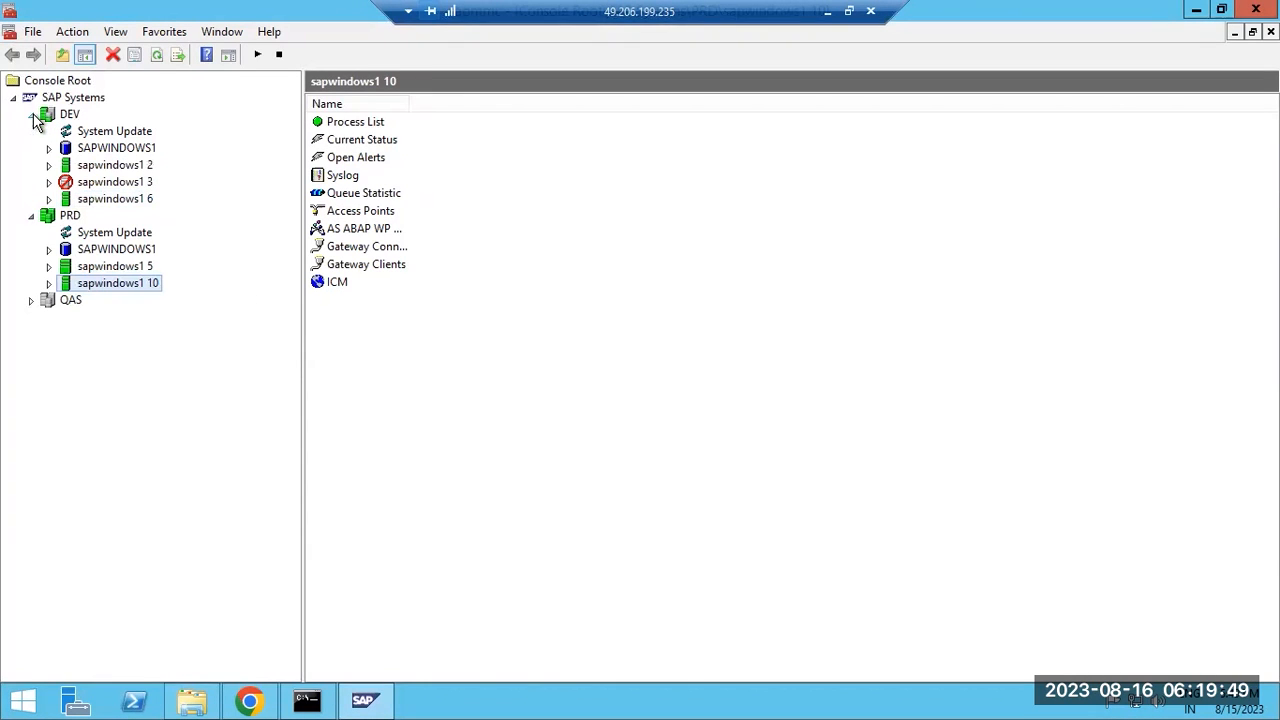
click(48, 180)
click(48, 180)
click(247, 702)
Enter instance number 02 and continue to the stack file selection.
text(02)
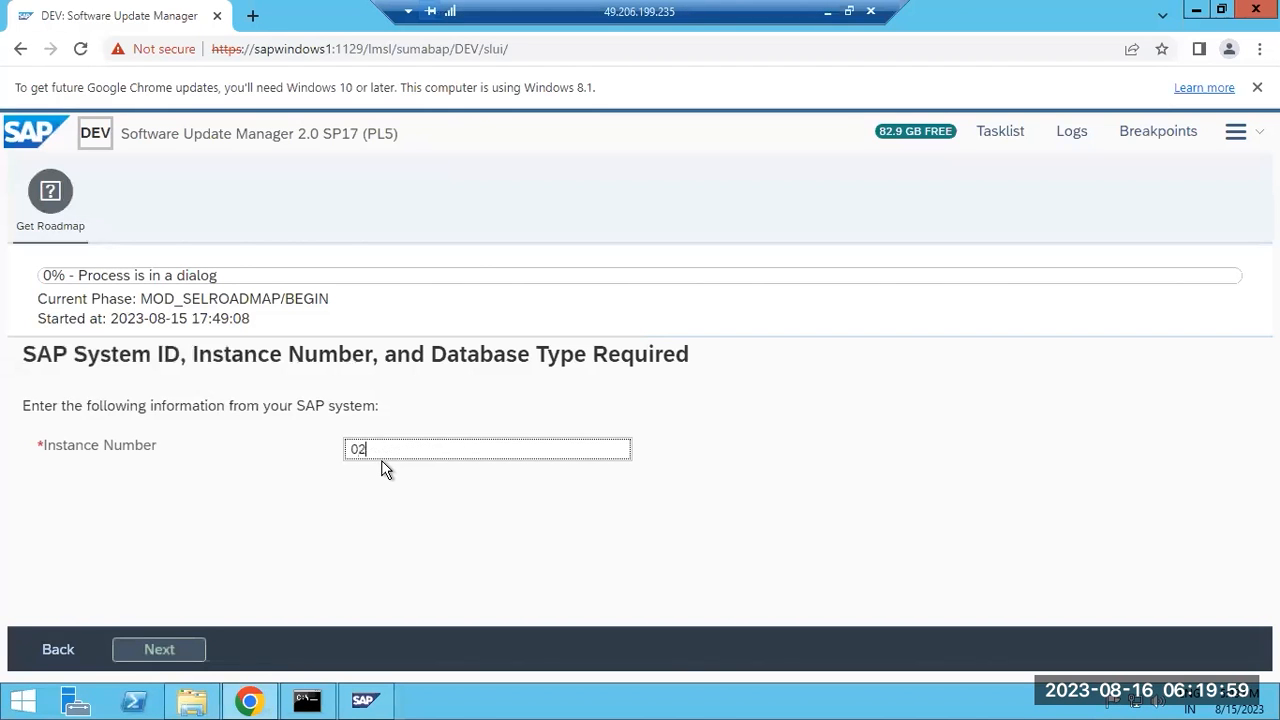
click(175, 652)
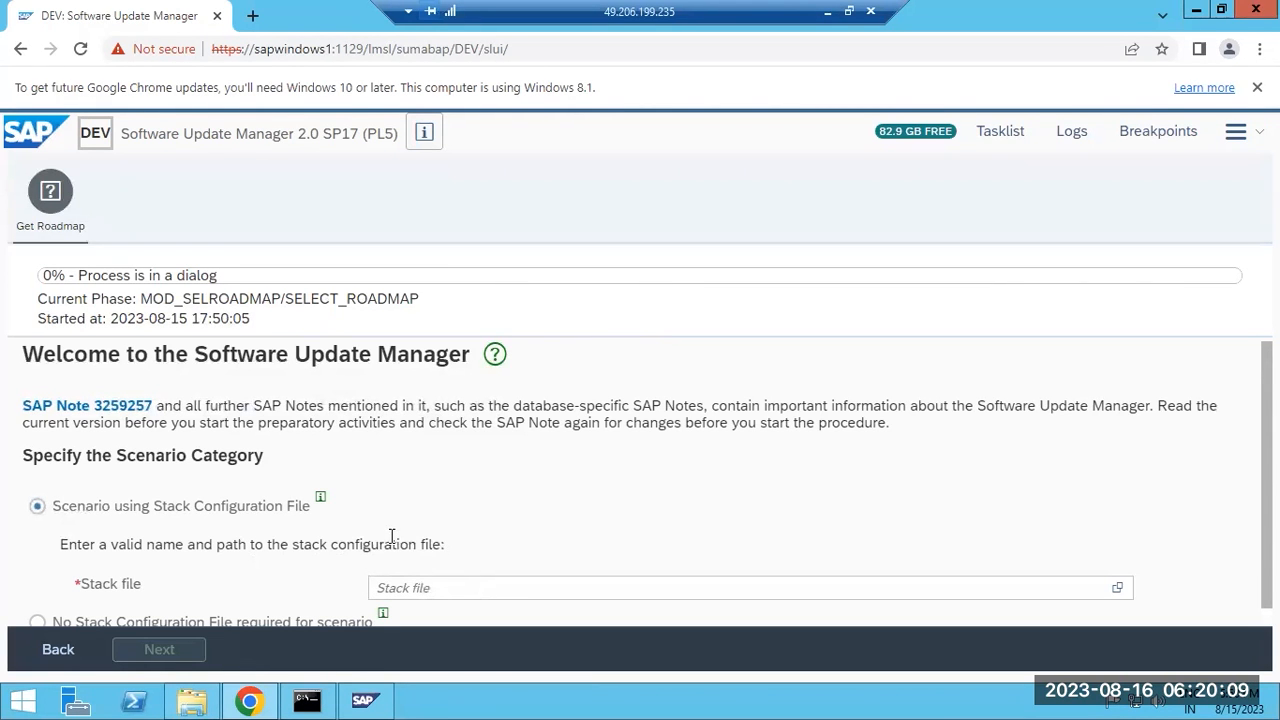
scroll(396, 541, down, 1)
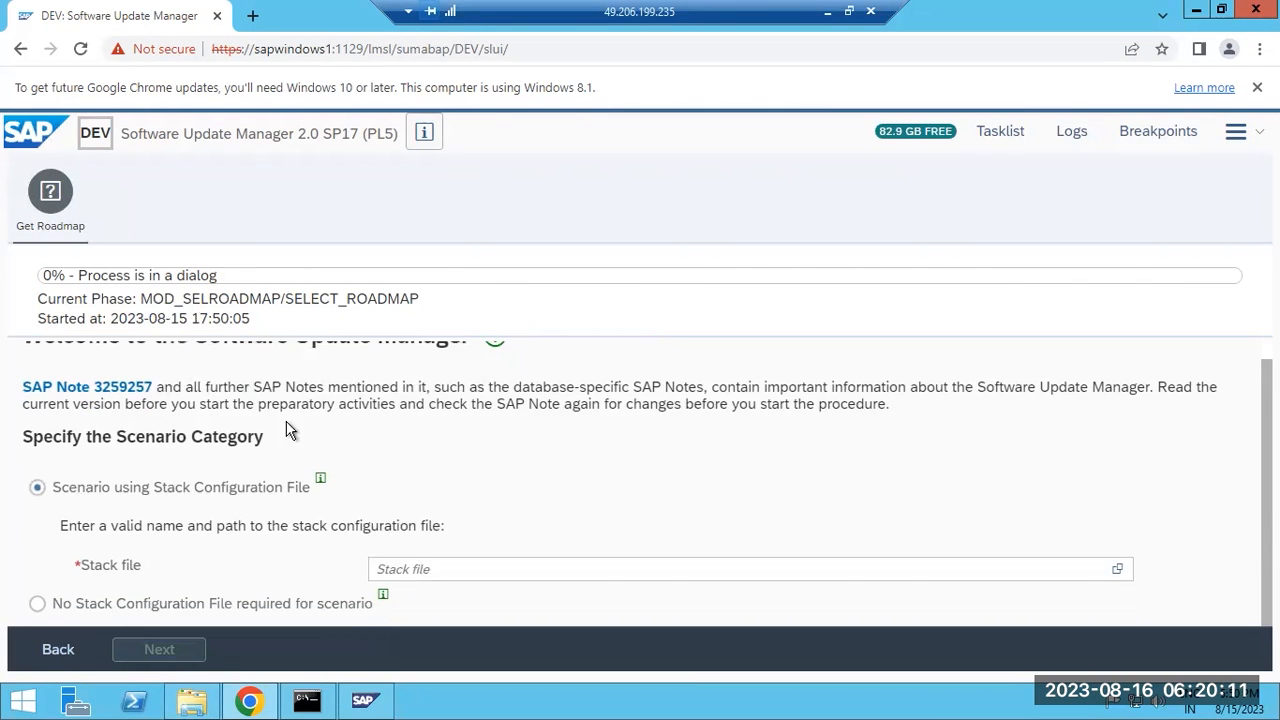
drag(131, 131, 369, 136)
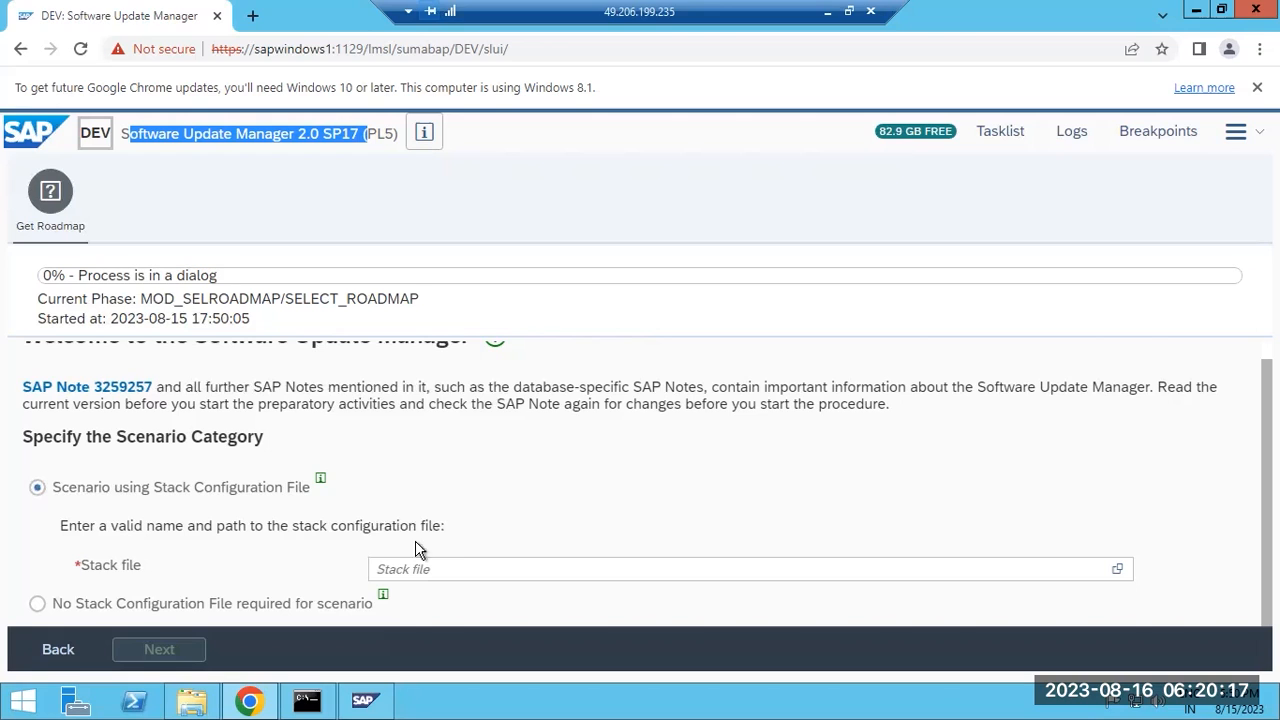
drag(80, 566, 146, 565)
click(1117, 569)
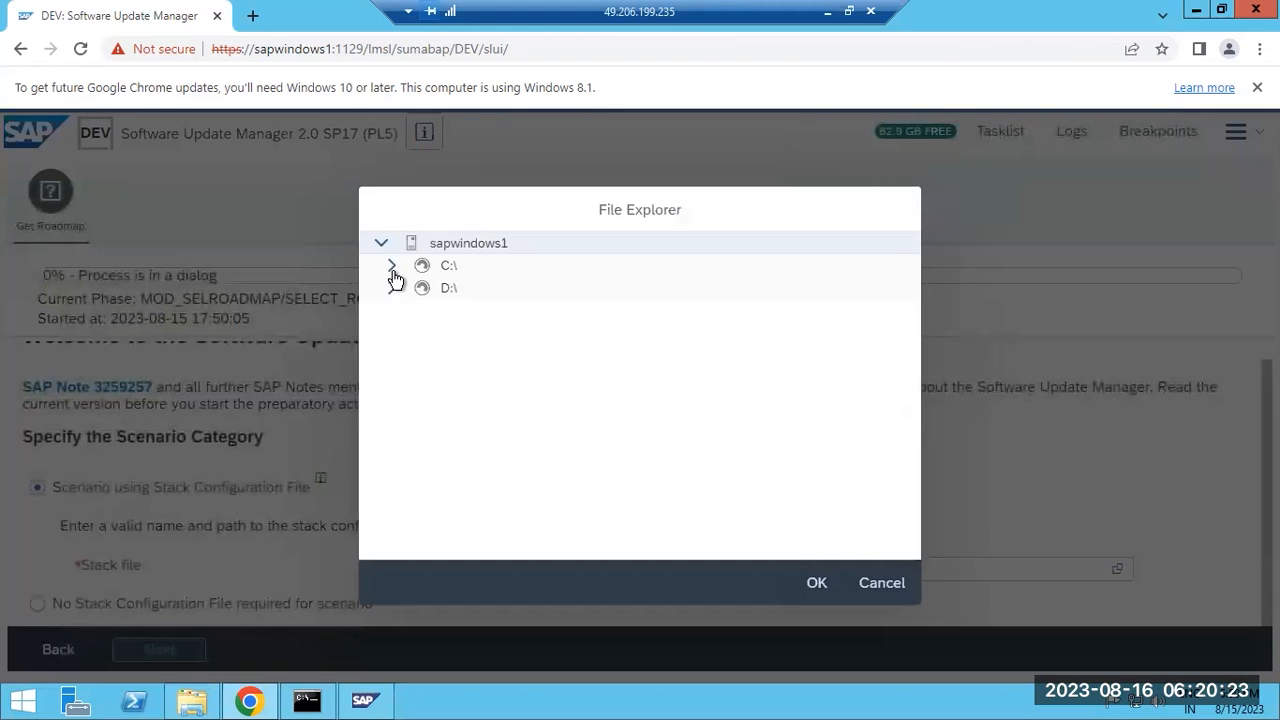
click(392, 267)
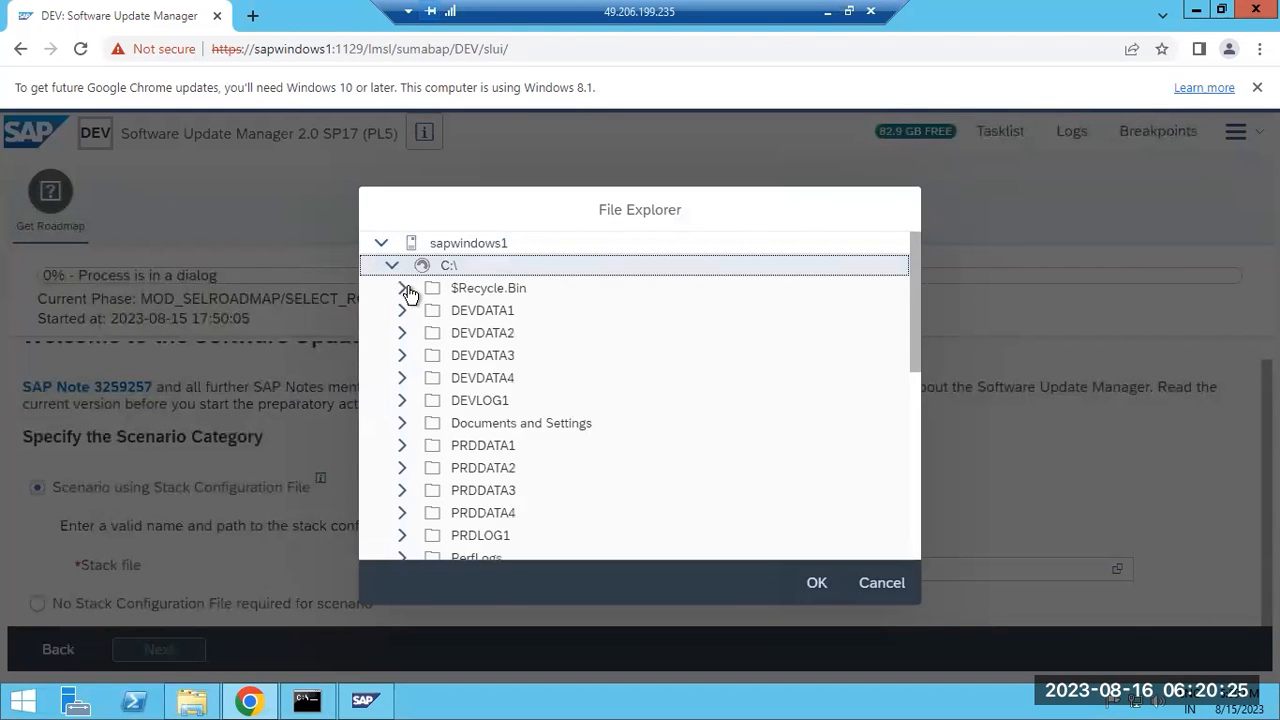
scroll(457, 430, down, 5)
click(402, 326)
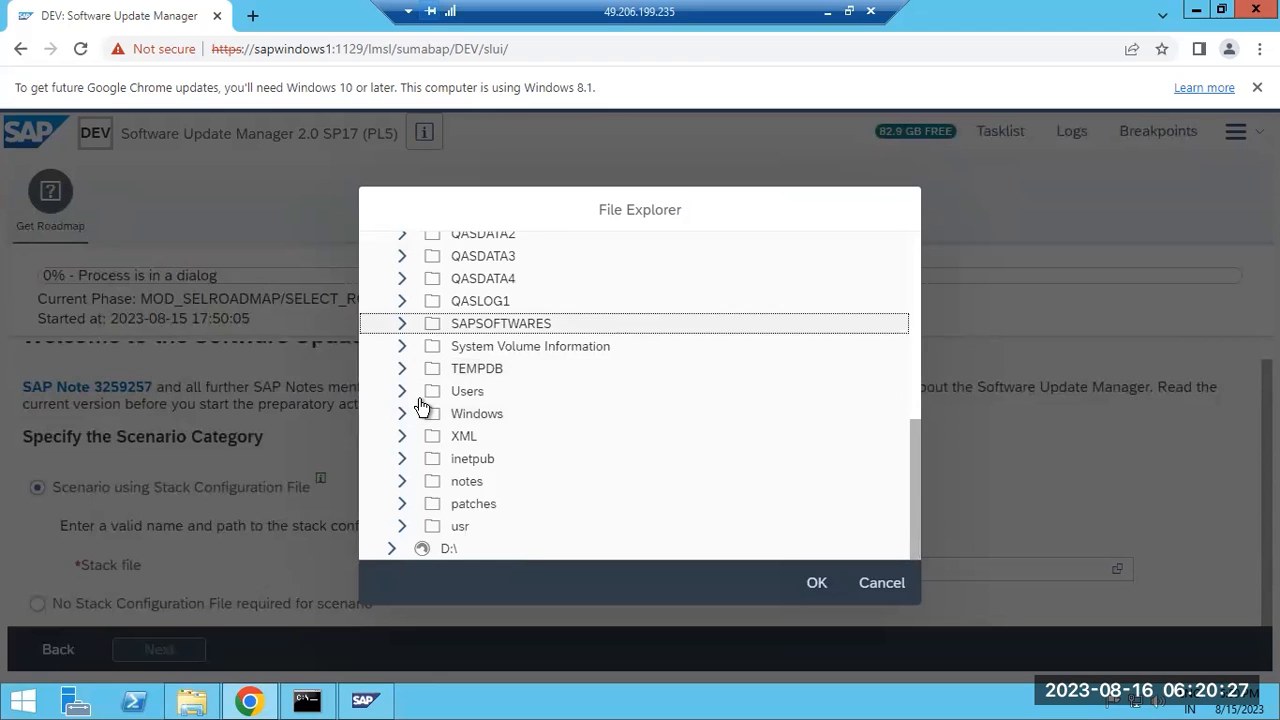
click(414, 436)
click(540, 460)
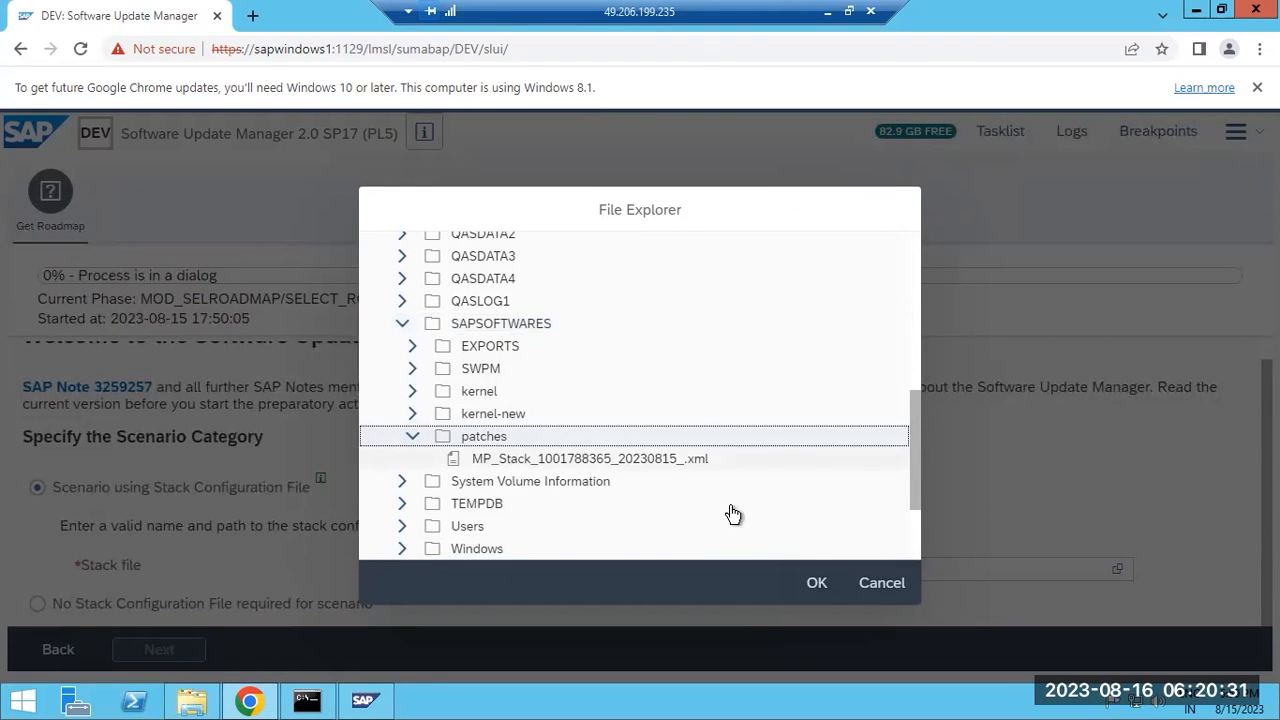
click(820, 582)
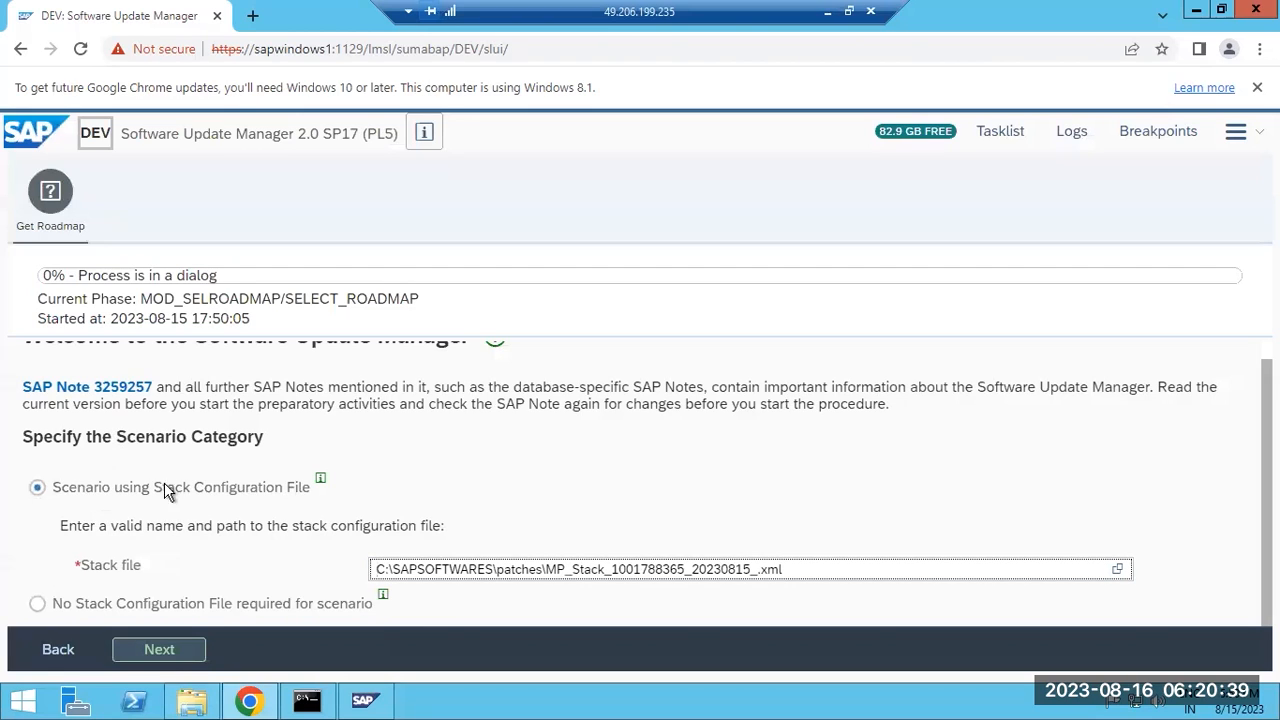
click(161, 650)
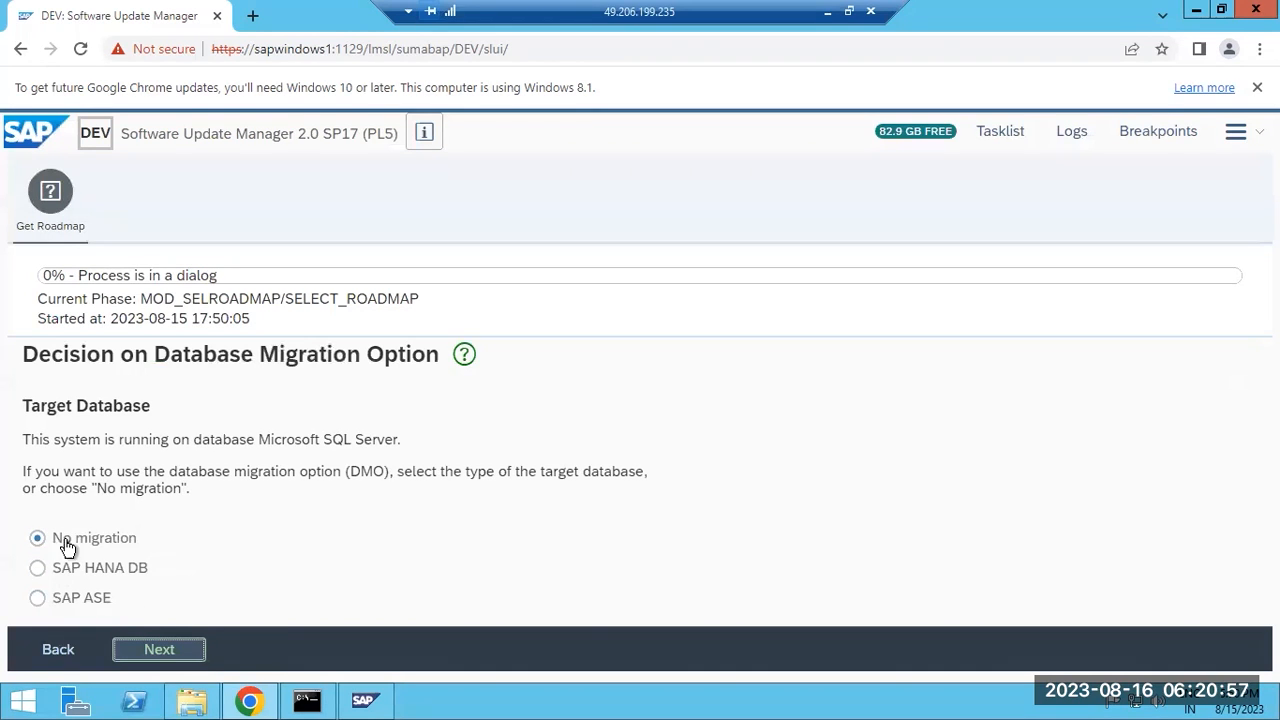
Leave the Database Migration Option at 'No migration' and go on to Scenario Strategy.
drag(116, 488, 257, 477)
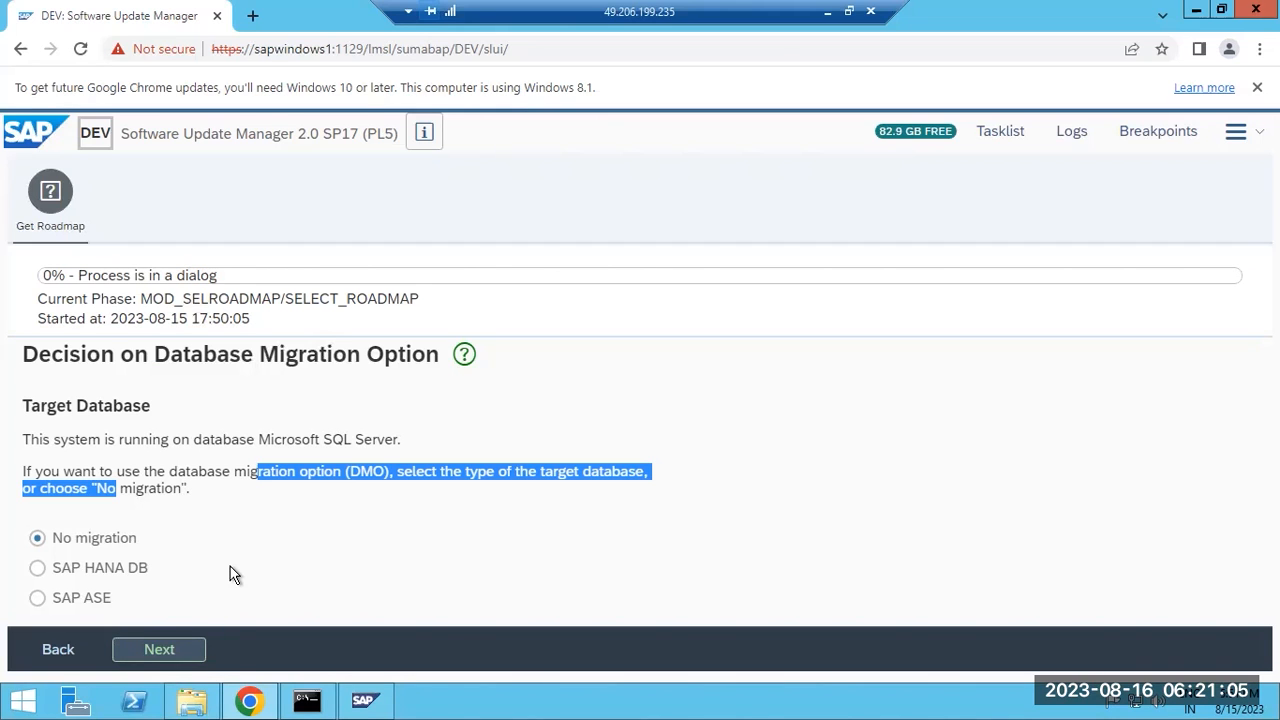
click(161, 650)
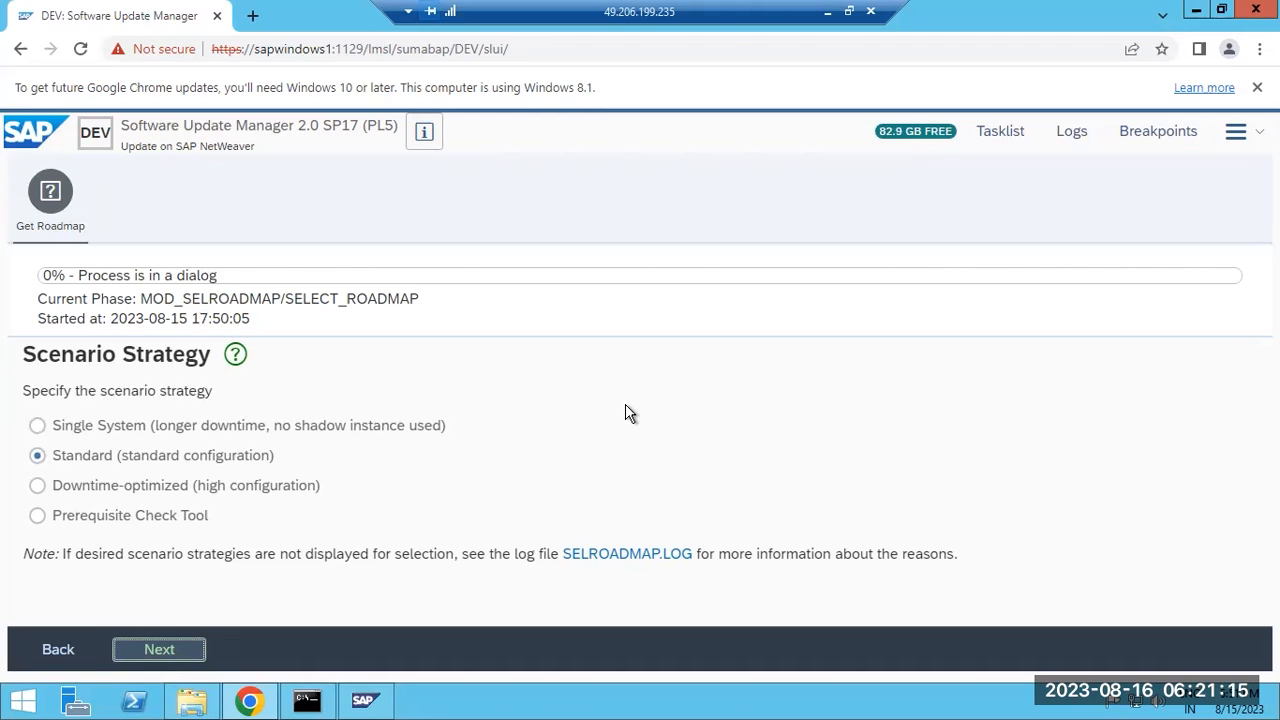
Highlight the Update on SAP NetWeaver subtitle and Single System strategy, then minimize the remote session.
drag(147, 147, 258, 158)
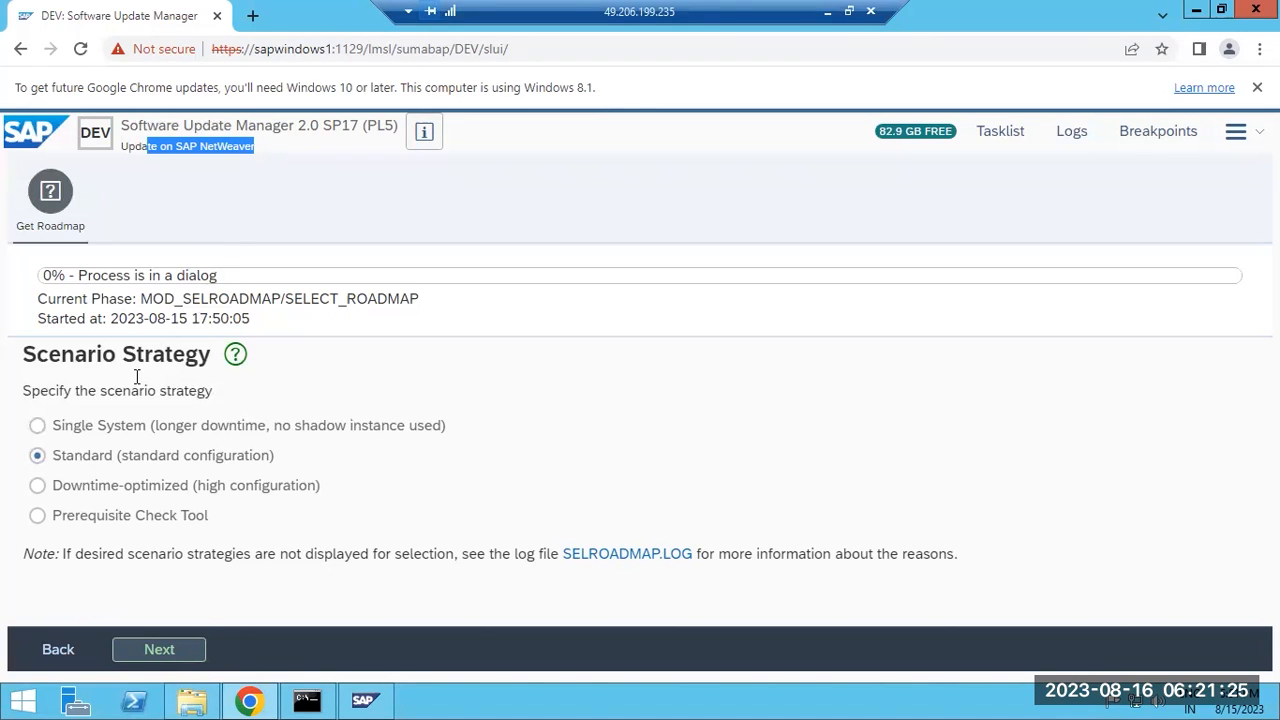
drag(65, 427, 360, 427)
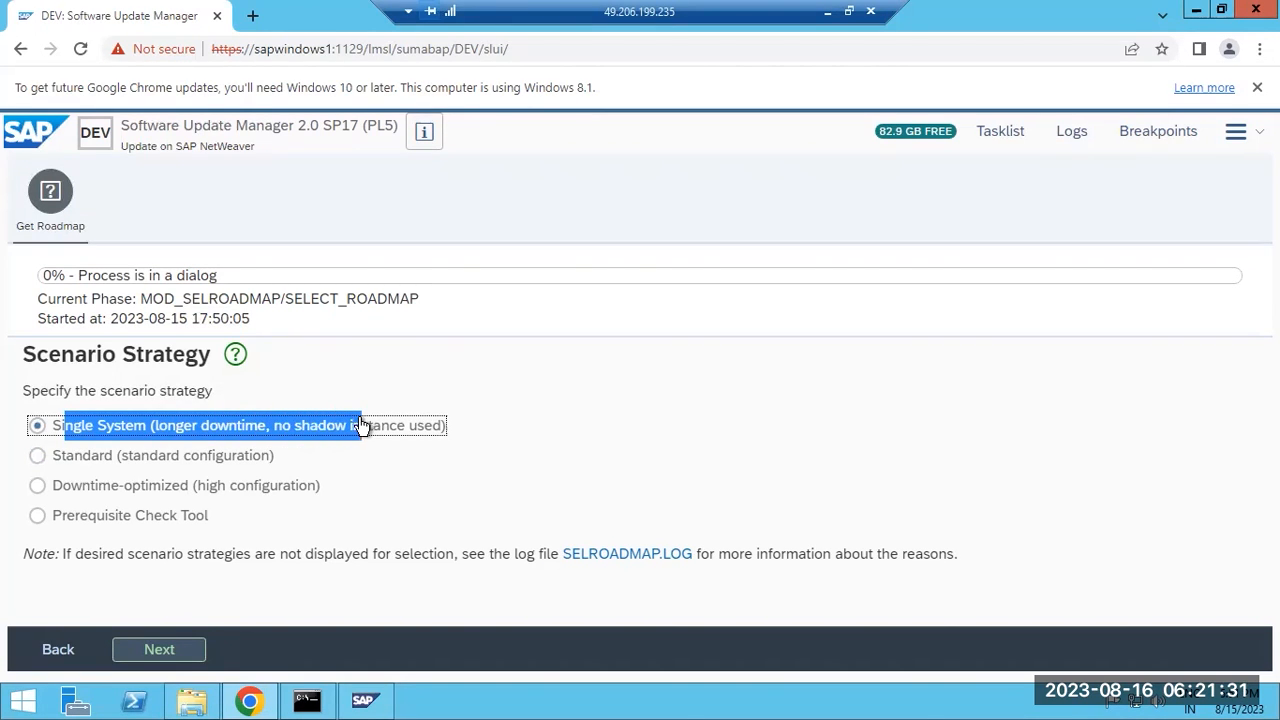
click(827, 12)
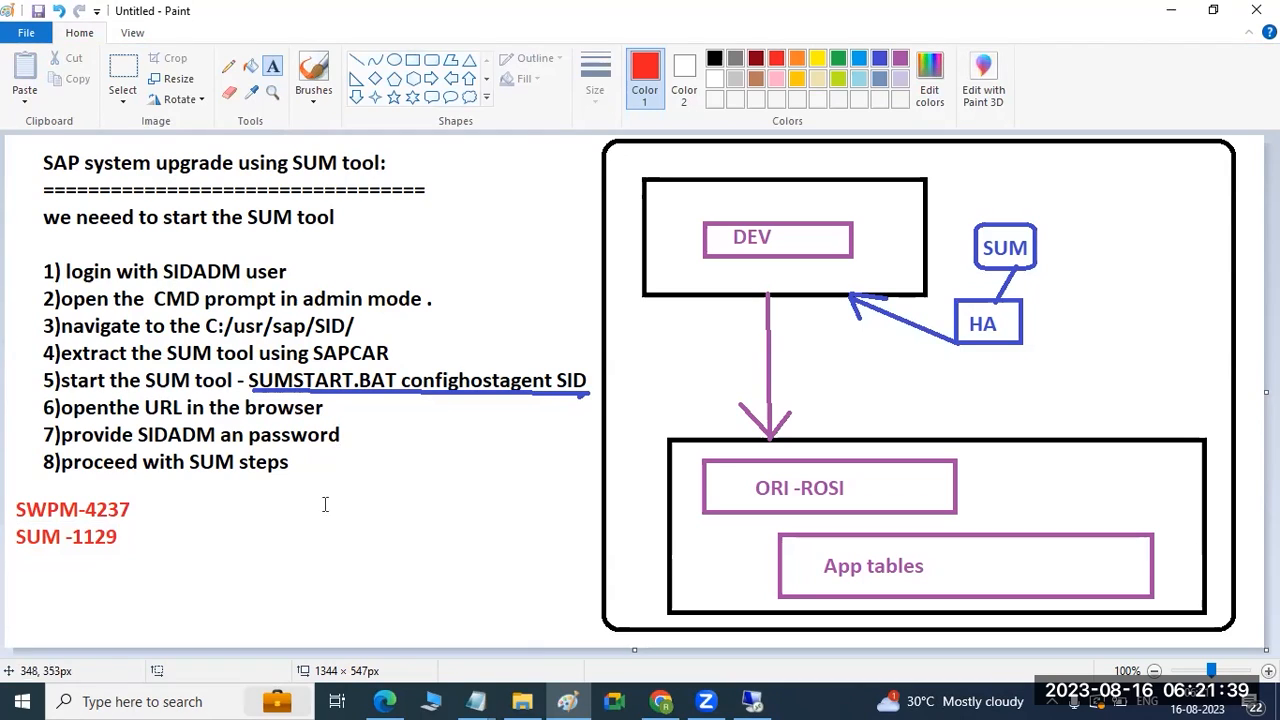
Open a new blank Paint canvas and draw a text box across its top.
click(567, 701)
right_click(567, 701)
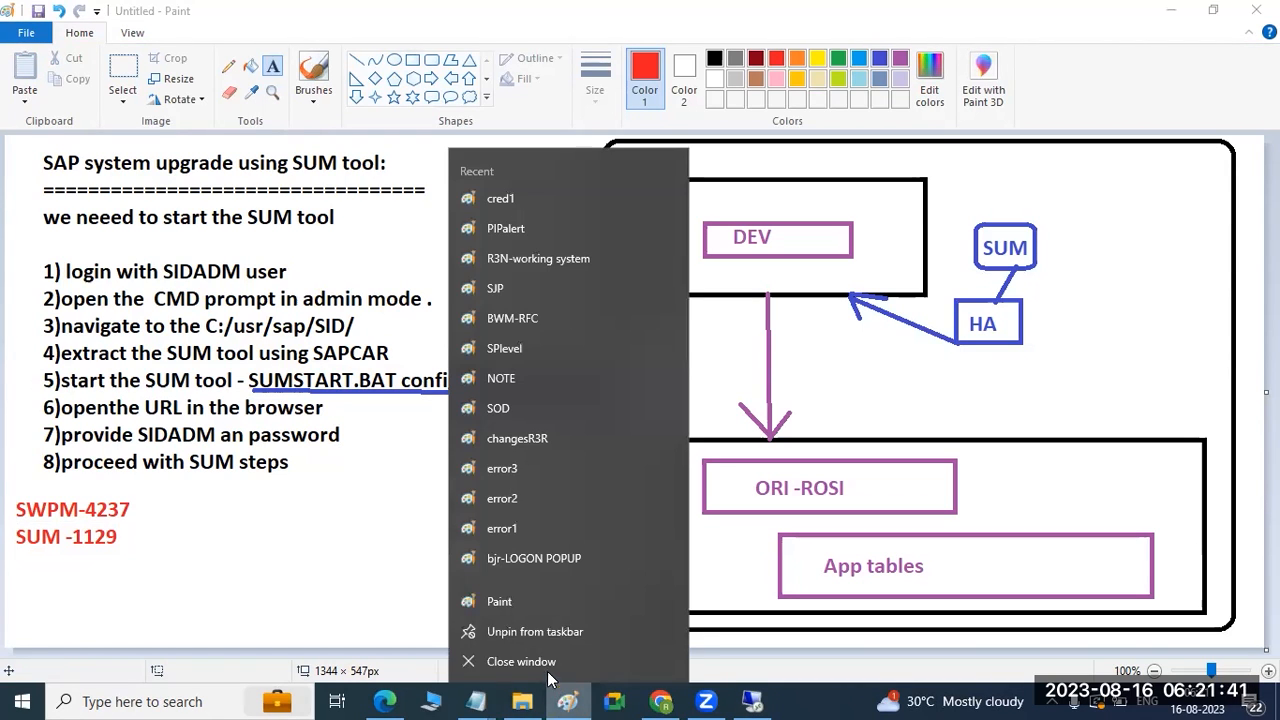
click(495, 606)
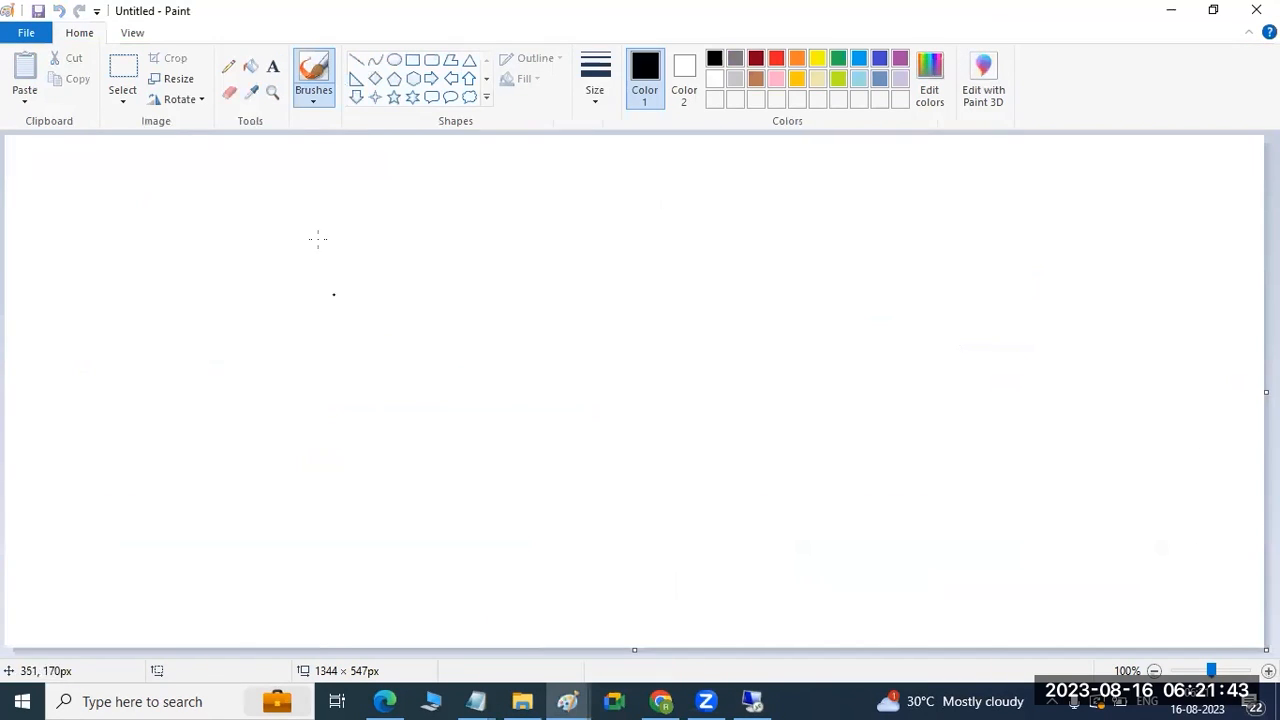
click(272, 66)
drag(23, 148, 928, 430)
Write the '3 -' list: 1)Single system, 2)std system, 3)Advanced - NZDM.
text(3 -)
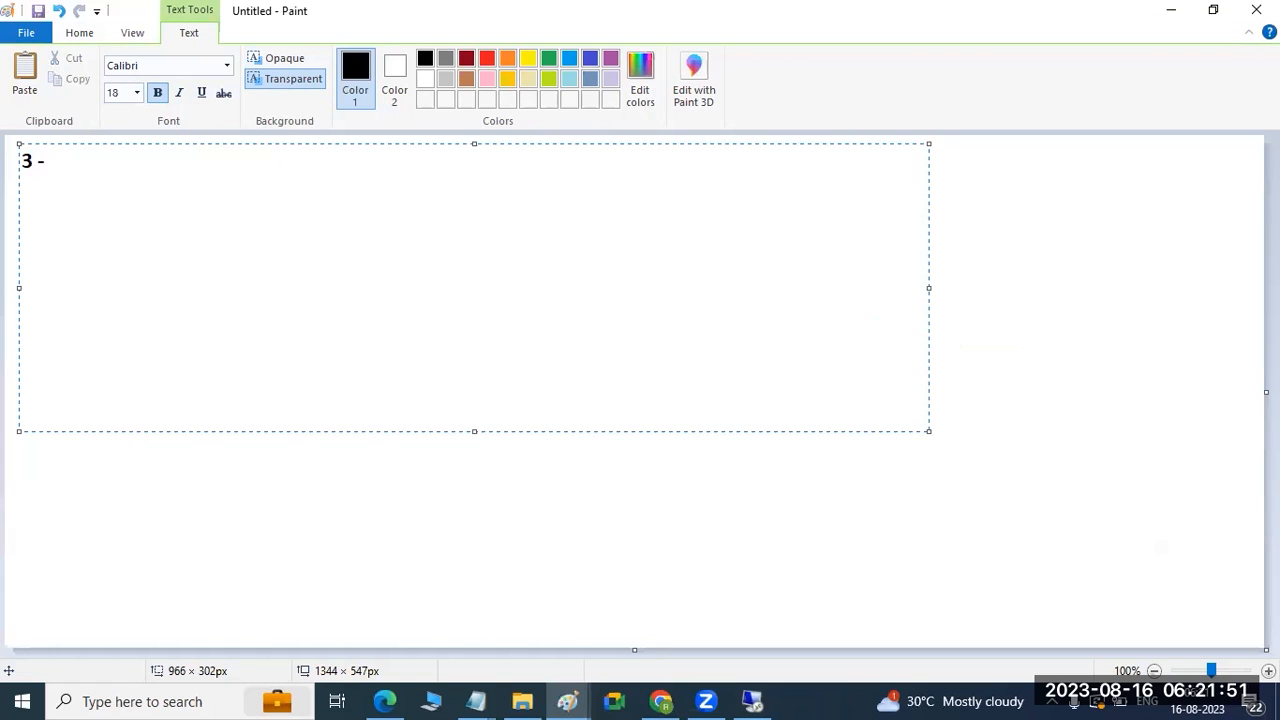
key(Return)
key(Return)
key(Return)
text(1)Single system)
key(Return)
text(2)s)
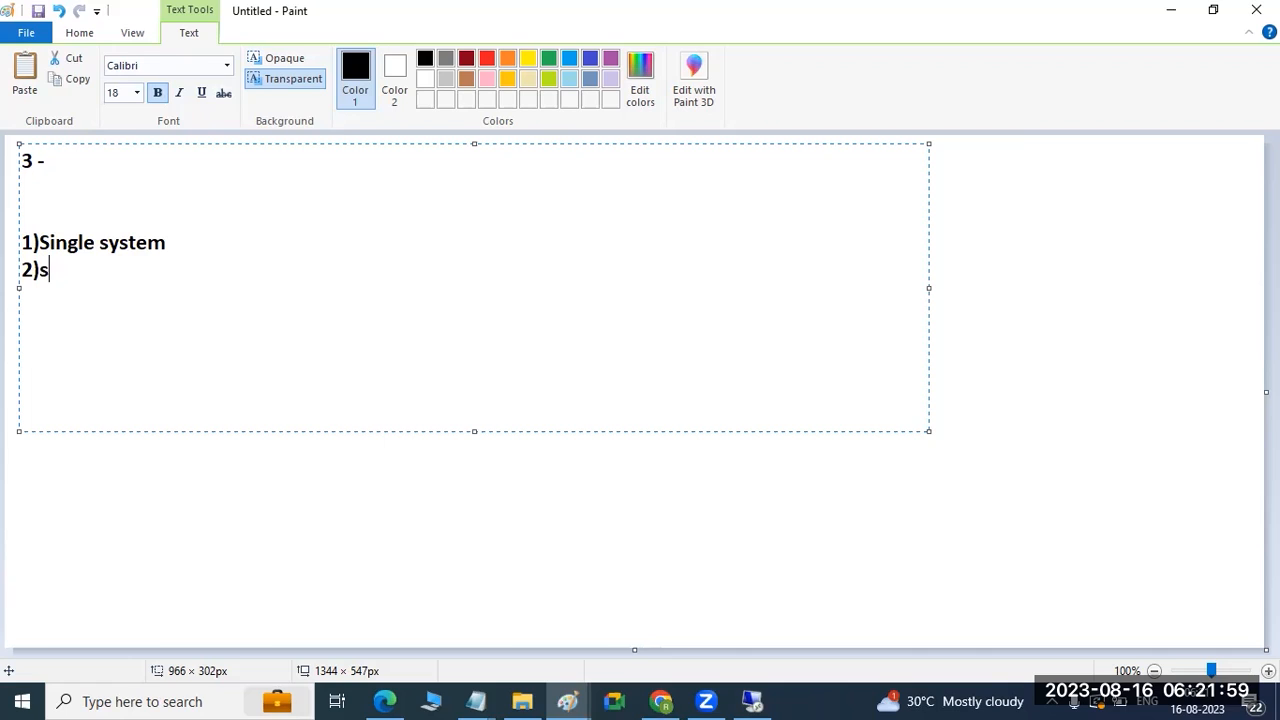
text(td system)
key(Return)
text(3))
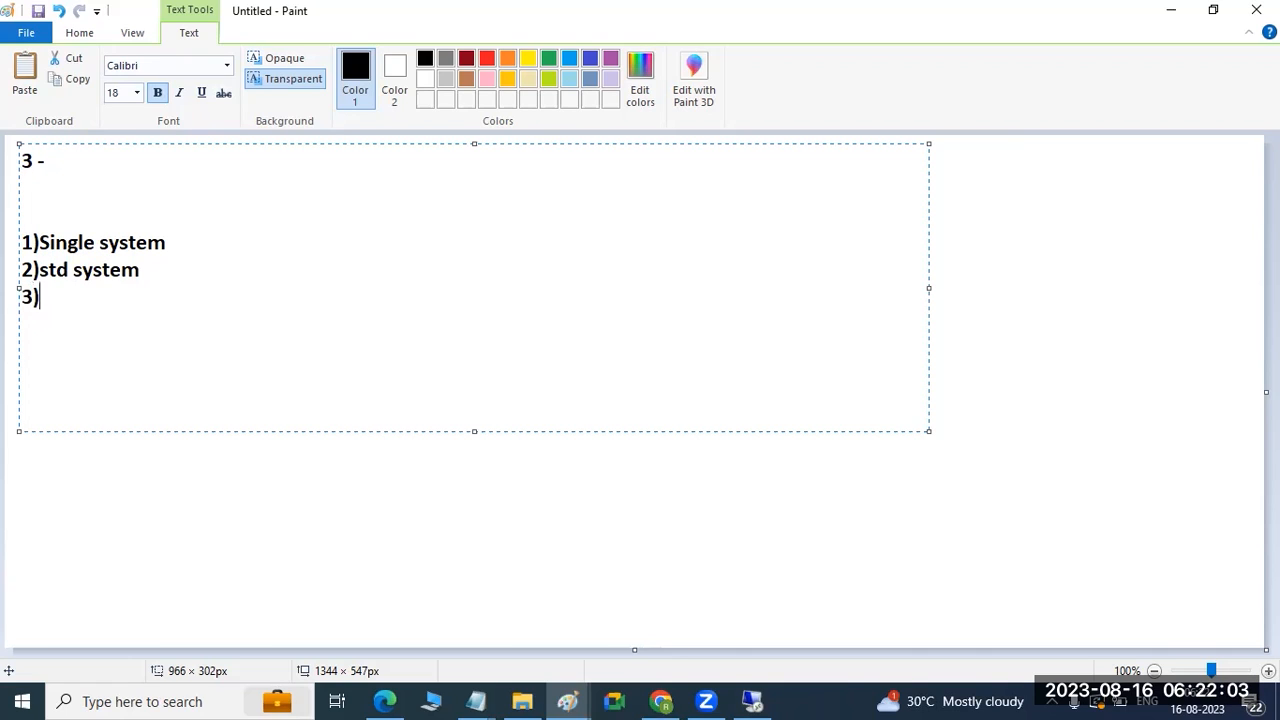
text(Advan)
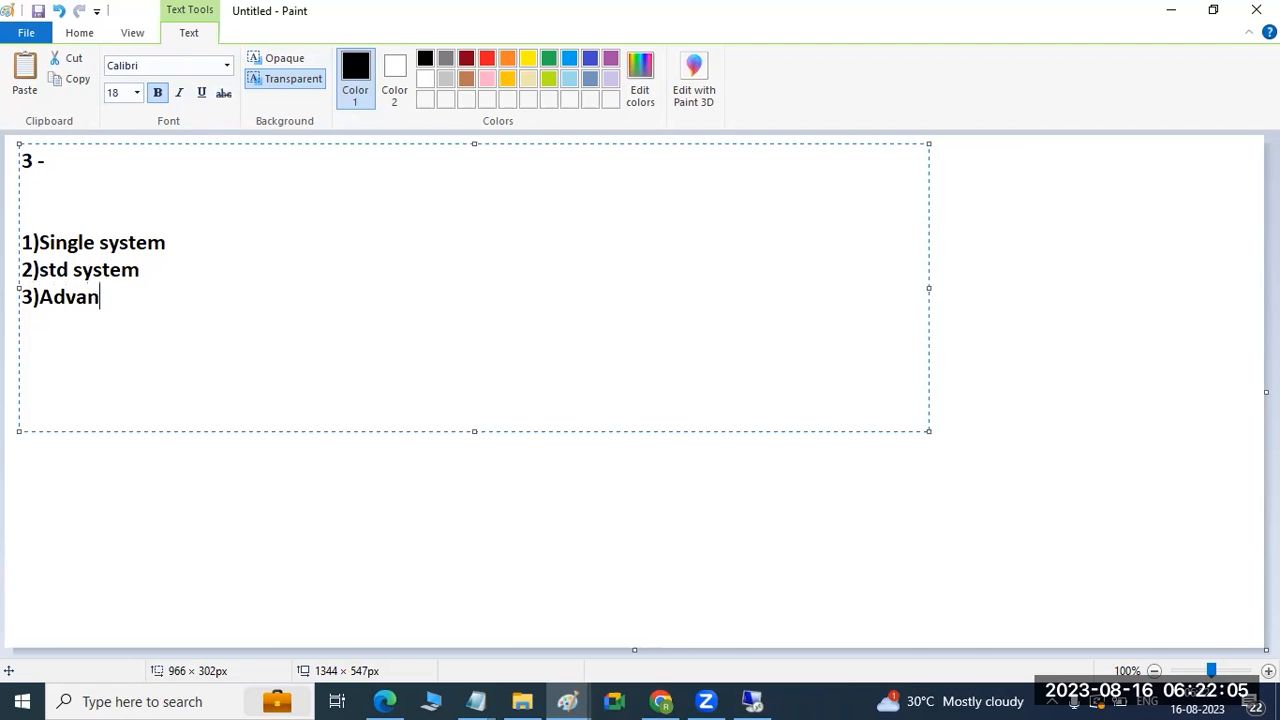
text(ced - NZDM)
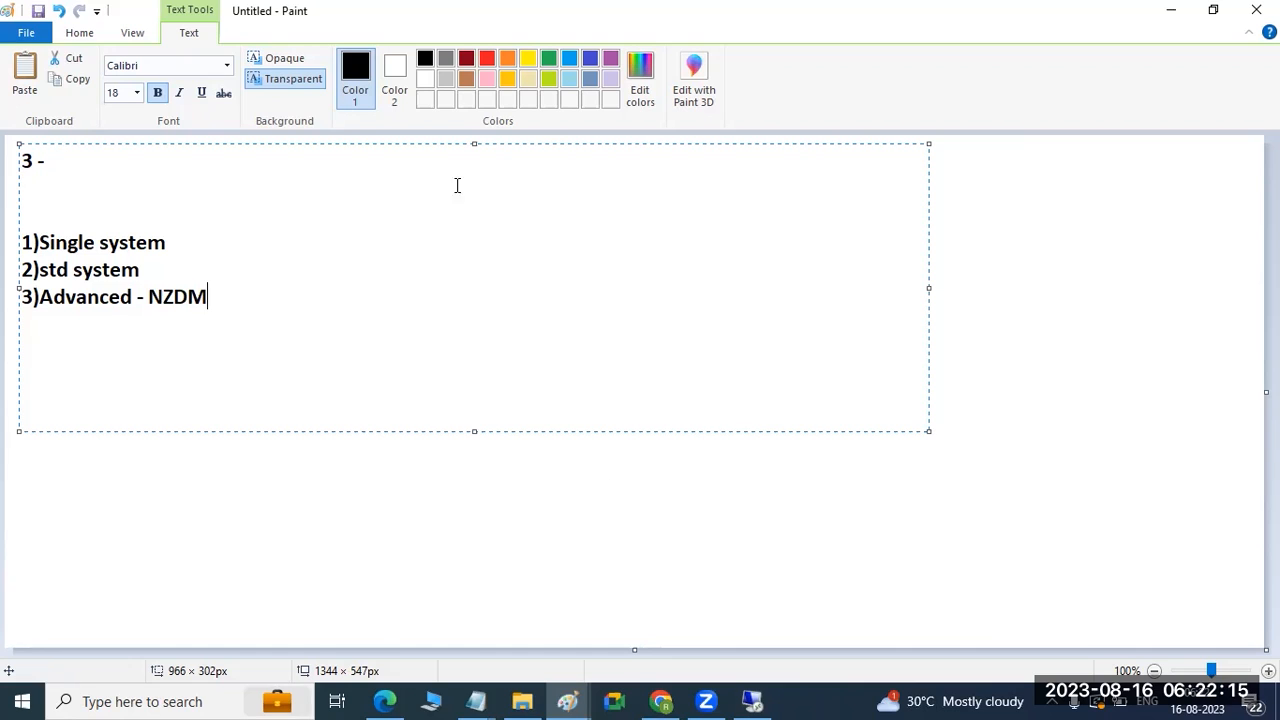
mouse_move(706, 700)
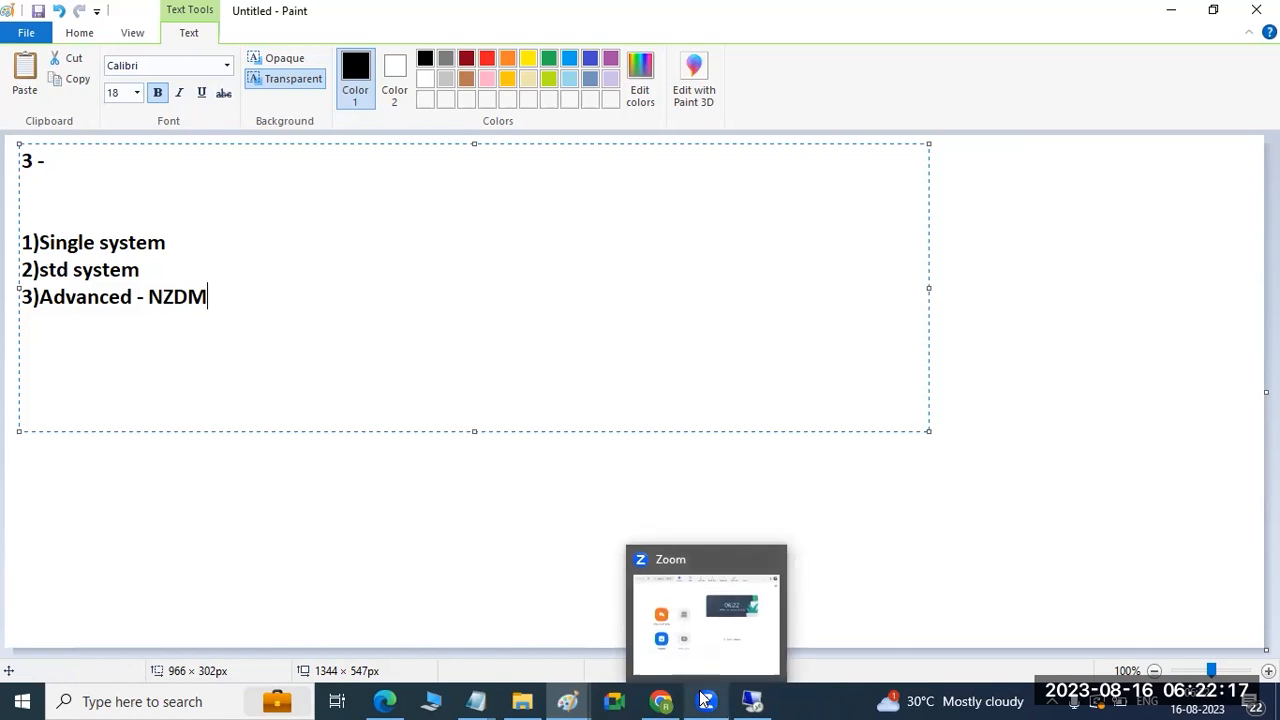
click(218, 517)
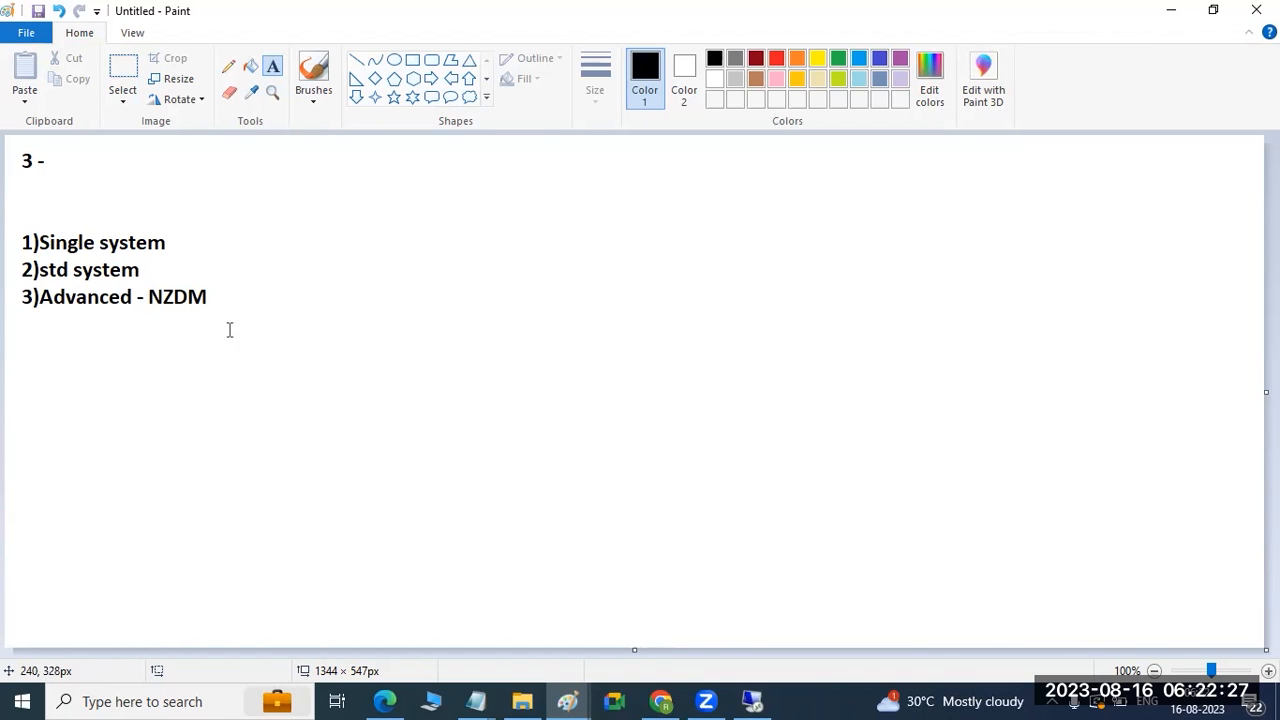
Draw a purple rectangle to the right of the list.
click(412, 62)
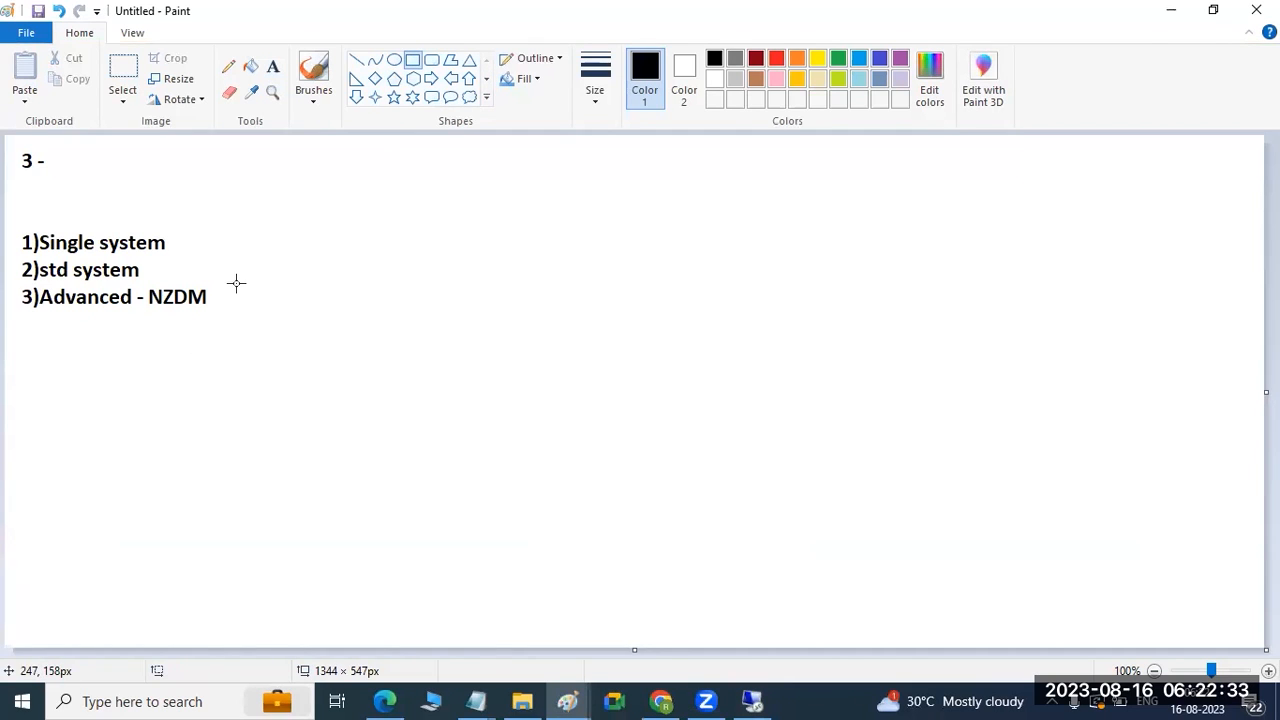
drag(360, 220, 628, 368)
click(900, 58)
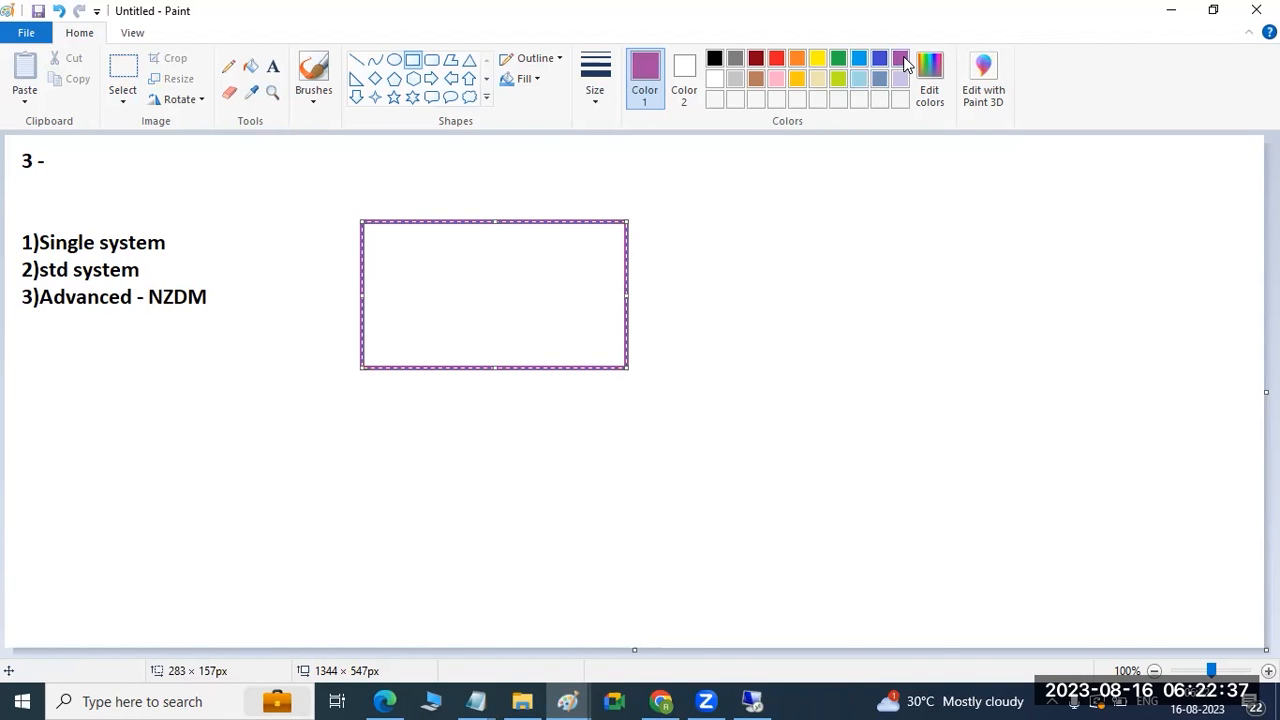
click(488, 150)
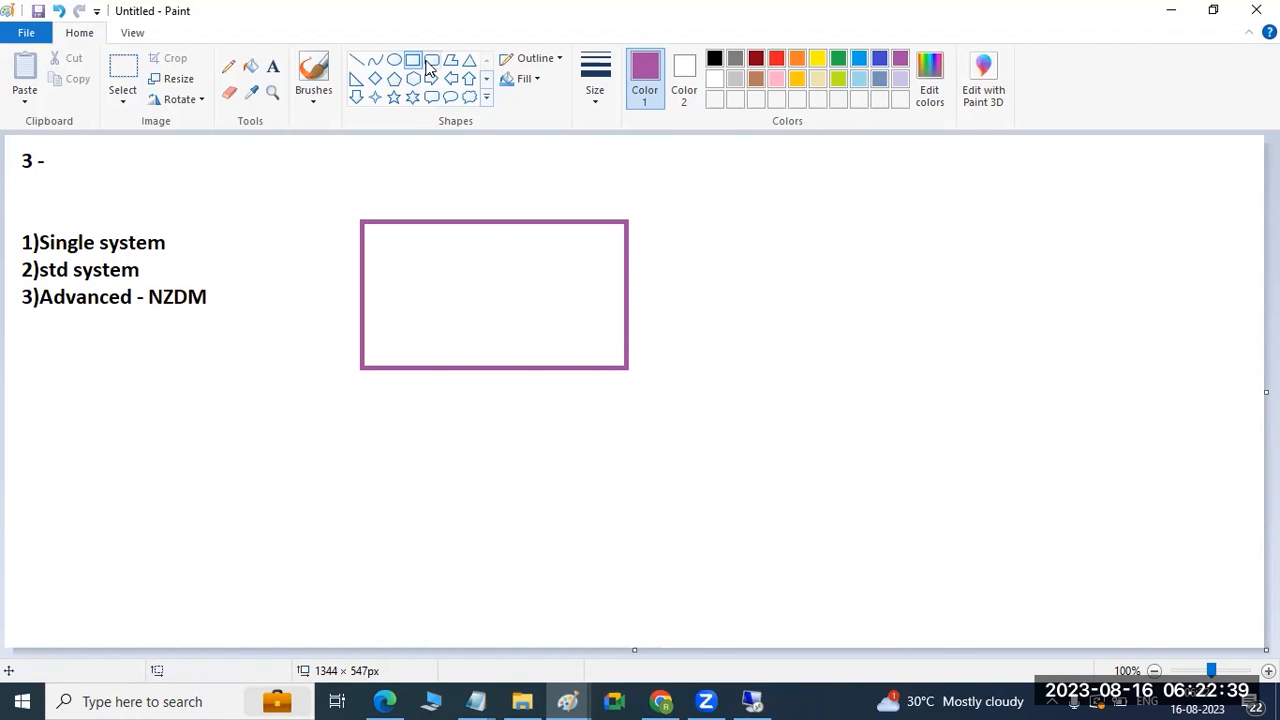
Switch to red and draw a second rectangle right of the purple one.
click(776, 60)
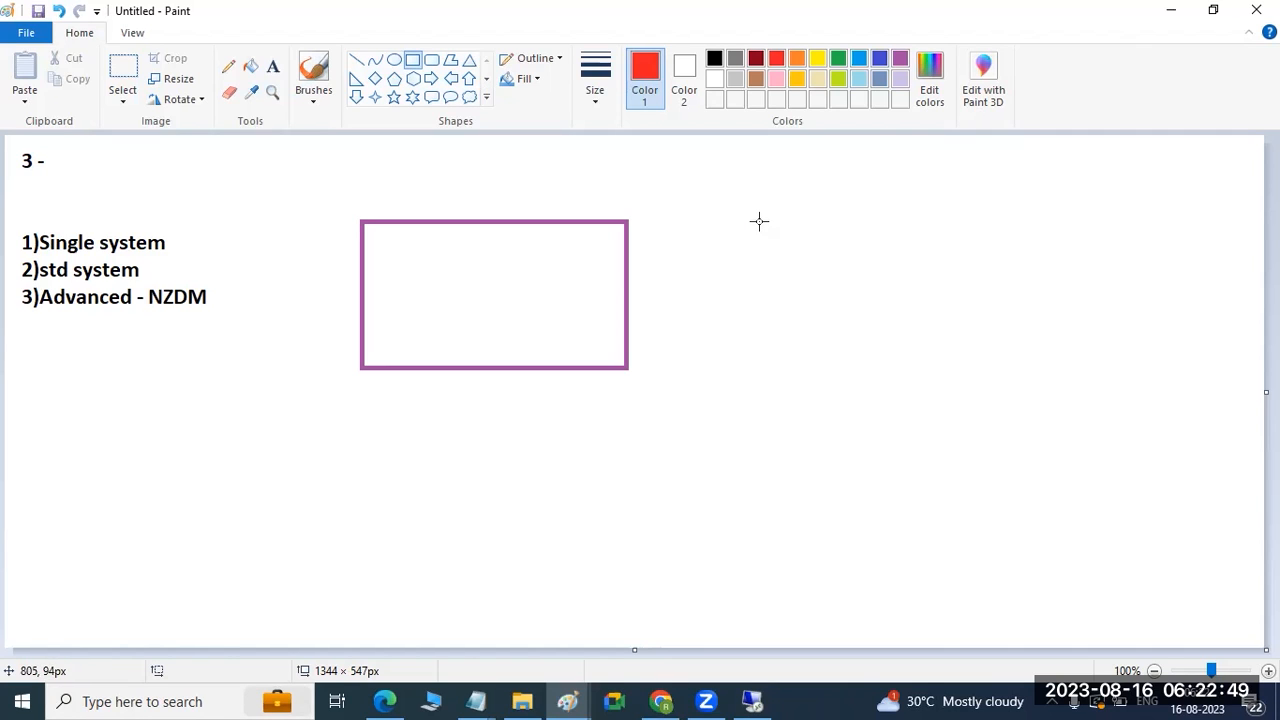
drag(750, 216, 750, 216)
mouse_move(778, 272)
mouse_down()
mouse_move(833, 348)
mouse_move(891, 366)
mouse_move(1008, 360)
mouse_up()
click(783, 410)
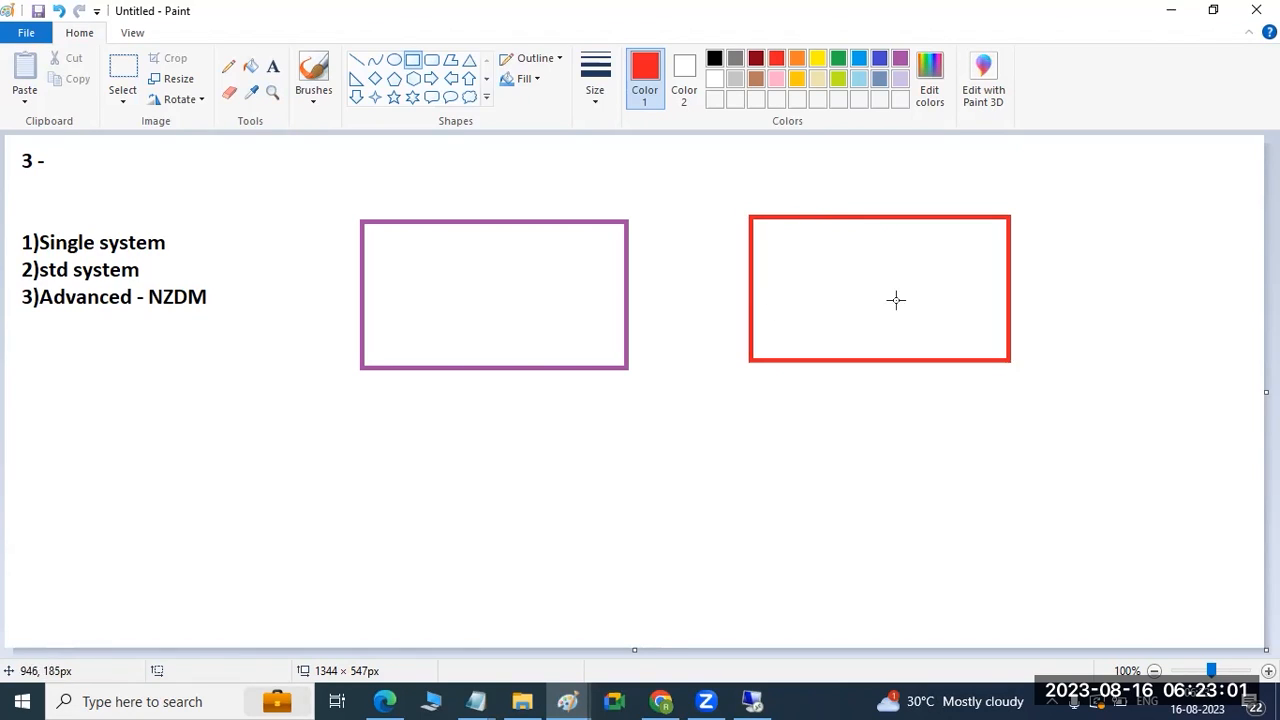
Dab small red marks inside both the purple and red boxes.
drag(440, 280, 470, 286)
click(810, 292)
click(461, 297)
click(809, 289)
click(472, 293)
Draw a red line toward the purple box with an arrowhead stroke at its end.
click(356, 62)
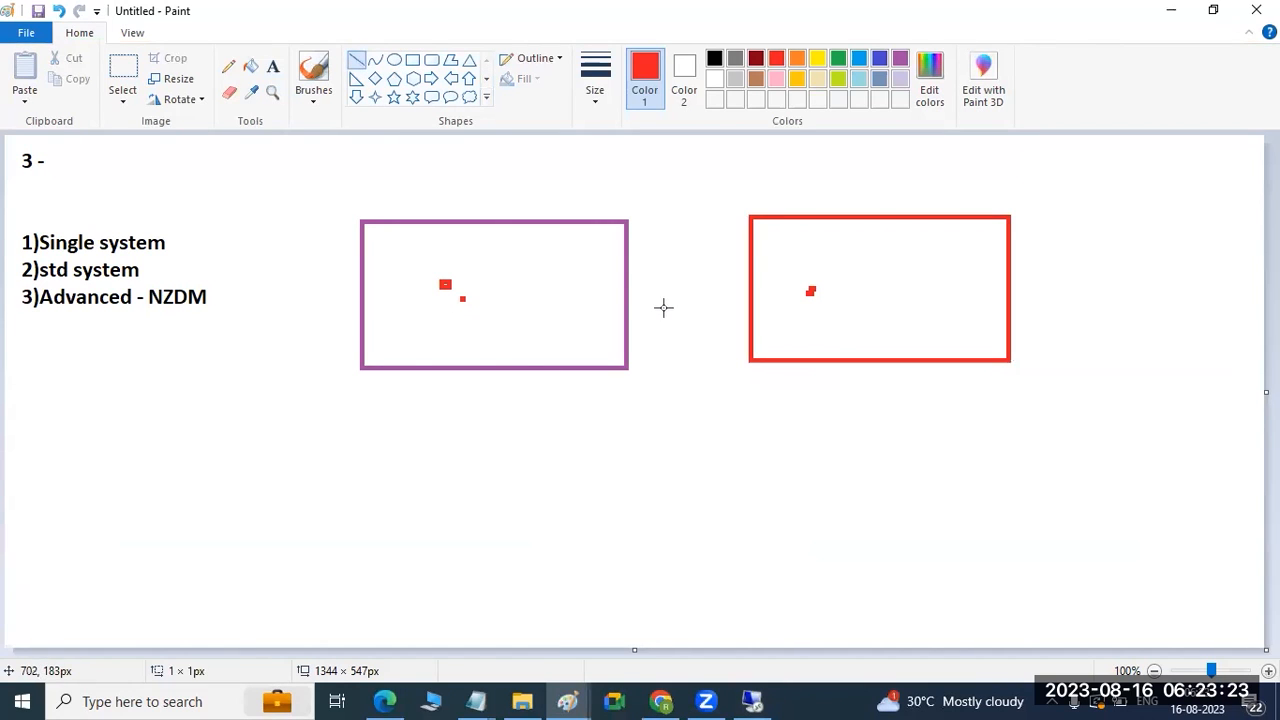
drag(683, 330, 545, 290)
drag(553, 318, 542, 288)
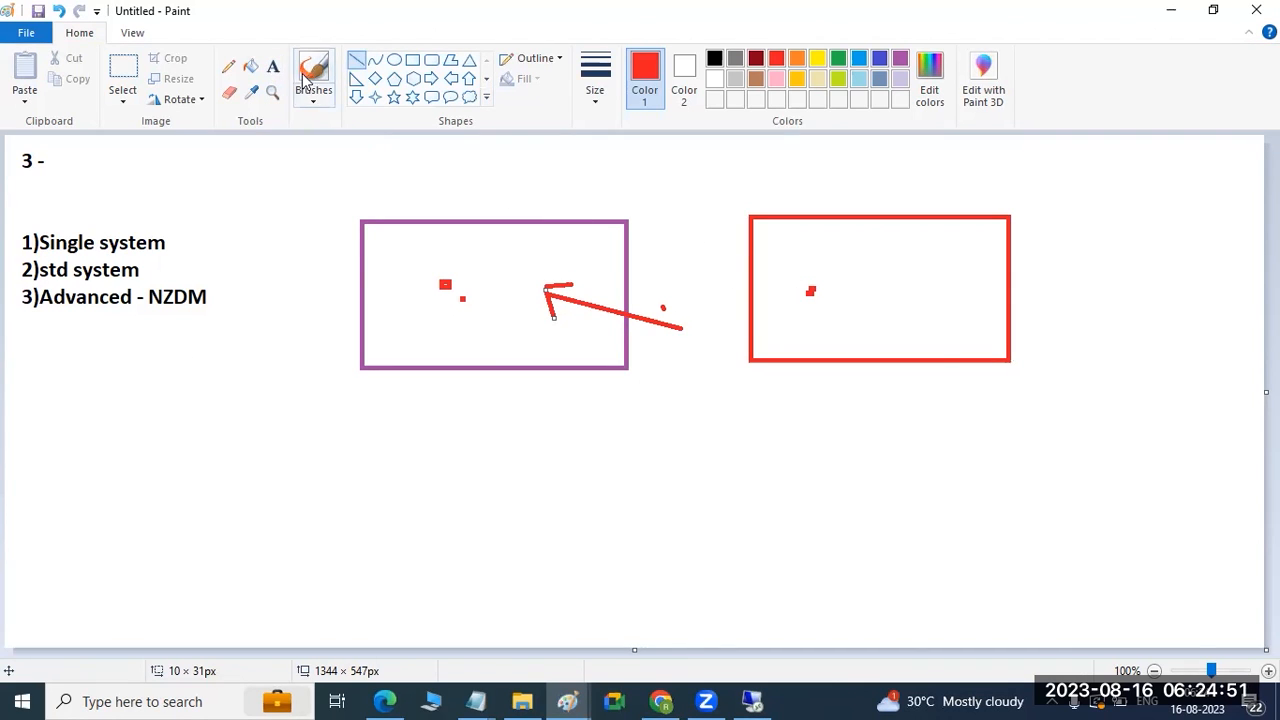
Label the red box SHADOW and the purple box ORIGNAL, then draw a red line up to SHADOW.
click(272, 66)
click(814, 272)
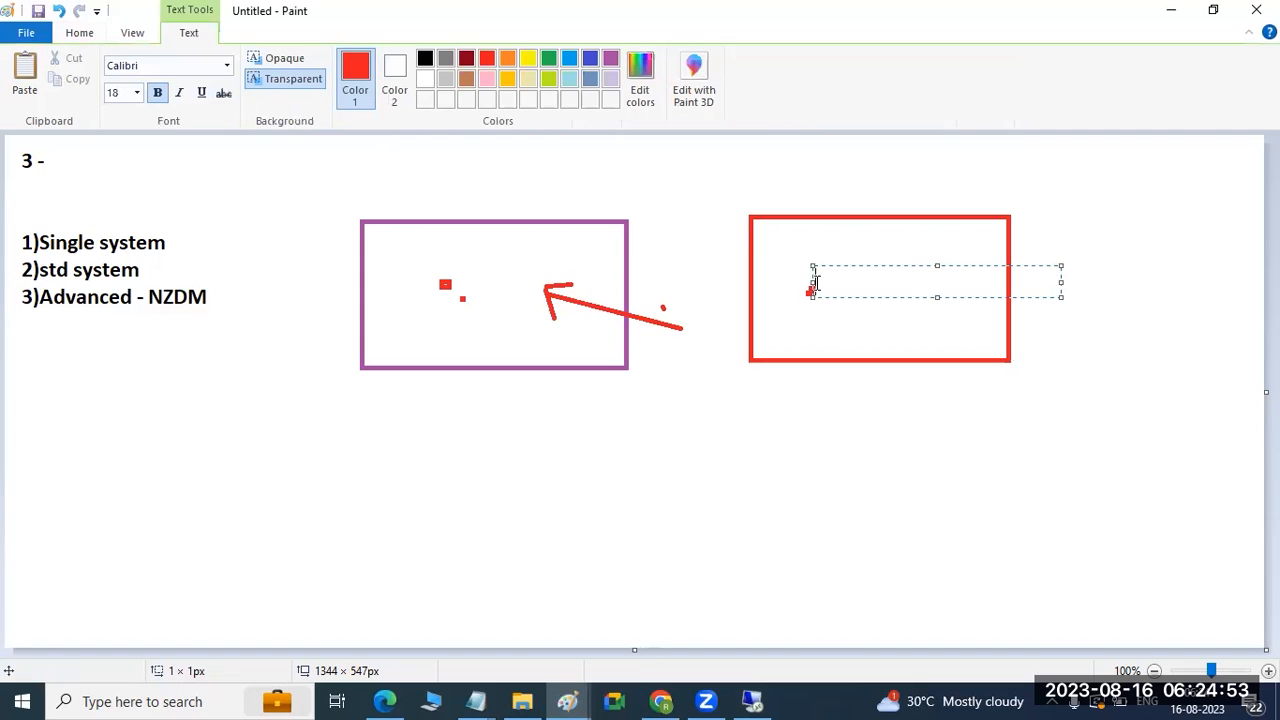
text(SHADOW)
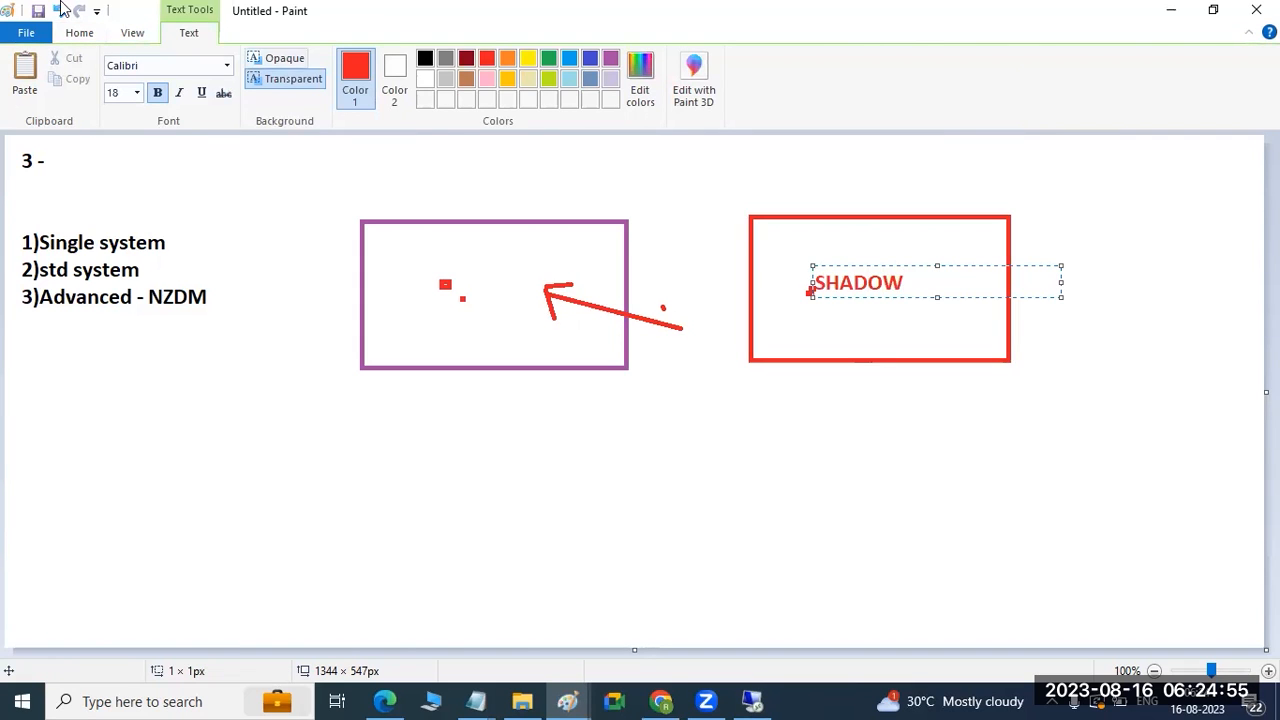
click(418, 263)
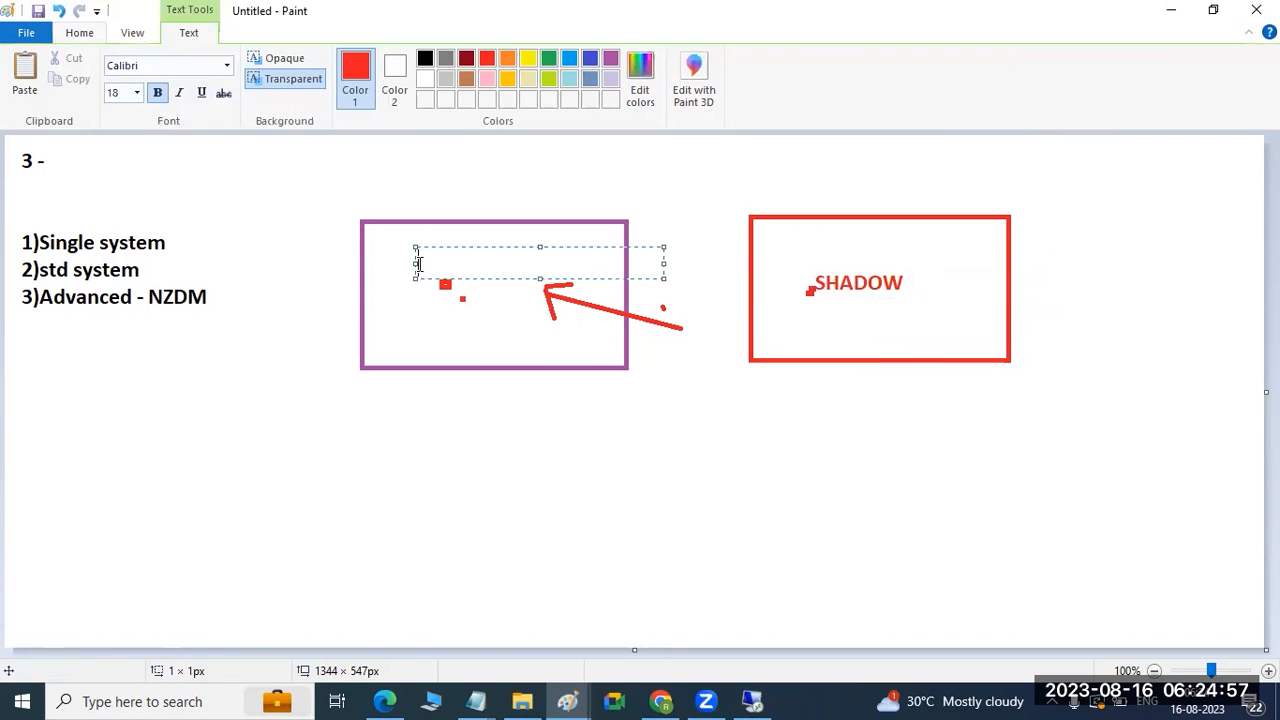
text(ORIGNAL)
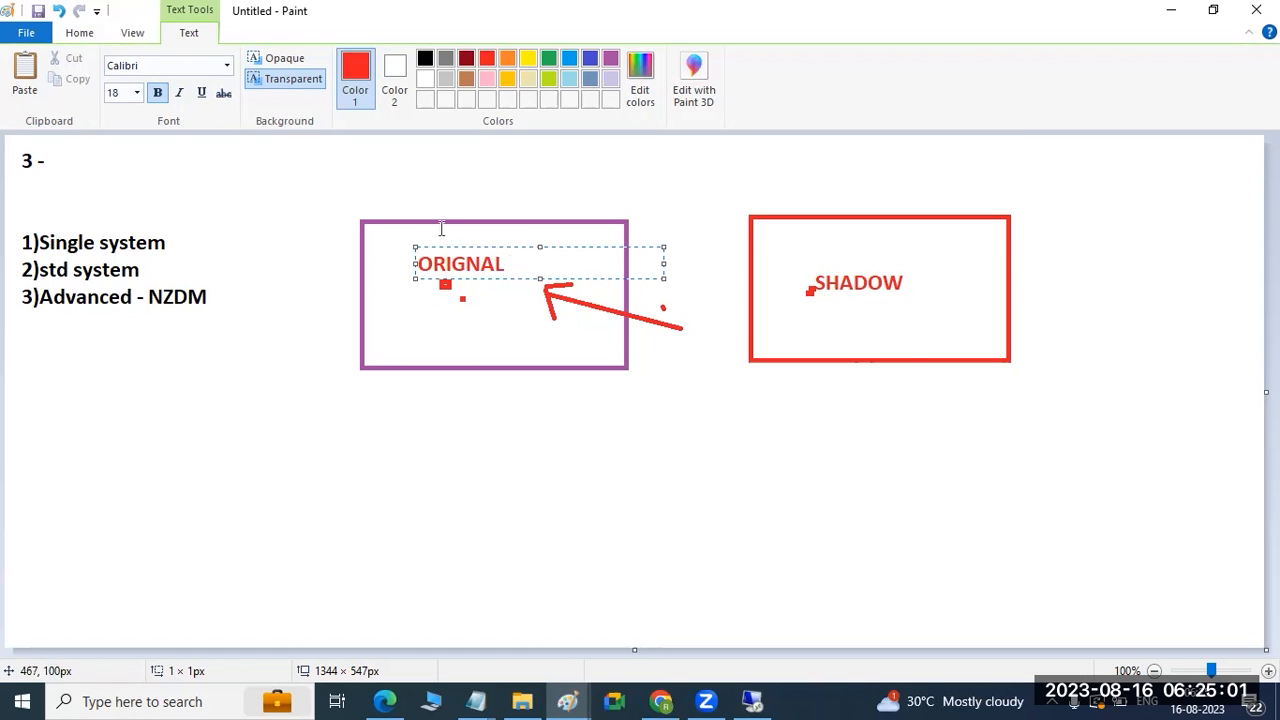
click(88, 34)
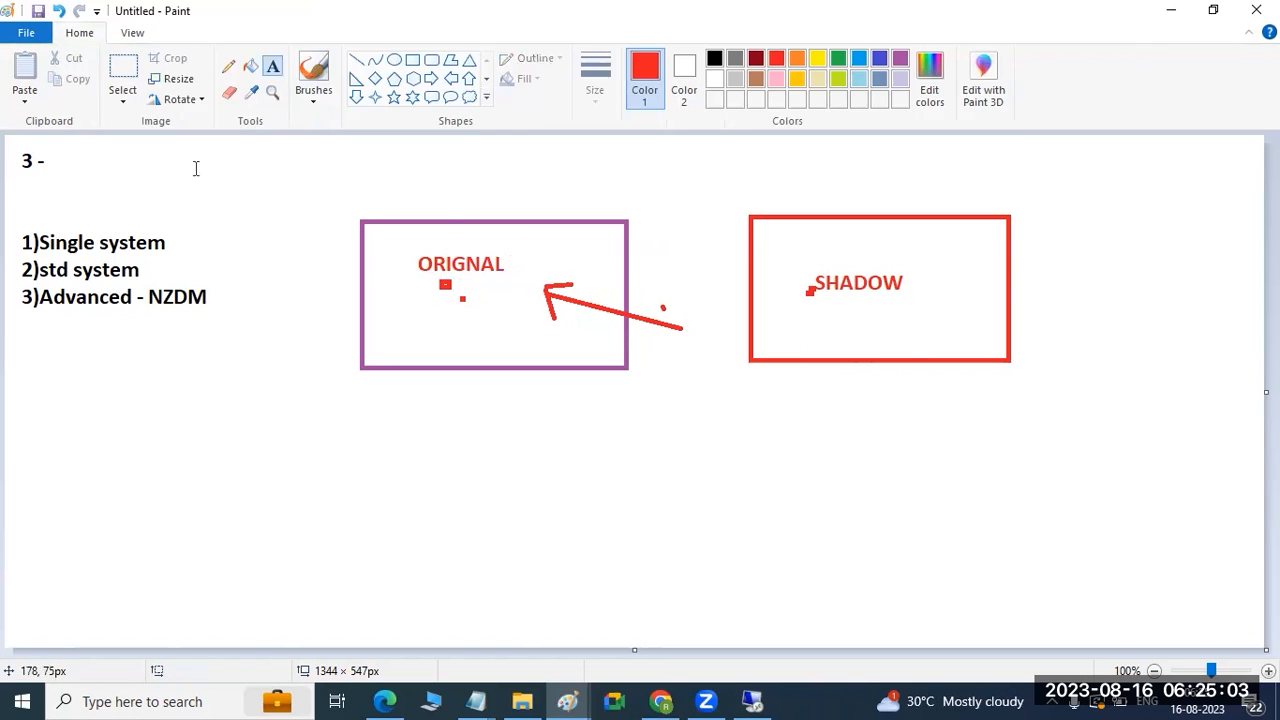
click(356, 60)
mouse_move(683, 342)
mouse_down()
mouse_move(815, 288)
mouse_move(811, 311)
mouse_up()
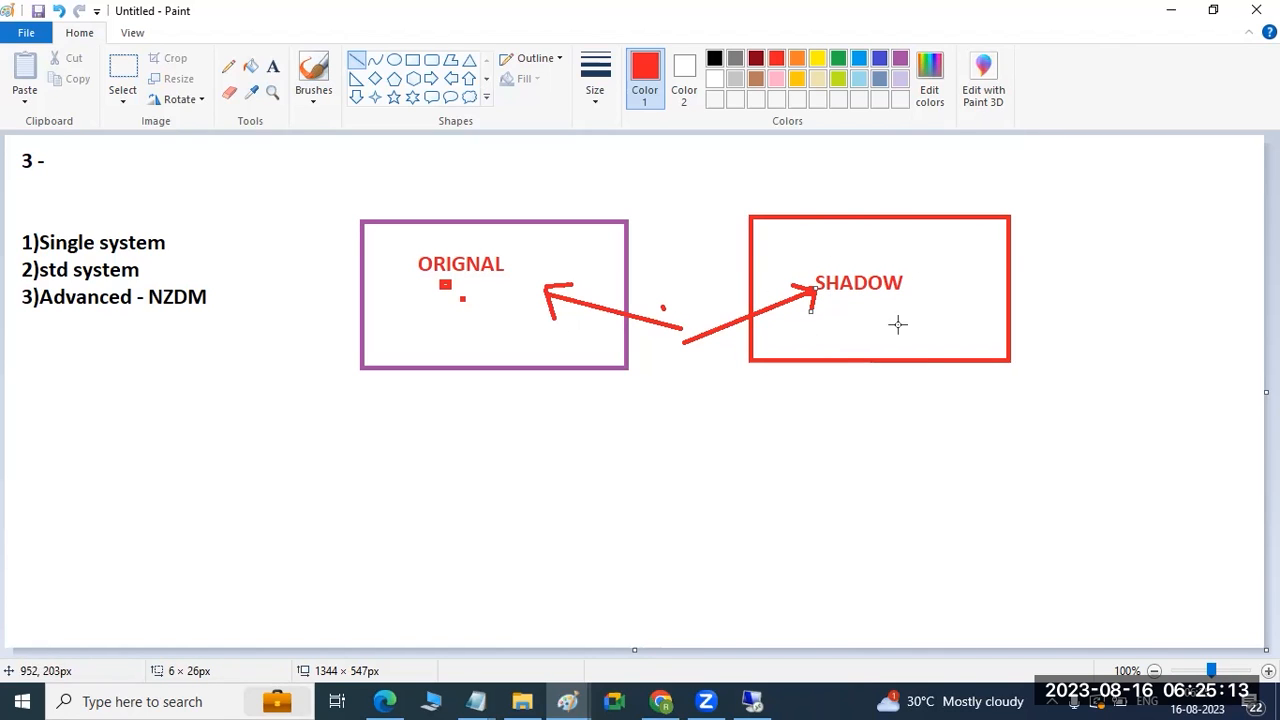
Add an arrowhead at SHADOW, an arrow from the red box to ORIGNAL, and a red X over ORIGNAL.
drag(815, 264, 806, 282)
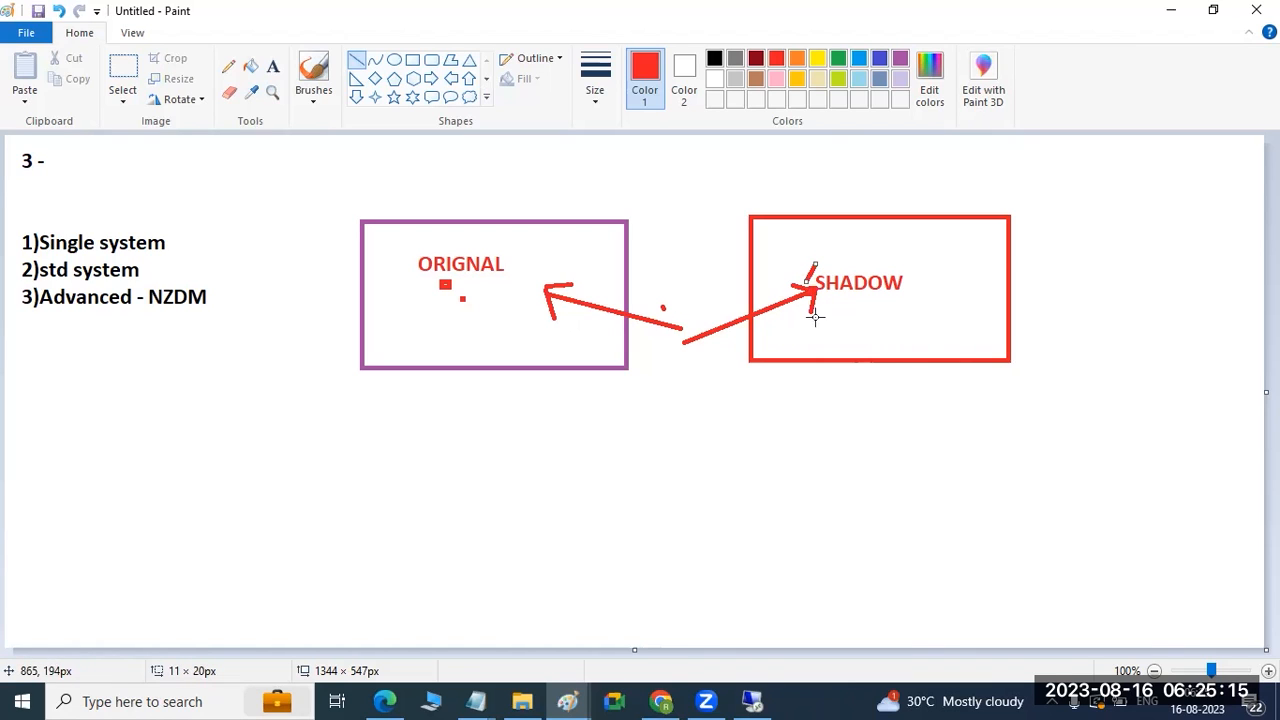
drag(772, 245, 572, 256)
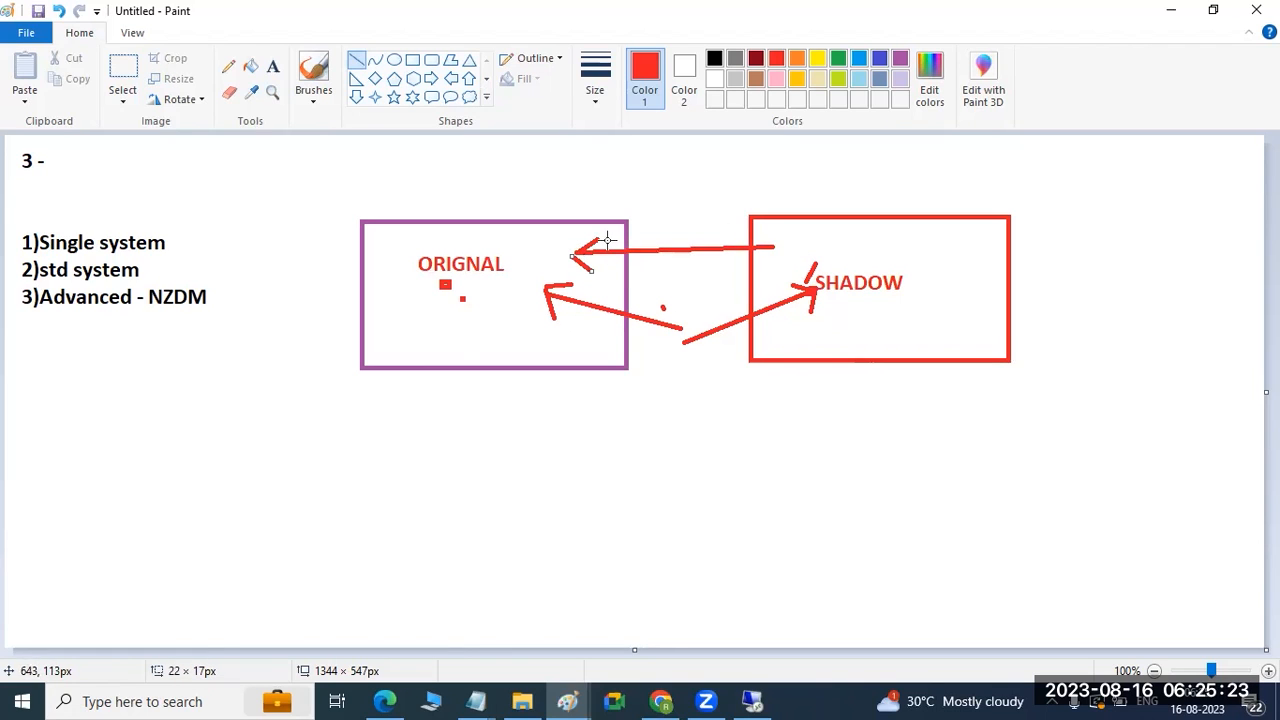
drag(523, 207, 441, 387)
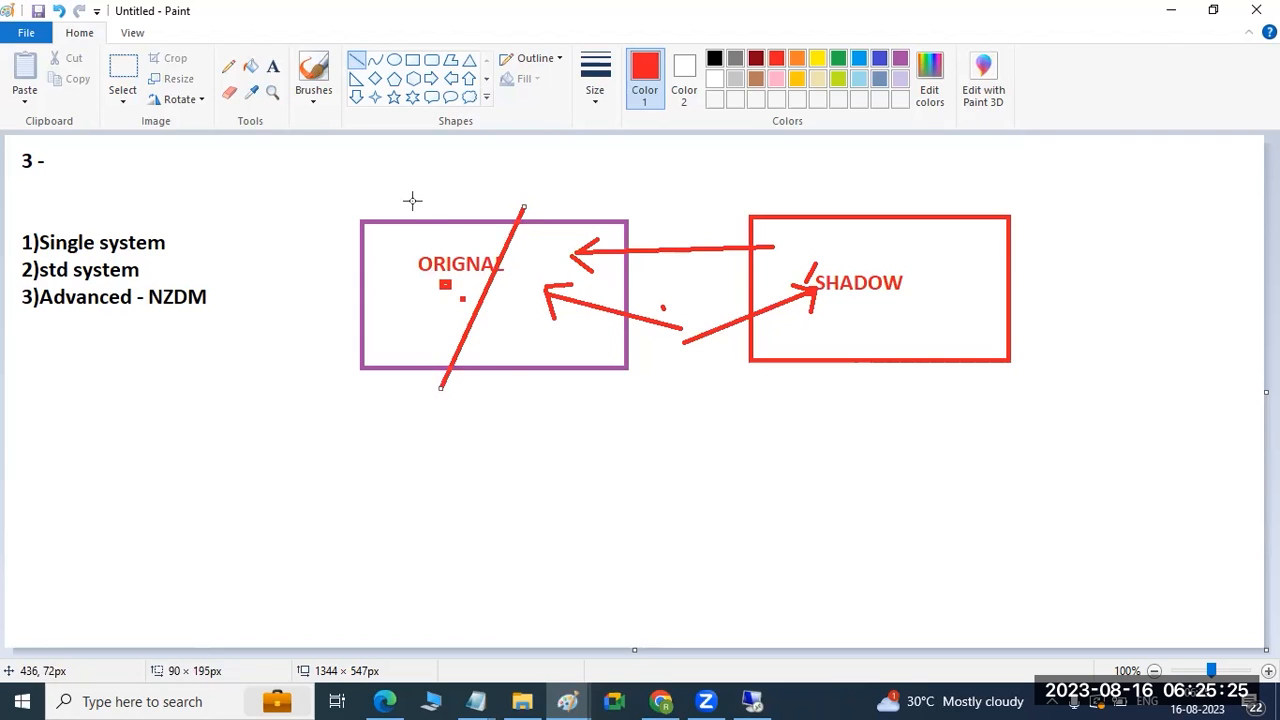
drag(414, 186, 505, 374)
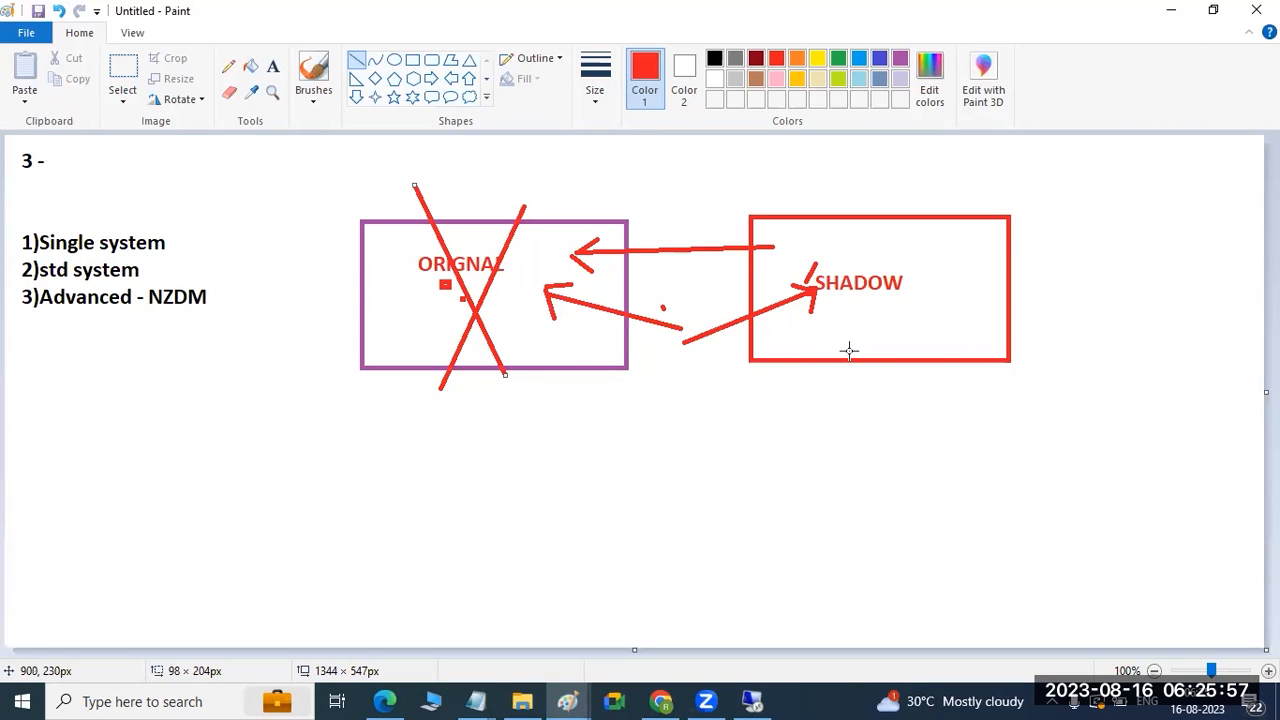
click(755, 701)
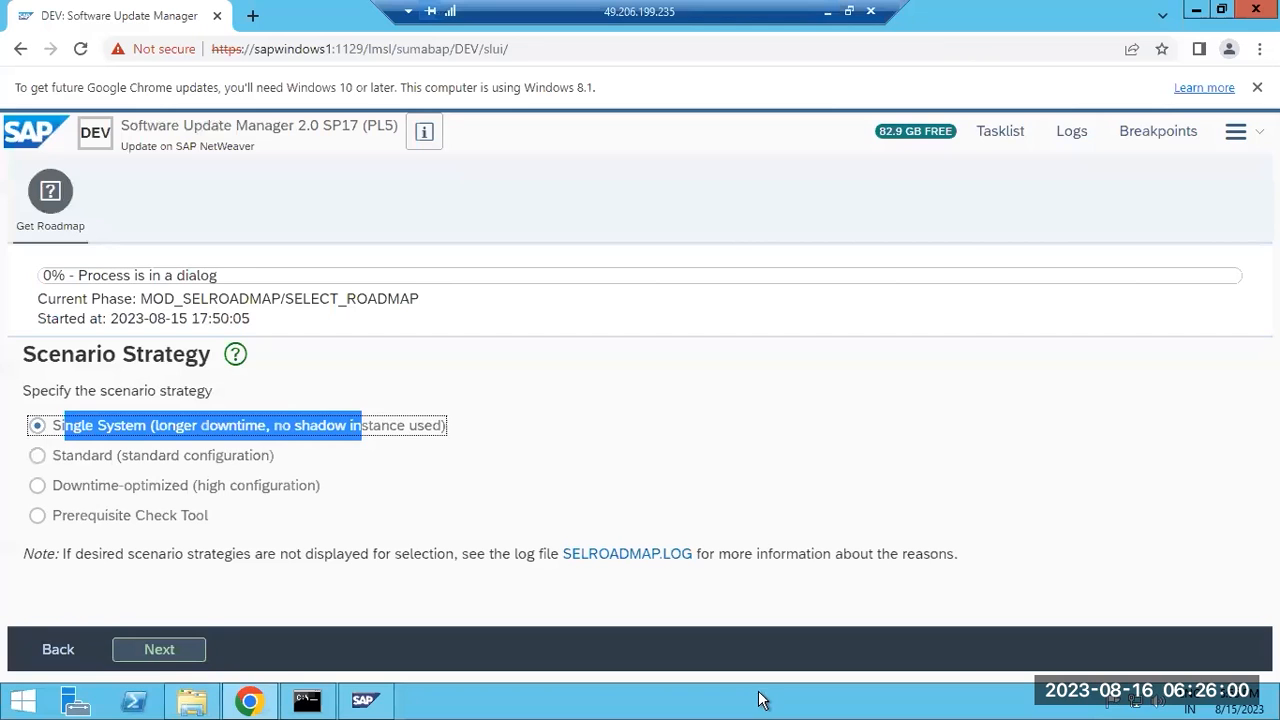
Try the Downtime-optimized and Single System options, finally leaving Standard (standard configuration) selected.
click(90, 428)
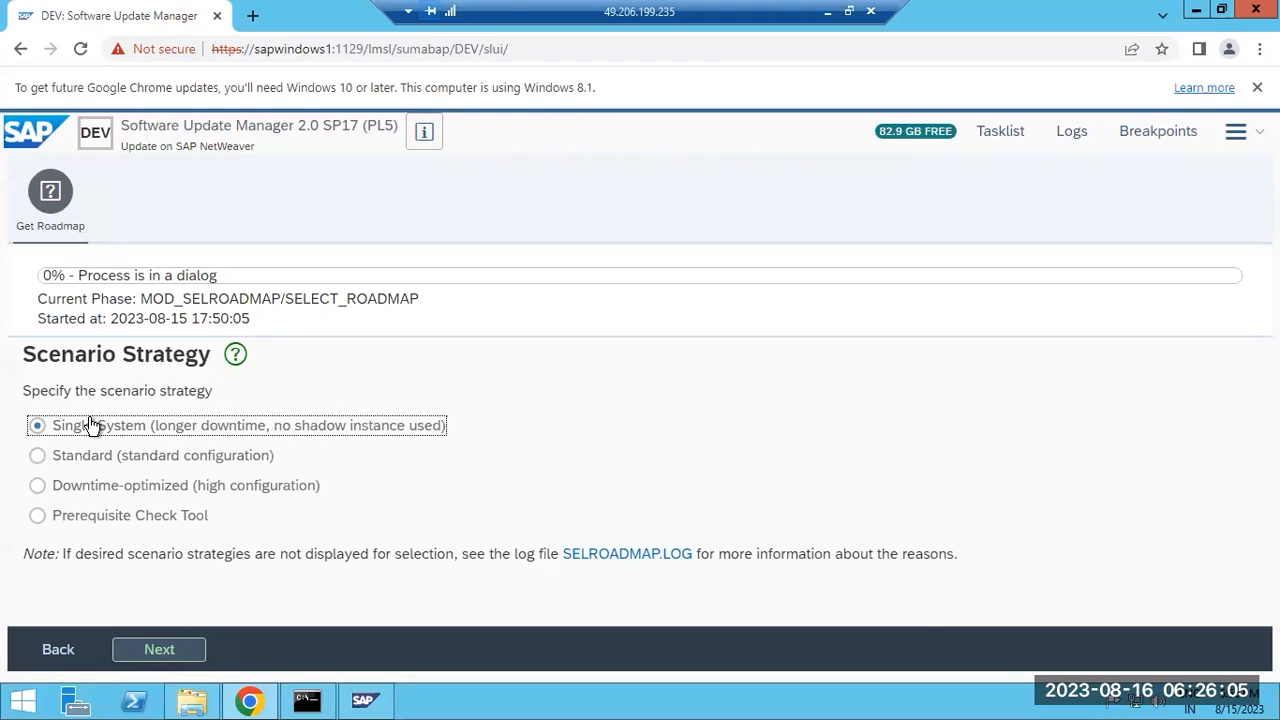
click(111, 459)
click(116, 487)
click(116, 487)
click(104, 462)
click(110, 489)
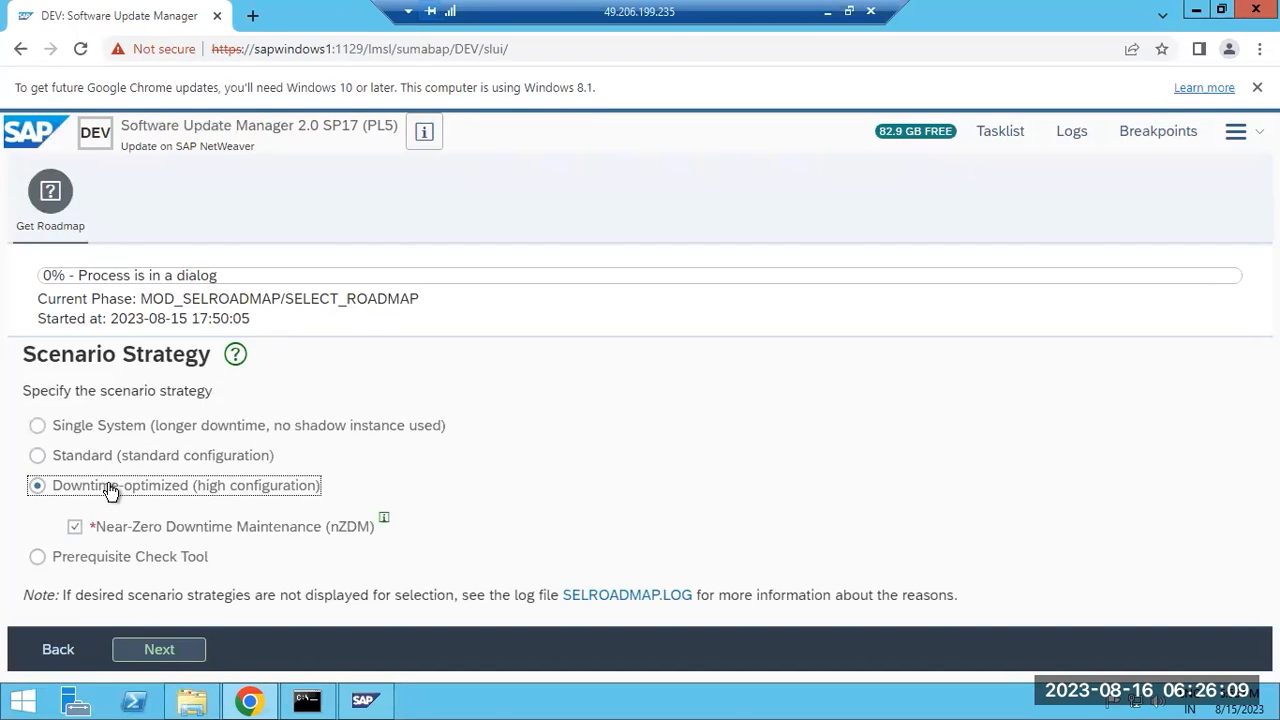
click(115, 469)
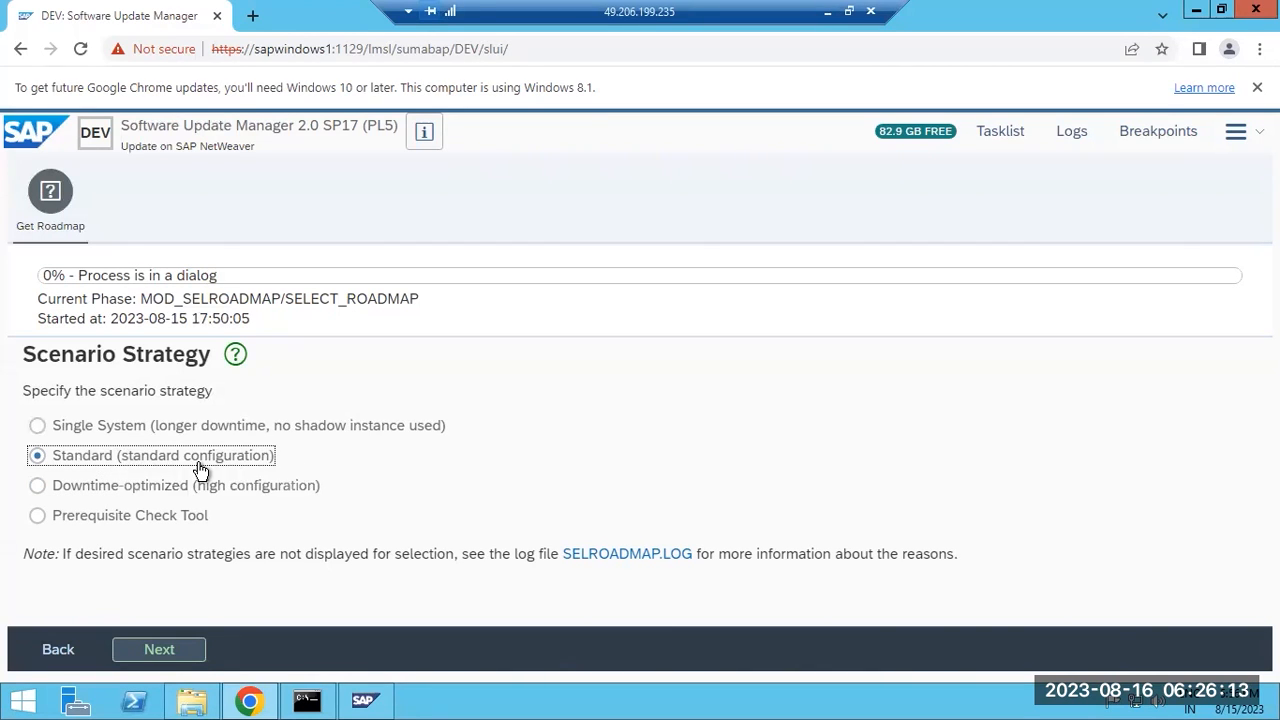
click(114, 492)
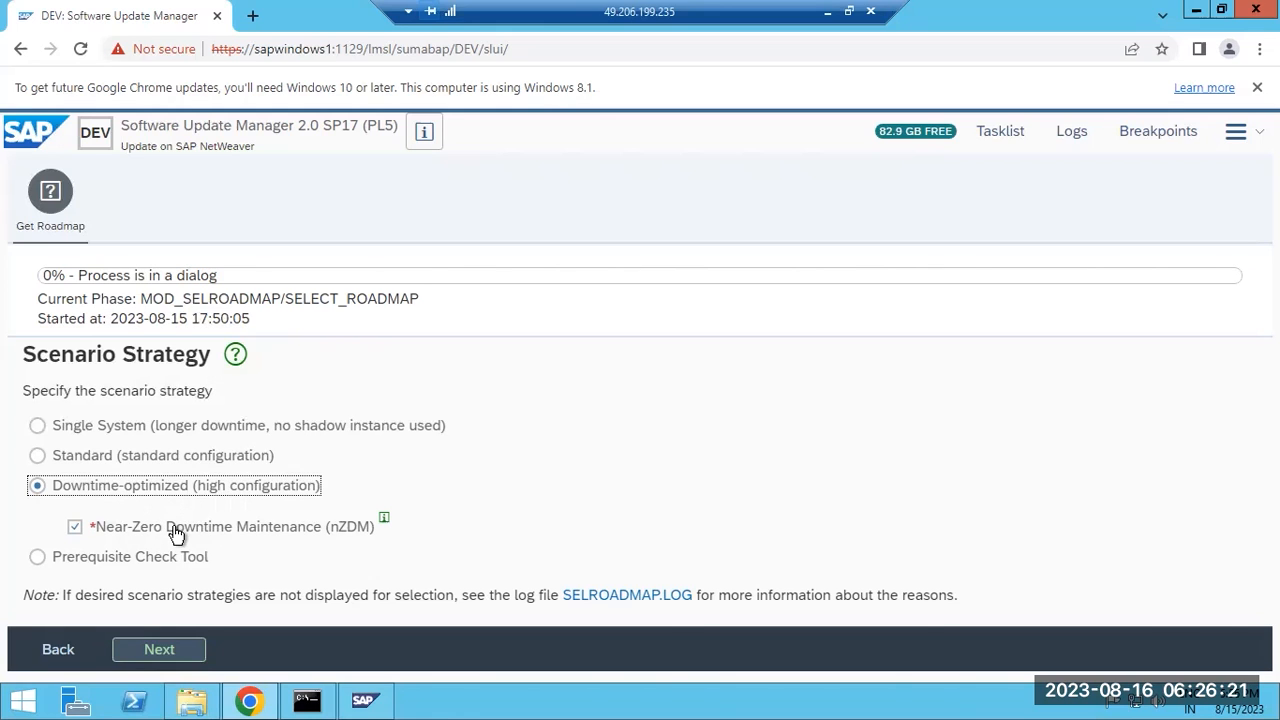
click(97, 437)
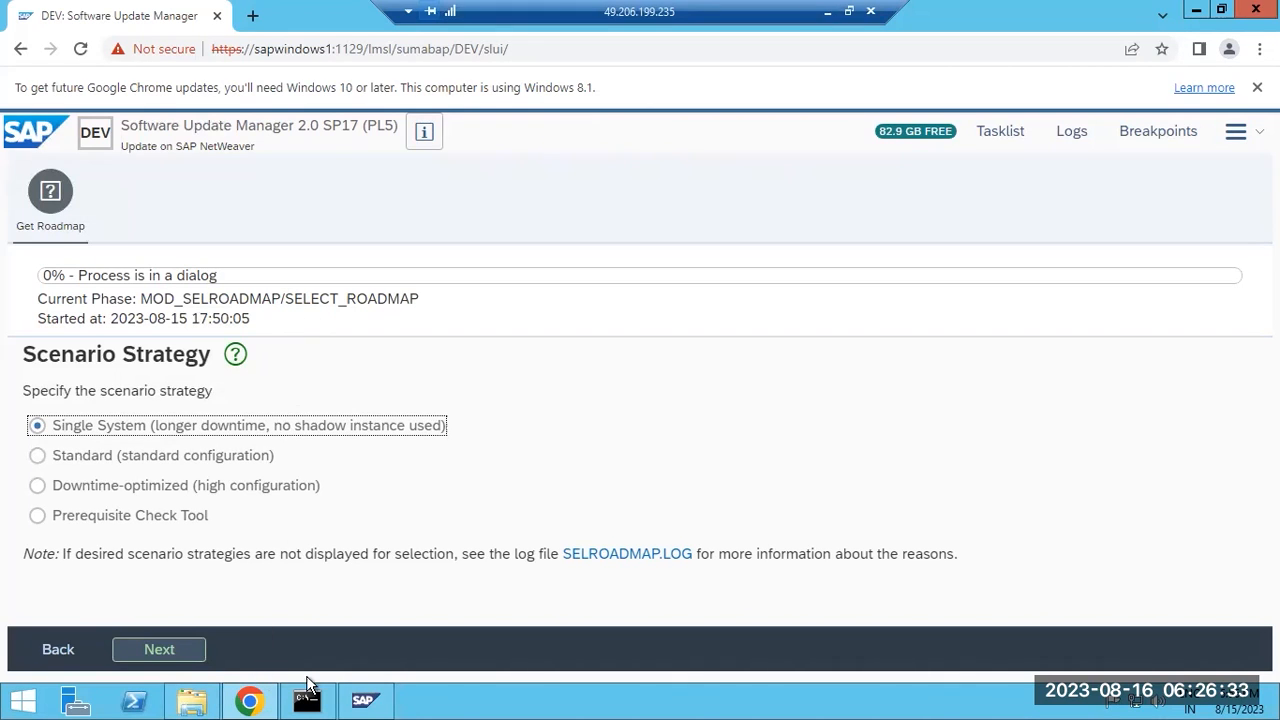
mouse_move(351, 703)
click(247, 463)
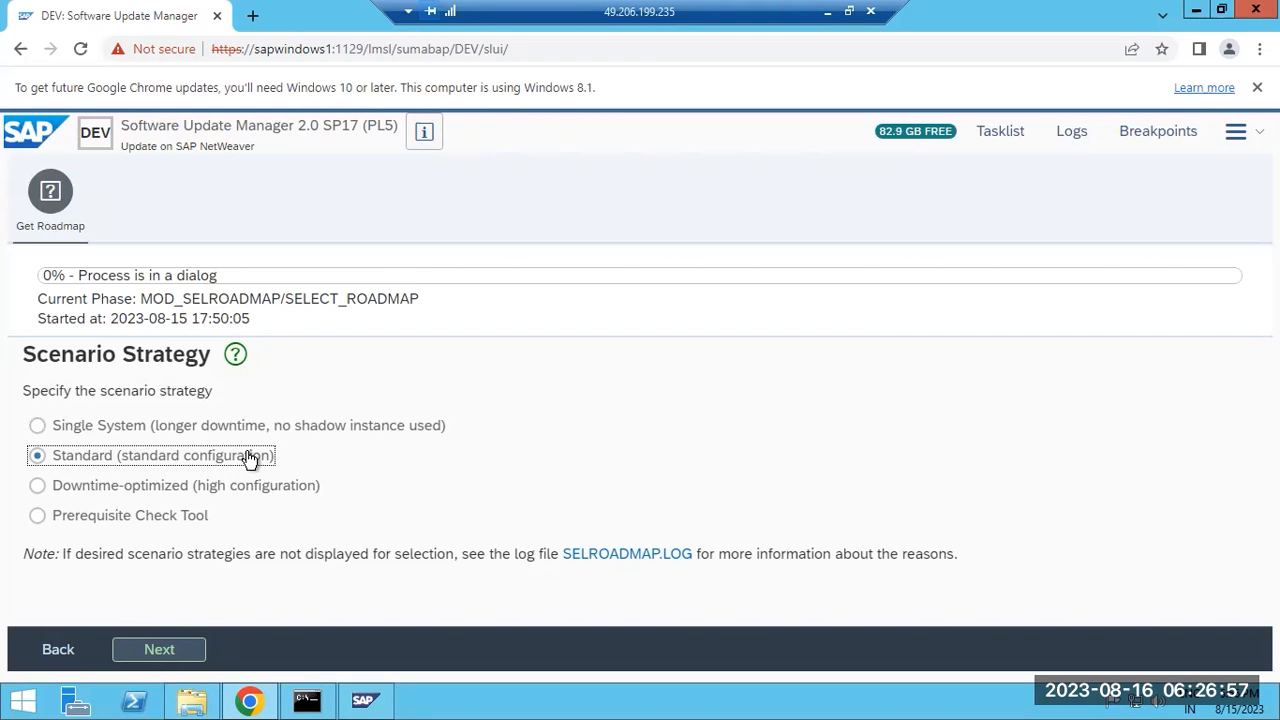
Accept the additional parameters with Check archive authenticity kept on, then minimize the remote session.
click(159, 649)
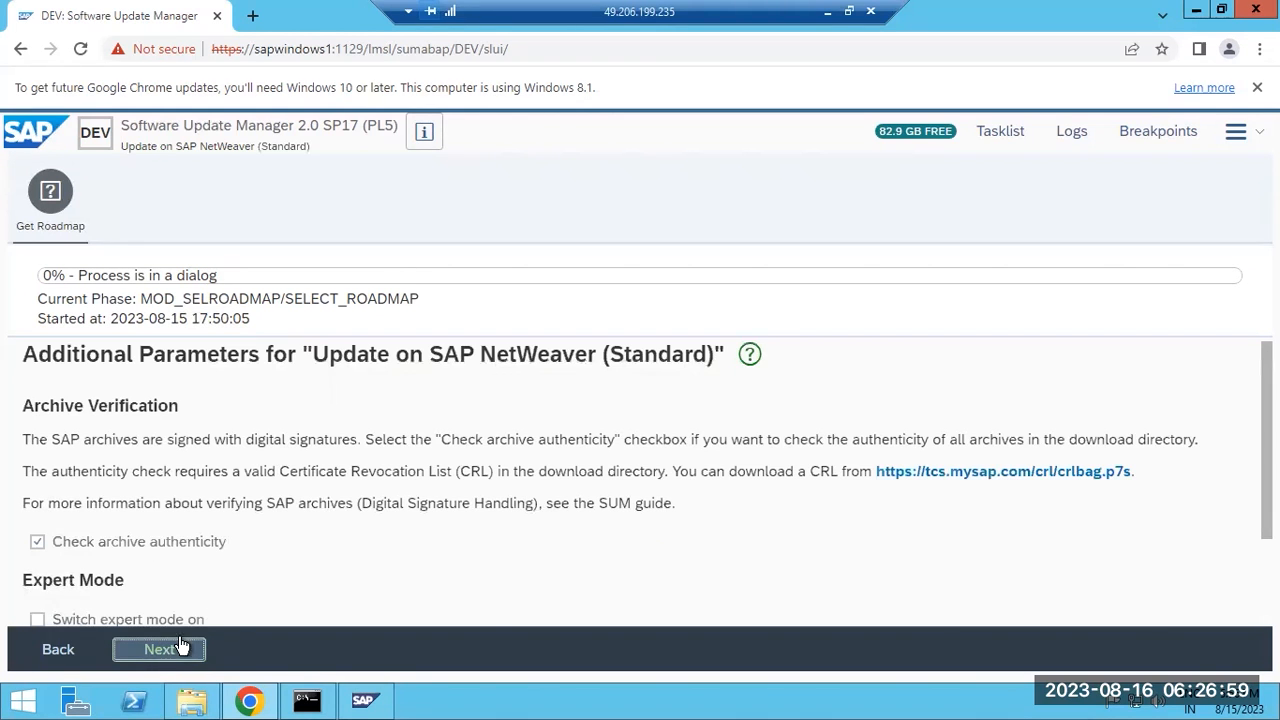
click(37, 546)
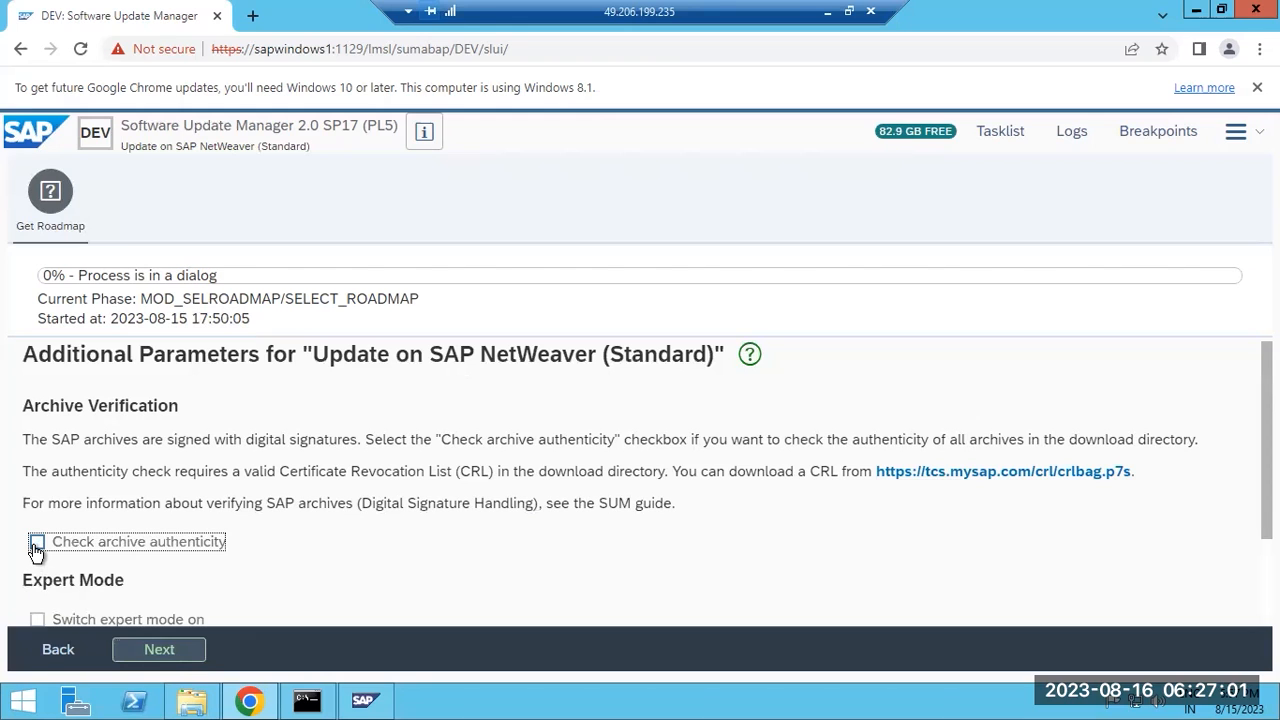
scroll(224, 560, down, 2)
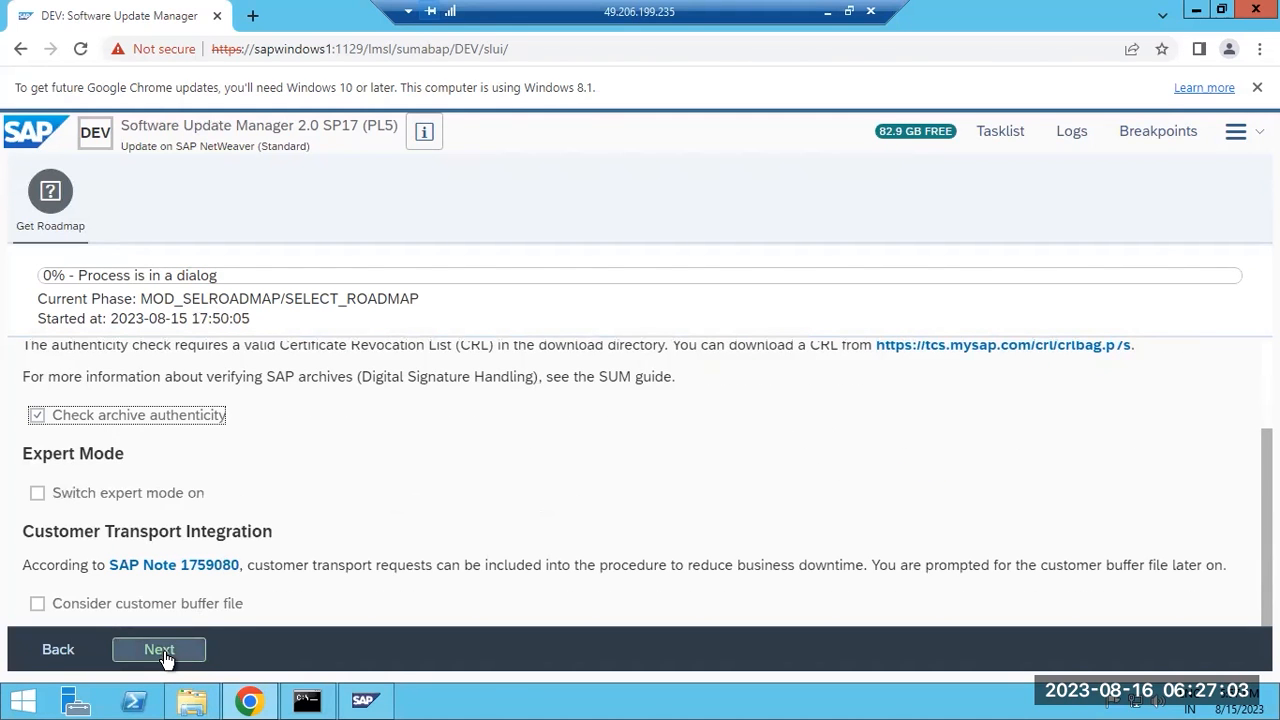
click(160, 649)
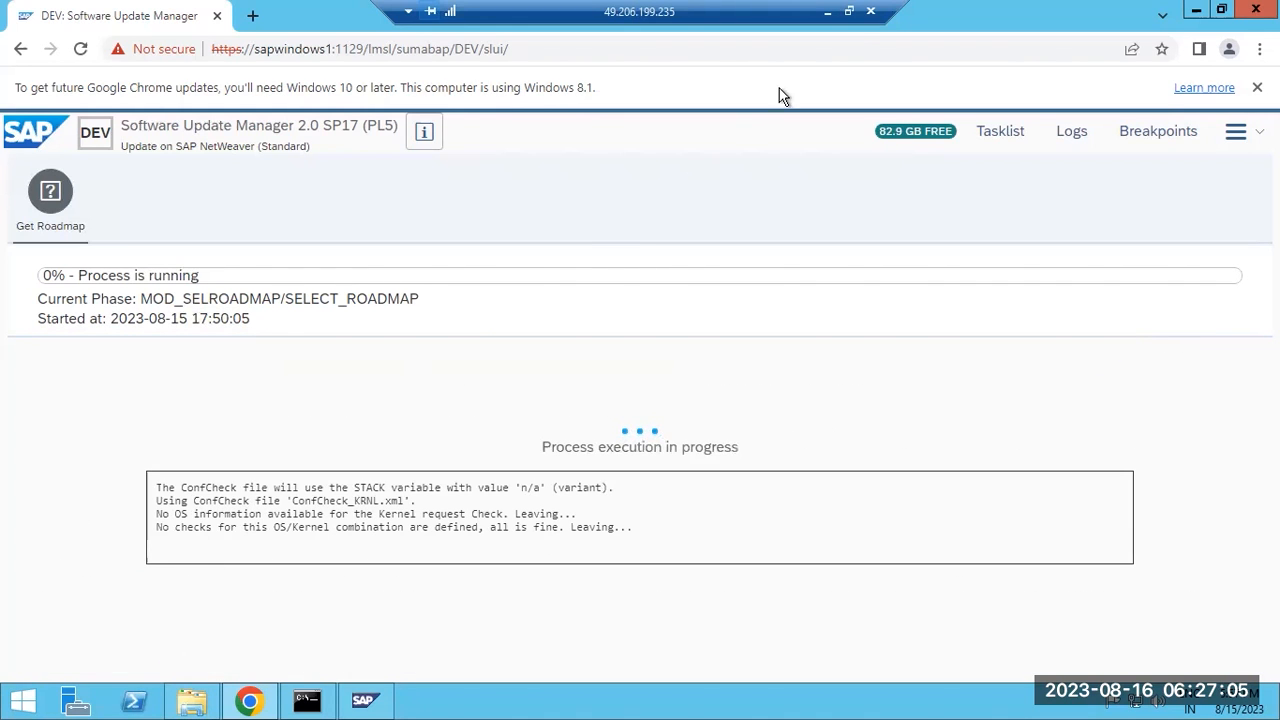
click(827, 13)
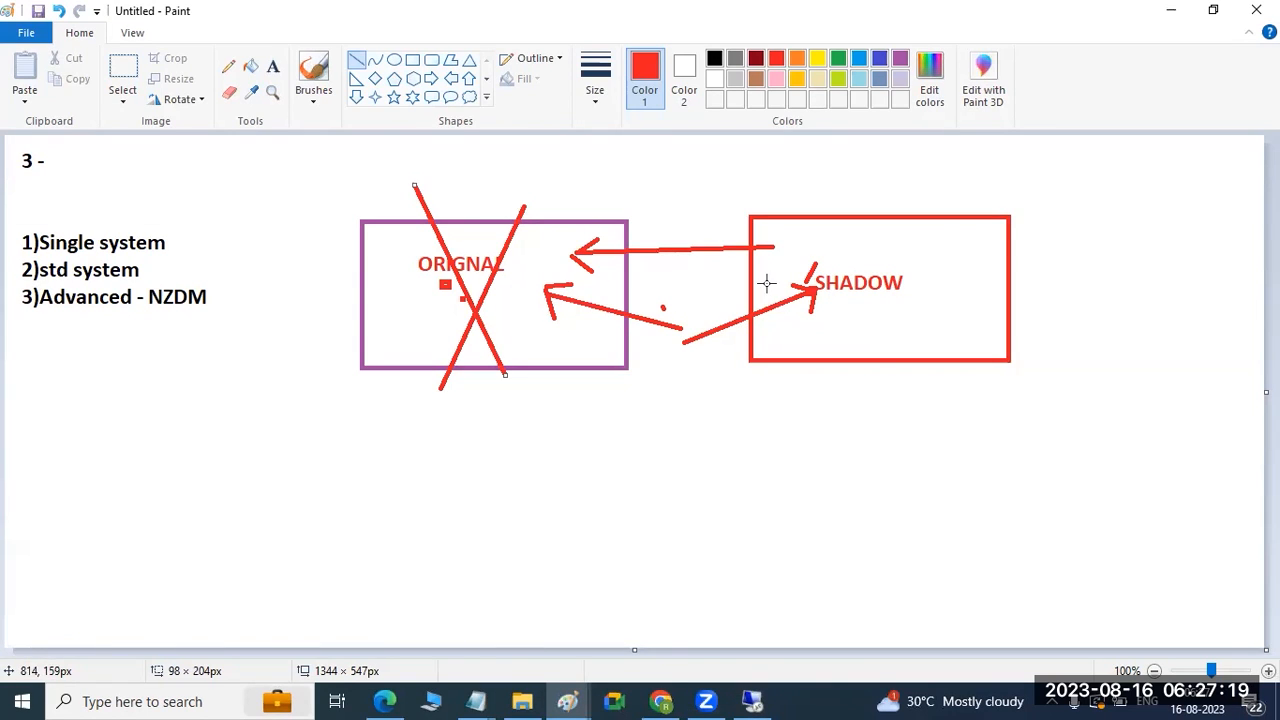
Draw a red line from the SHADOW box to ORIGNAL, then return to the remote session.
drag(768, 243, 570, 251)
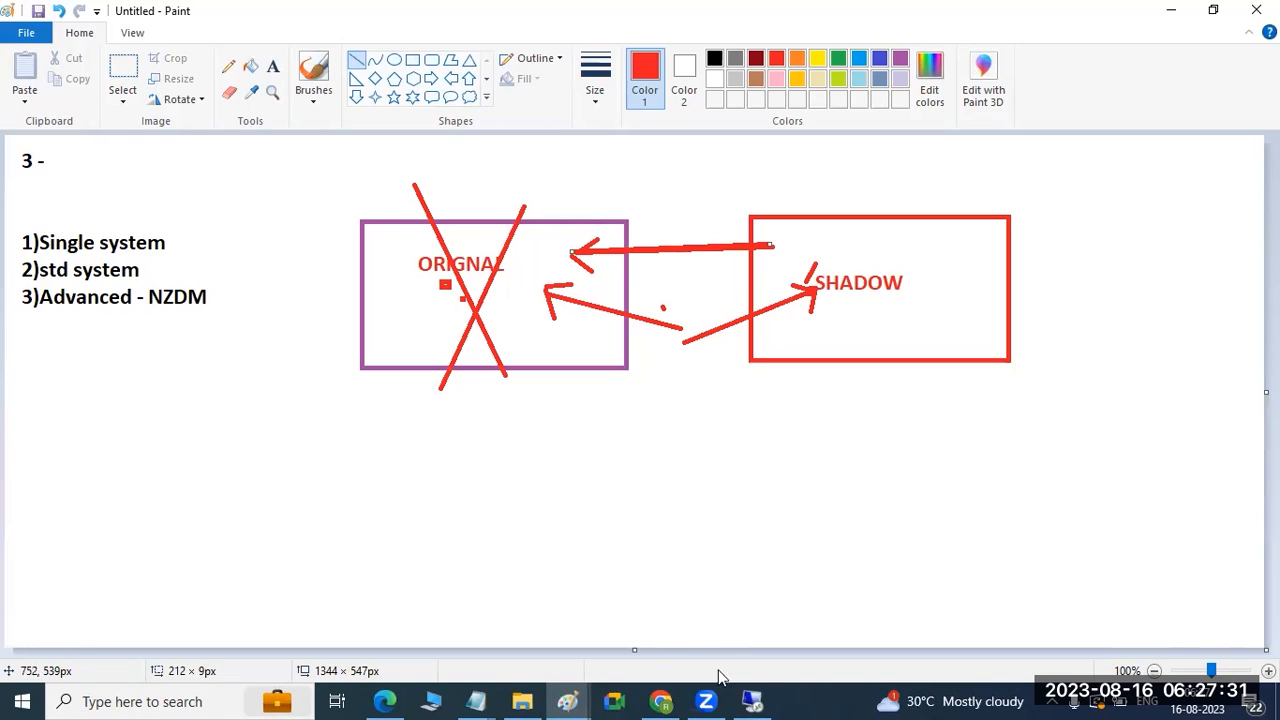
click(750, 700)
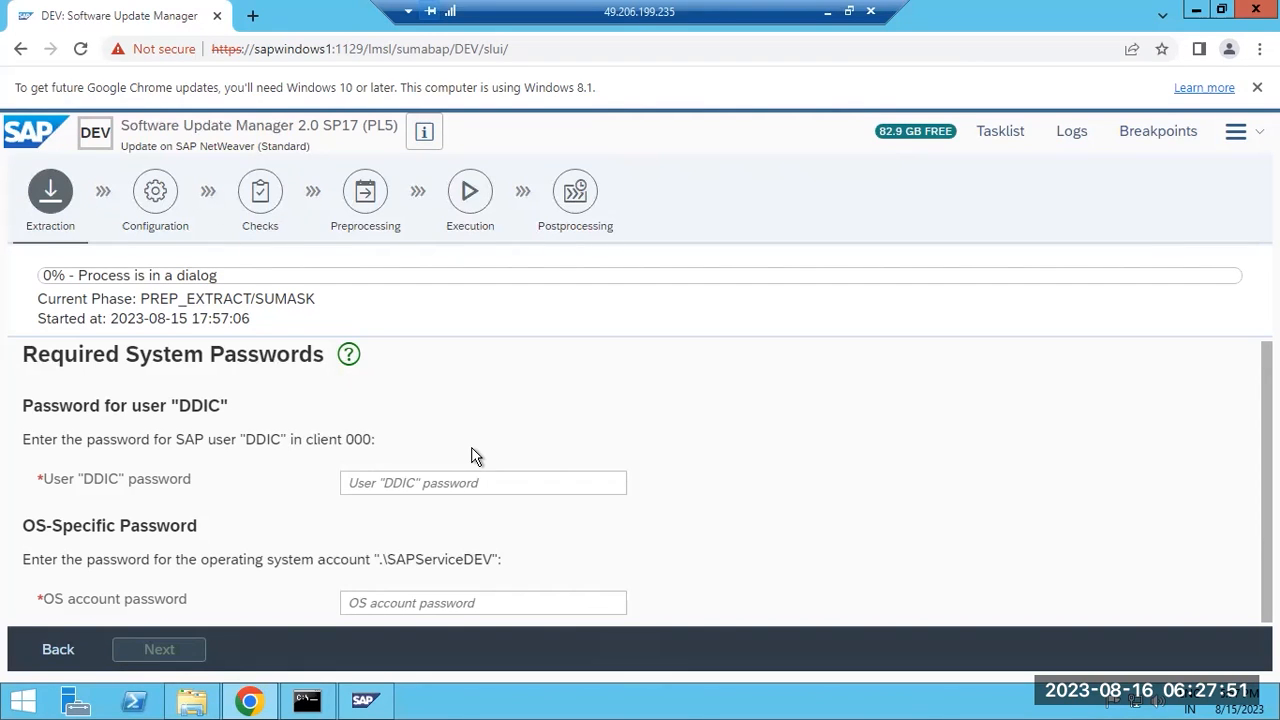
Enter the DDIC user password and the OS account password, and submit them.
scroll(475, 457, down, 1)
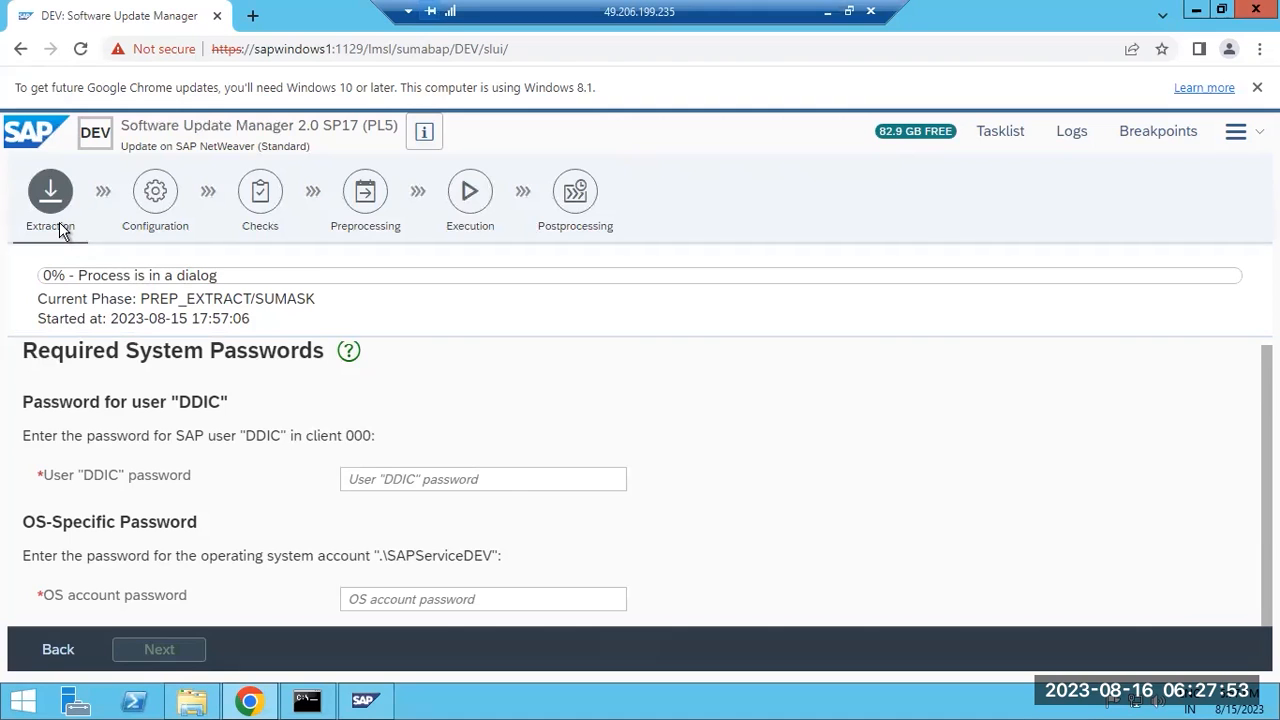
click(400, 477)
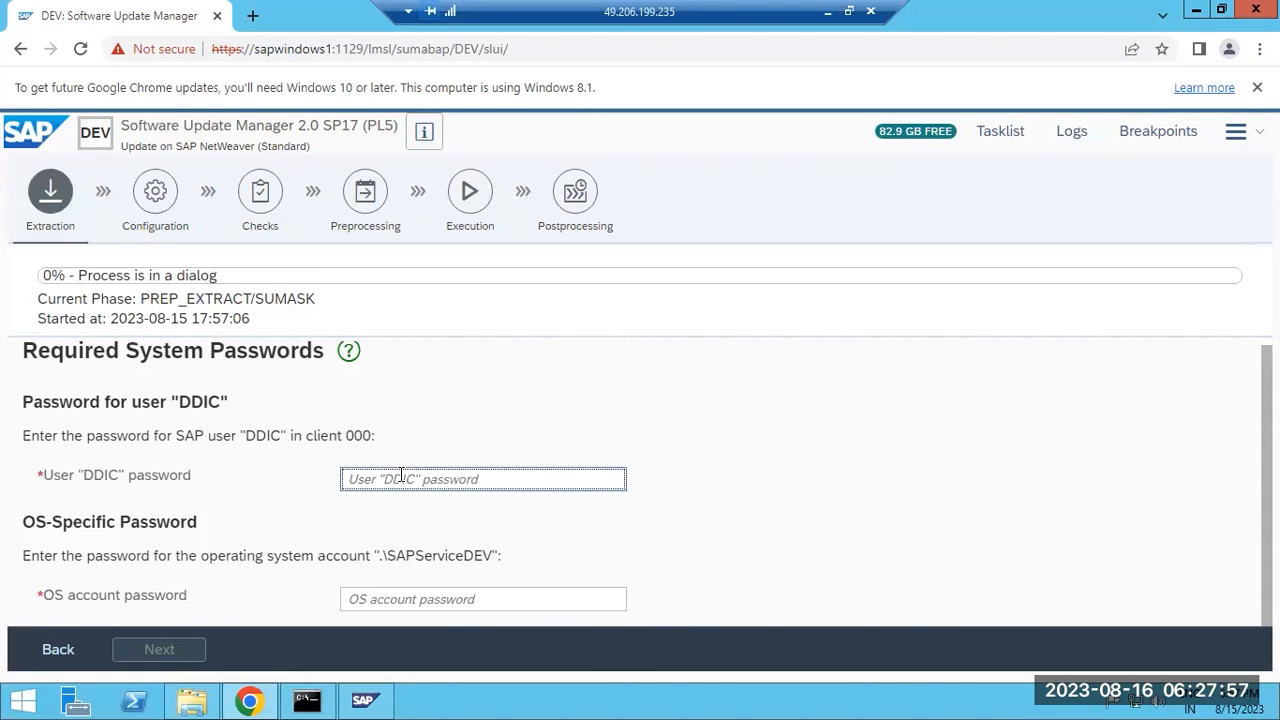
text(•••••••••)
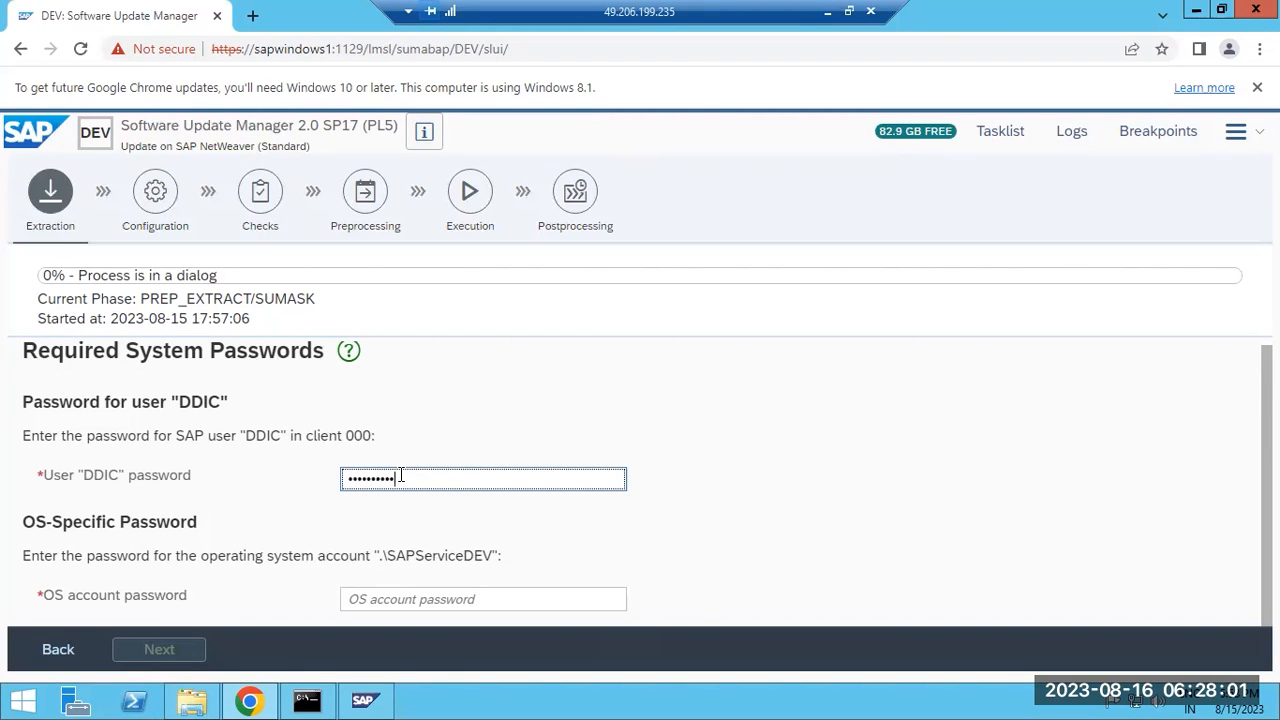
click(380, 591)
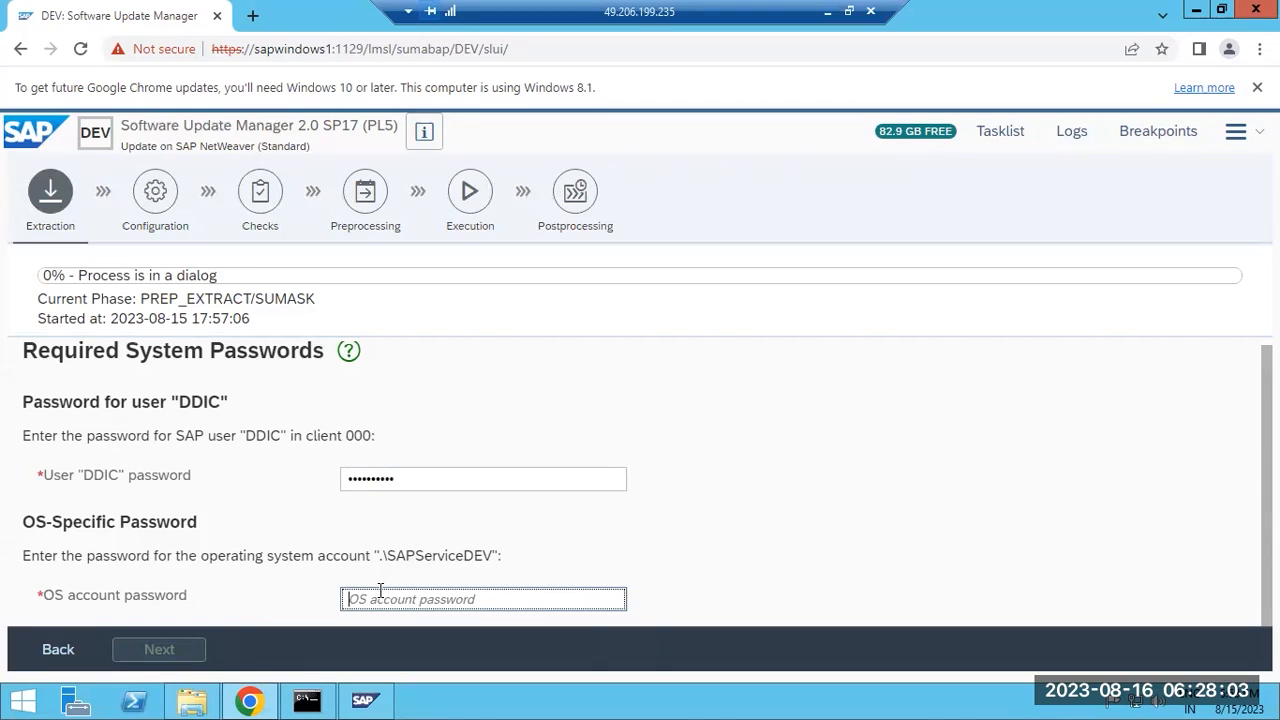
text(•)
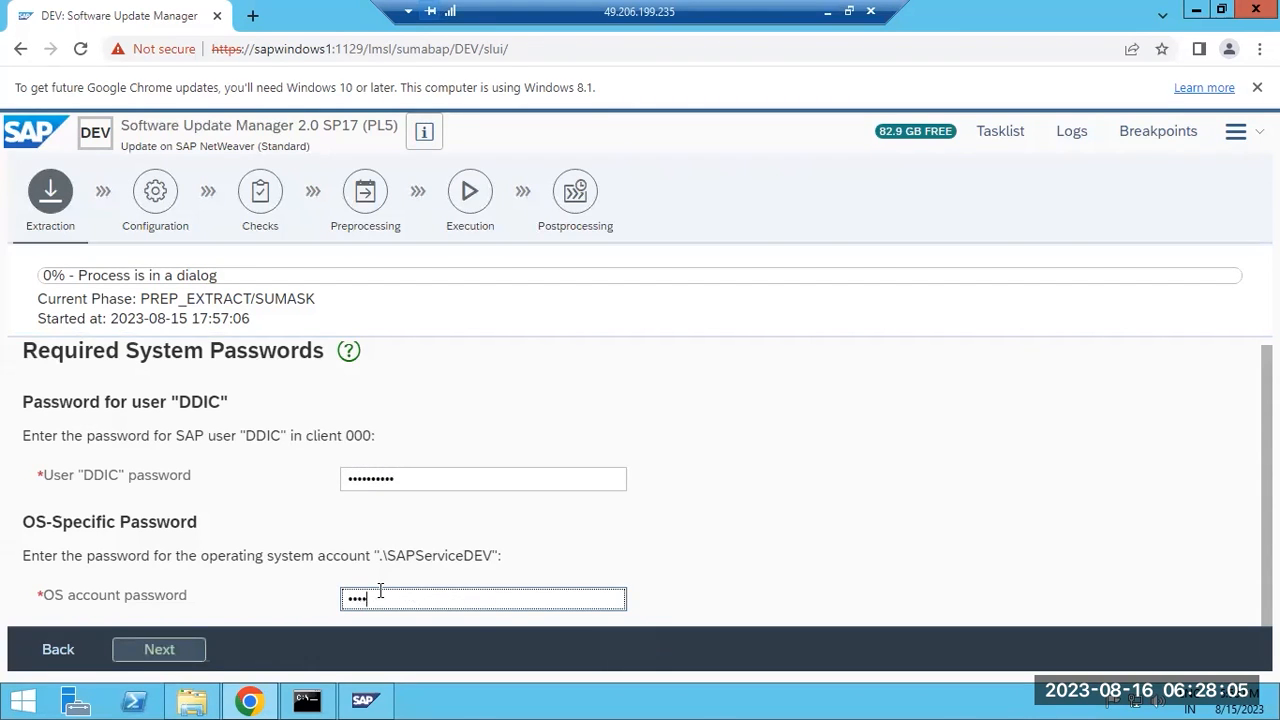
text(••••••)
key(Return)
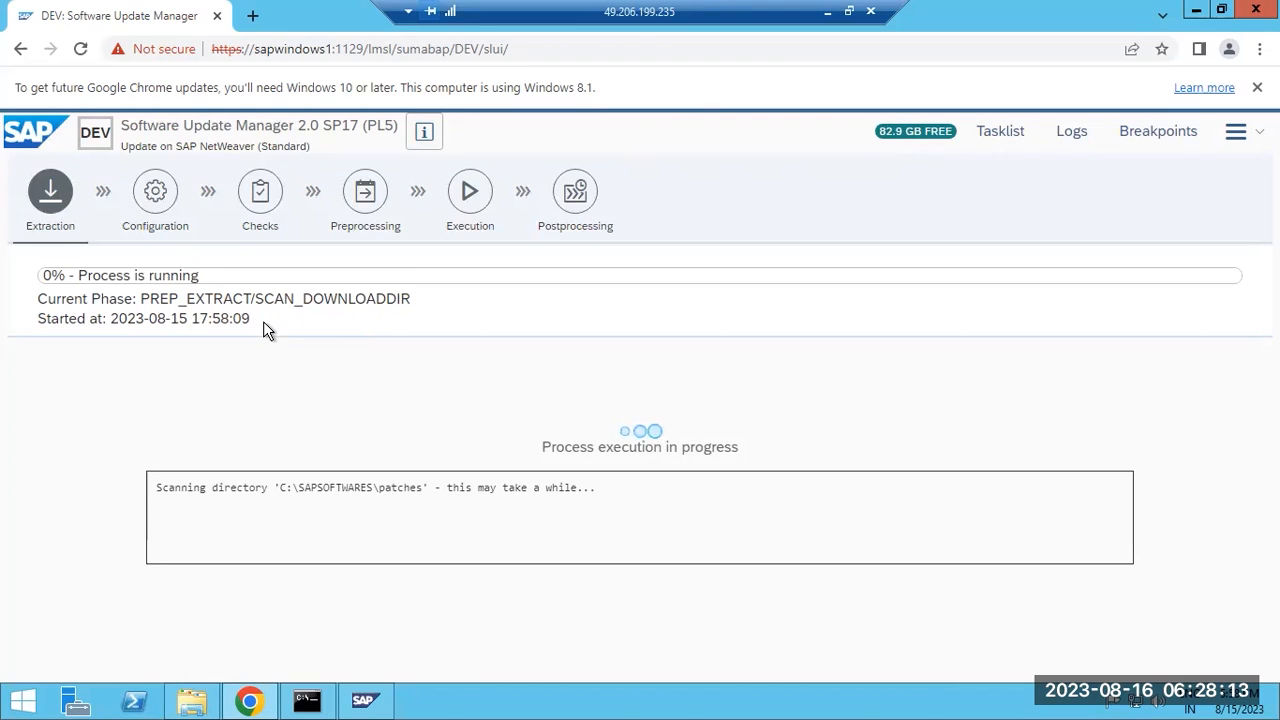
drag(255, 299, 415, 304)
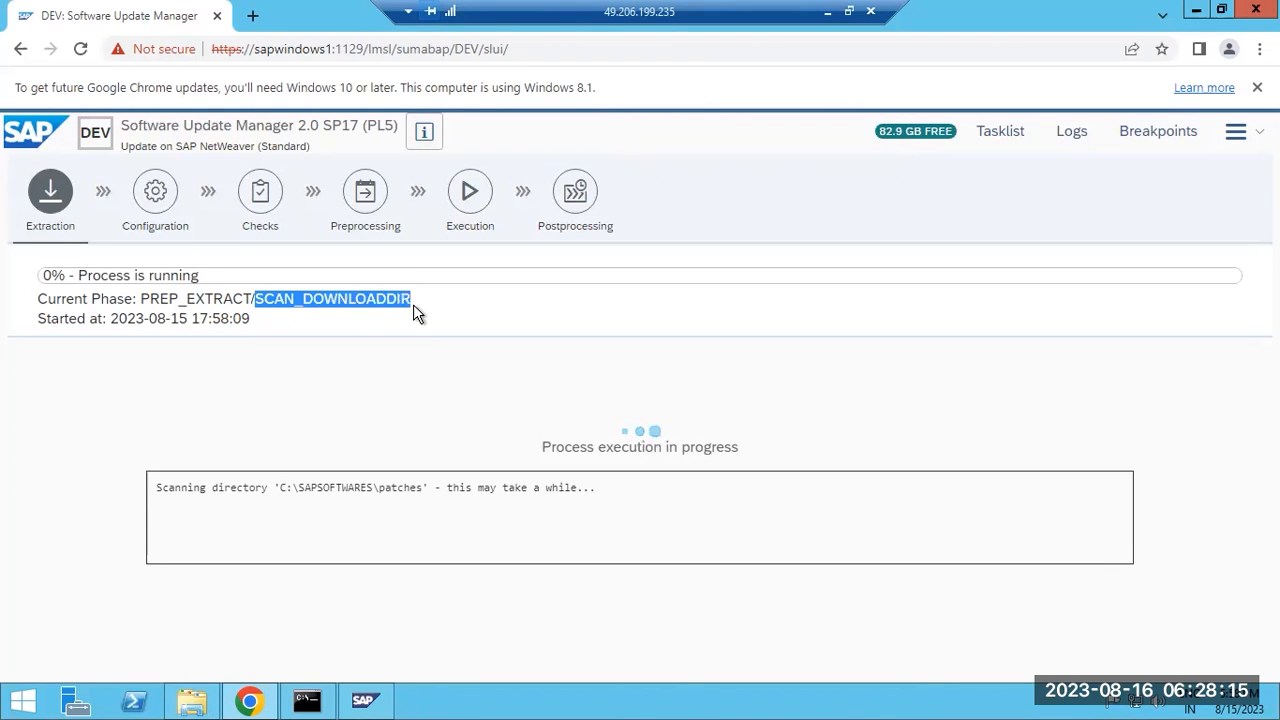
double_click(234, 490)
drag(280, 488, 427, 488)
click(194, 700)
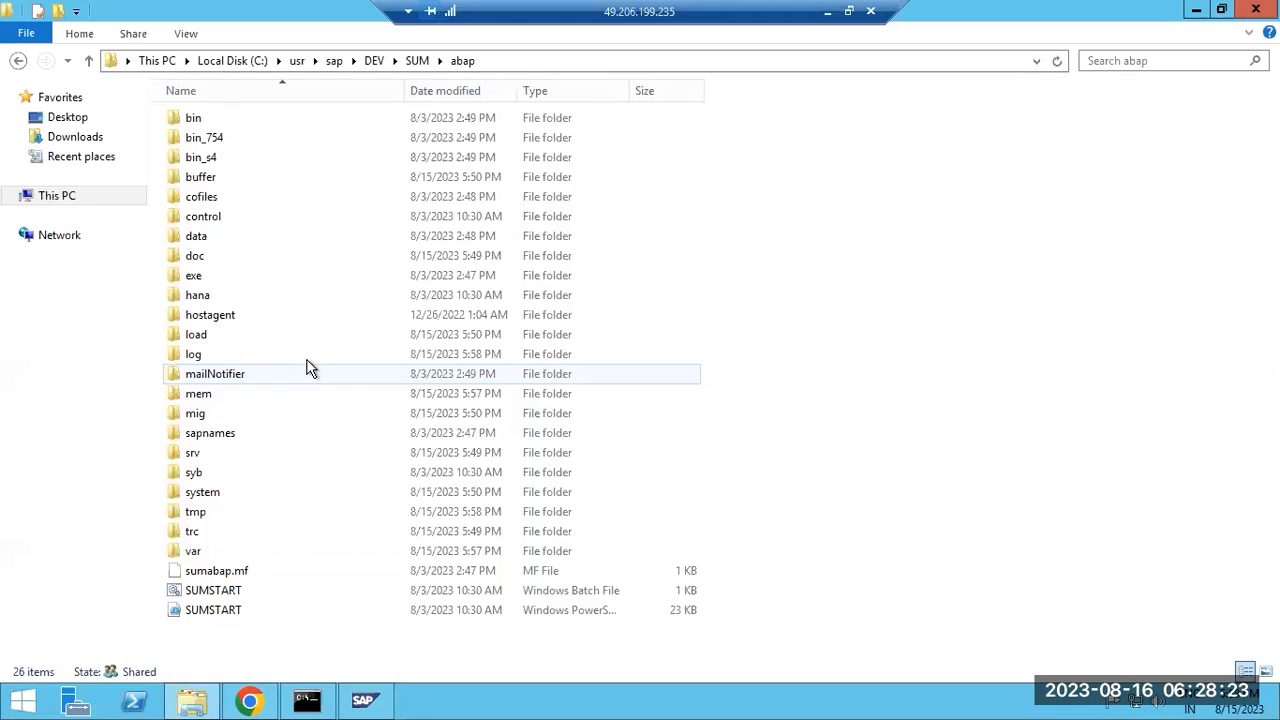
click(367, 62)
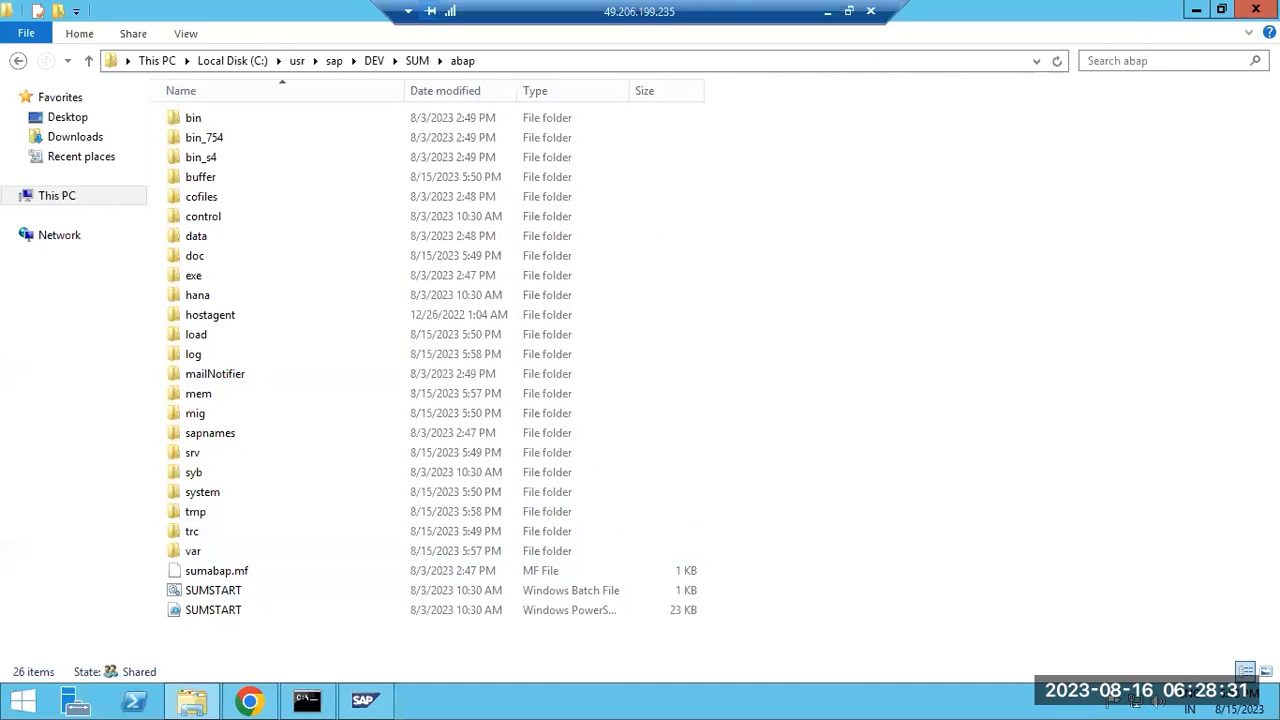
click(1256, 9)
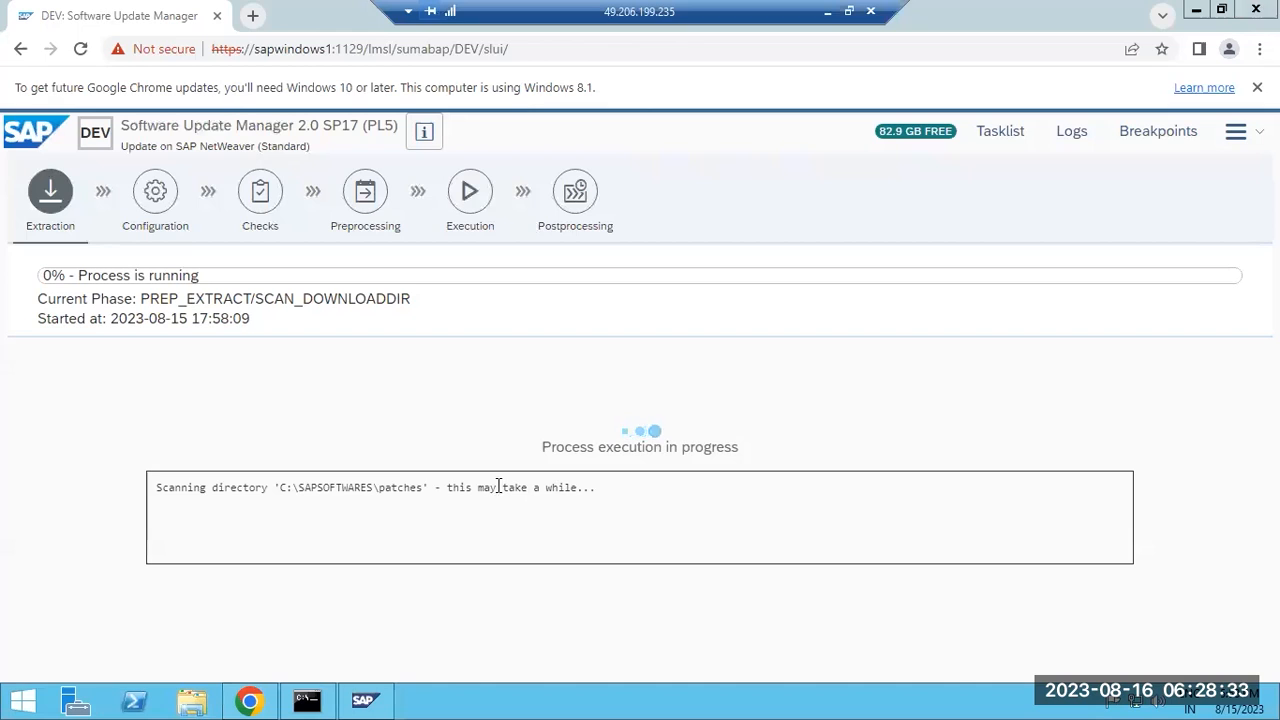
Bring the SUM browser forward and highlight the scanned patches directory path in the scanning message.
click(398, 485)
drag(443, 487, 586, 503)
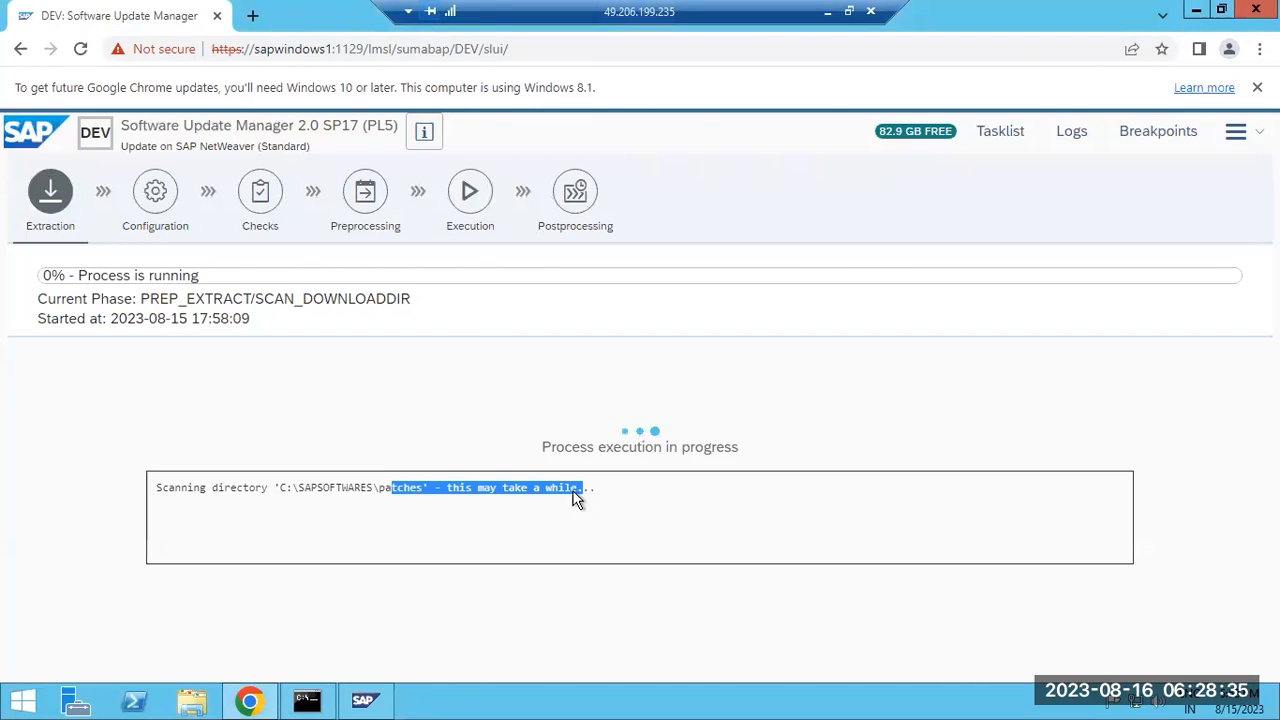
click(260, 514)
drag(262, 490, 436, 490)
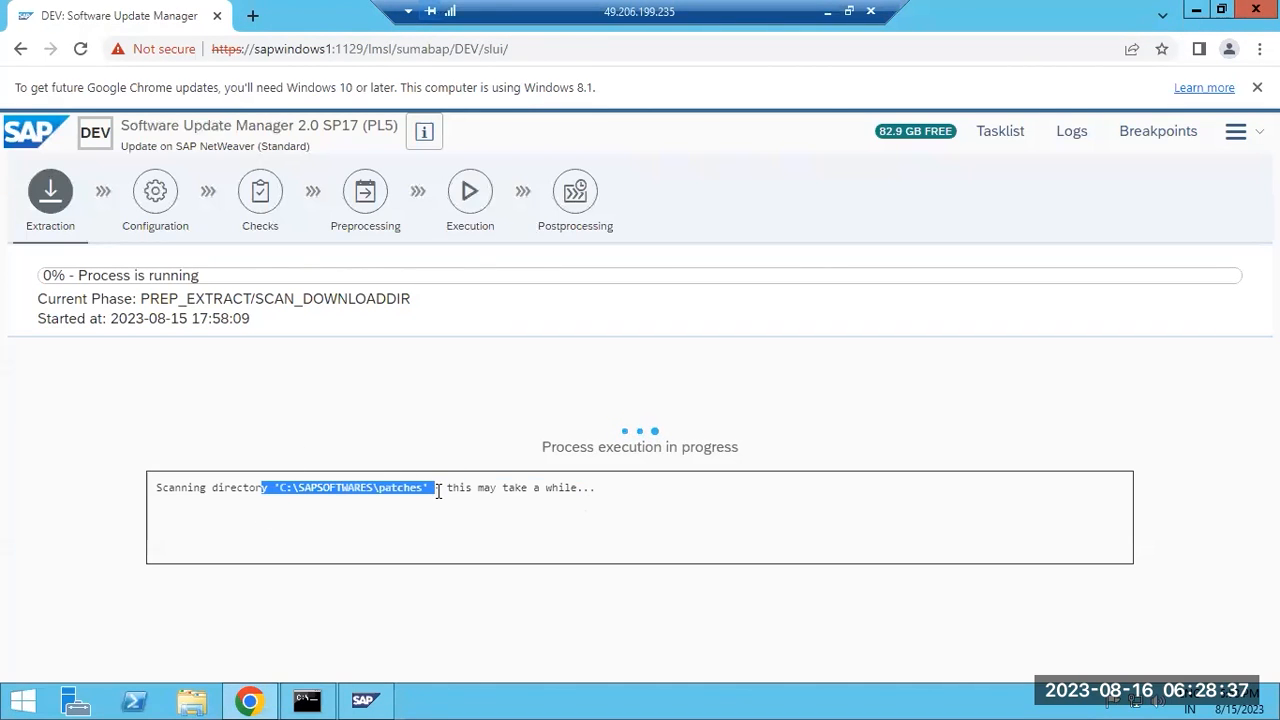
Show the SUM Log Files list and open SCANDOWNLOAD.LOG for phase SCAN_DOWNLOADDIR.
click(1070, 134)
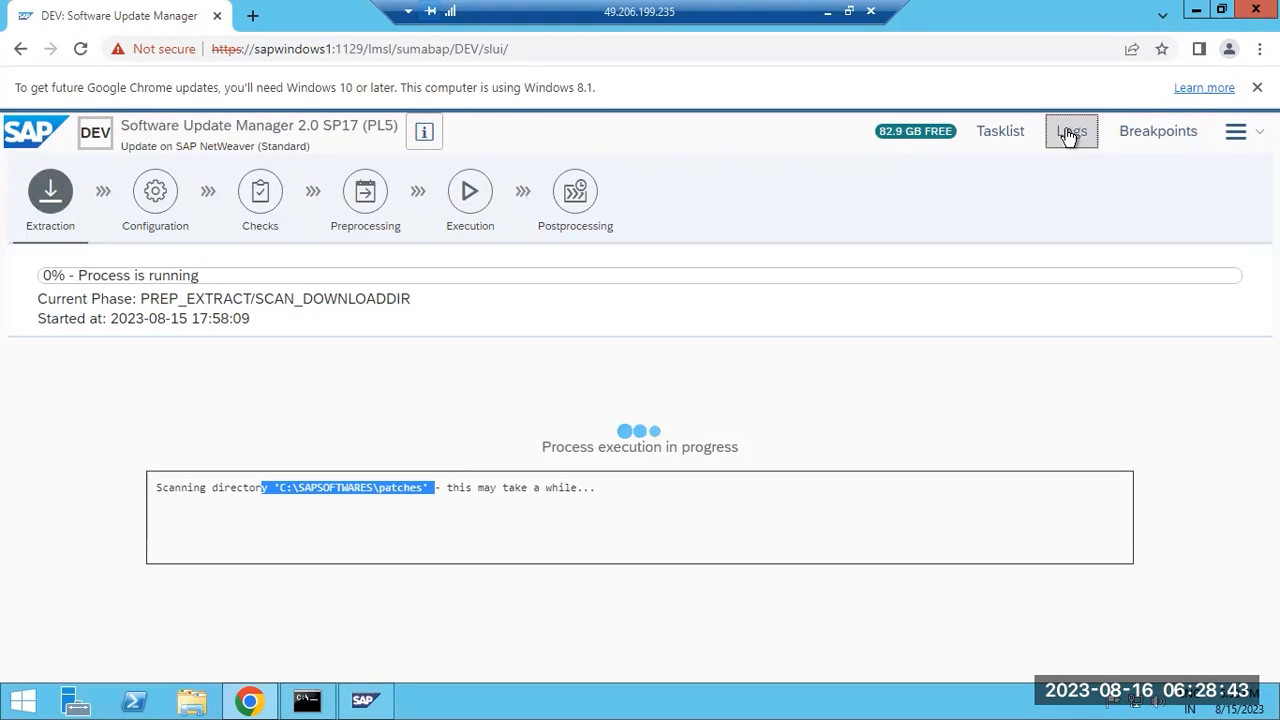
click(1000, 136)
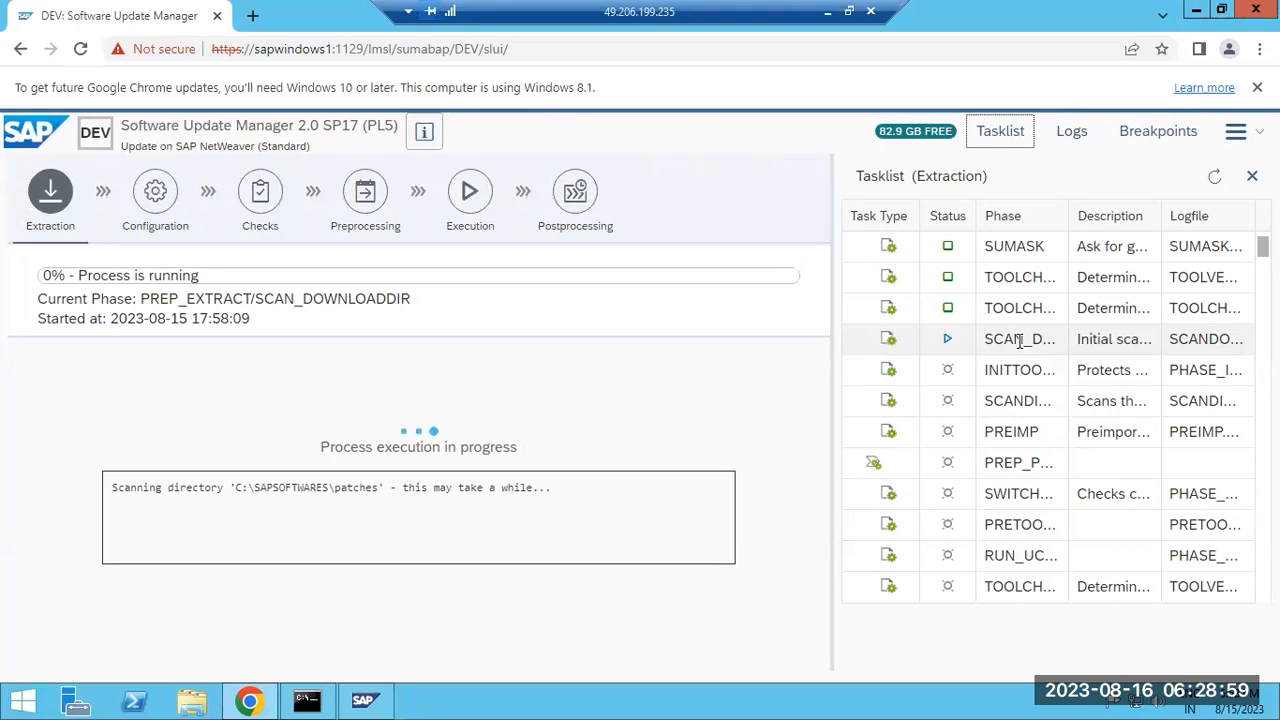
click(1071, 140)
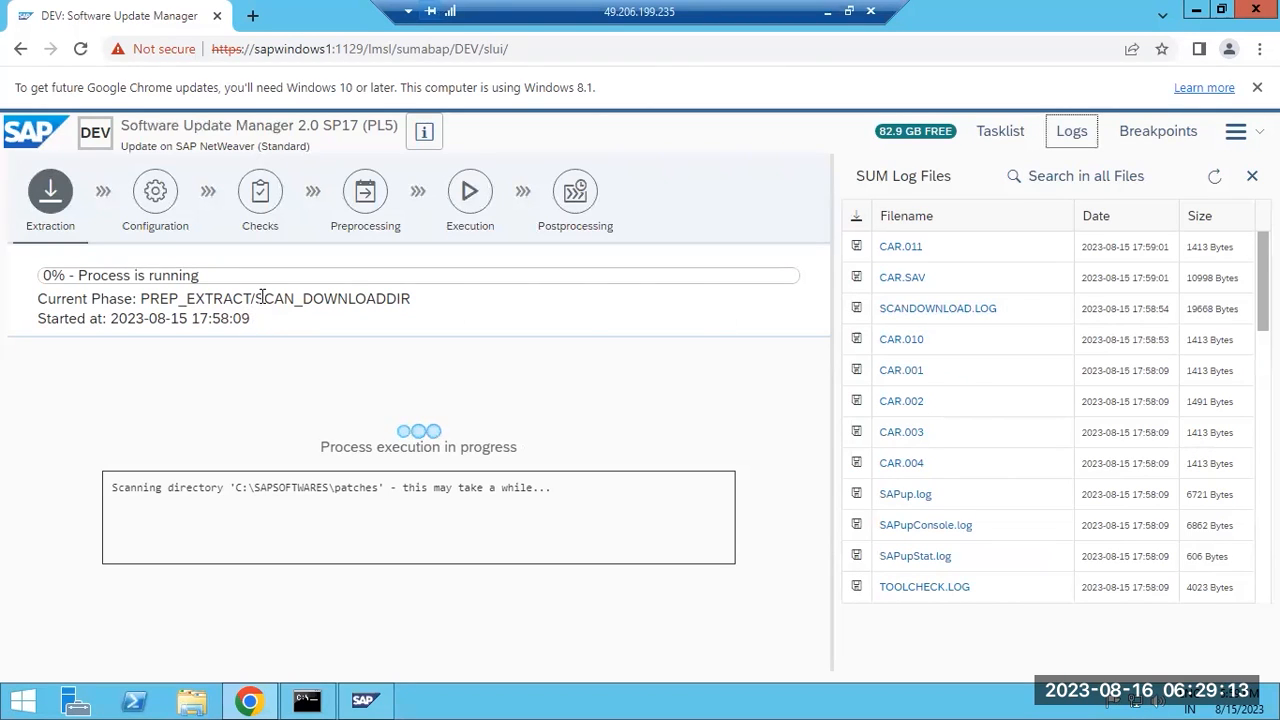
double_click(419, 297)
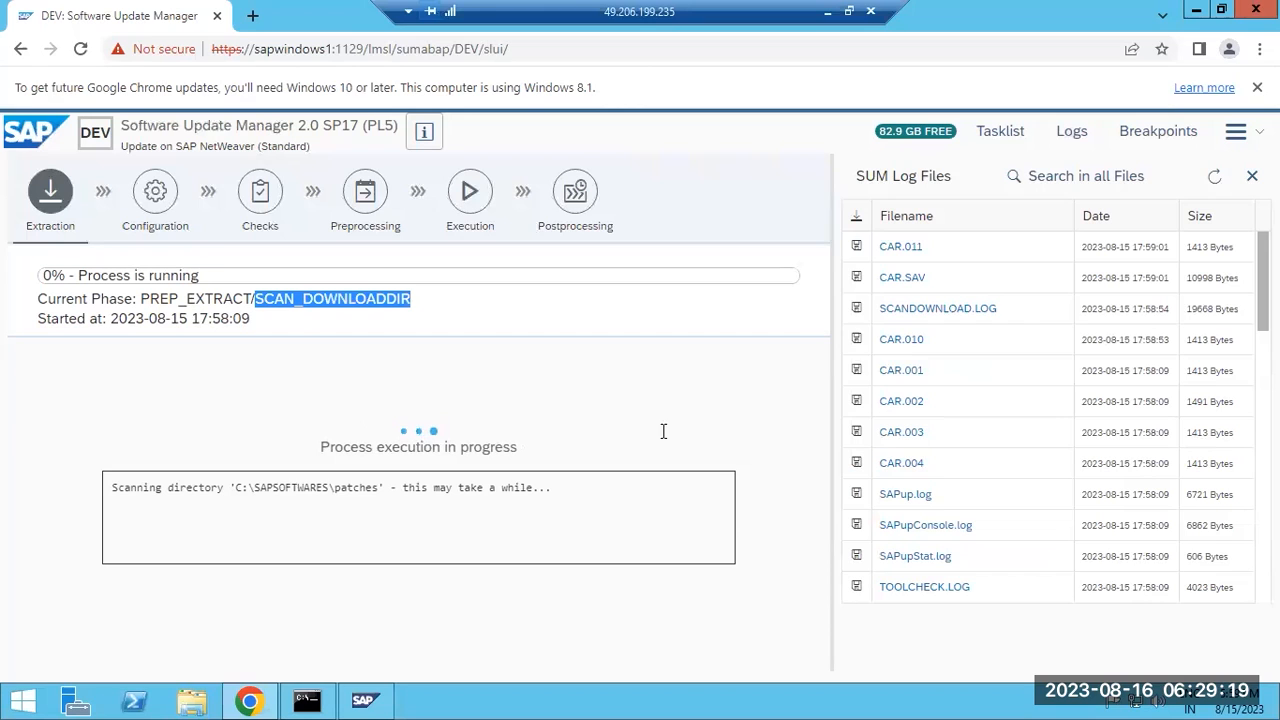
click(910, 316)
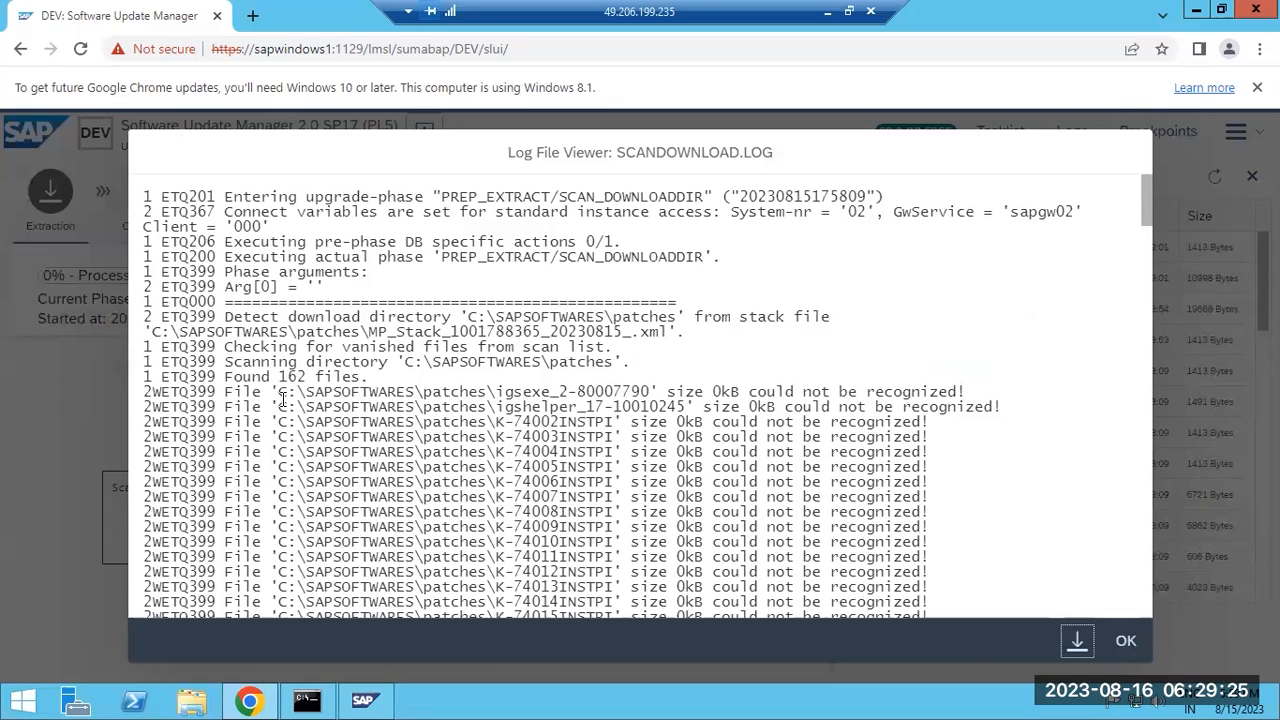
Review SCANDOWNLOAD.LOG's directory paths and SAPCAR archive listing, close it, and minimize the remote session.
drag(279, 393, 480, 393)
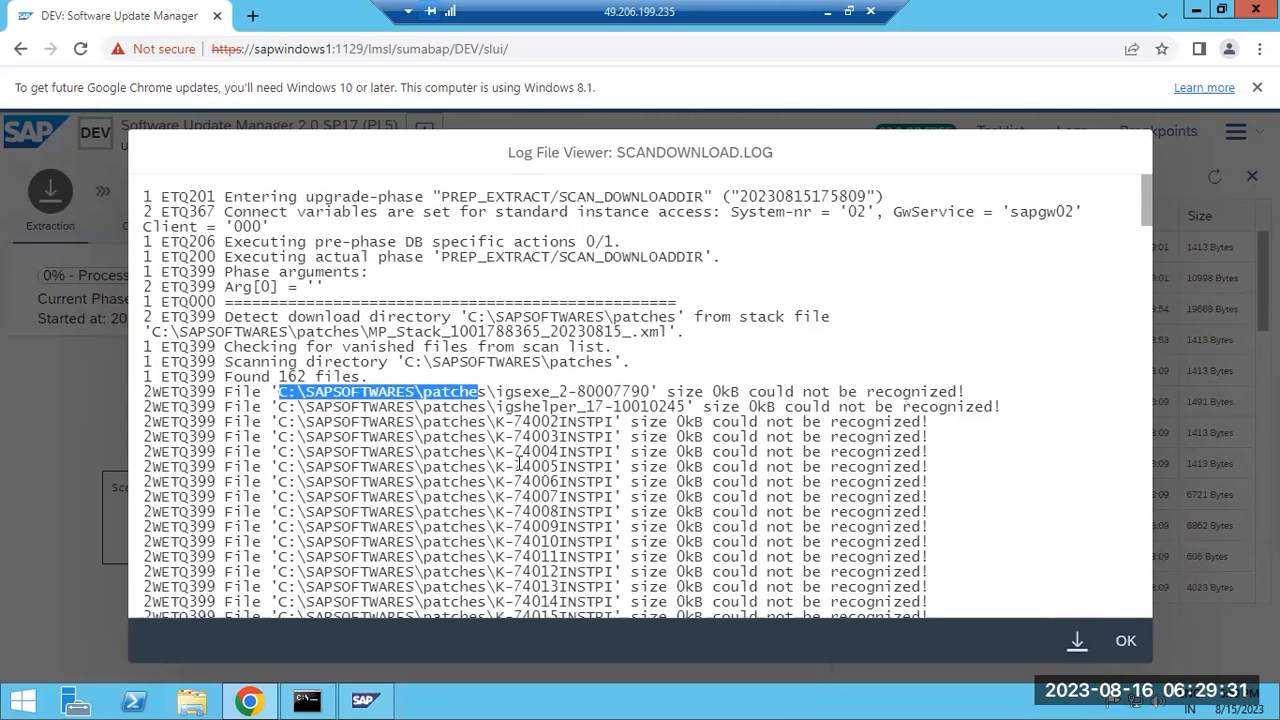
drag(504, 317, 542, 317)
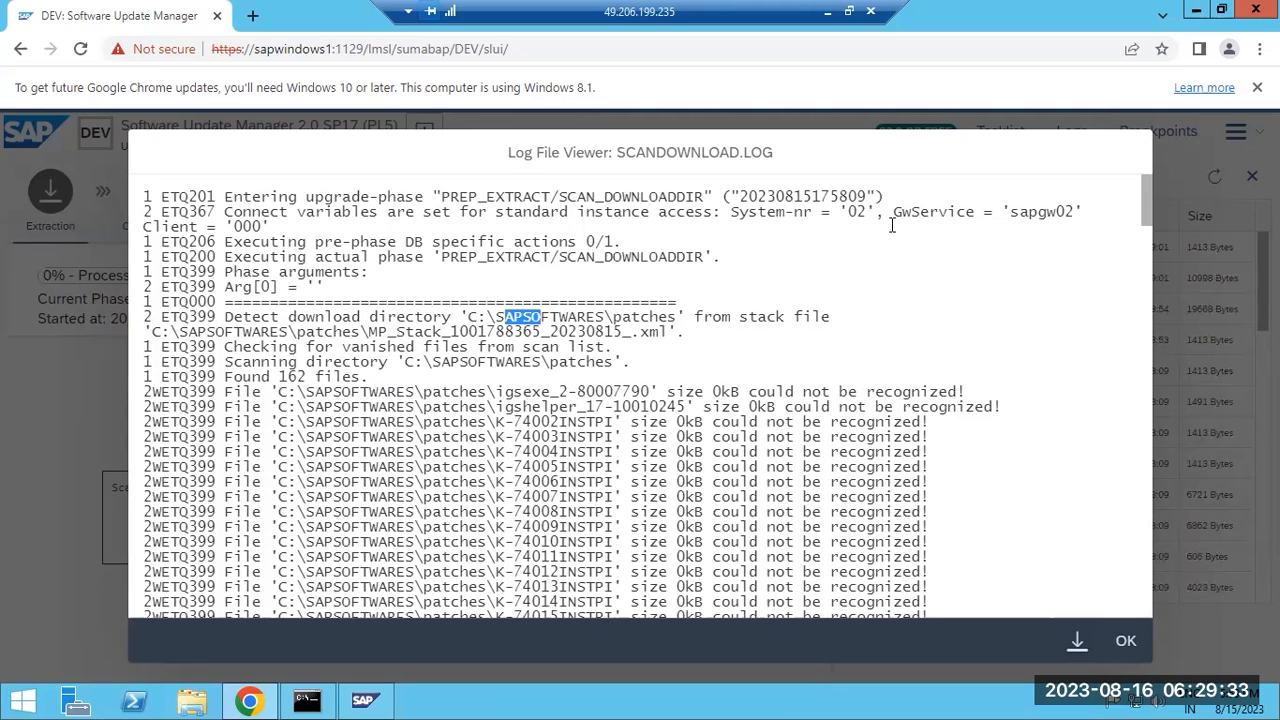
scroll(1103, 237, down, 15)
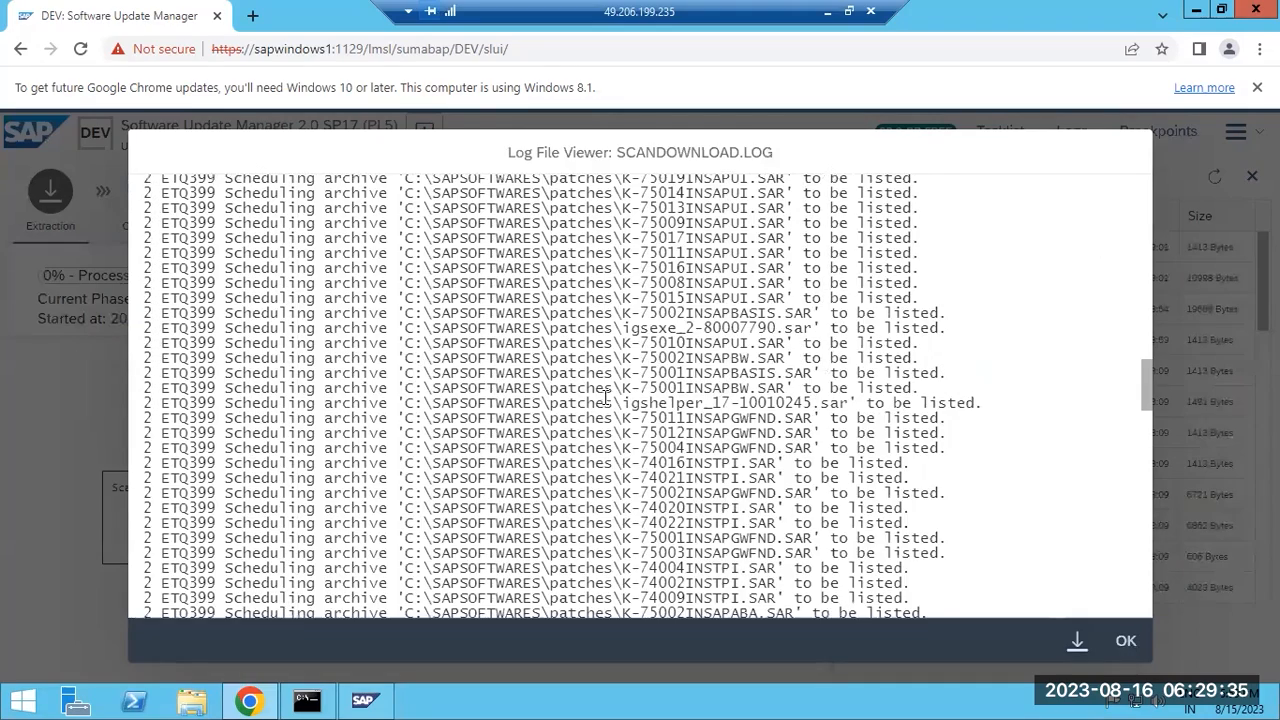
scroll(598, 460, down, 10)
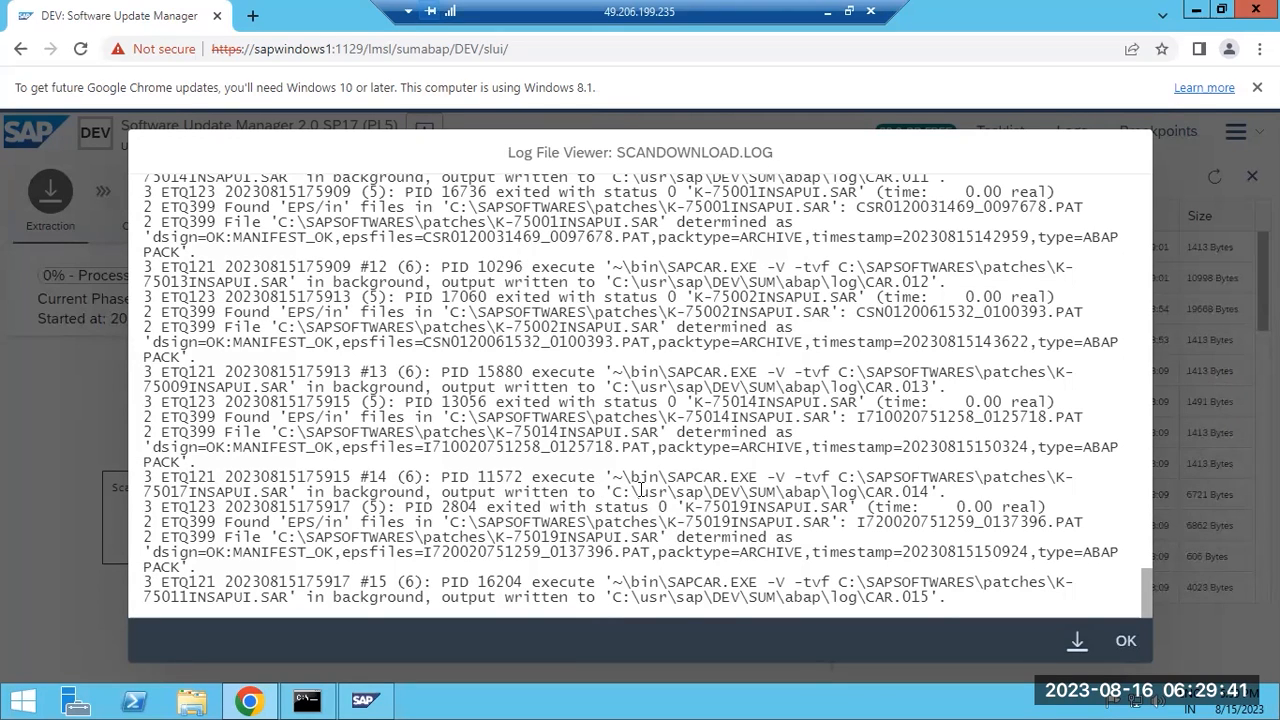
click(1125, 653)
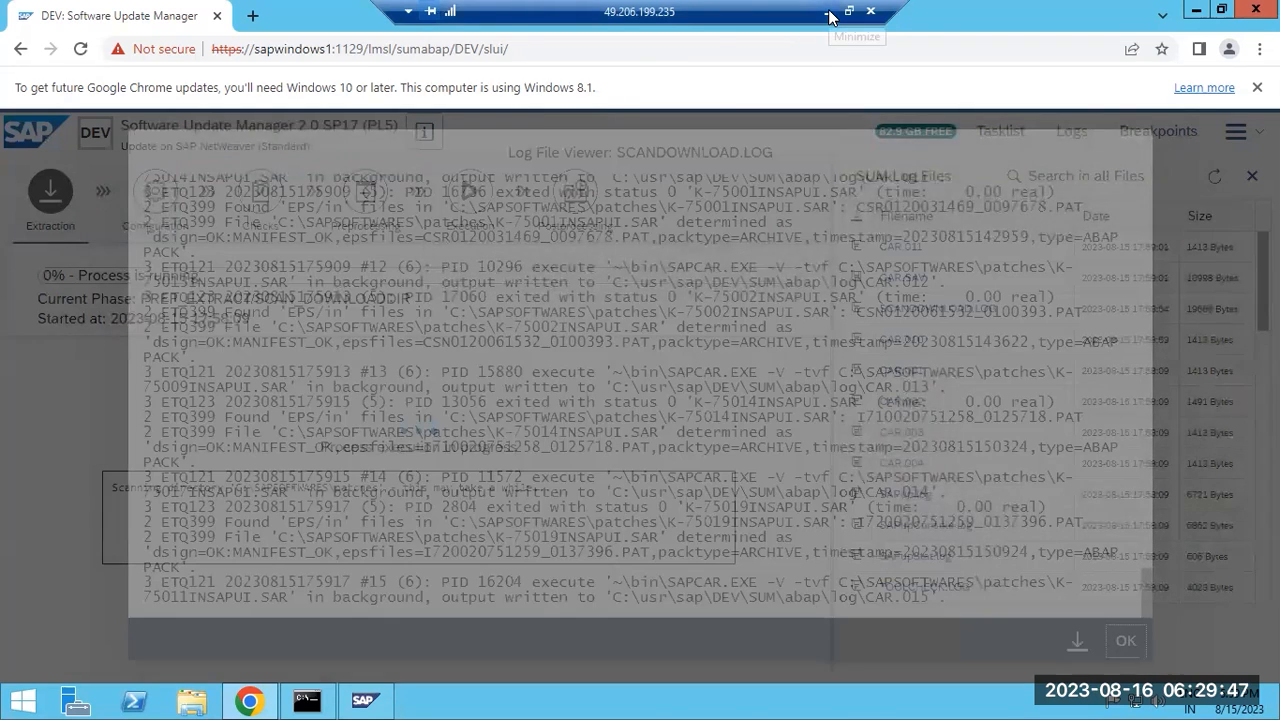
click(827, 11)
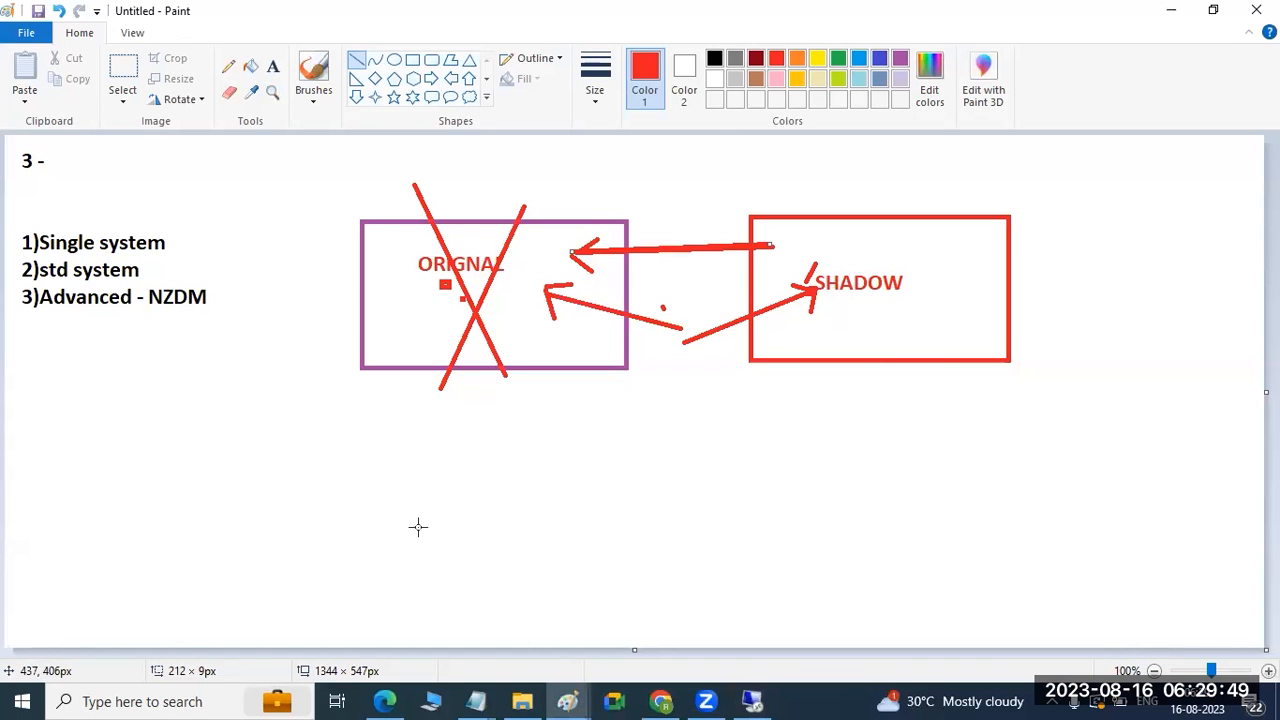
Return to the diagram in Paint and undo it back to a blank canvas.
click(567, 701)
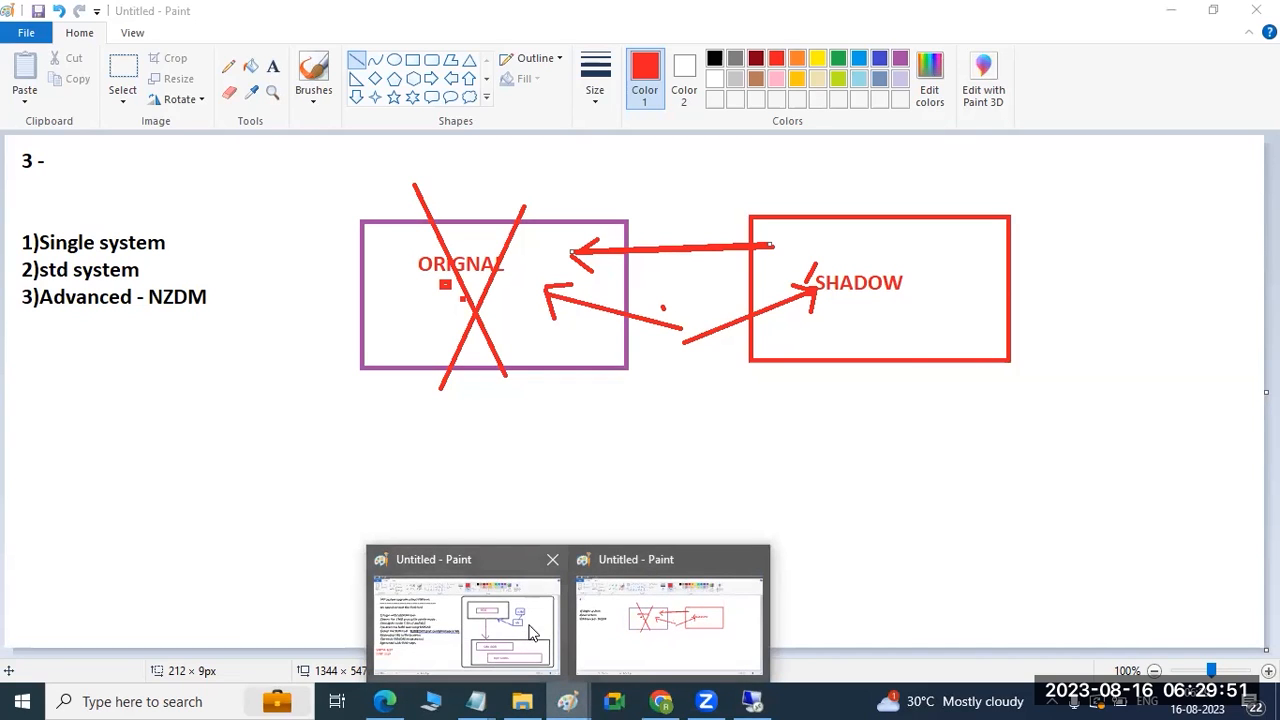
click(614, 624)
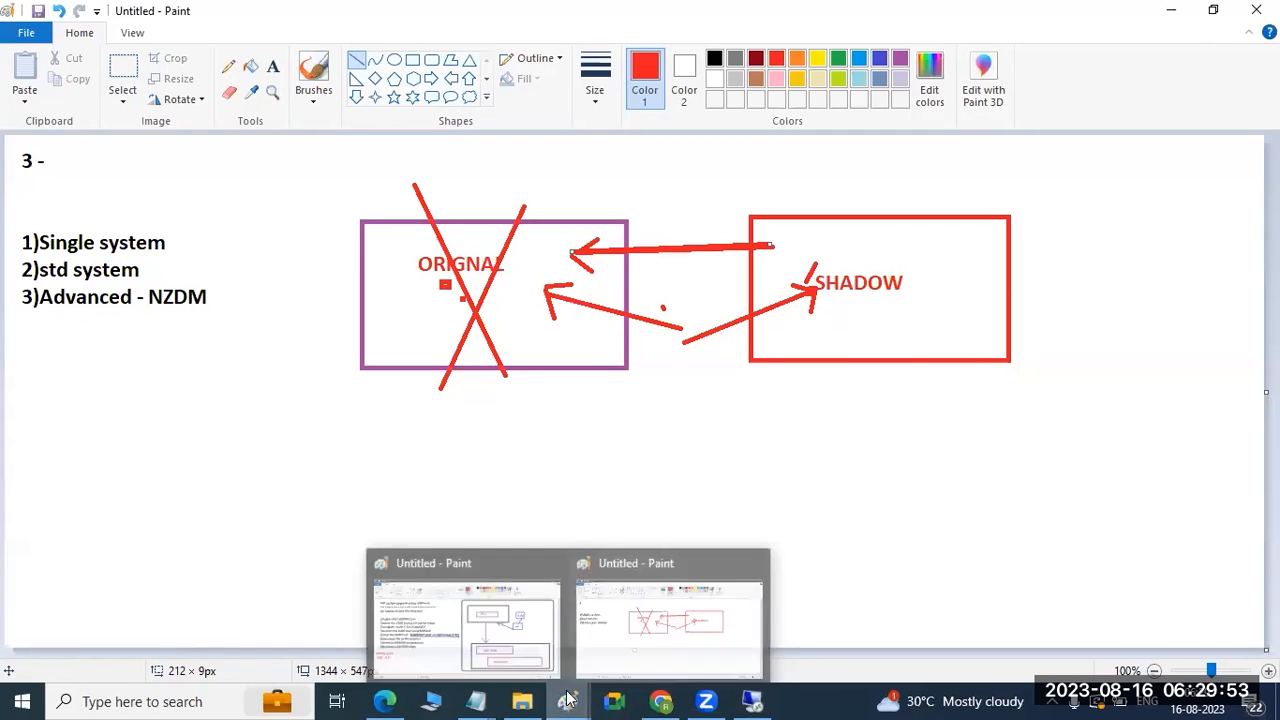
key(ctrl+z)
key(ctrl+z)
key(ctrl+z)
key(ctrl+z)
key(ctrl+z)
key(ctrl+z)
key(ctrl+z)
key(ctrl+z)
key(ctrl+z)
key(ctrl+z)
key(ctrl+z)
key(ctrl+z)
key(ctrl+z)
key(ctrl+z)
key(ctrl+z)
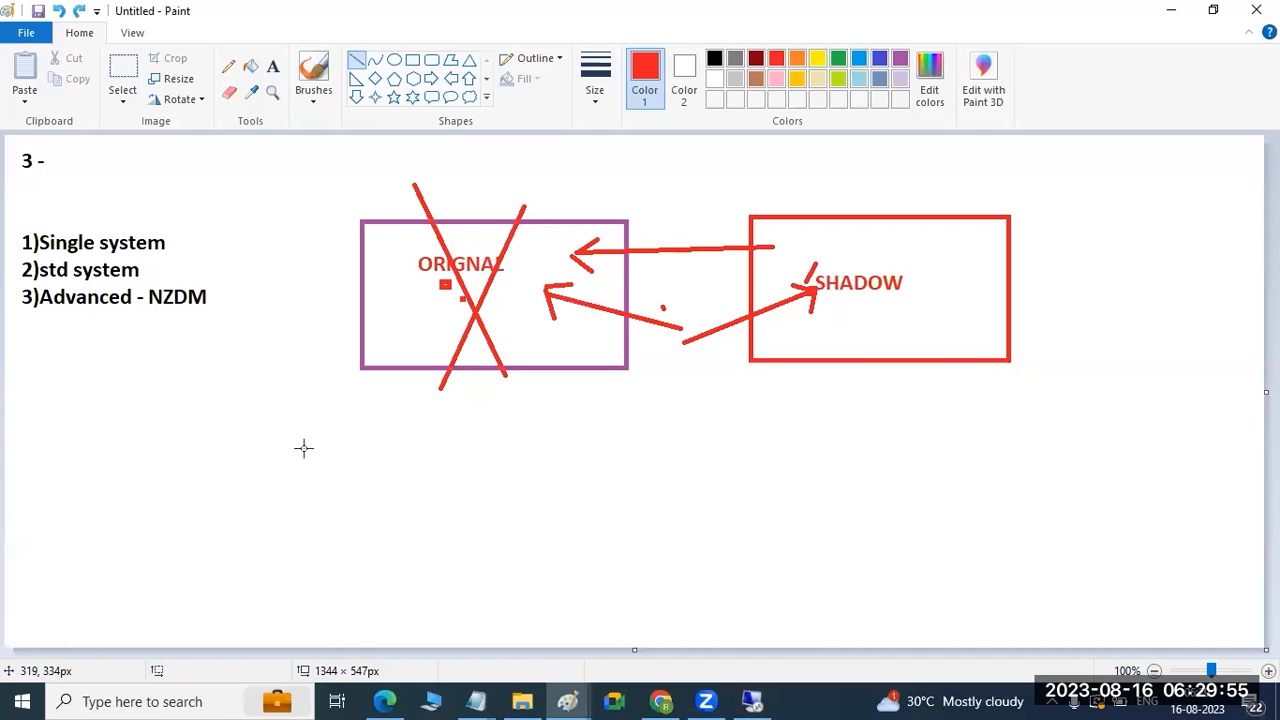
Add a text box listing Extraction, Configuration, Checks, Preprocessing, Execution and Post processing.
click(272, 66)
drag(81, 154, 1121, 643)
text(1))
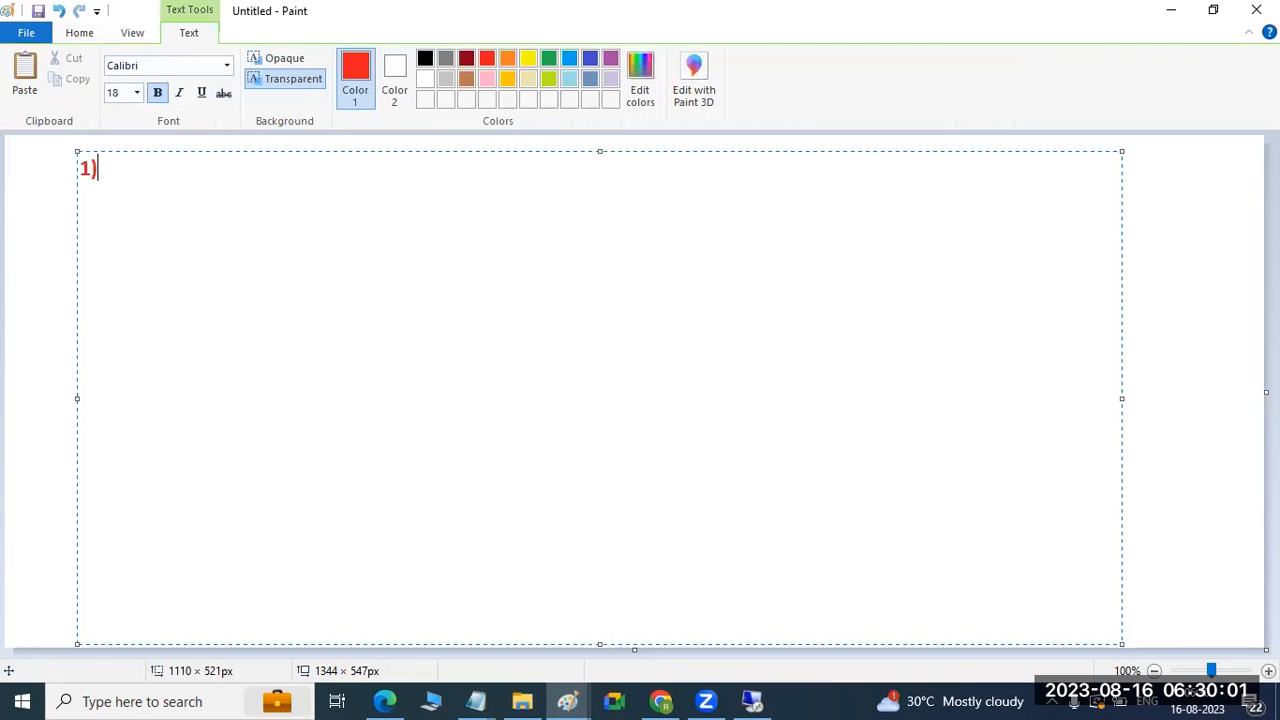
text(EXtraction)
key(Return)
text(2)C)
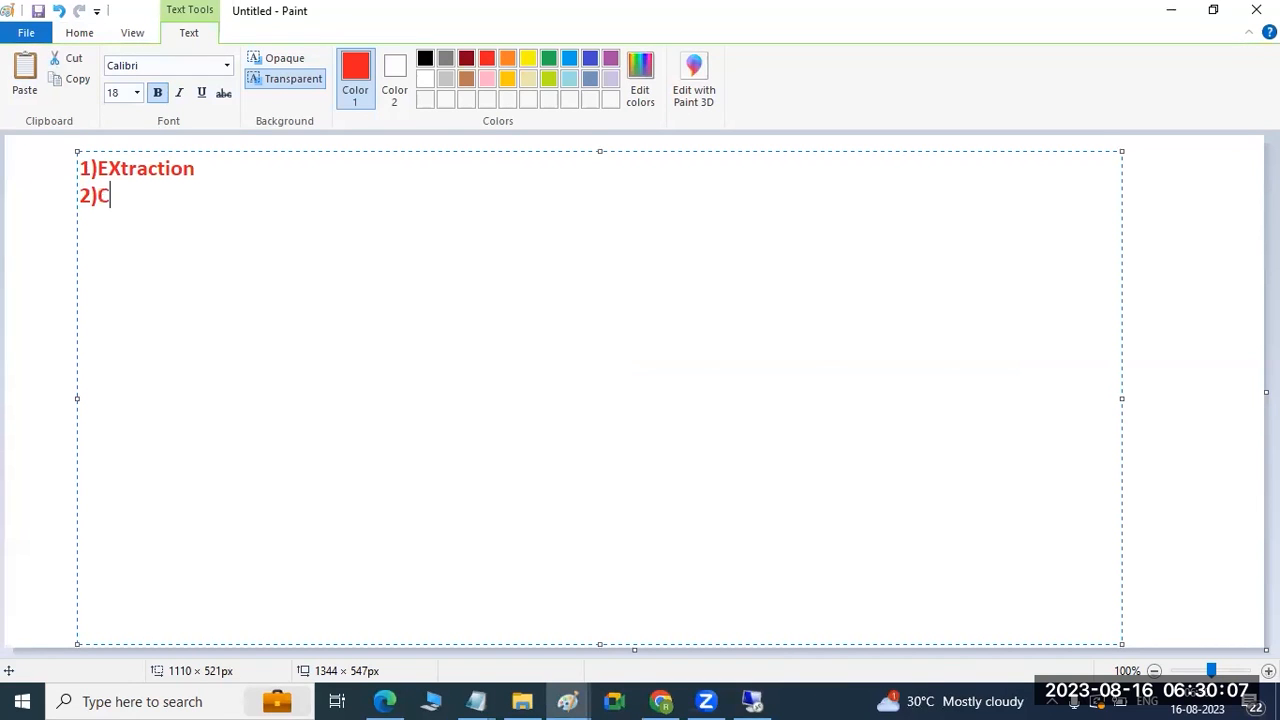
text(onfiguration)
key(Return)
text(3))
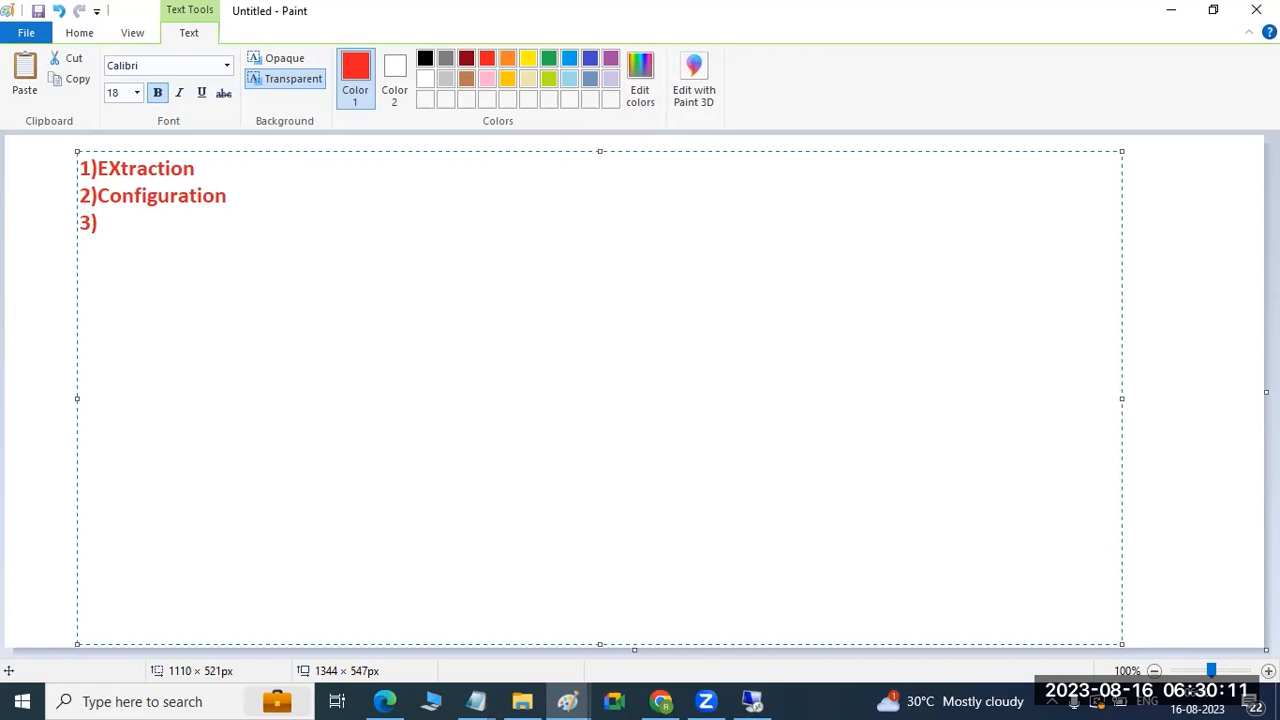
text(Checks)
key(Return)
text(4)Preprocessing)
key(Return)
text(5)Execution)
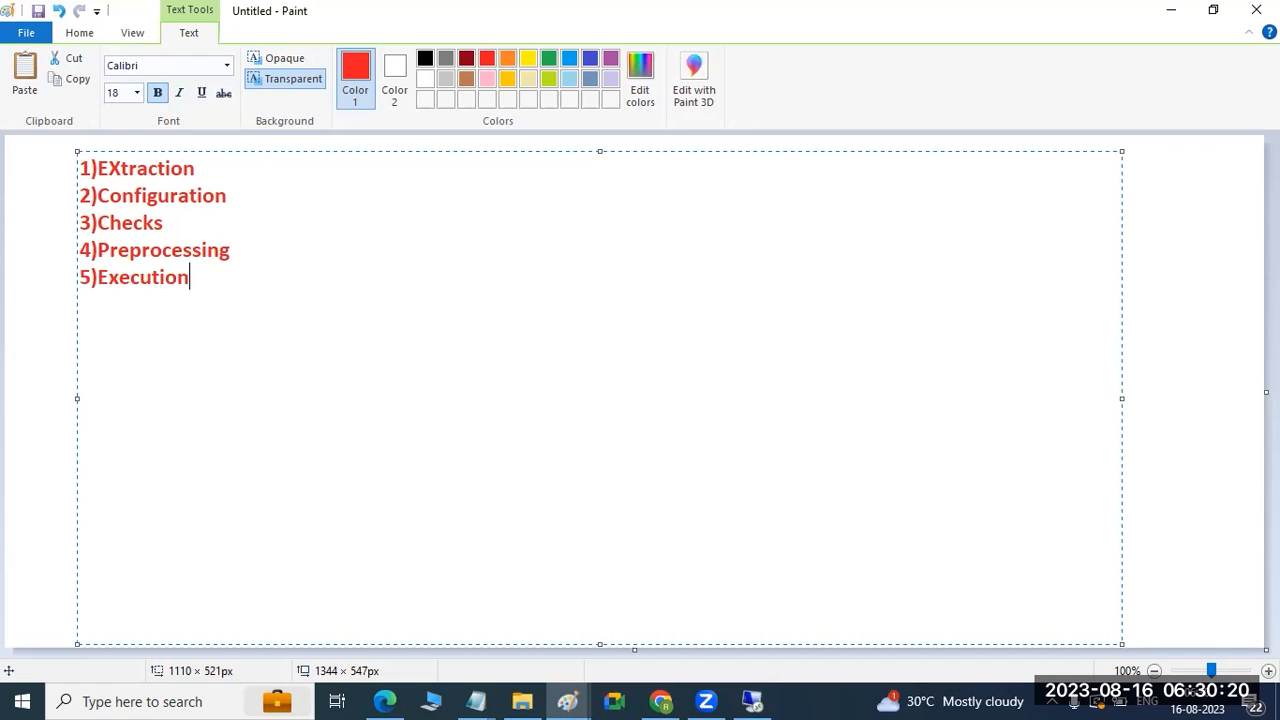
key(Return)
text(6)Post pr)
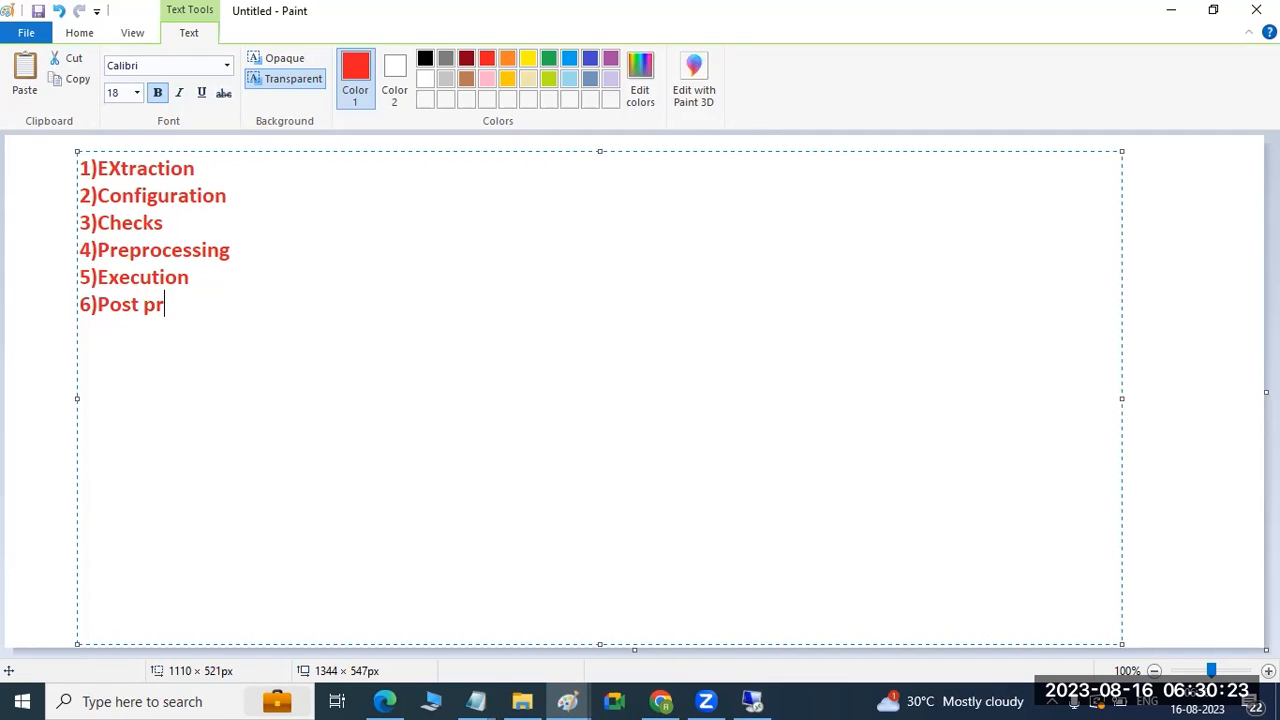
text(ocessing)
Below the list, add an Extraction note: asks passwords, scans and extracts all patches.
key(Return)
text(1))
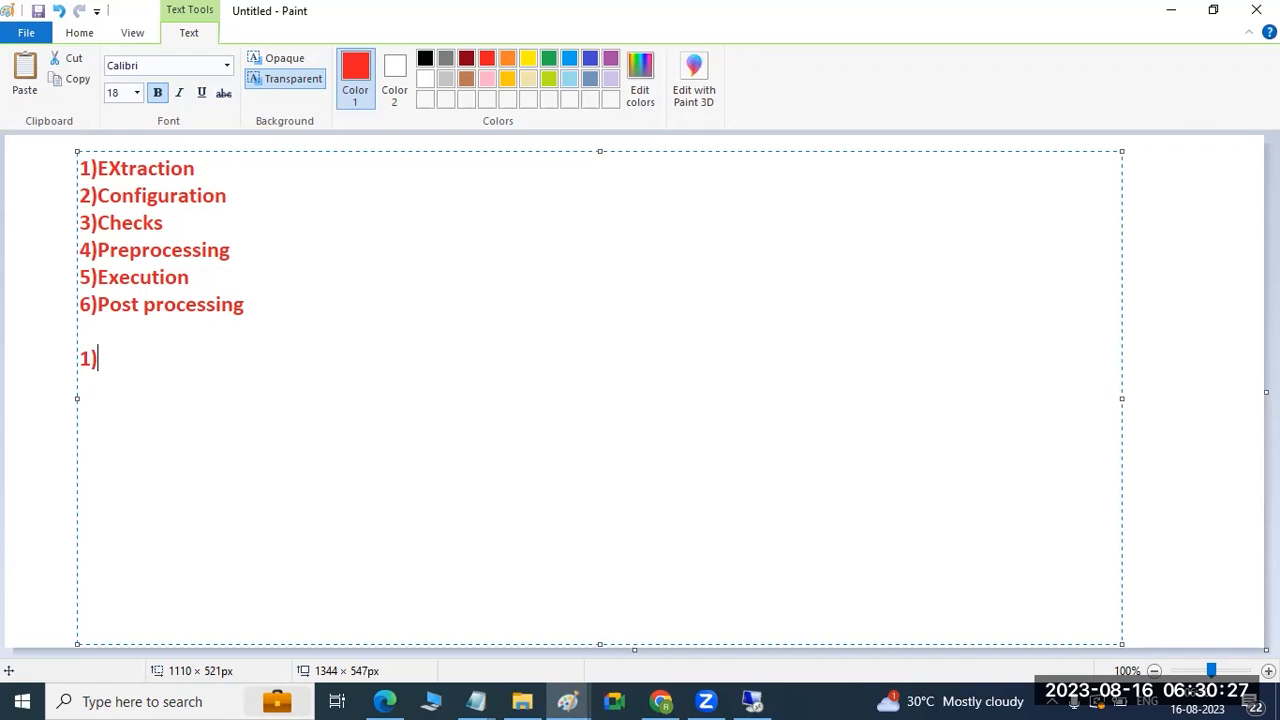
text(Extraction : ask )
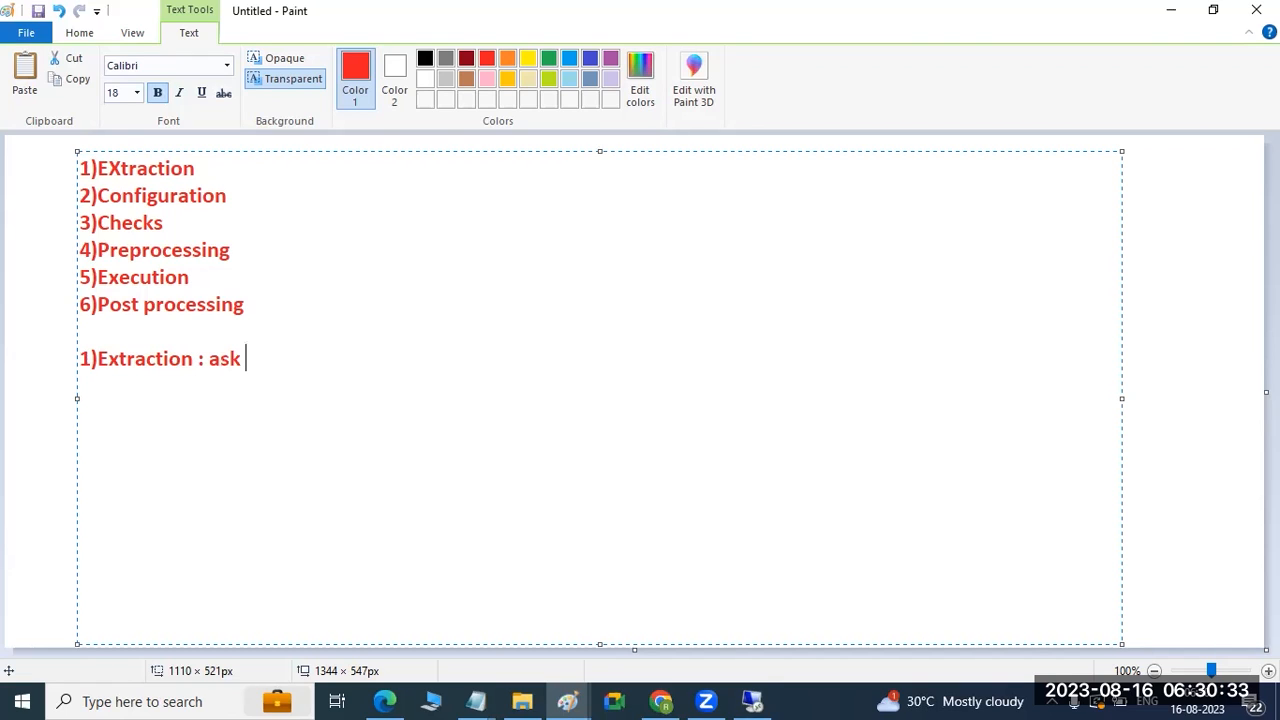
text(Pasxw)
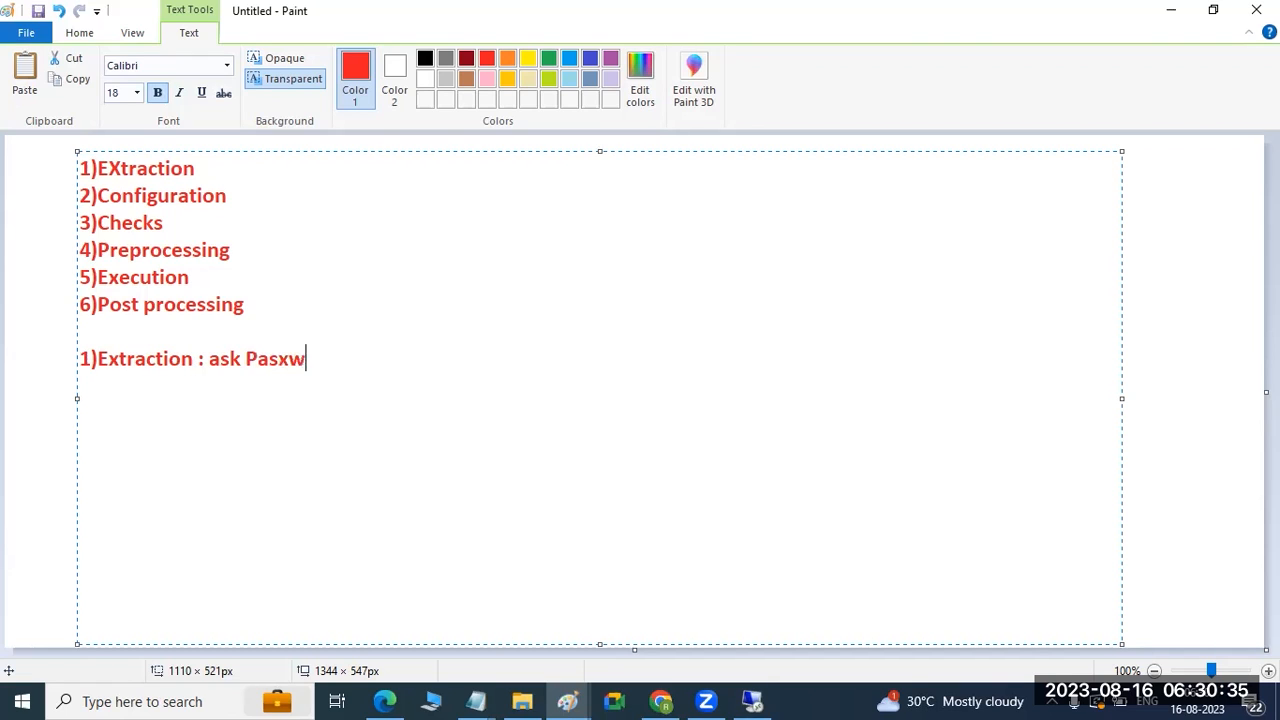
text(ords, sc)
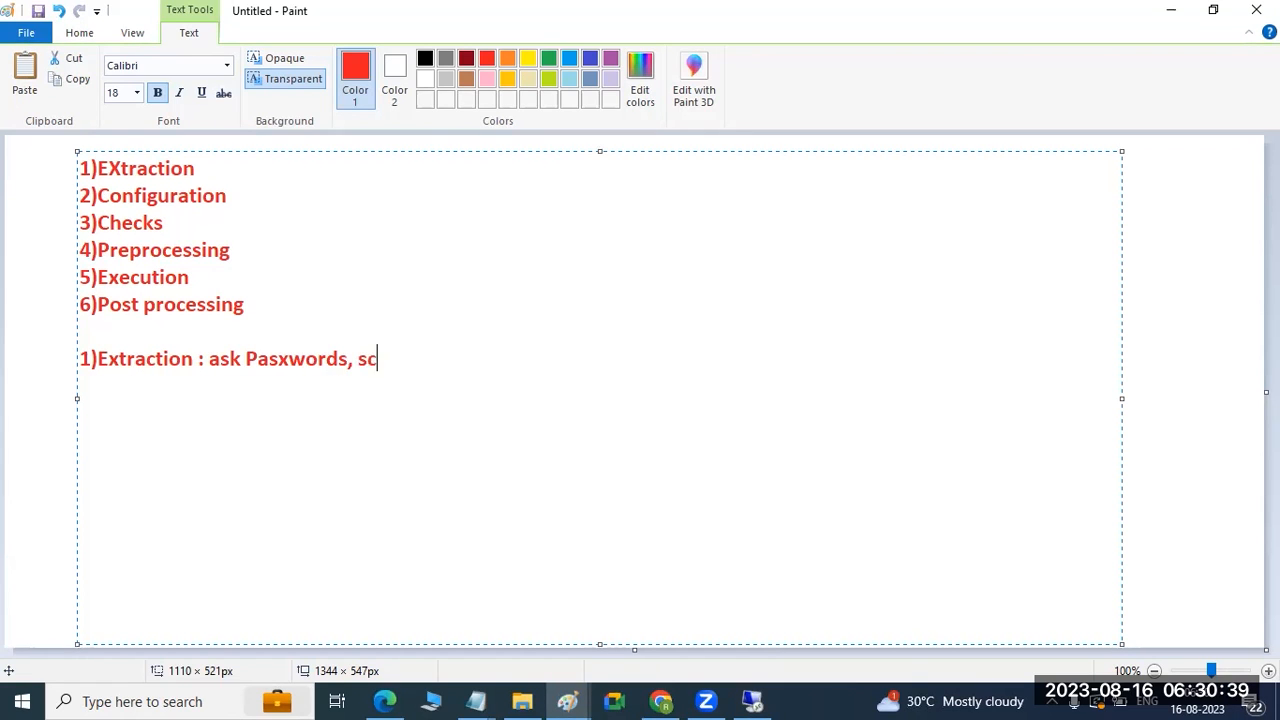
text(an thee all pa)
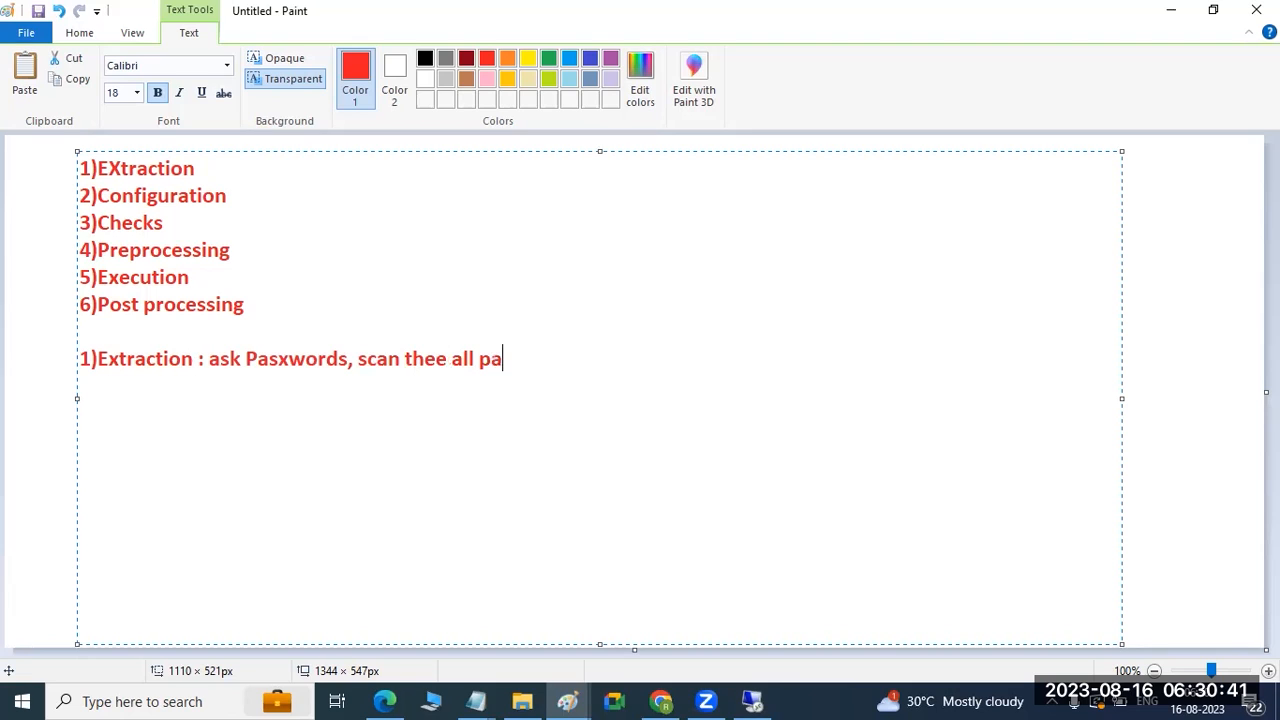
text(tches ,ex)
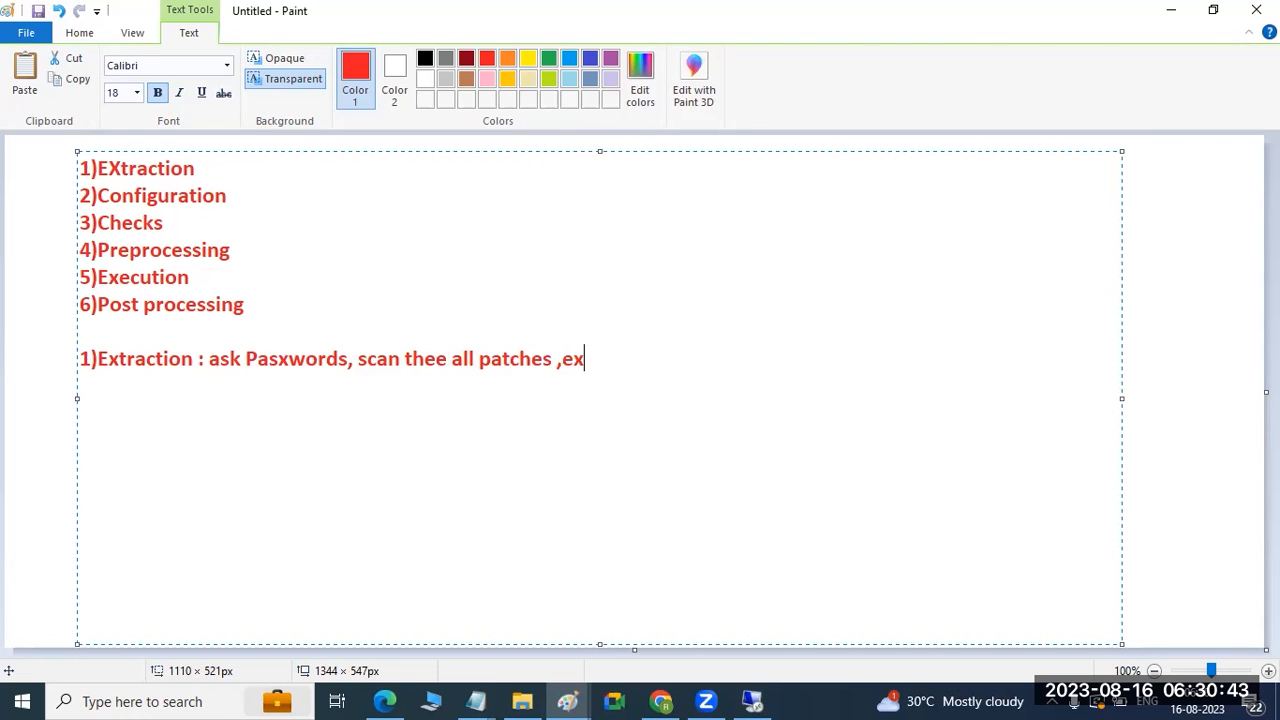
text(tract the all the )
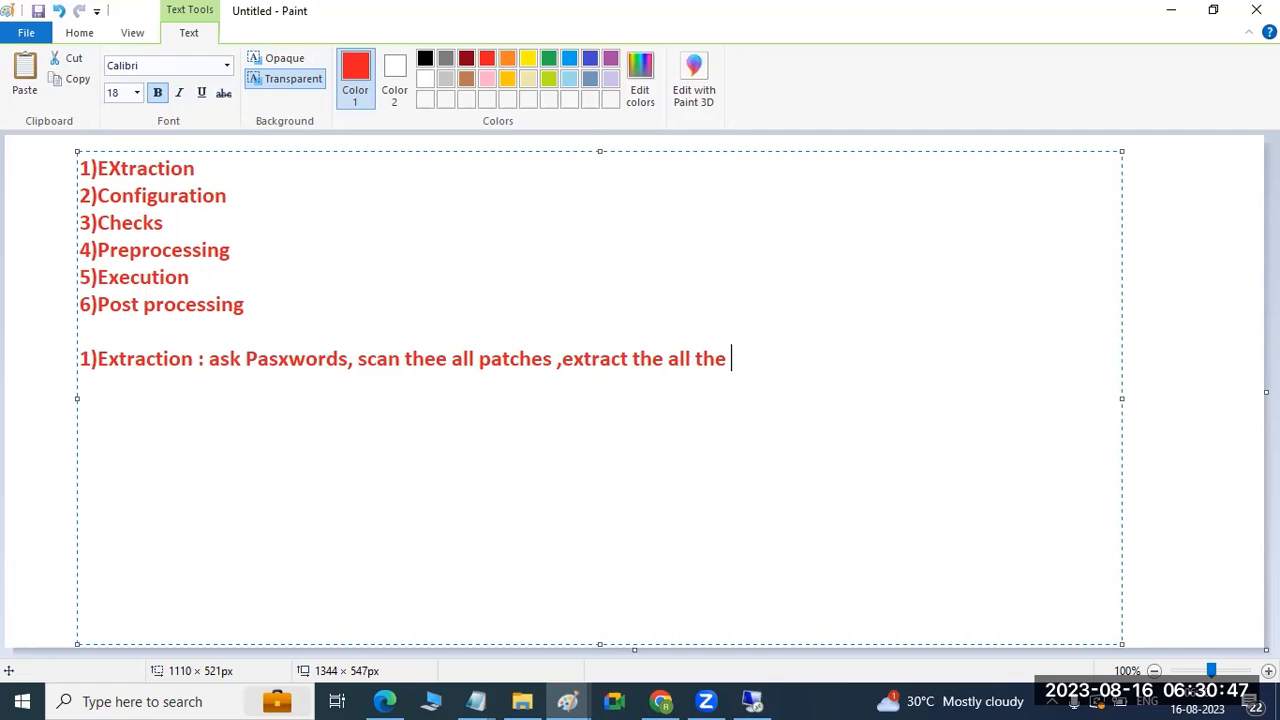
text(patches and move EPS/IN)
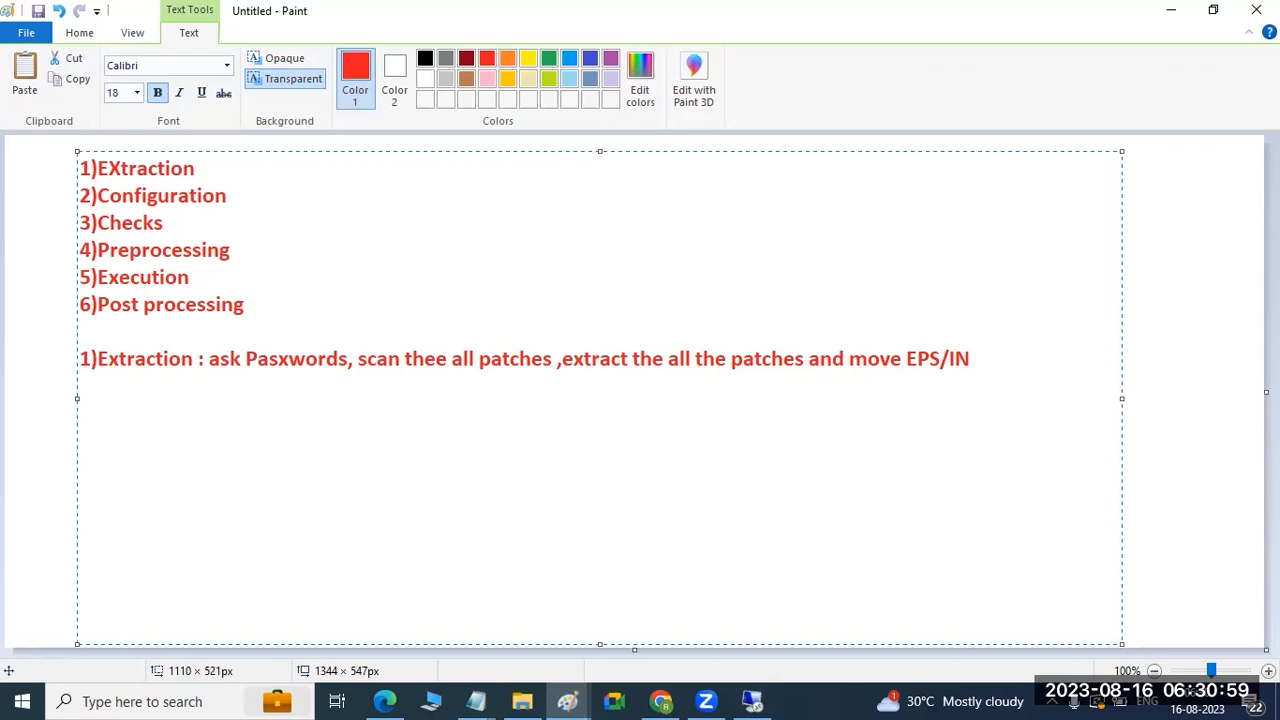
key(Return)
Return to the SUM session and select the version text 2.0 SP17 in the header.
click(766, 696)
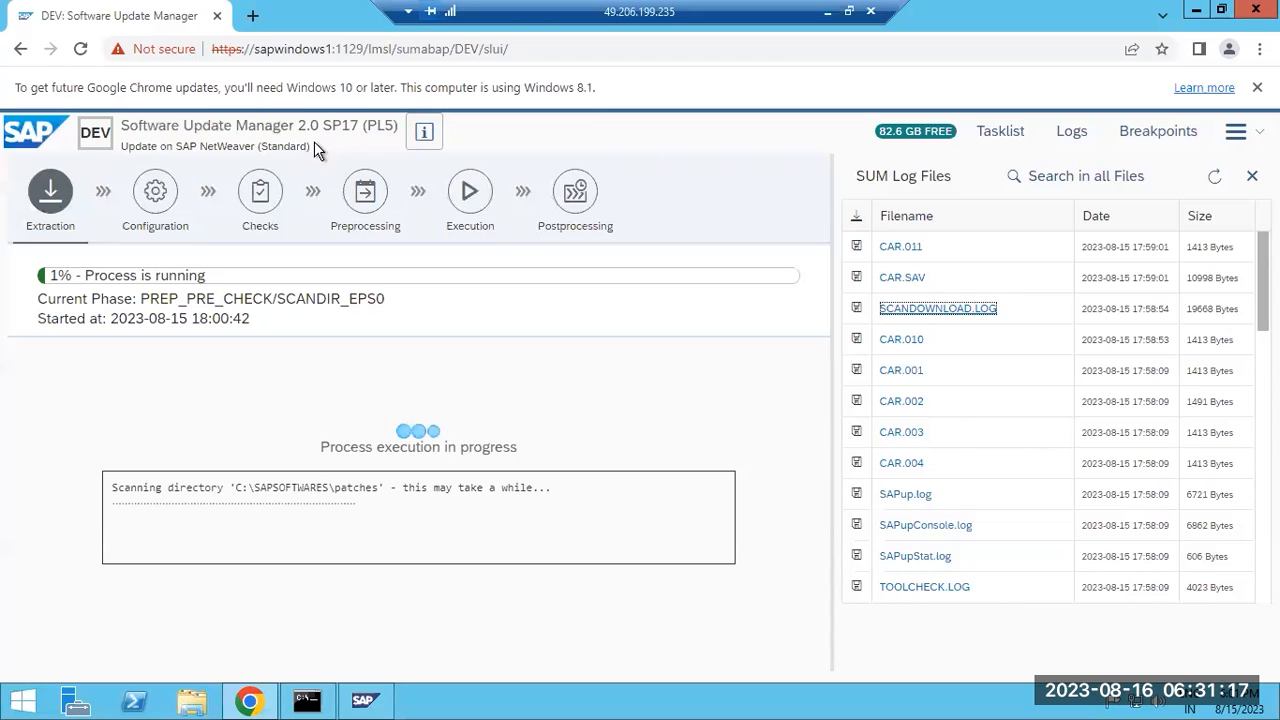
drag(300, 124, 364, 122)
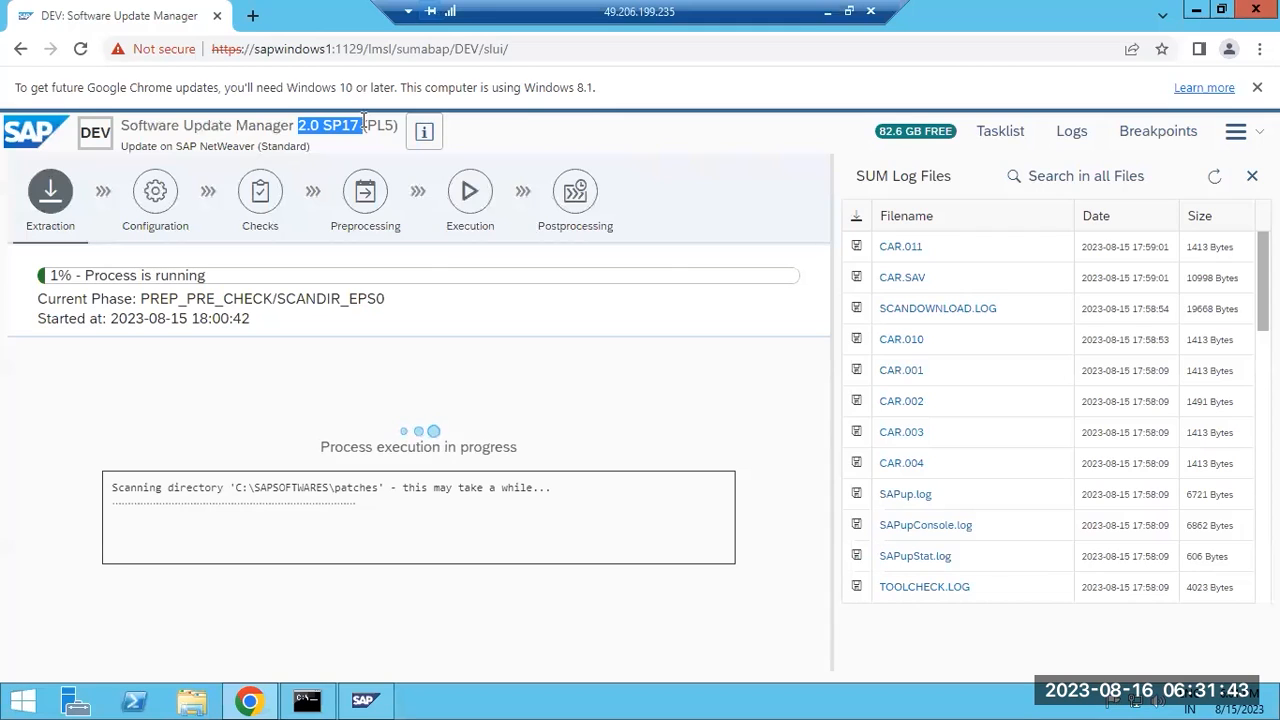
click(364, 120)
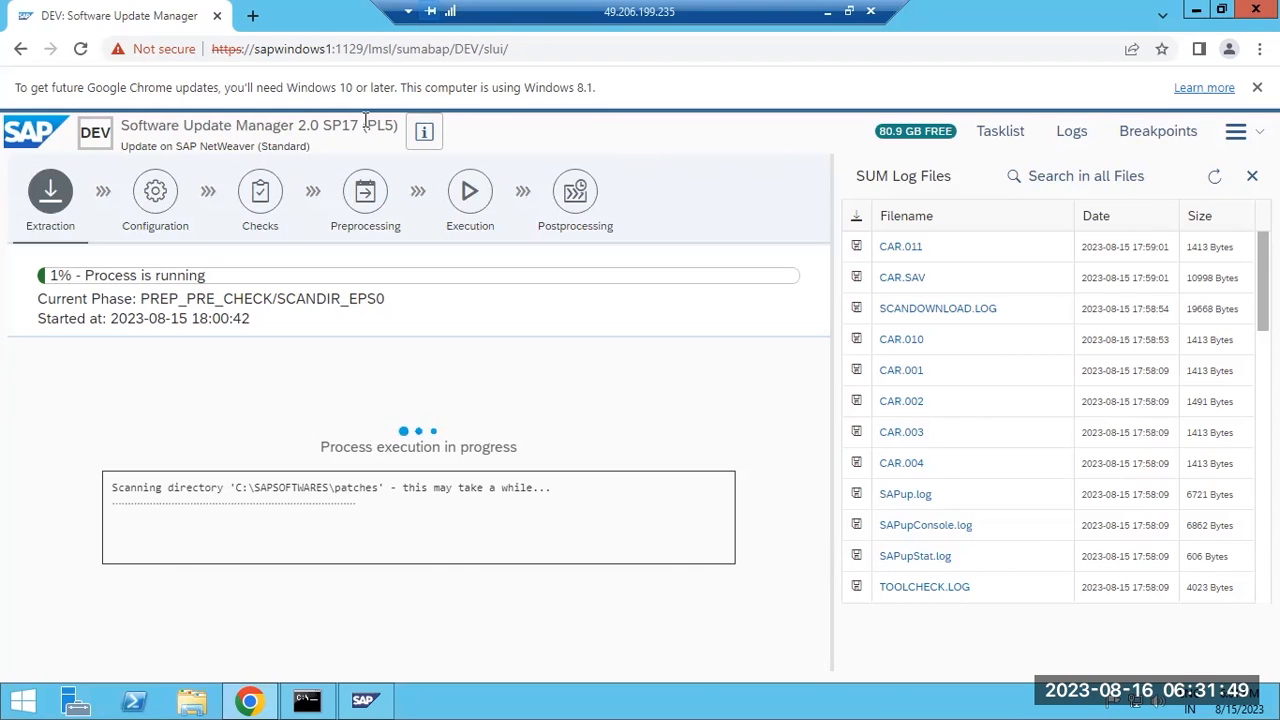
Refresh the SUM log list to reveal newer entries like SCANDIREPS.LOG and CAR.009.
click(1220, 184)
click(1222, 190)
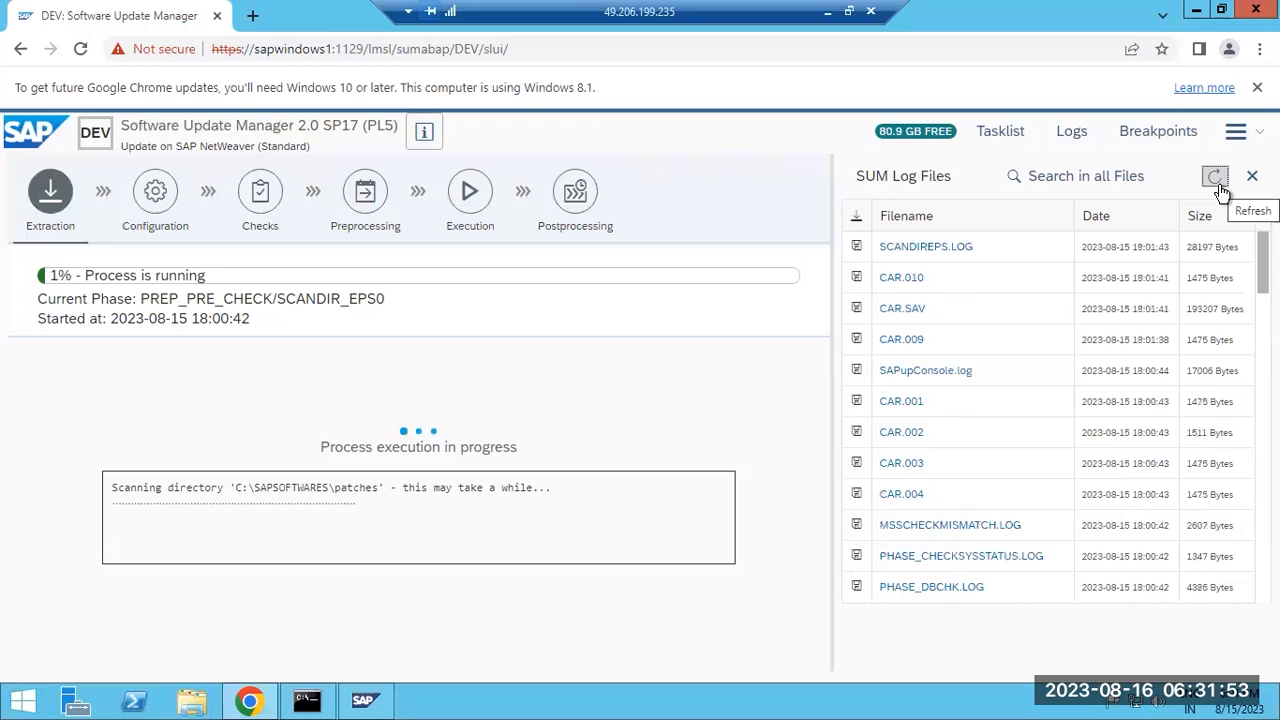
click(1221, 190)
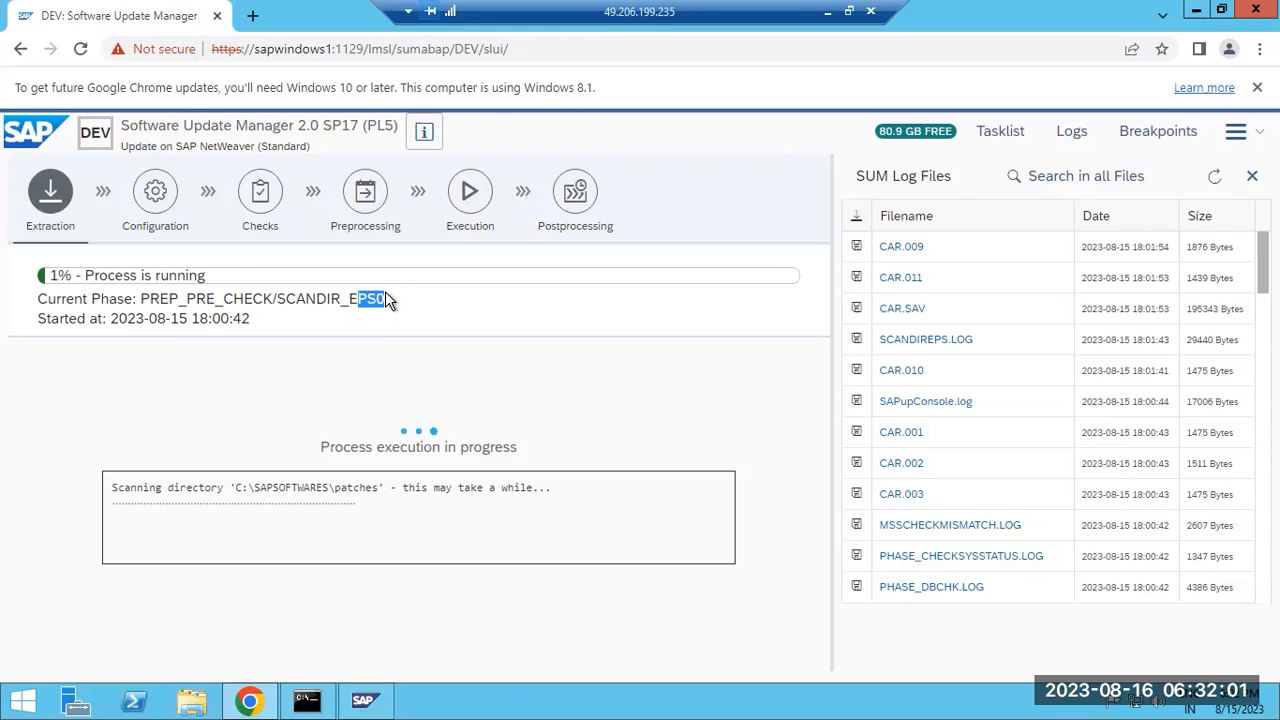
click(183, 703)
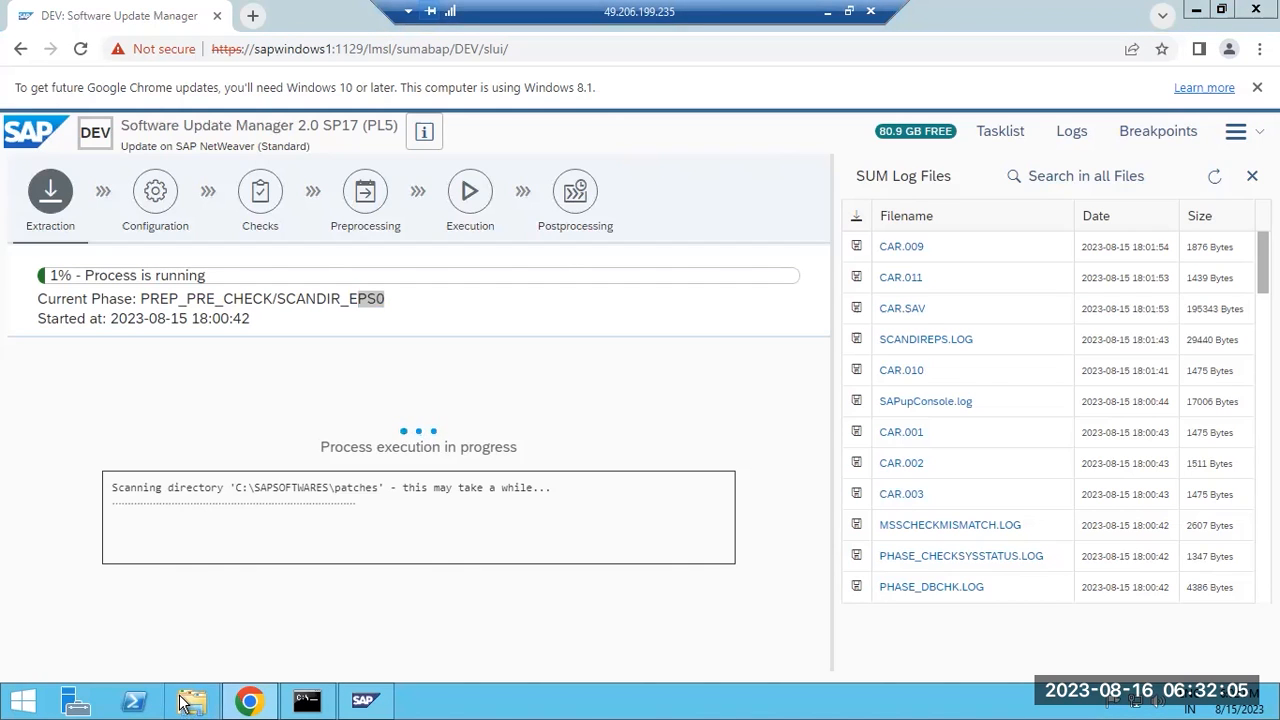
Open Task Manager and browse File Explorer to C:\usr\sap\trans\EPS, checking its in folder.
right_click(492, 703)
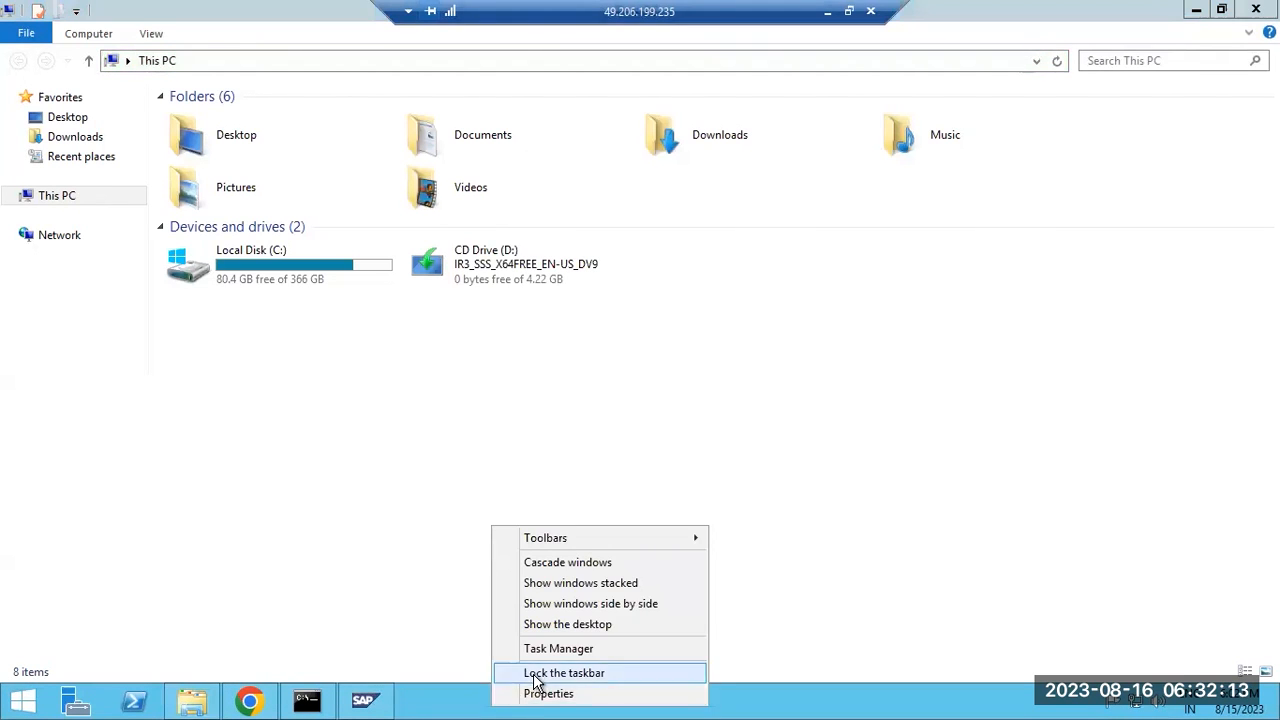
click(563, 650)
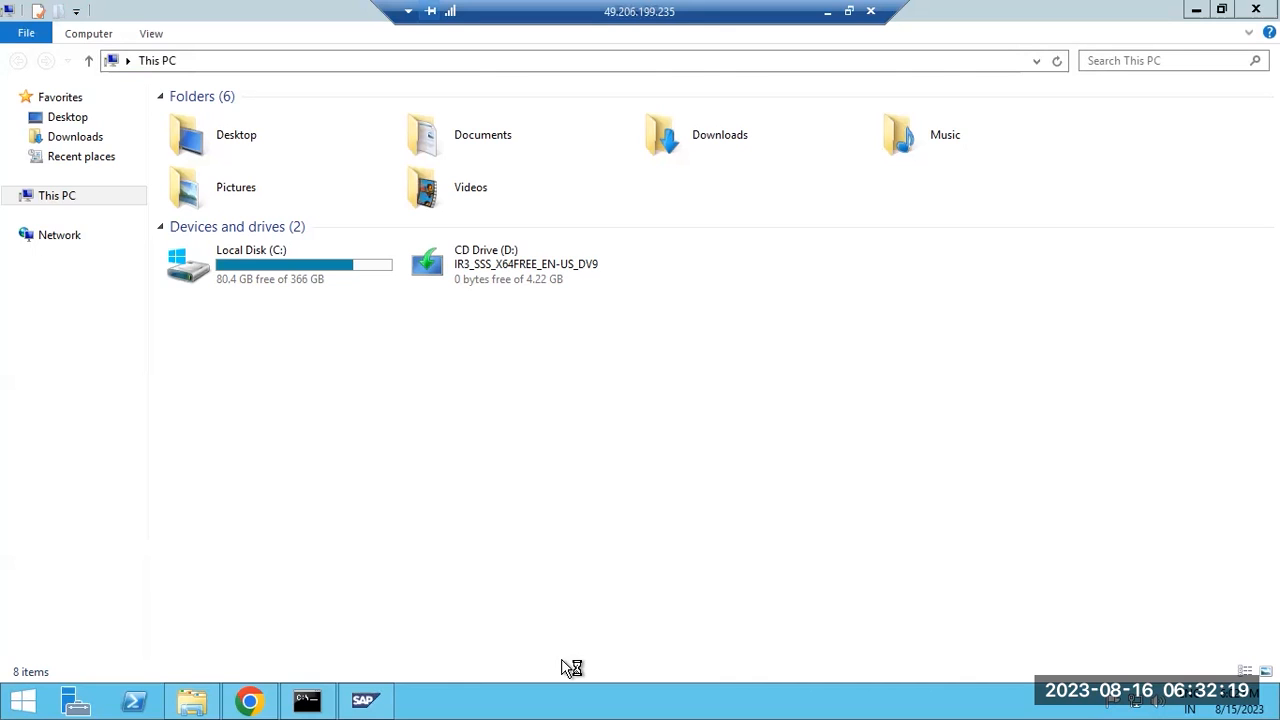
double_click(300, 275)
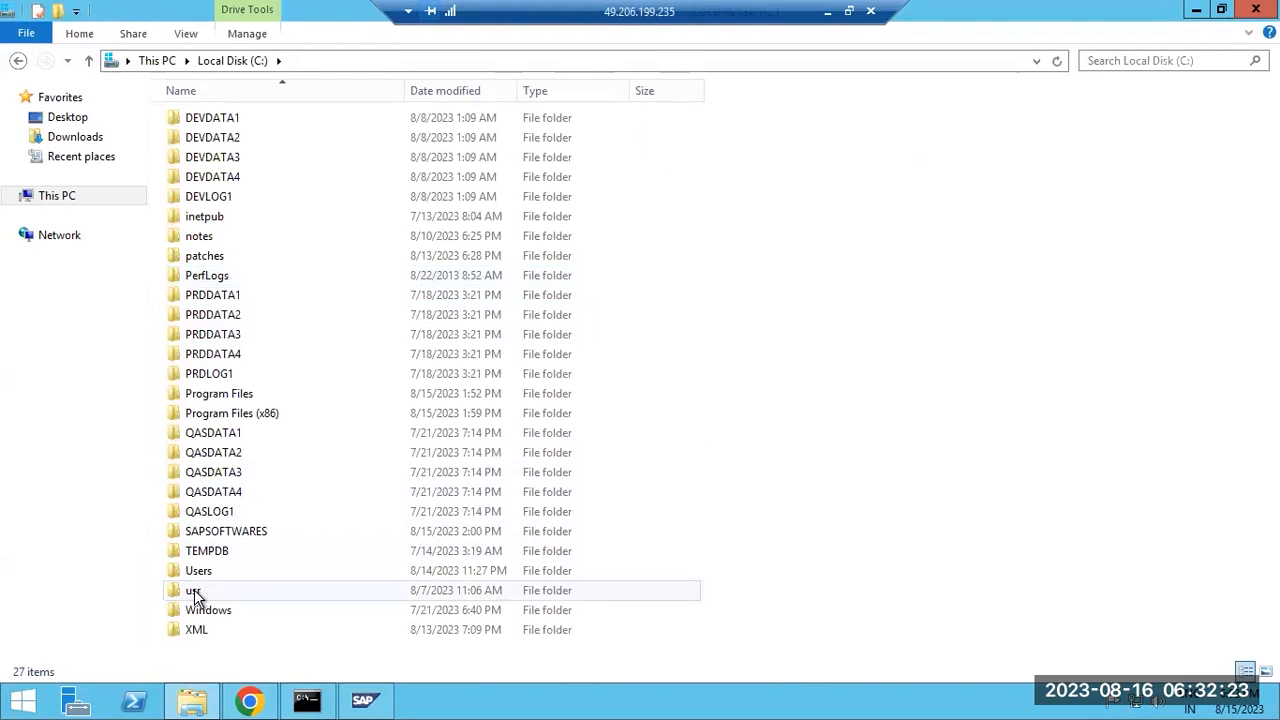
double_click(193, 592)
double_click(196, 119)
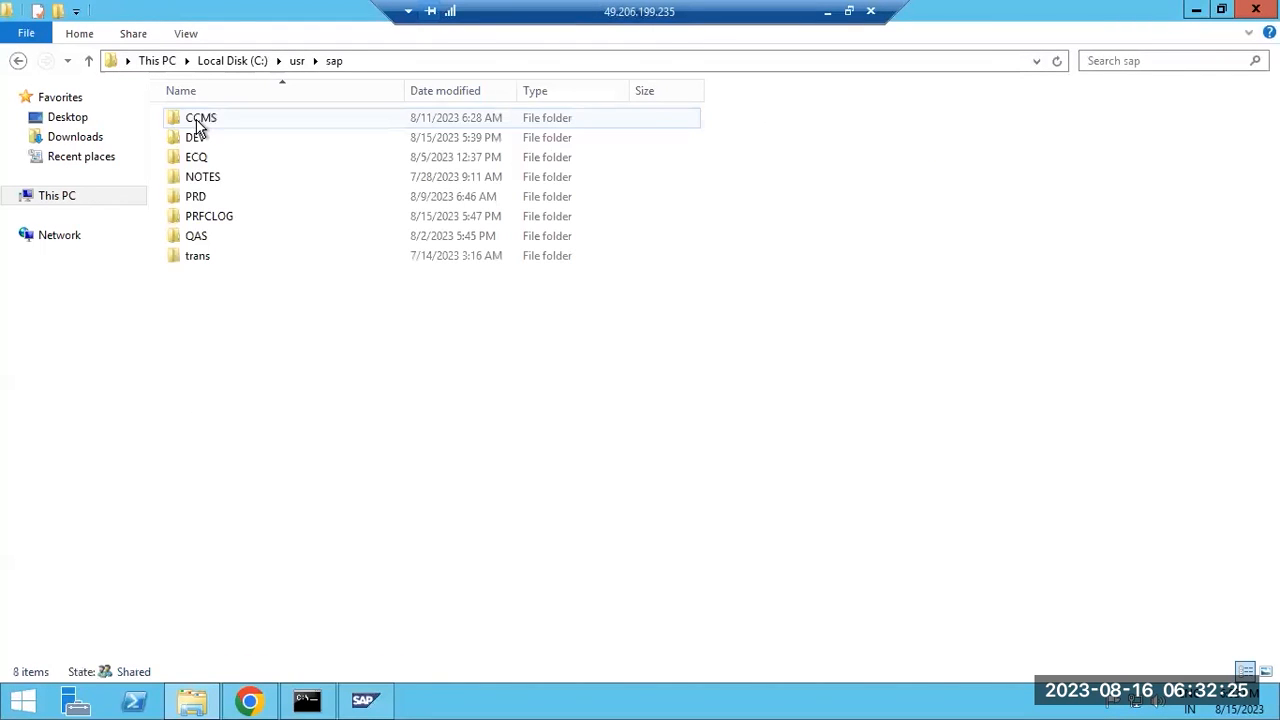
click(203, 259)
double_click(203, 259)
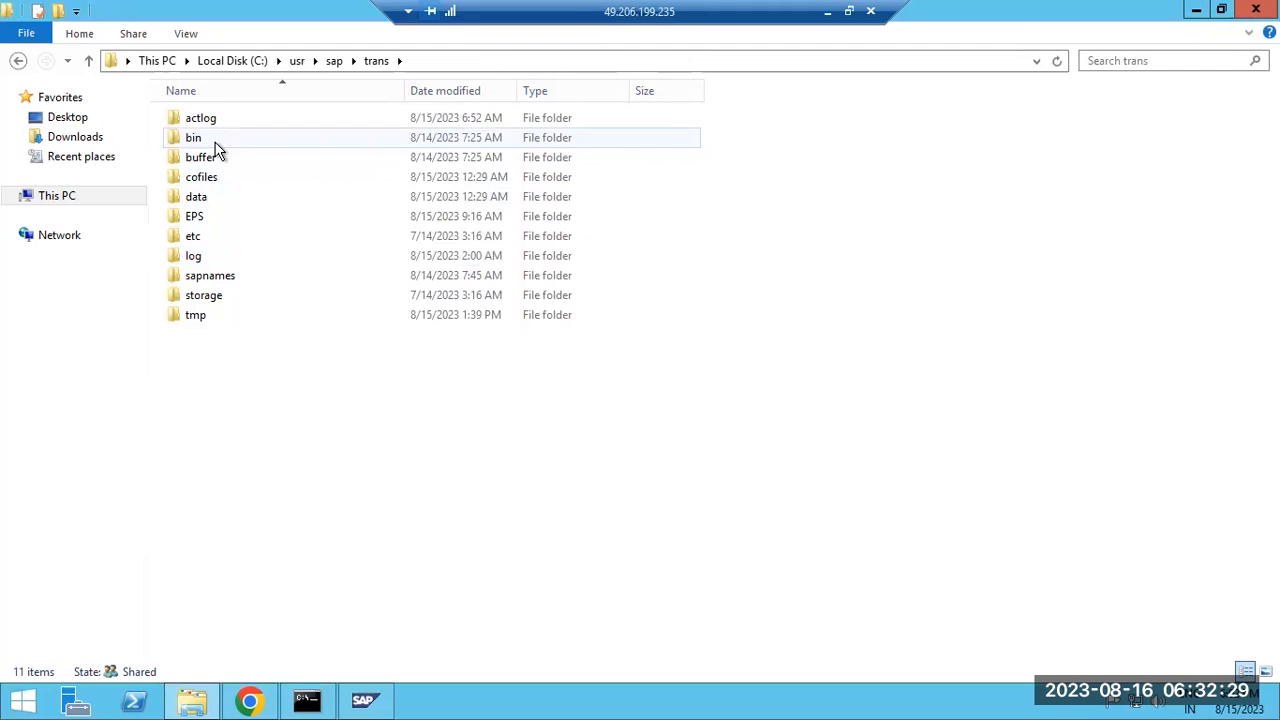
double_click(194, 217)
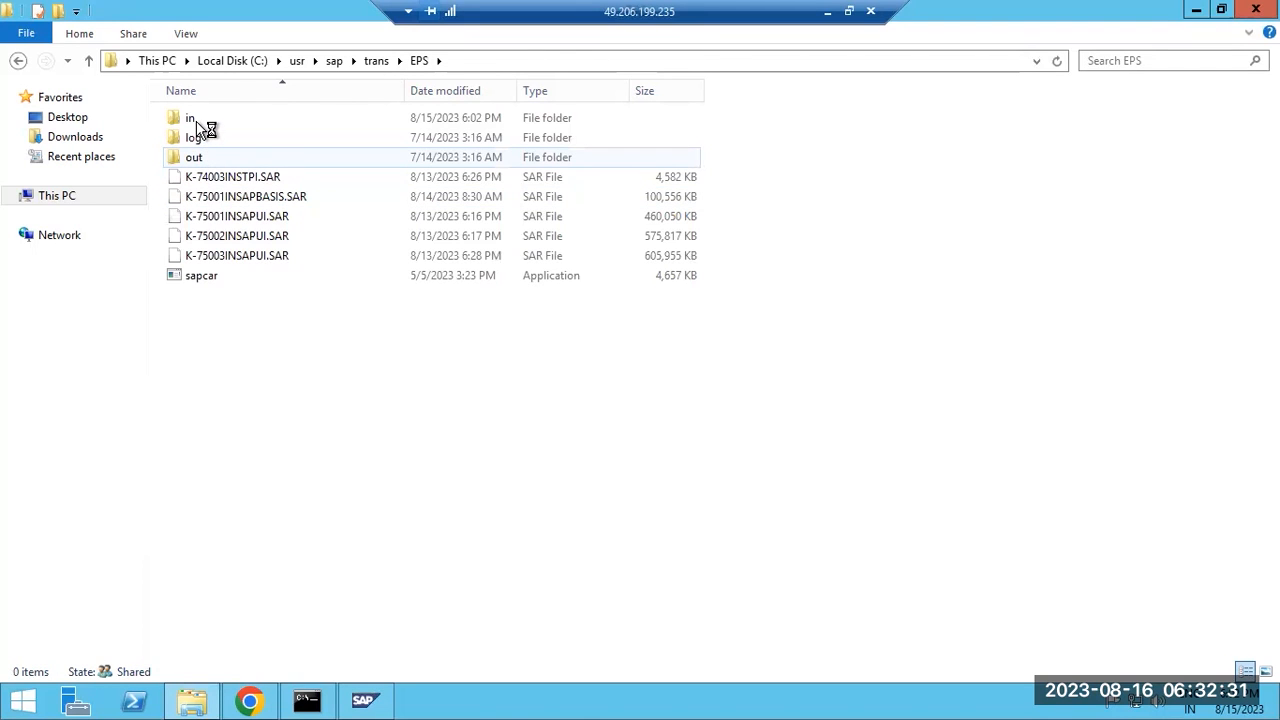
double_click(196, 119)
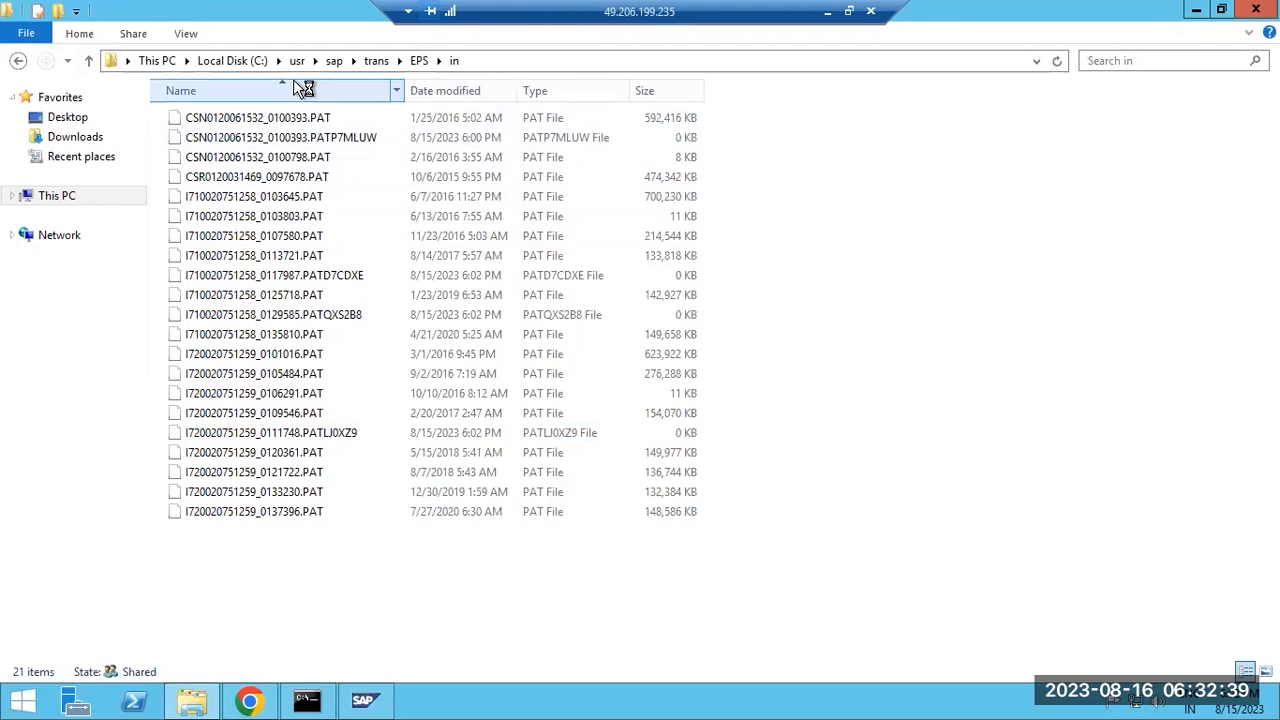
click(421, 62)
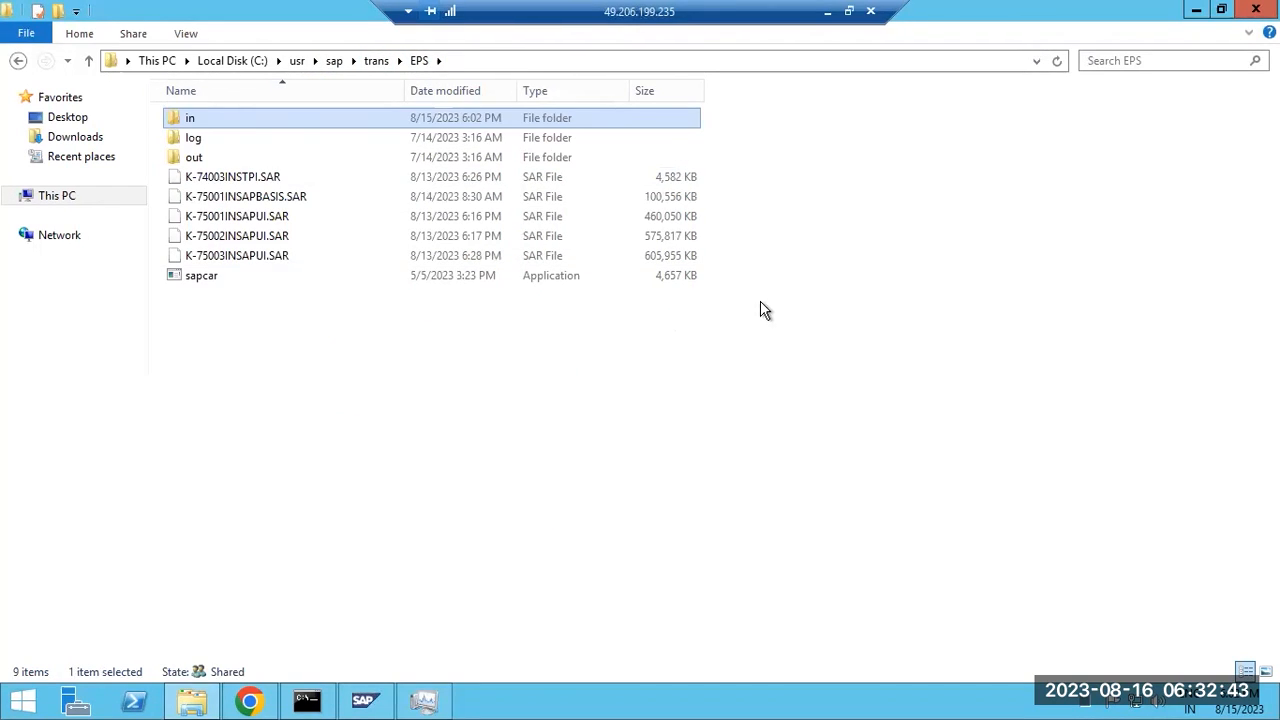
Permanently delete the five SAR files and sapcar from EPS, leaving in, log and out.
drag(727, 277, 282, 180)
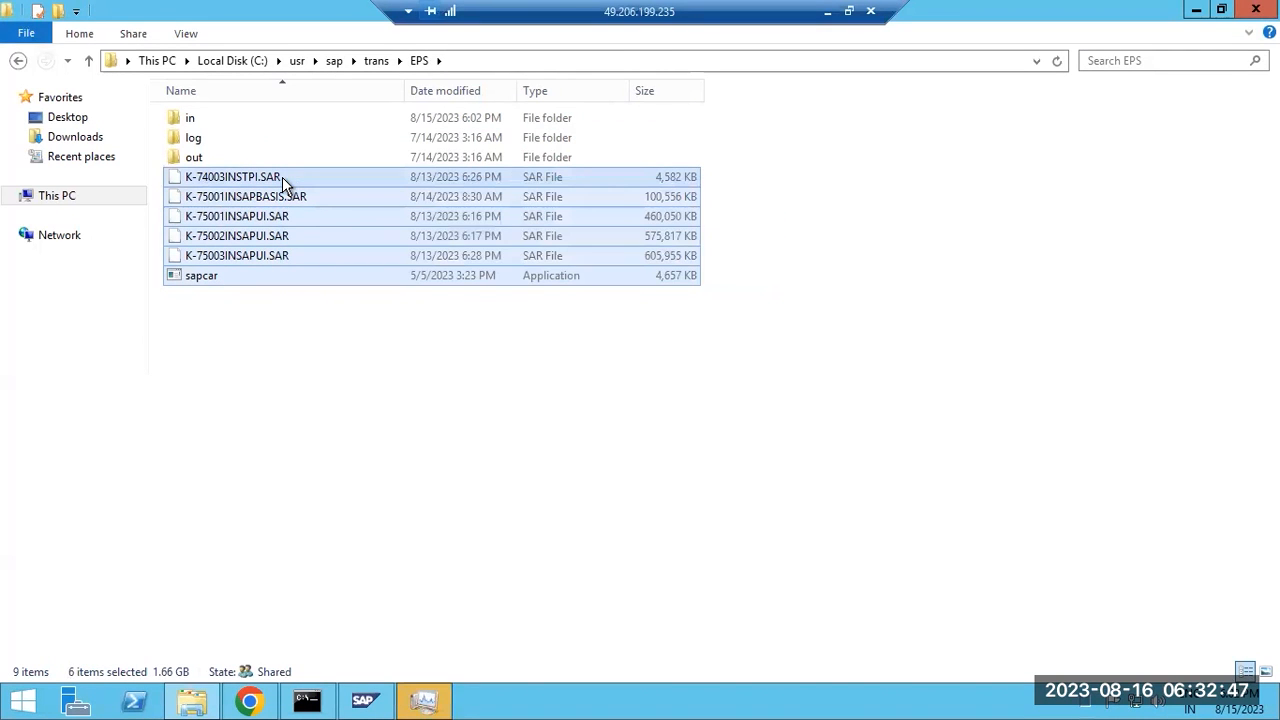
key(shift+Delete)
click(715, 370)
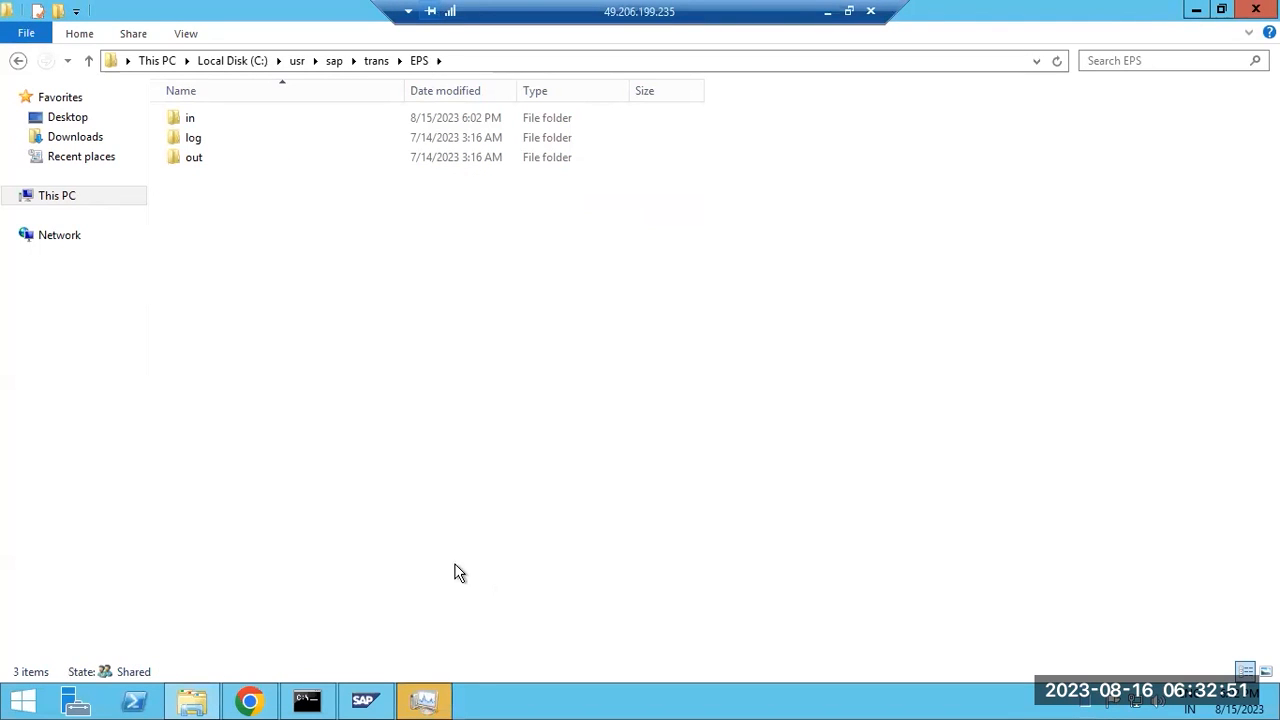
click(424, 701)
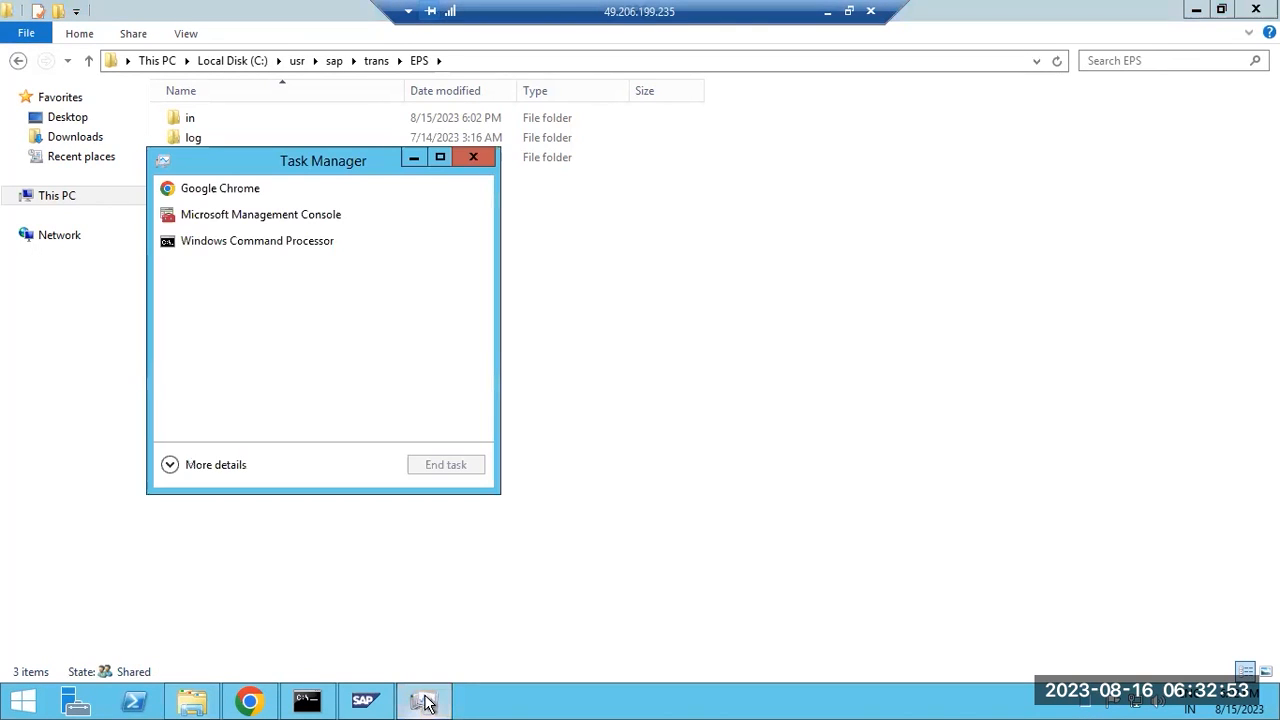
Expand Task Manager to its Details list sorted by memory, largest first.
click(222, 465)
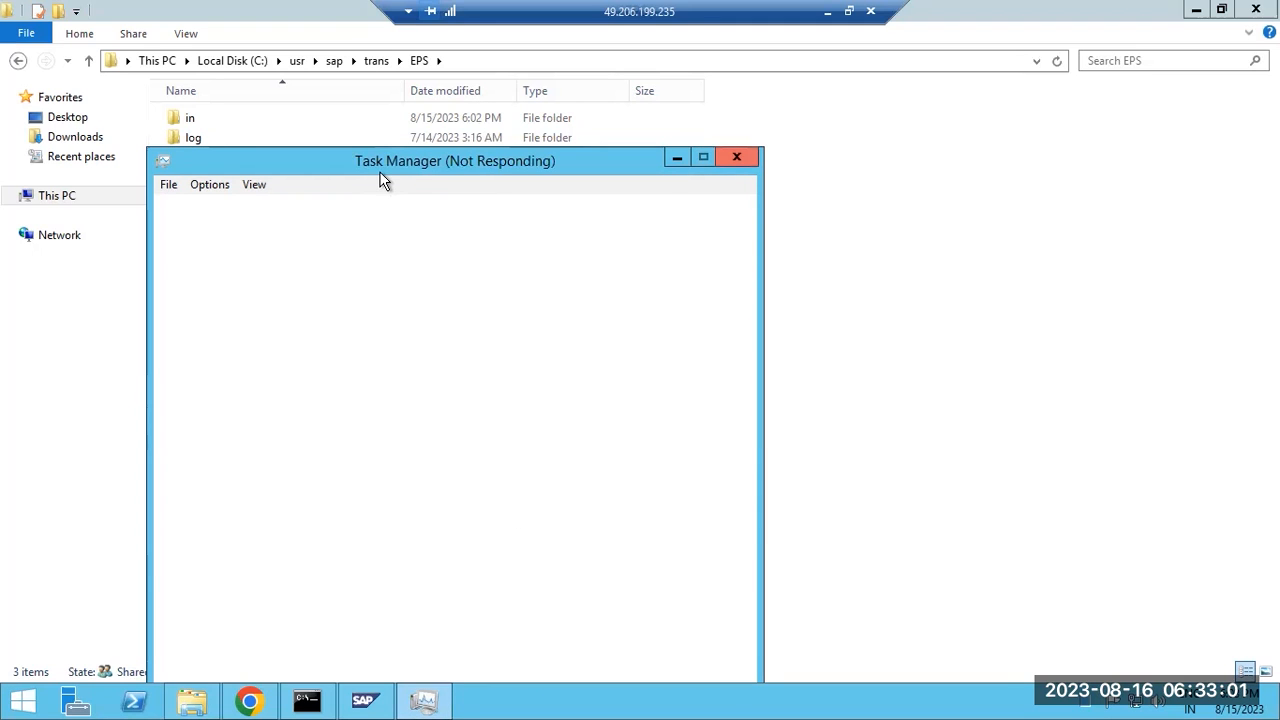
drag(392, 157, 430, 103)
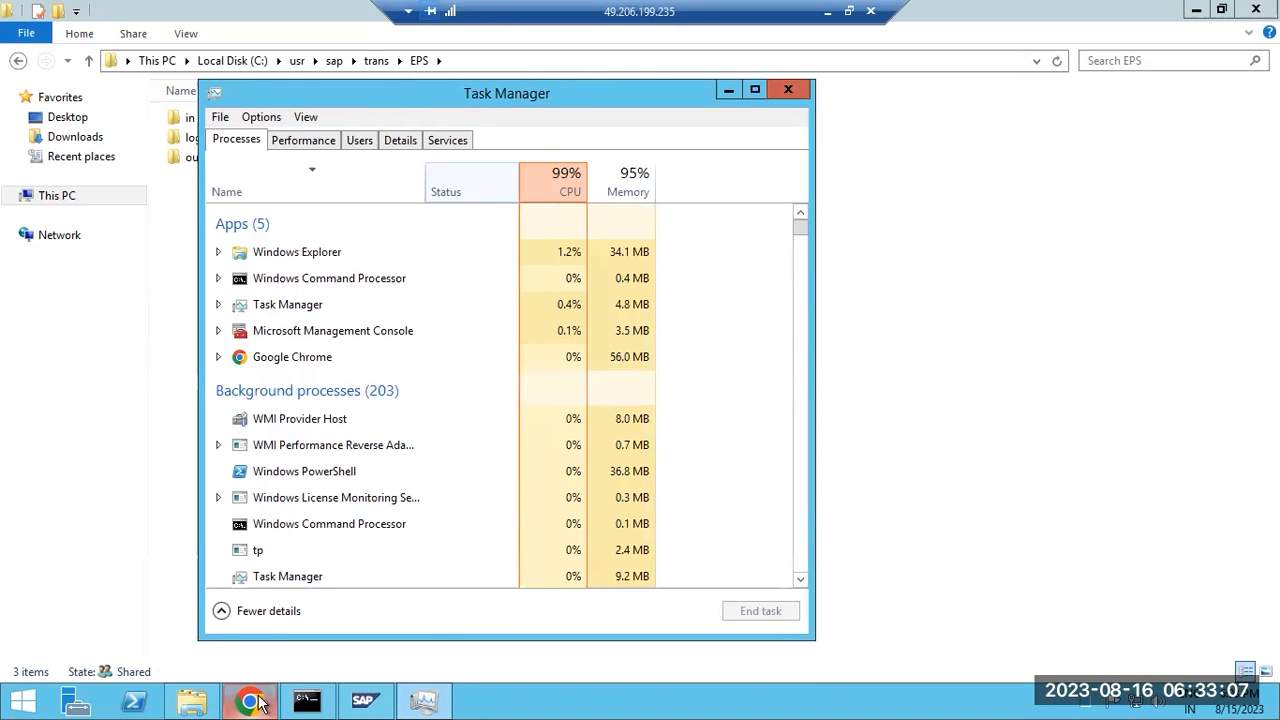
click(399, 143)
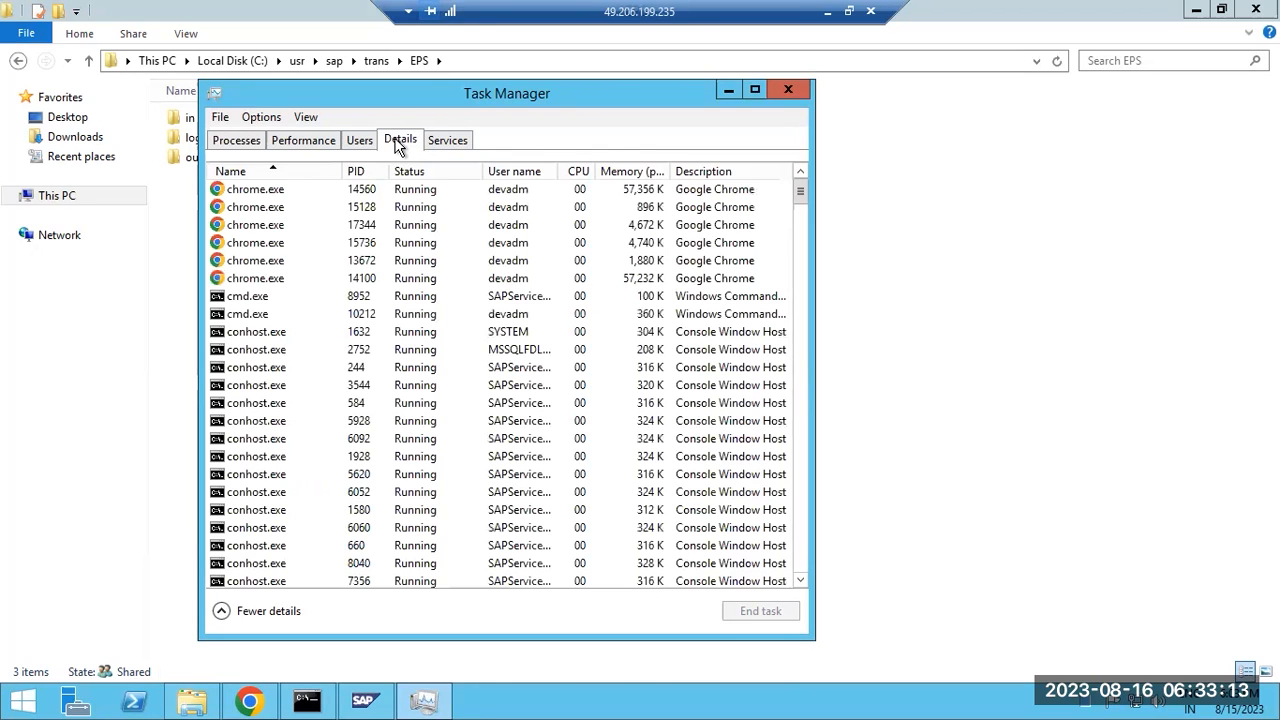
click(580, 173)
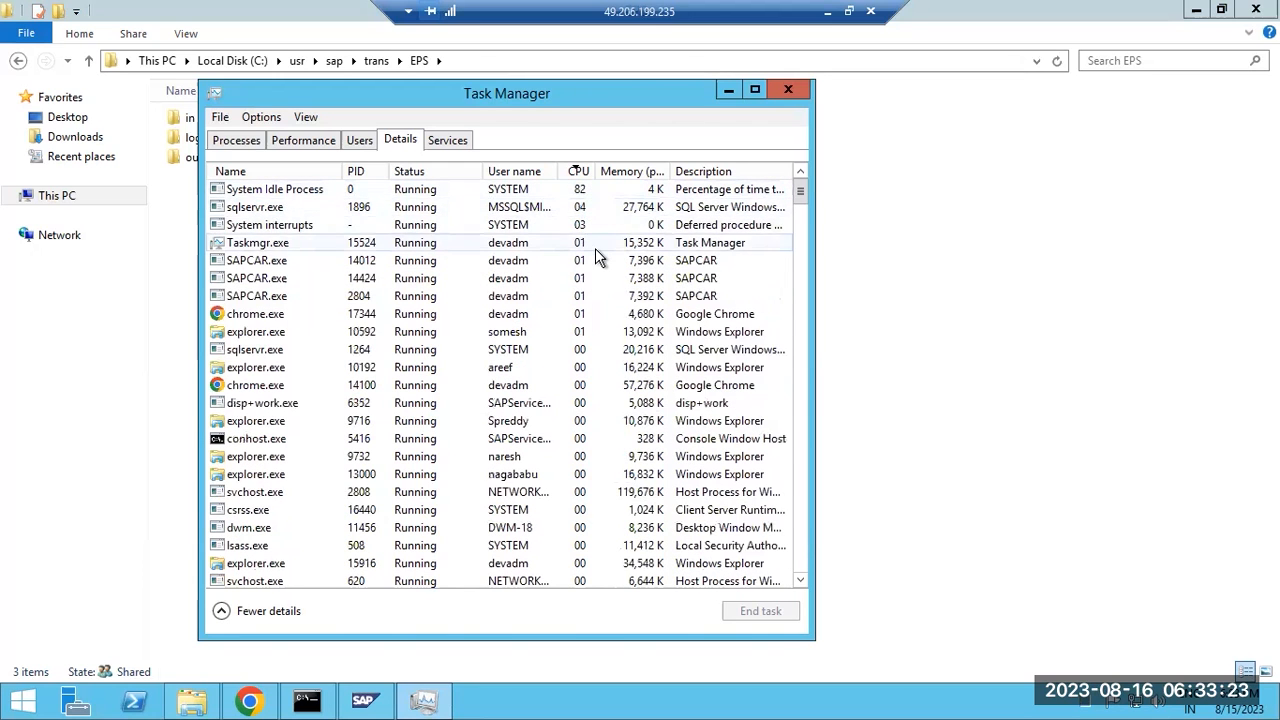
click(622, 172)
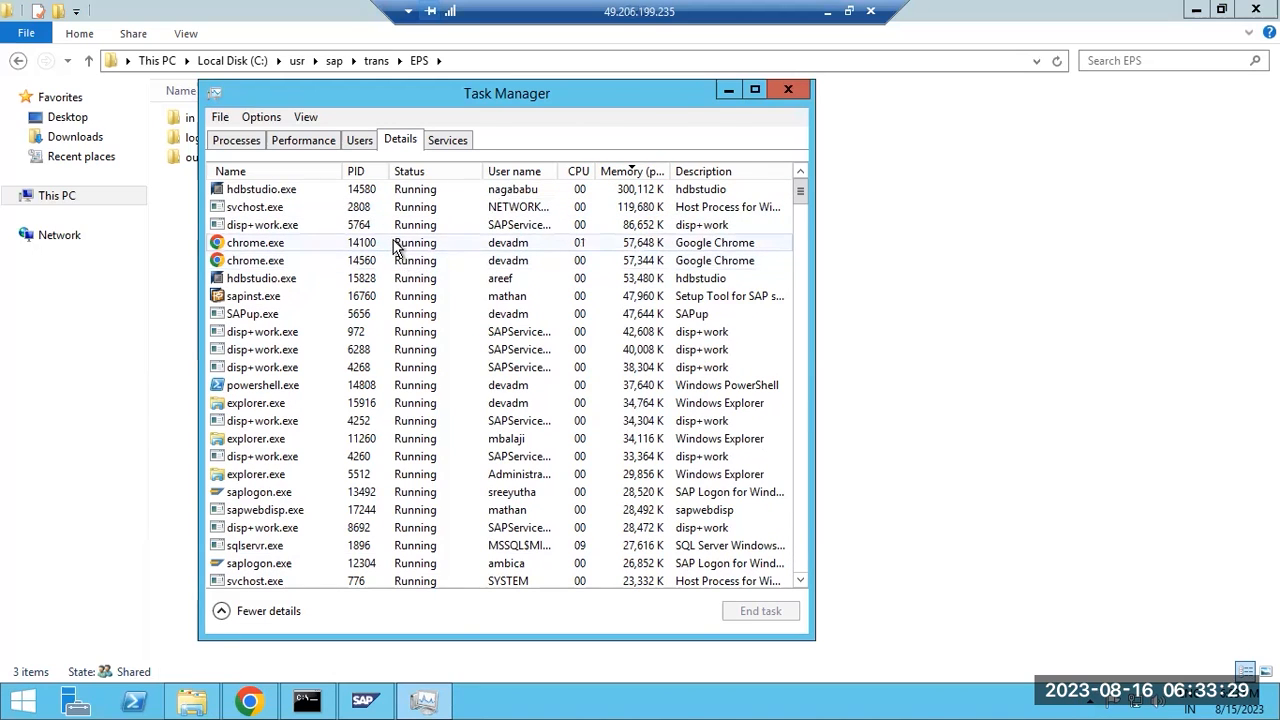
End the hdbstudio.exe (PID 14580) process tree, then inspect hdbstudio.exe PID 15828 and sapinst.exe.
click(351, 194)
right_click(351, 195)
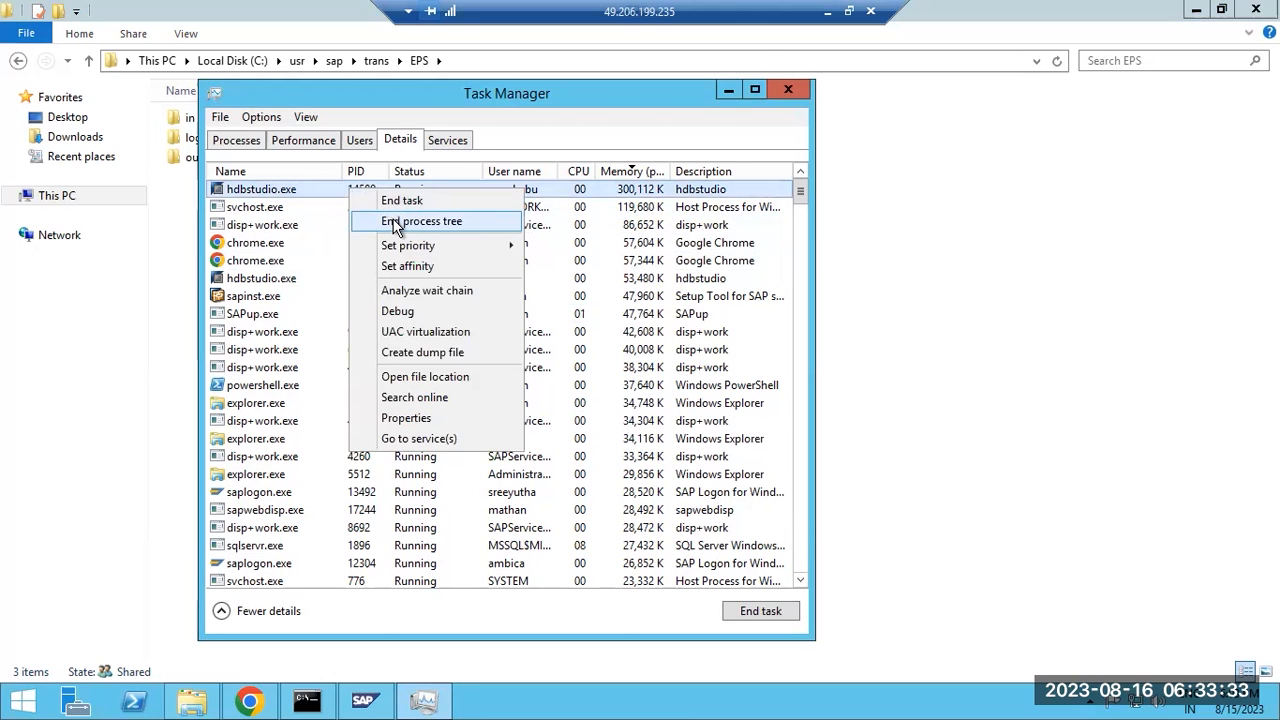
click(405, 221)
click(662, 390)
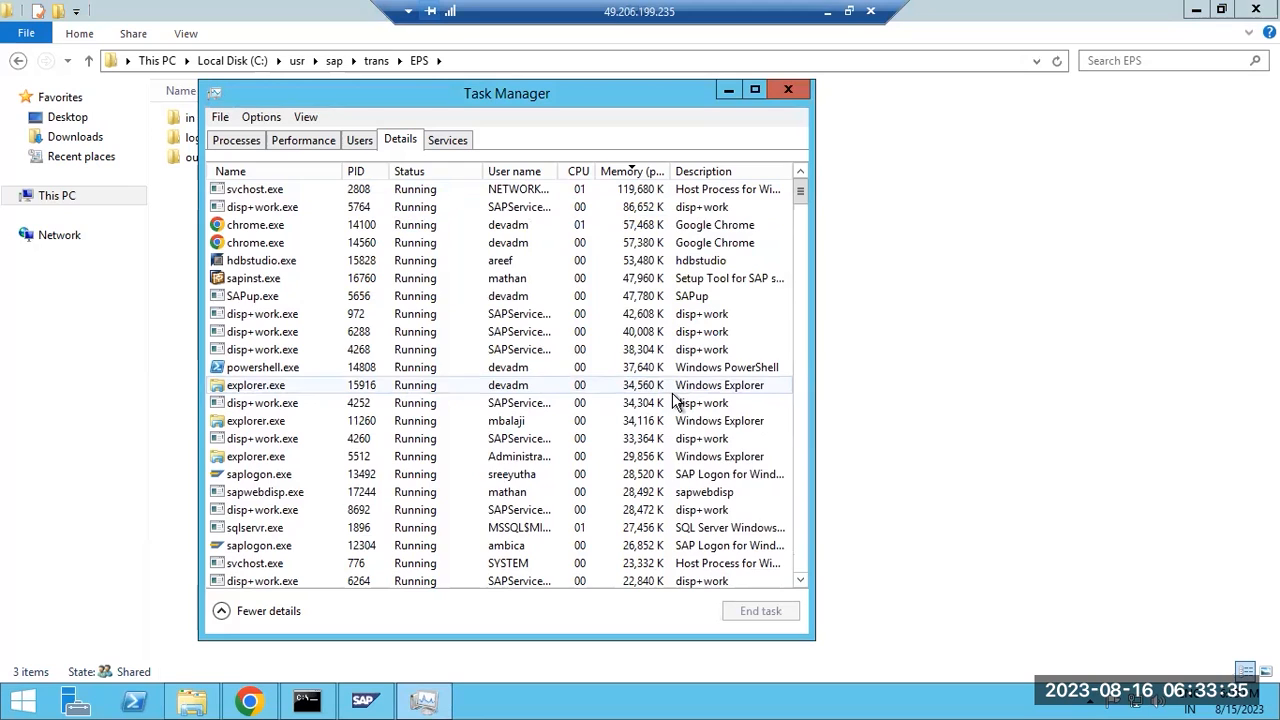
click(397, 263)
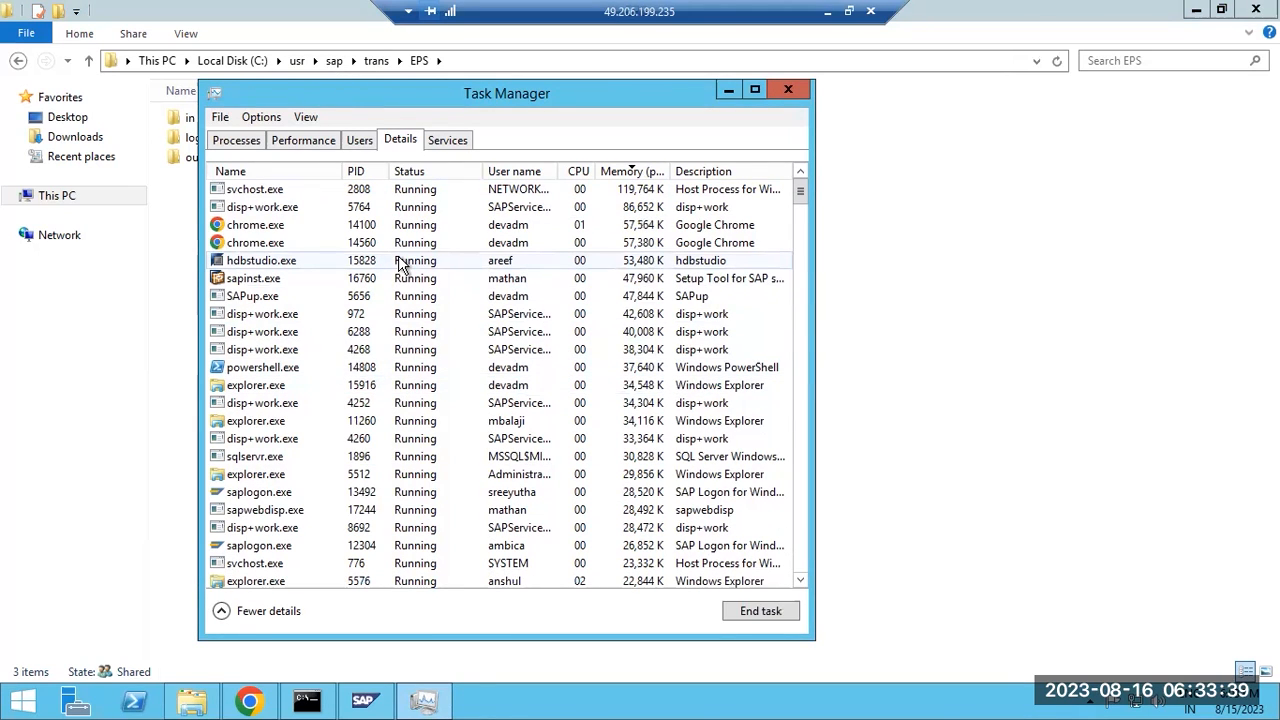
click(400, 263)
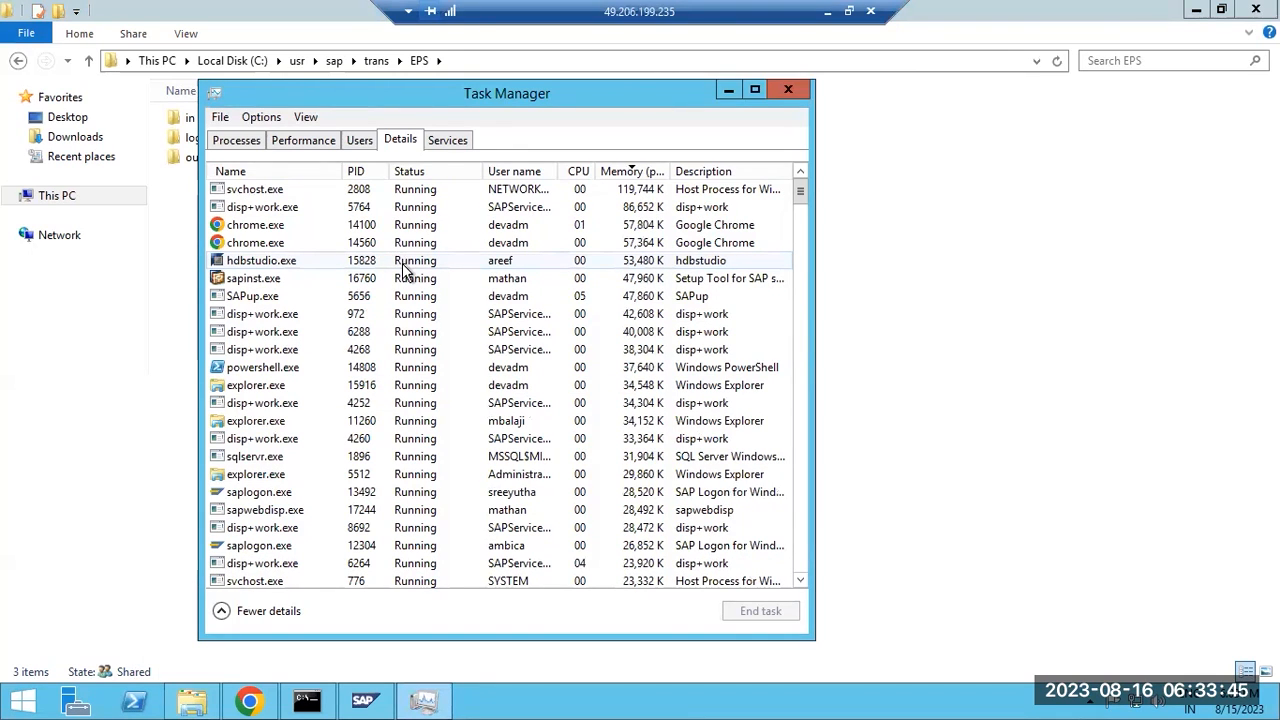
click(405, 262)
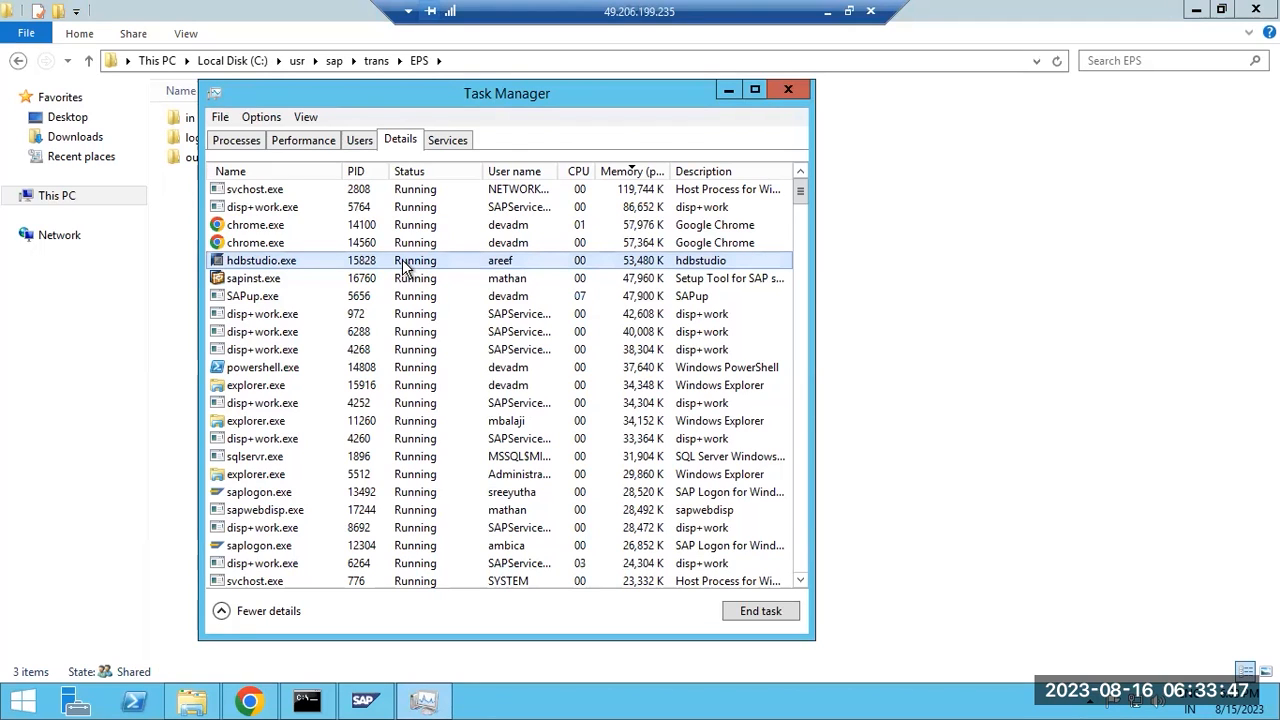
click(384, 298)
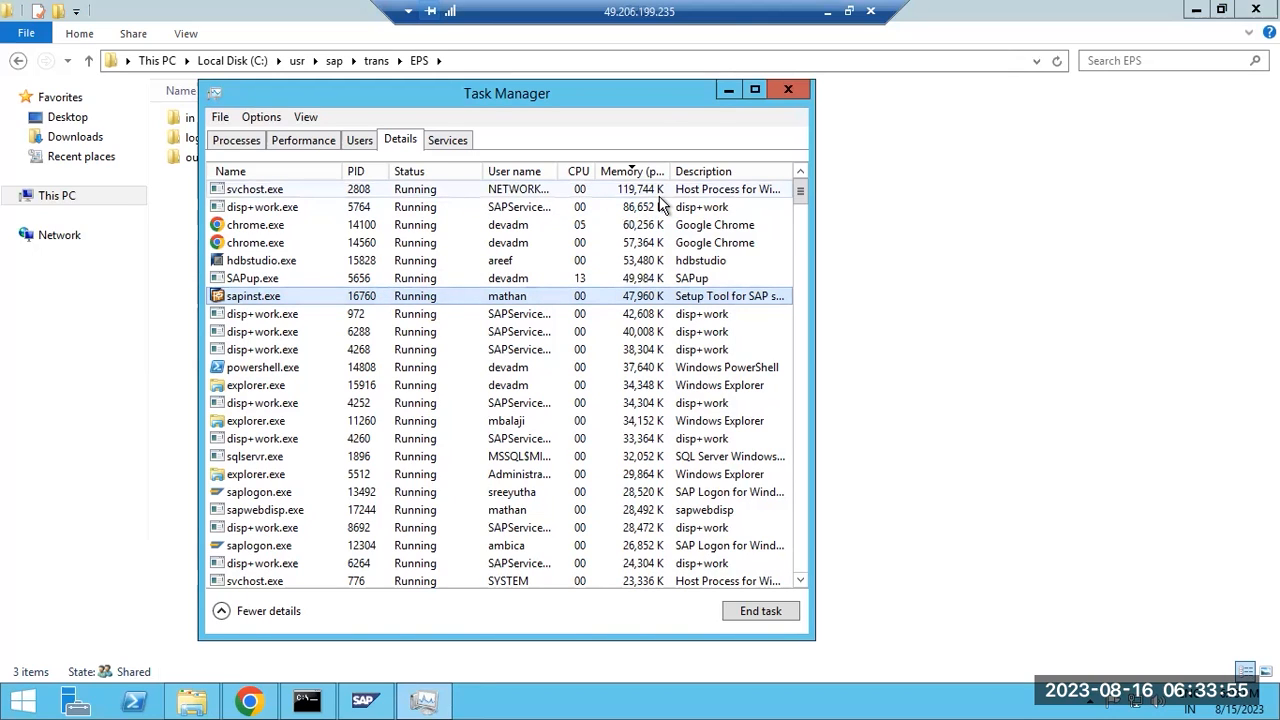
Check Performance and Processes, re-sort Details by memory, then review user sessions on the Users tab.
click(320, 146)
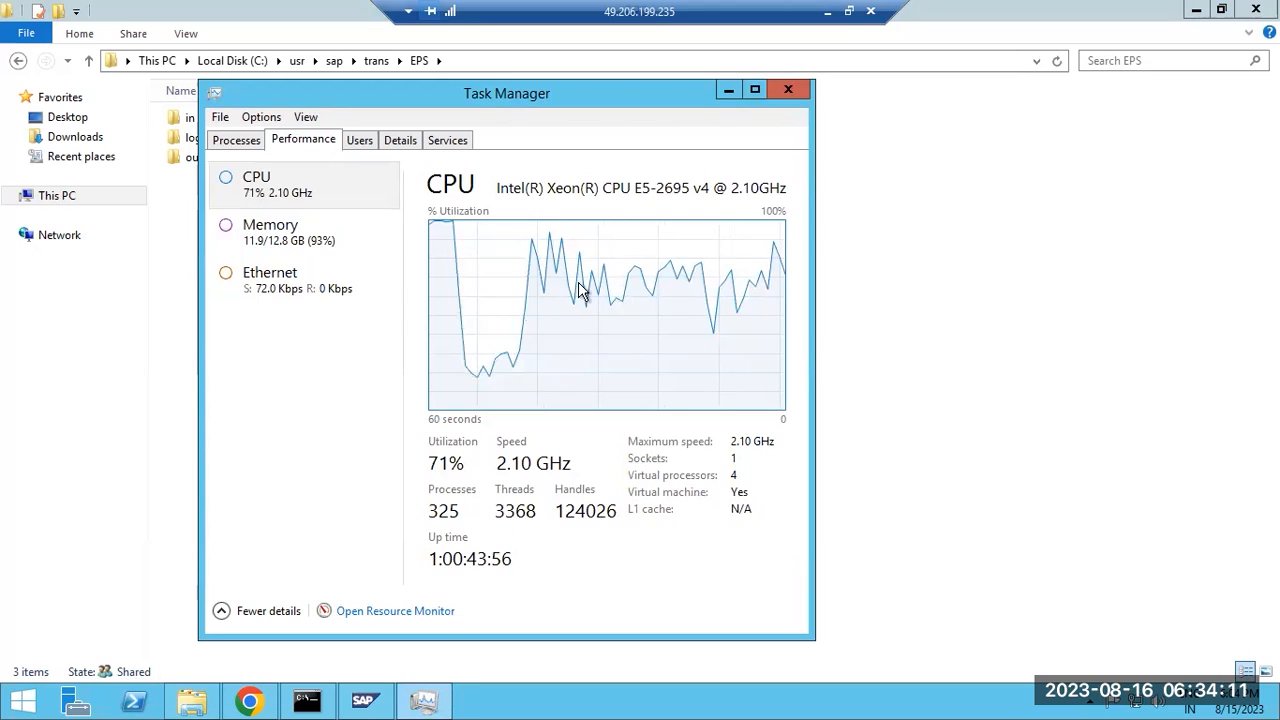
click(237, 140)
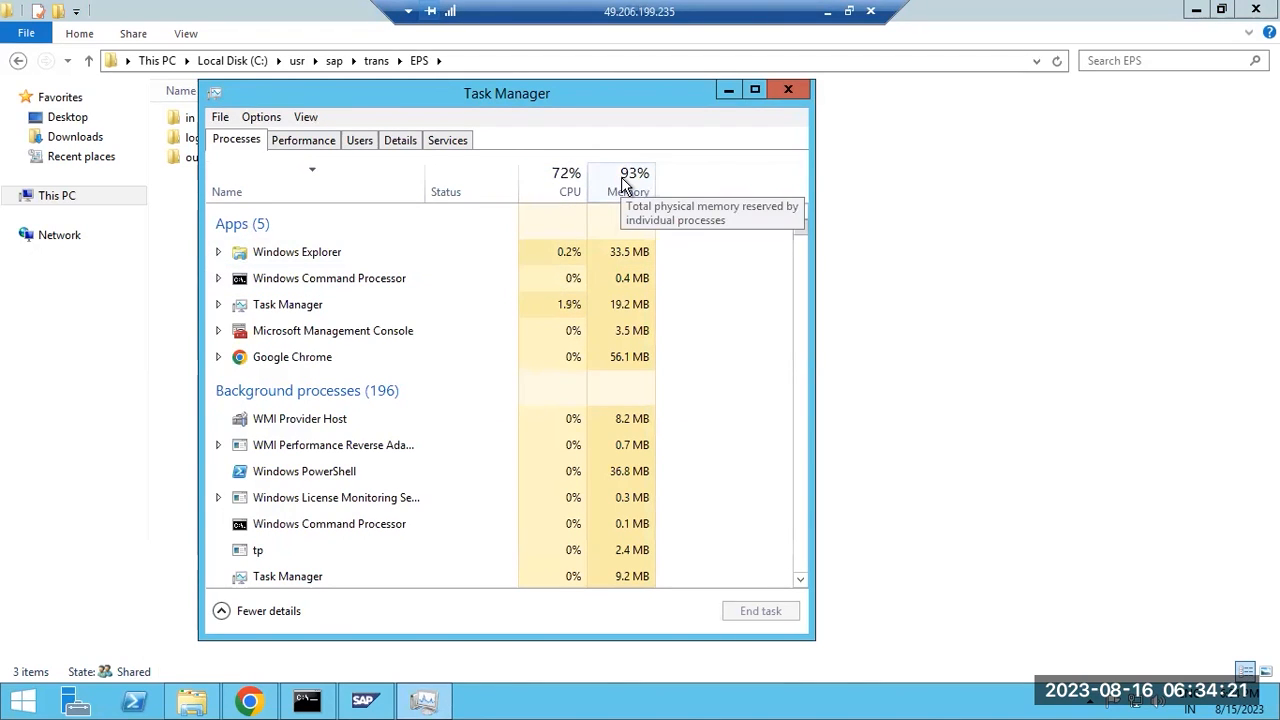
click(402, 139)
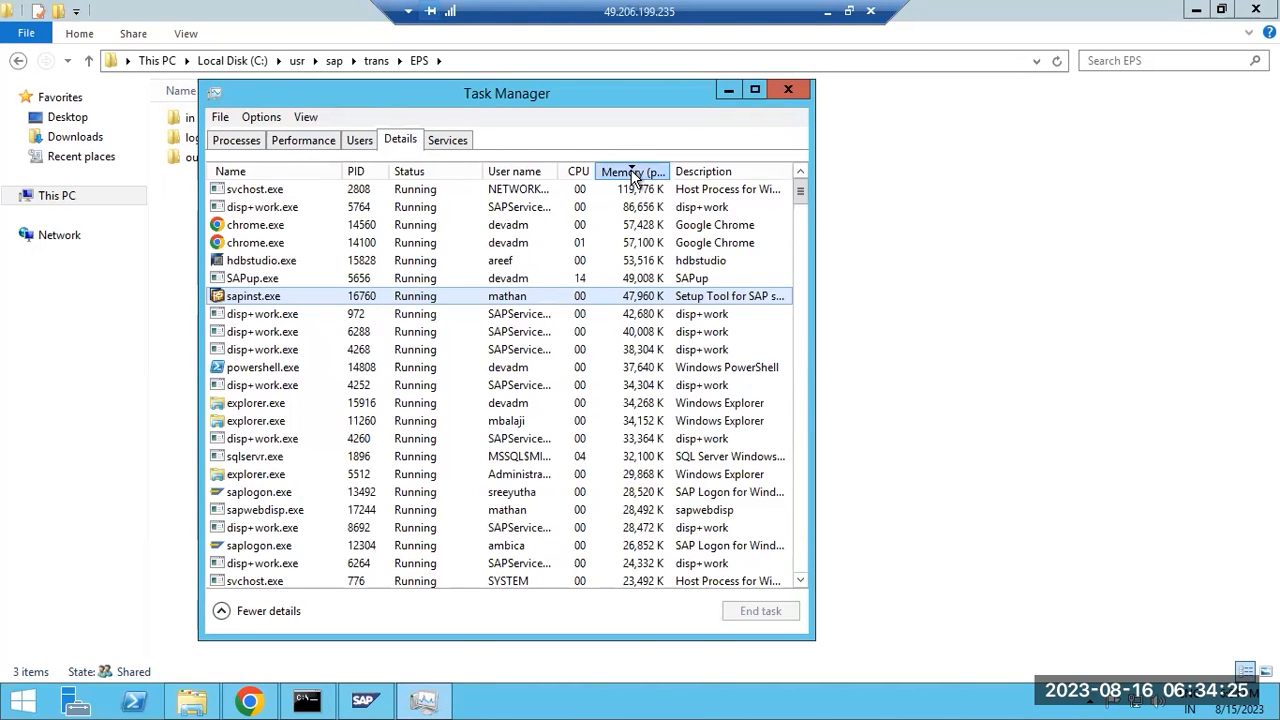
click(632, 172)
click(632, 172)
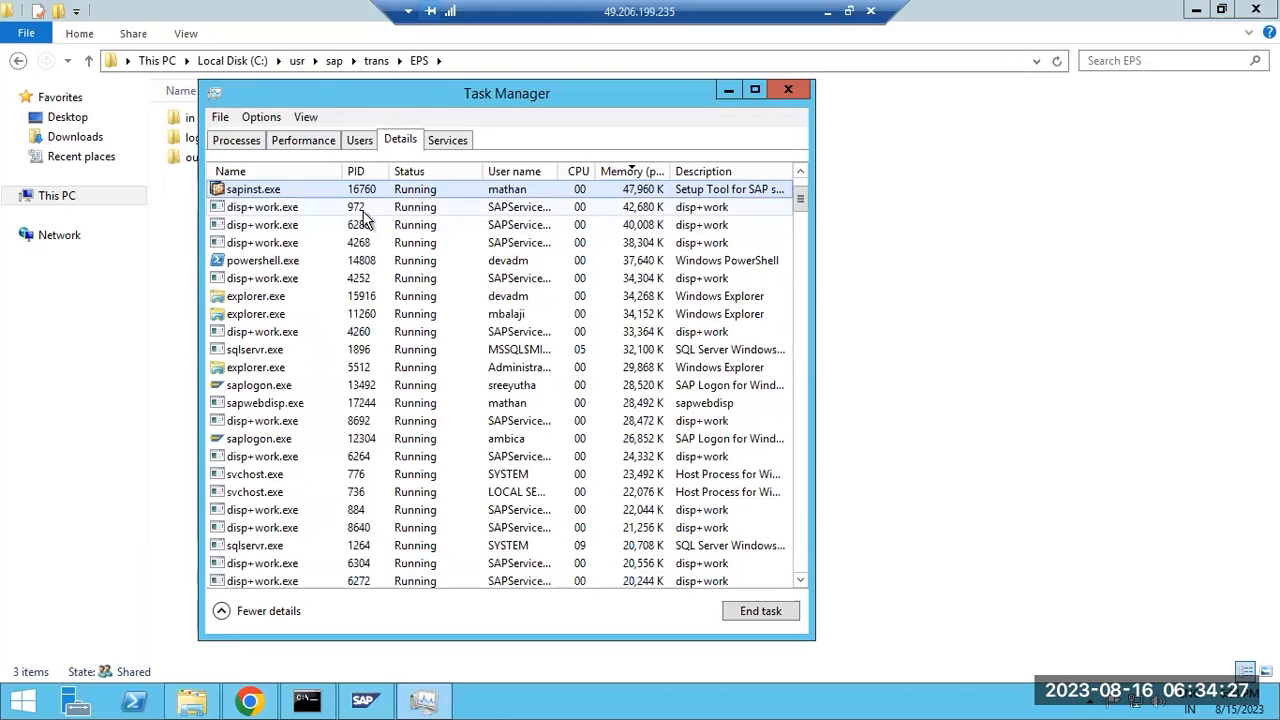
click(357, 139)
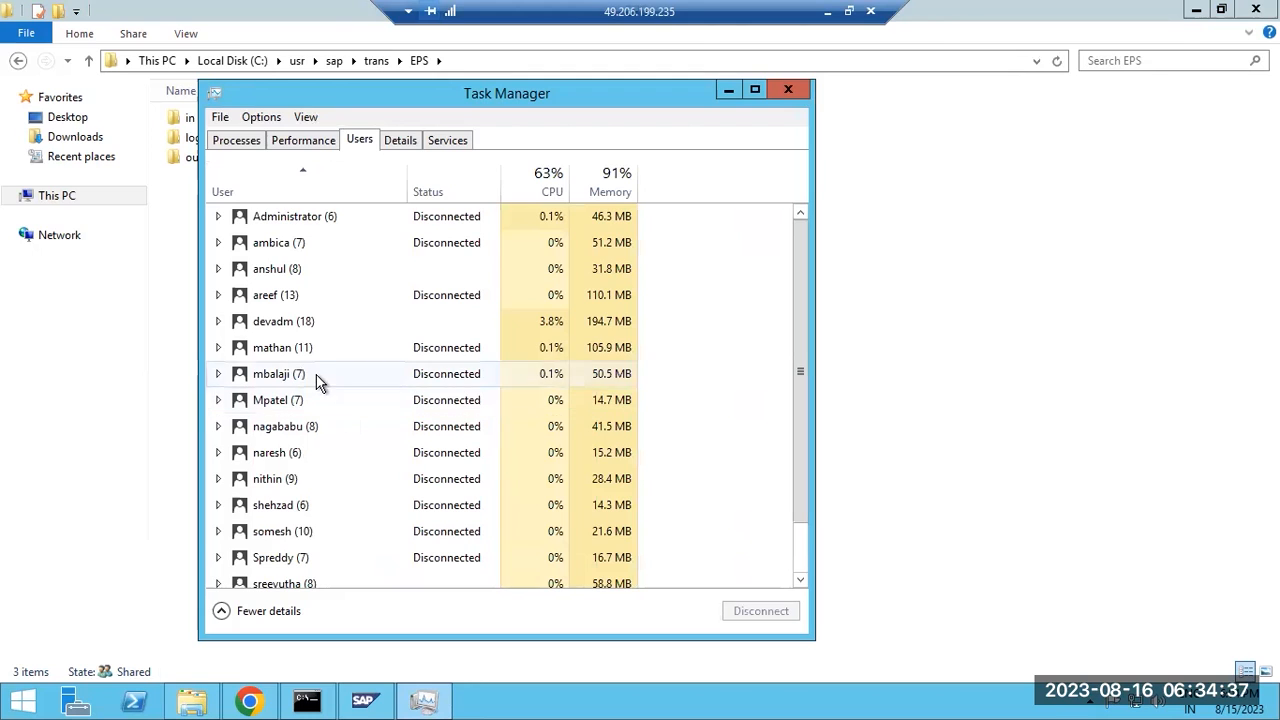
scroll(372, 473, down, 1)
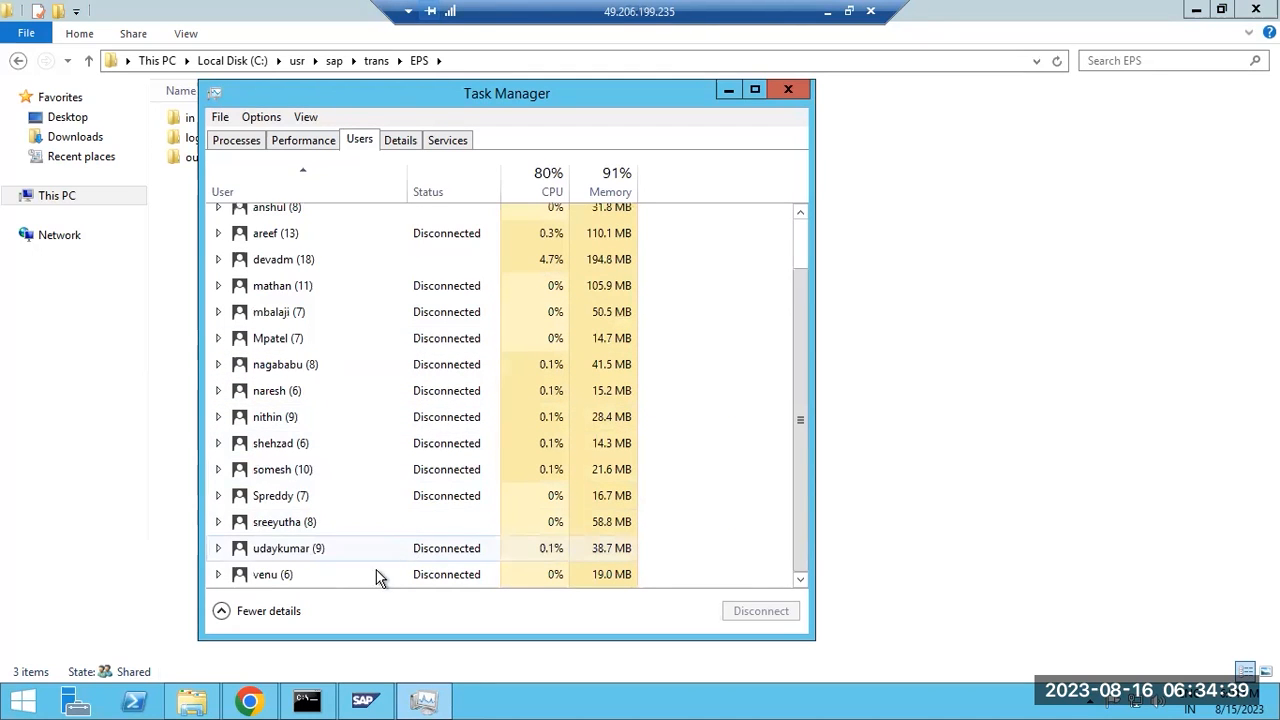
End the sapinst.exe process tree from the Details list.
click(397, 141)
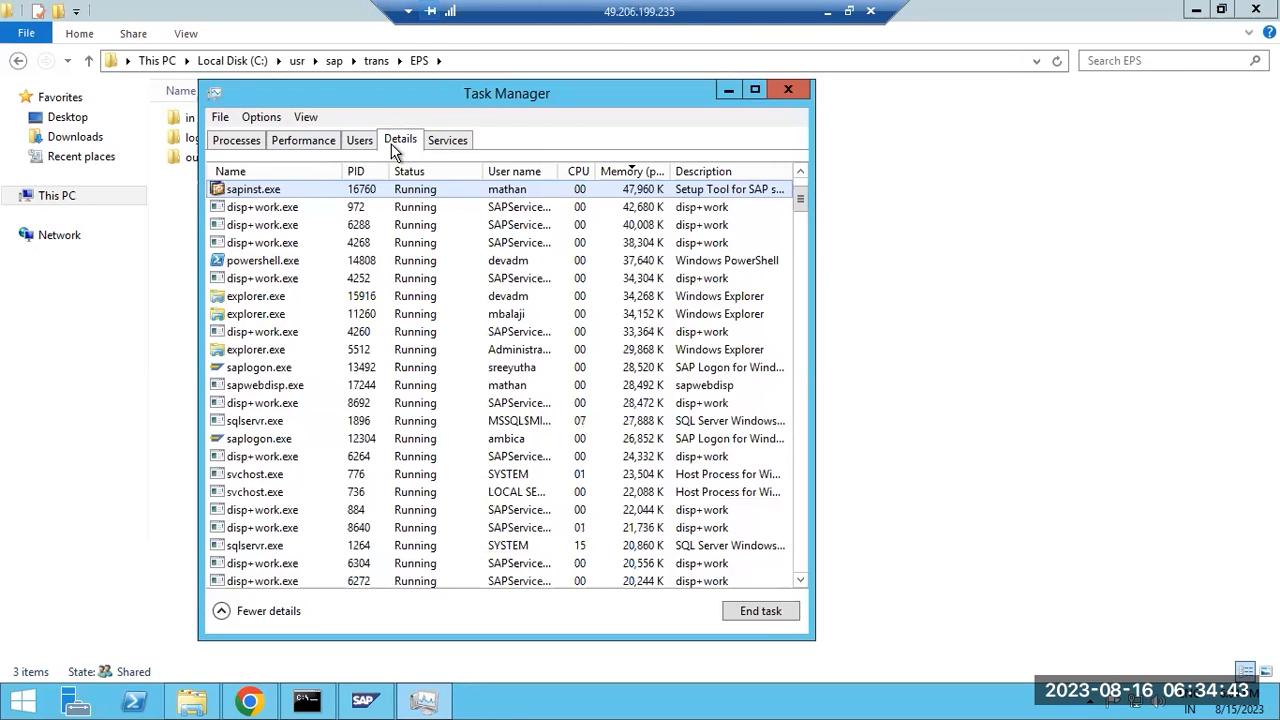
right_click(340, 190)
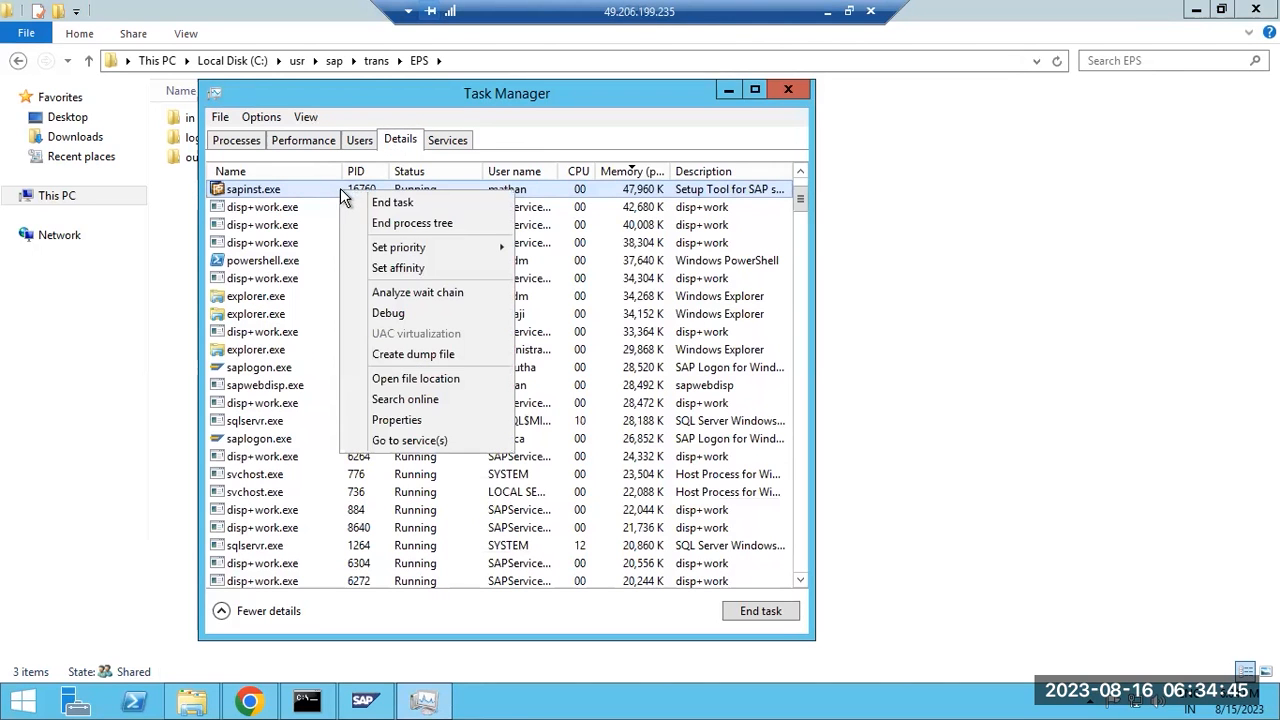
click(400, 224)
click(661, 389)
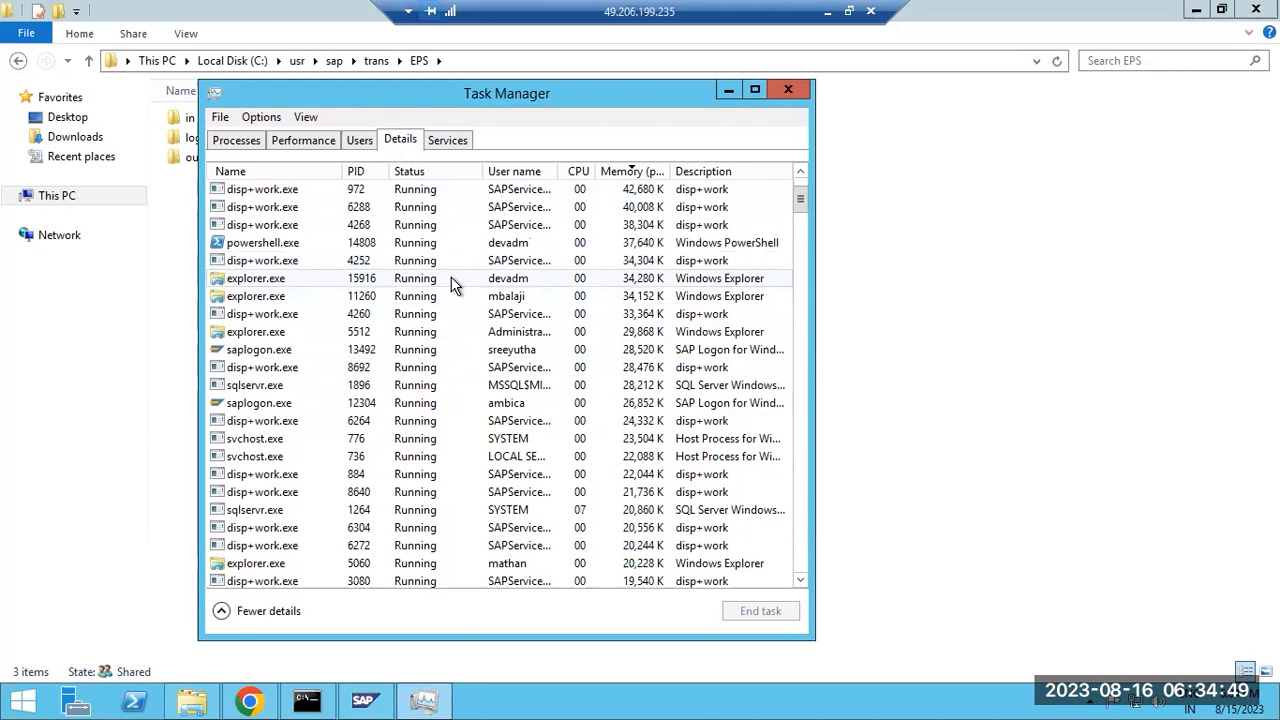
Review memory use on Performance and Processes, sorted by memory, then close Task Manager.
scroll(445, 290, up, 2)
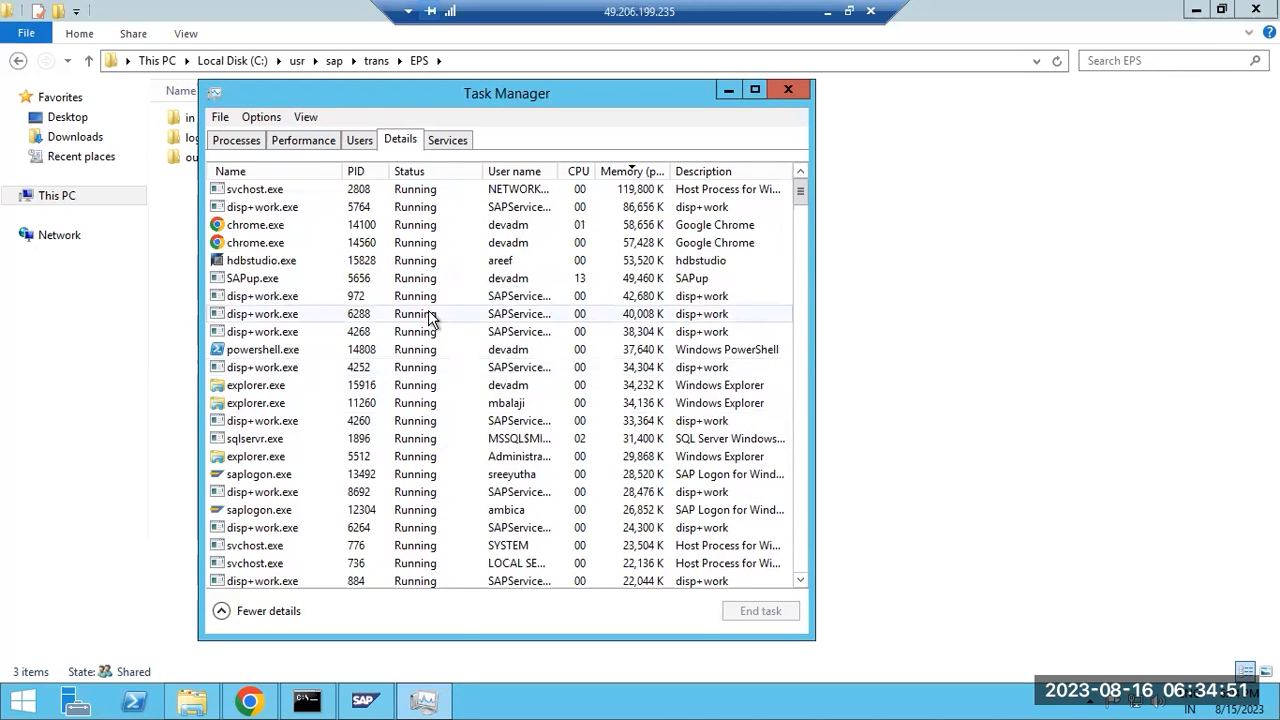
scroll(428, 313, down, 15)
scroll(375, 330, up, 9)
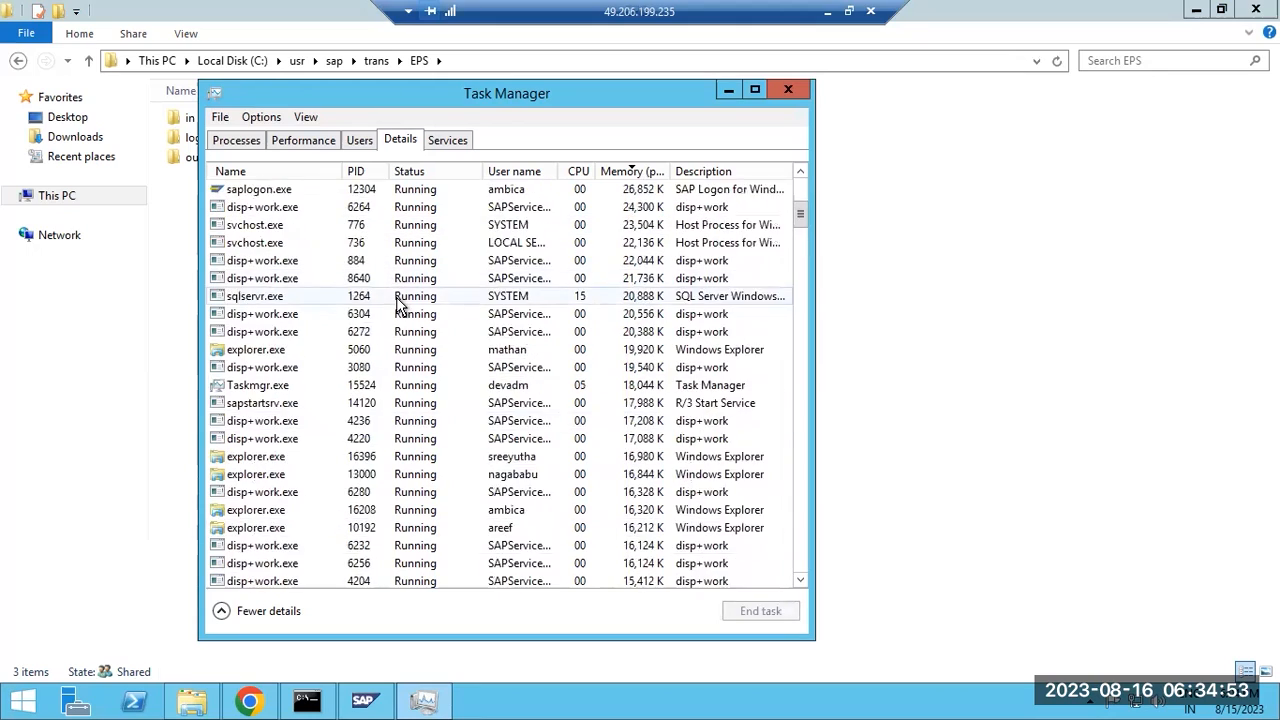
scroll(402, 325, down, 14)
scroll(408, 334, up, 1)
scroll(800, 266, down, 7)
scroll(800, 262, up, 7)
drag(800, 262, 806, 172)
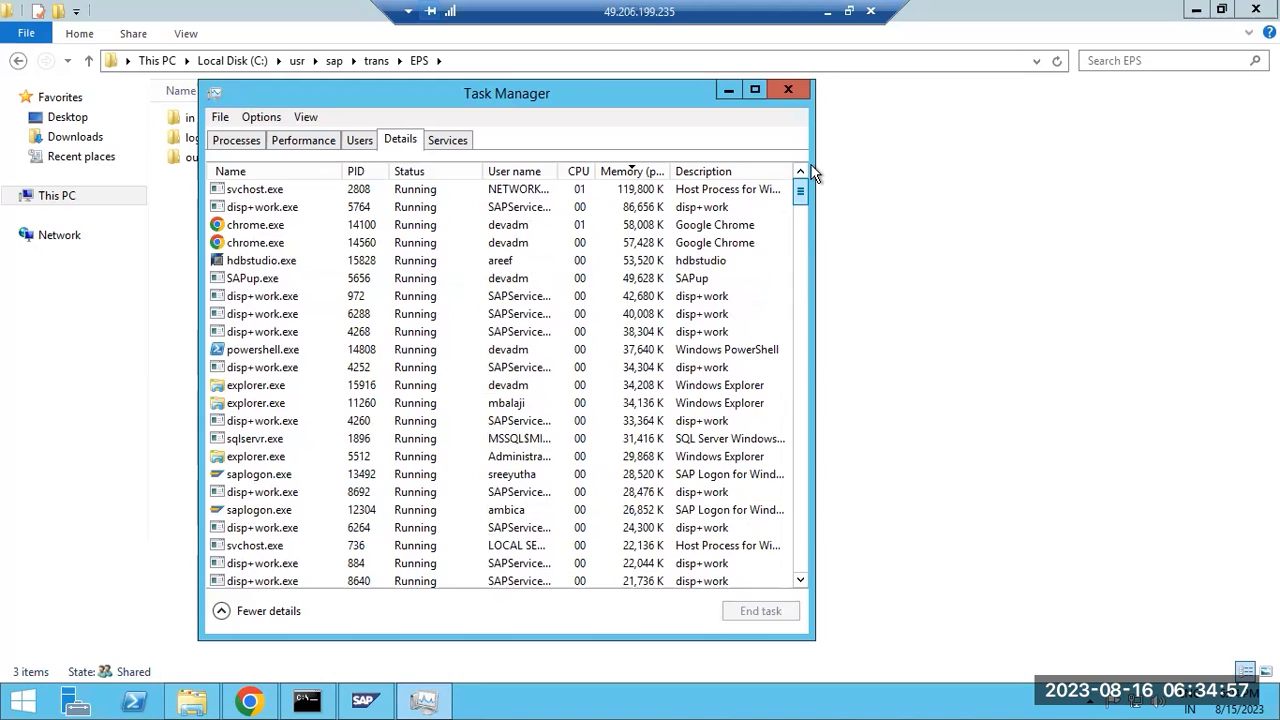
click(305, 141)
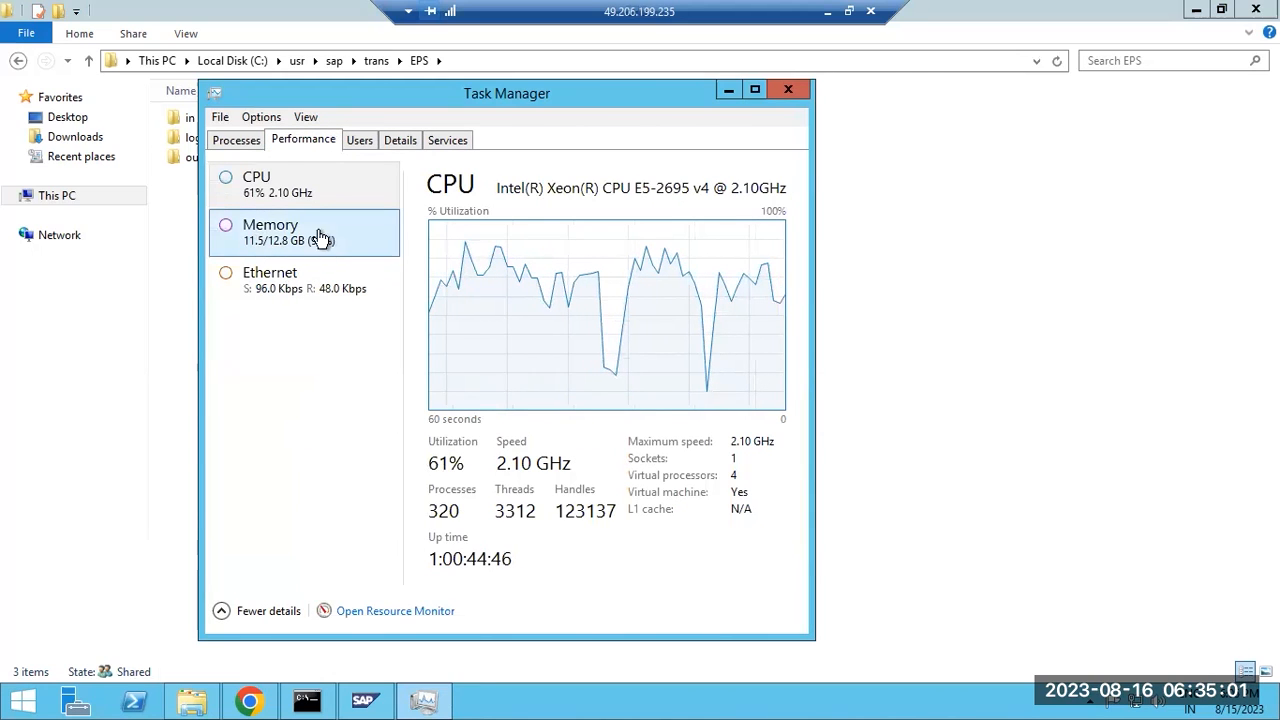
click(249, 143)
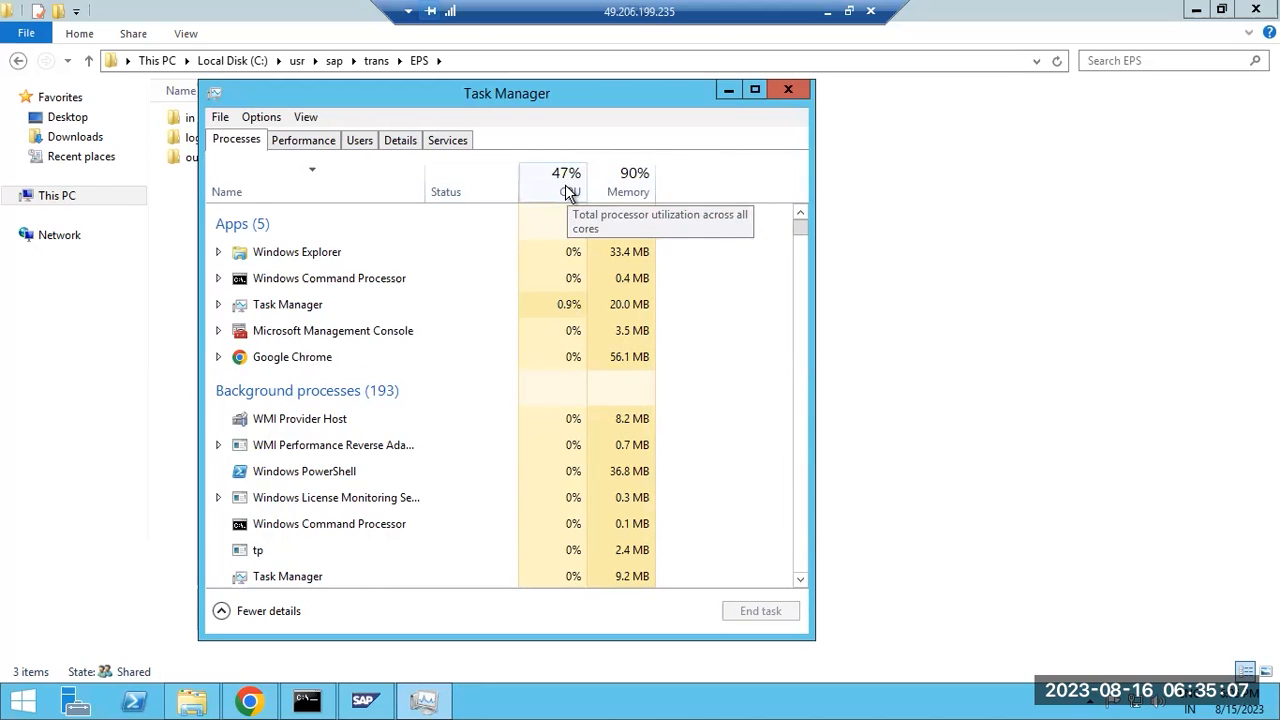
click(633, 181)
click(785, 91)
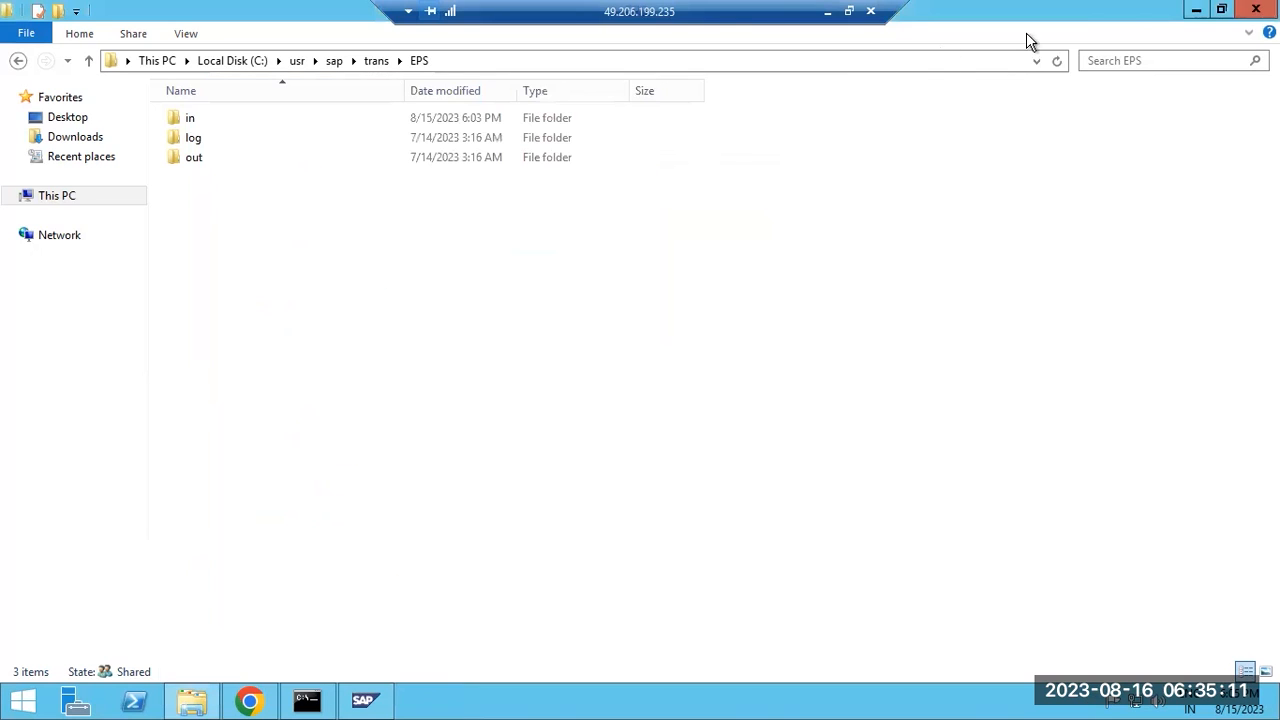
click(1252, 12)
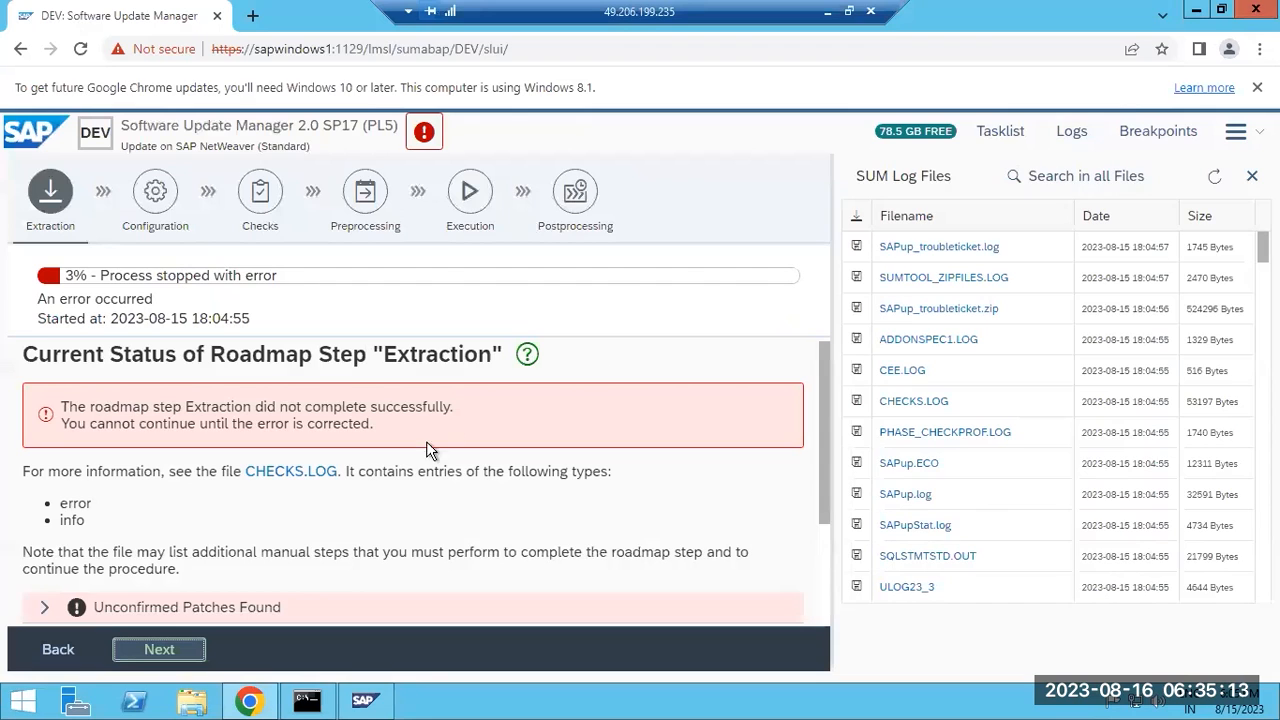
scroll(416, 470, down, 2)
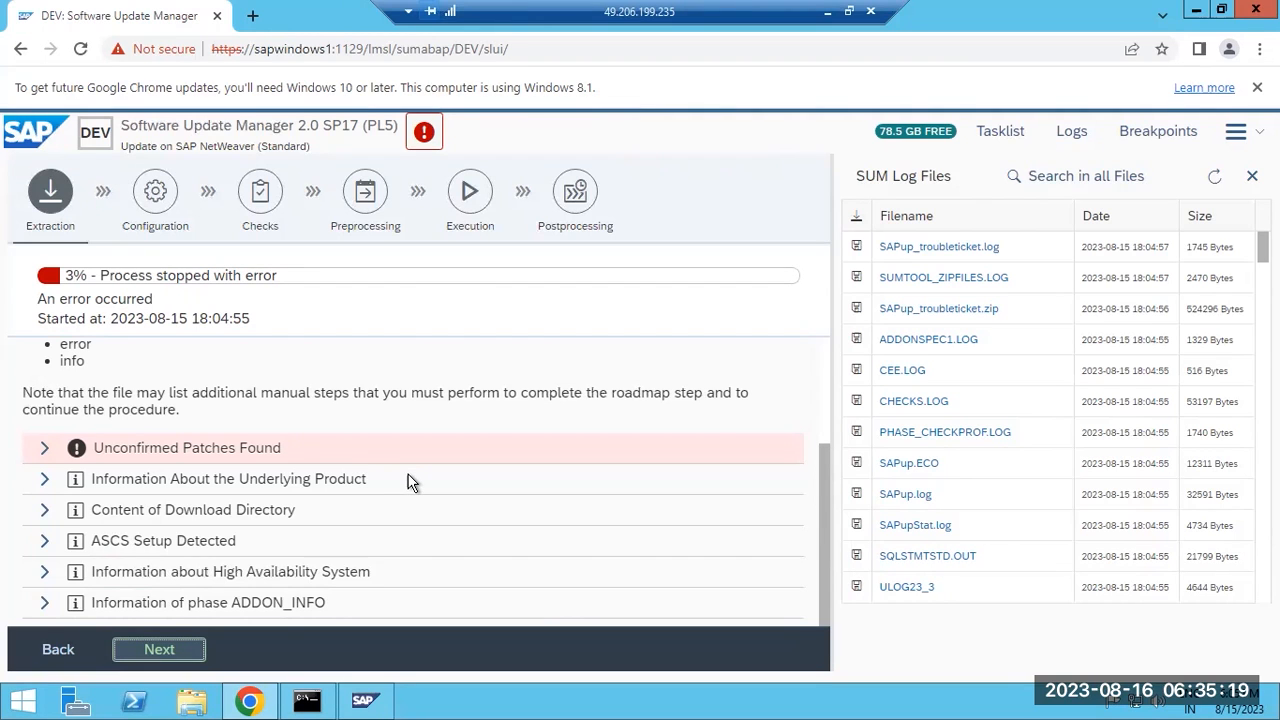
scroll(410, 482, up, 2)
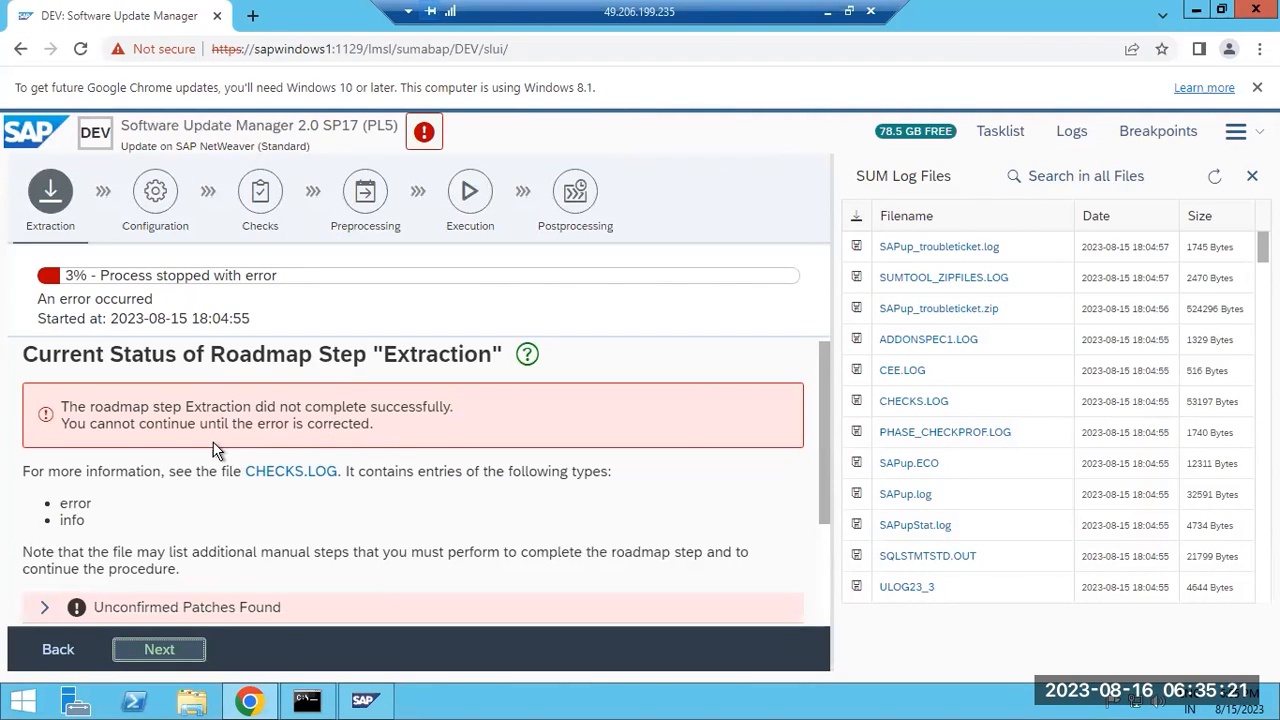
click(426, 132)
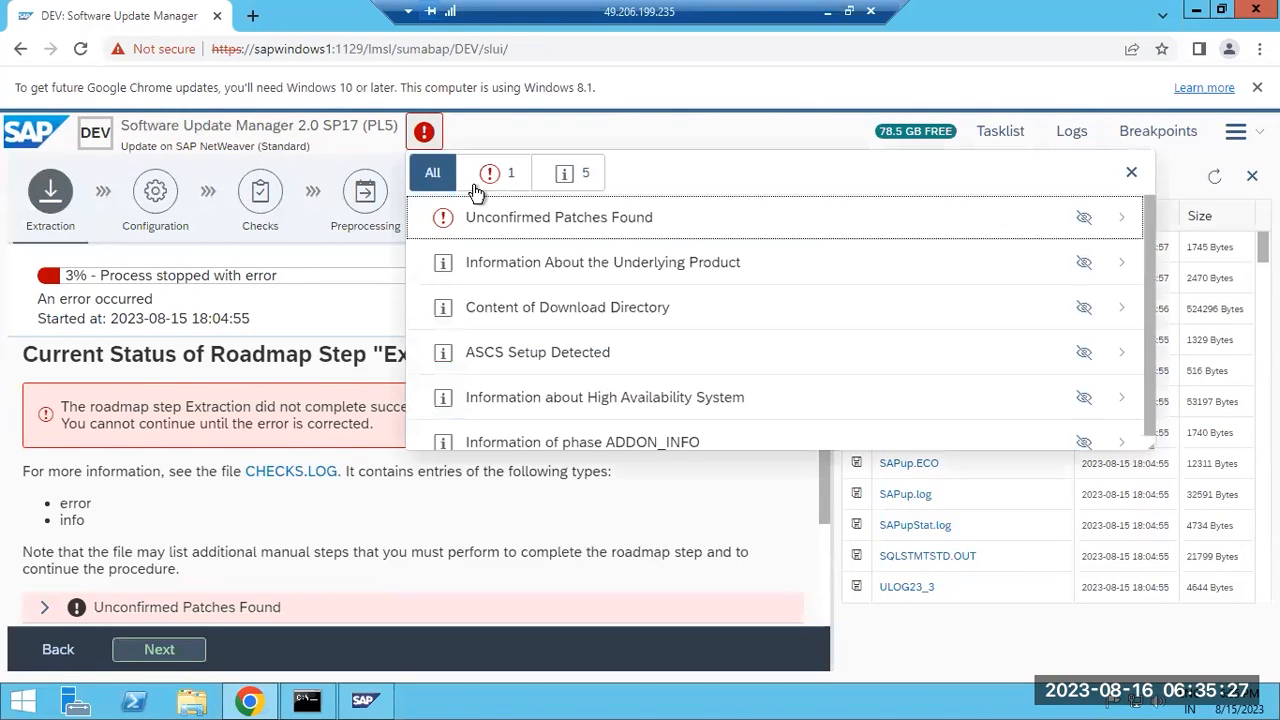
click(532, 218)
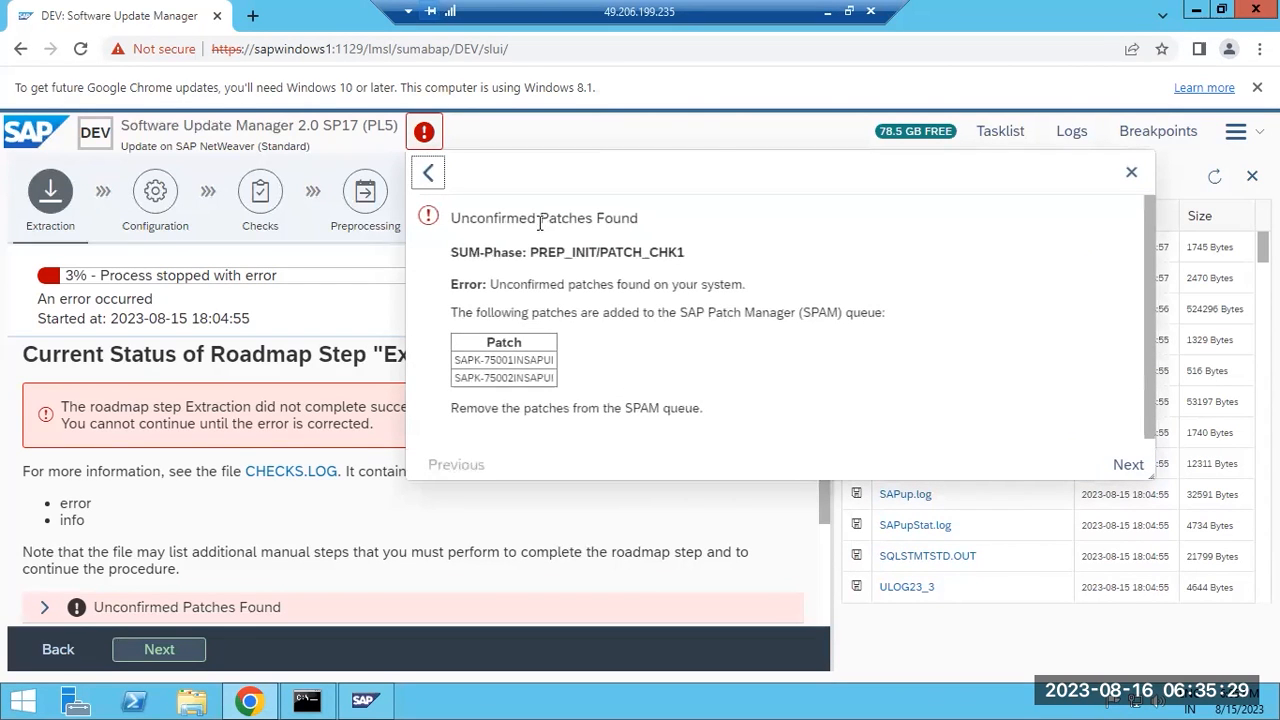
drag(622, 286, 676, 284)
drag(455, 364, 551, 374)
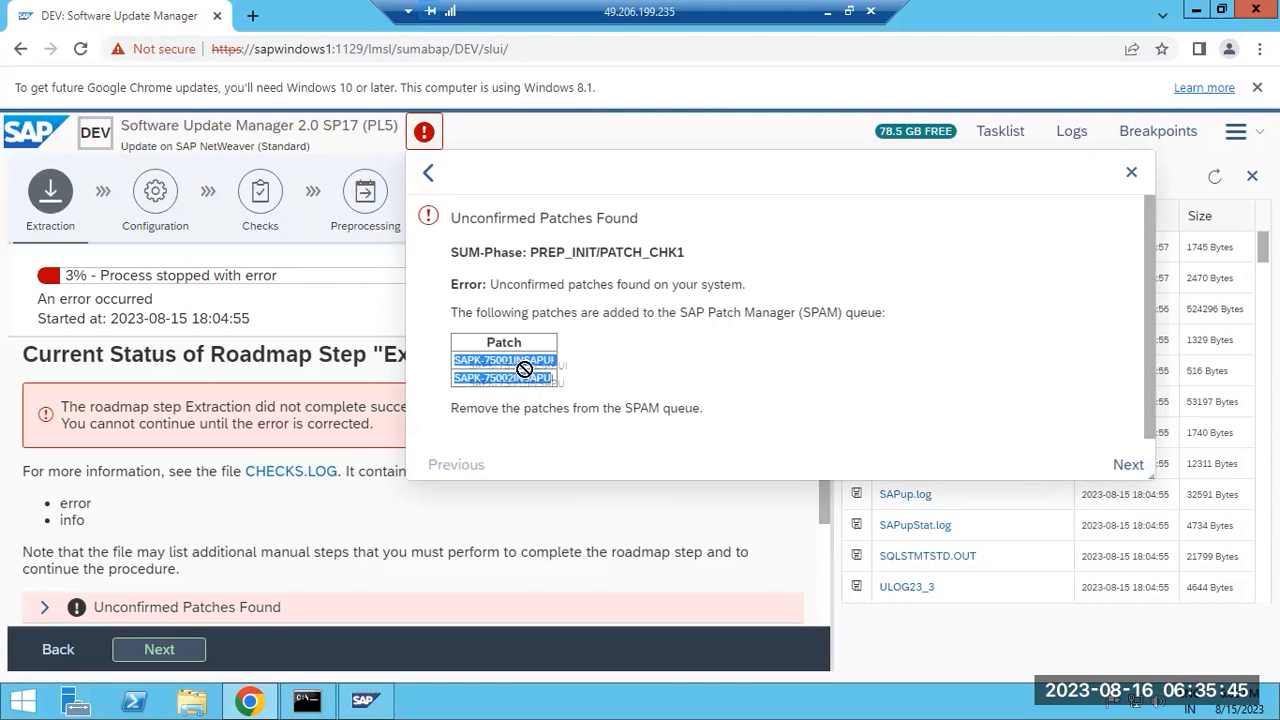
drag(514, 407, 707, 421)
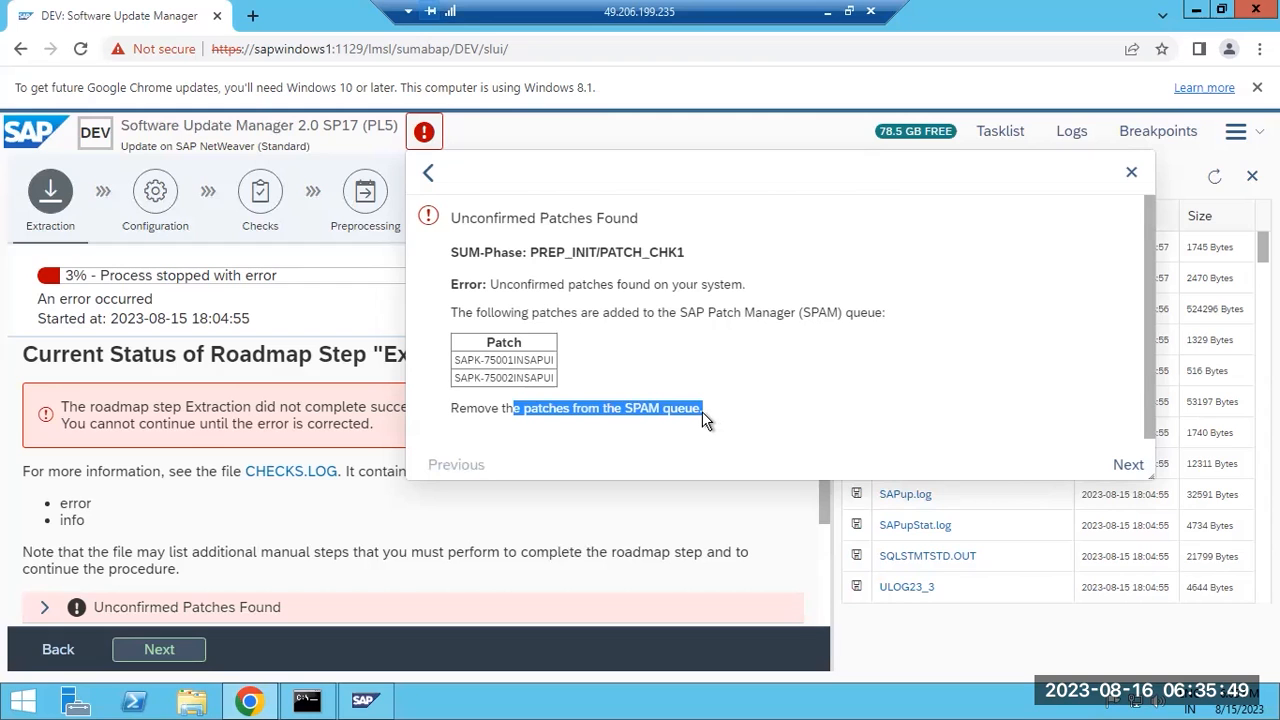
click(1131, 173)
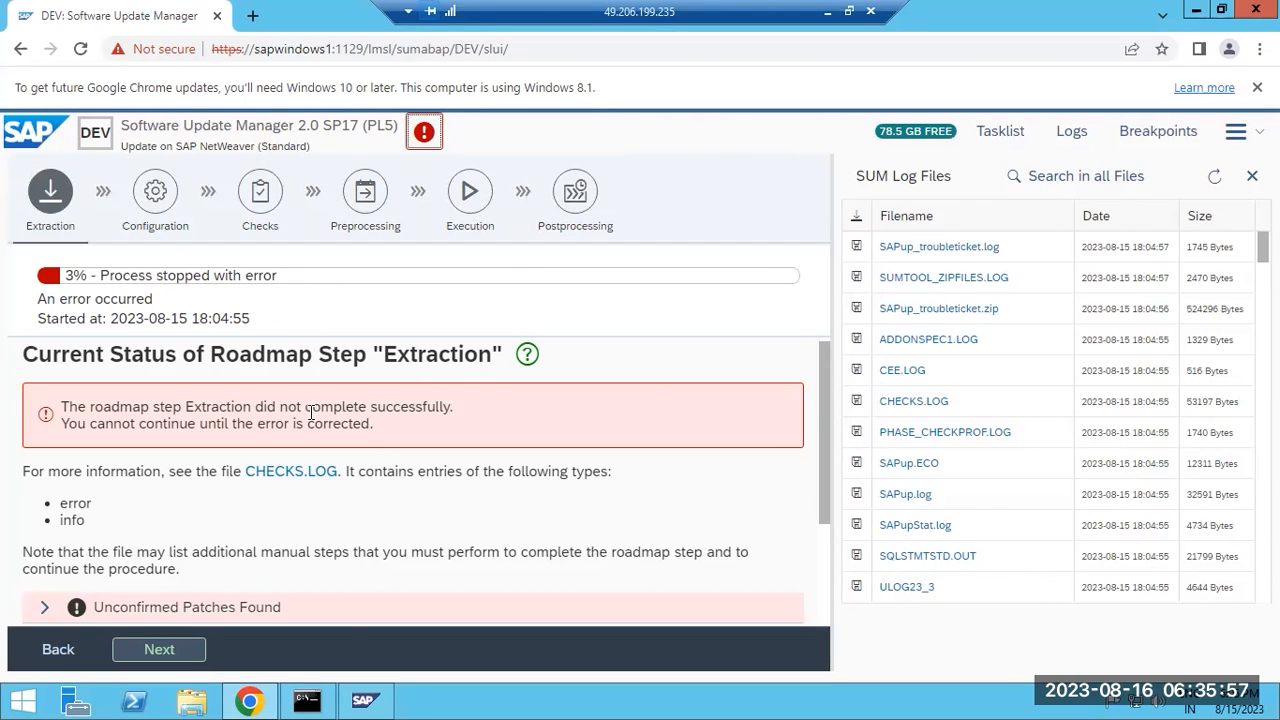
click(827, 11)
key(super+r)
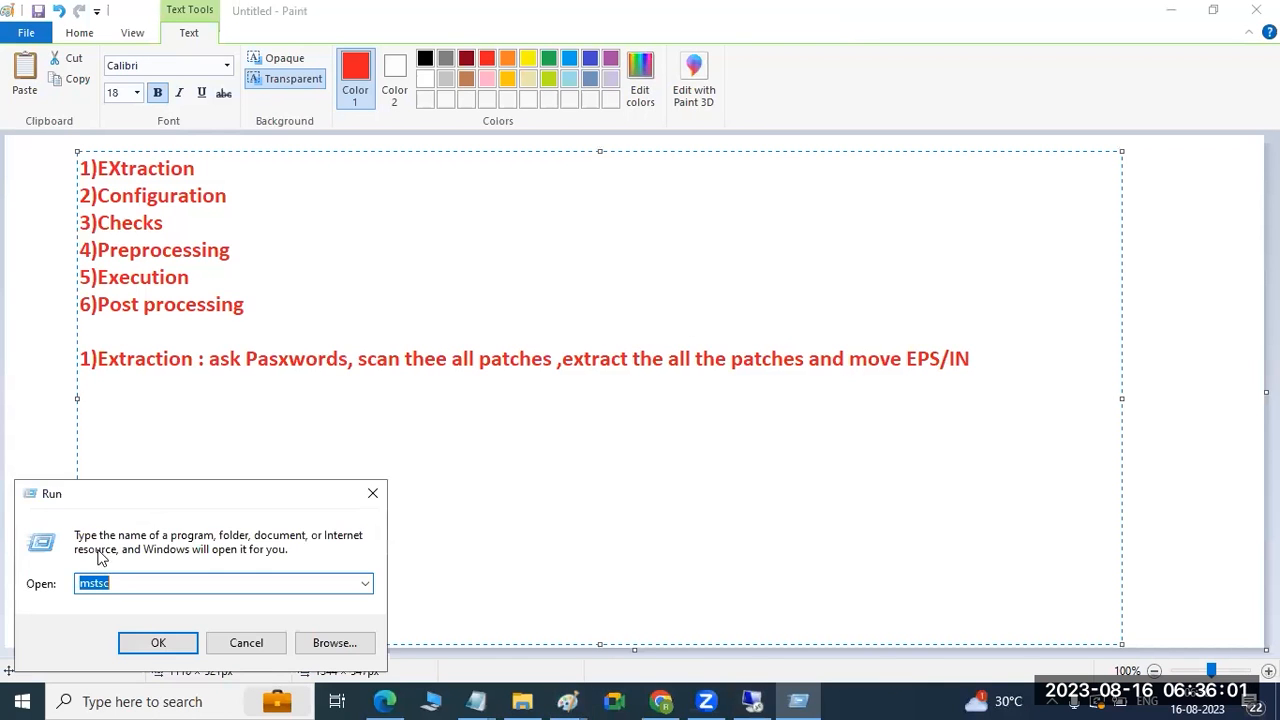
click(160, 640)
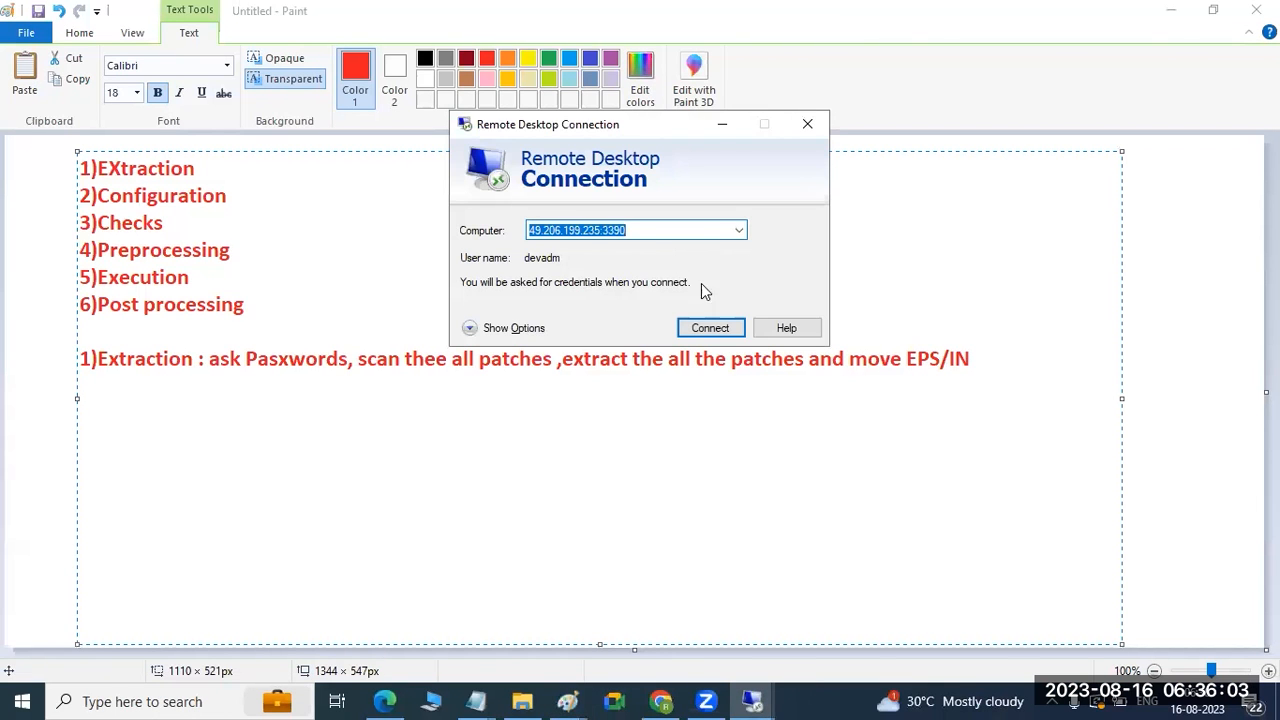
click(709, 328)
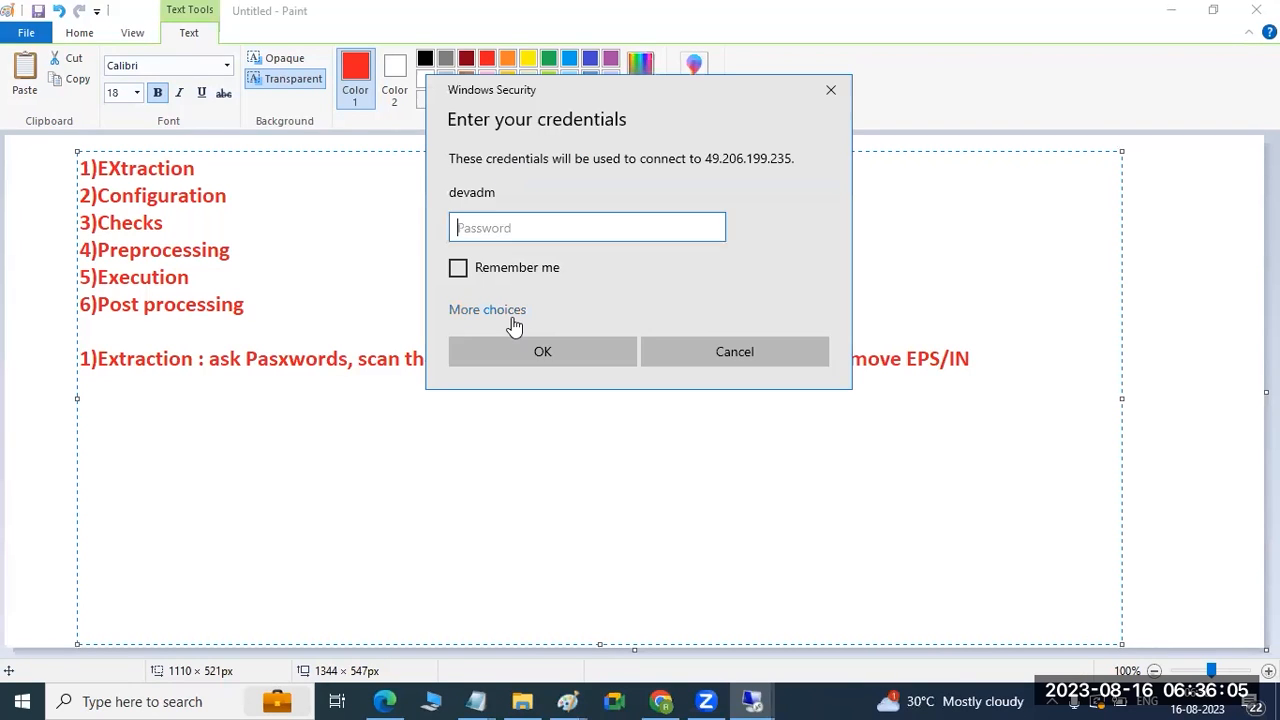
click(508, 311)
click(538, 386)
text(Adm)
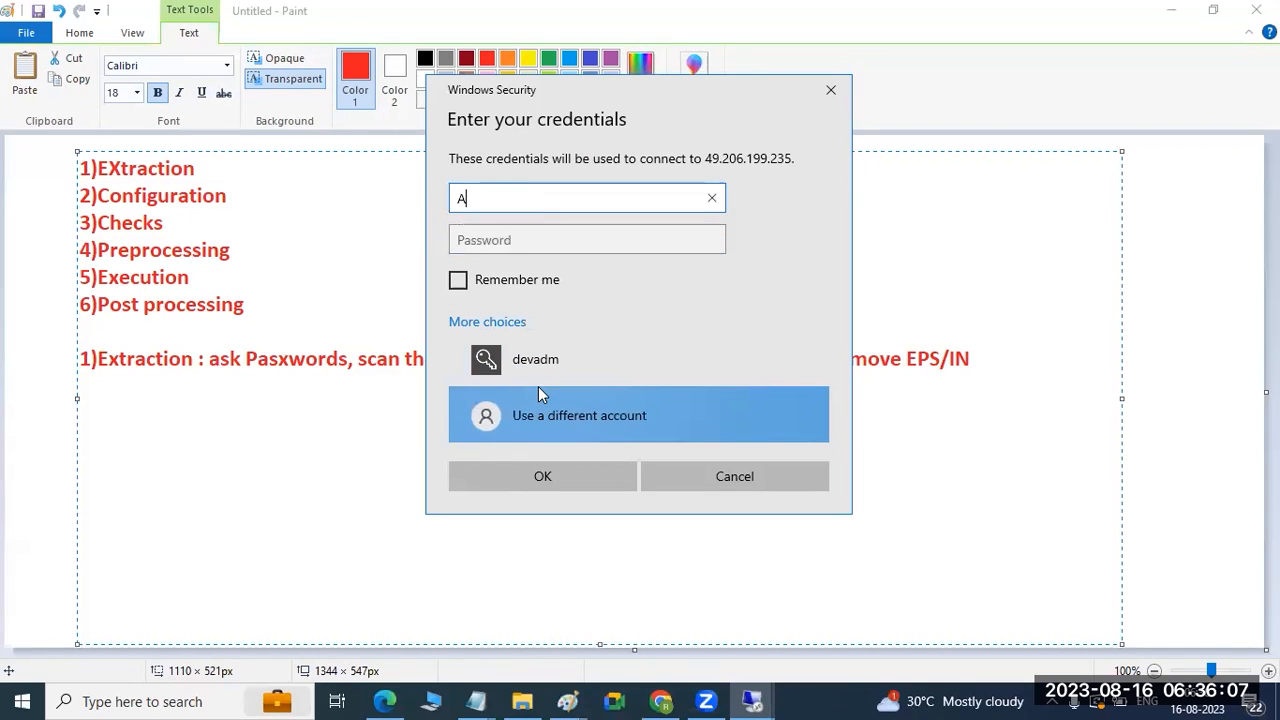
text(inistrator)
text(***********)
key(Return)
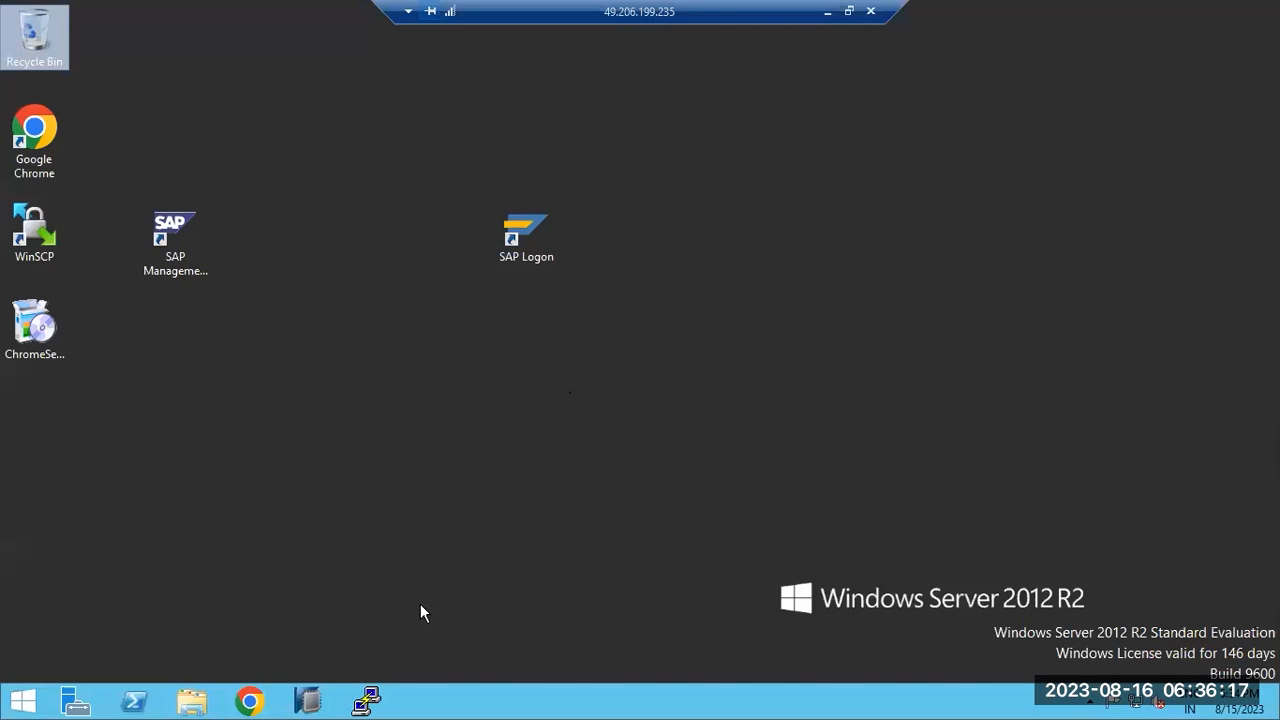
Log on to DEVELOPMENT in client 000 as ddic and start the Support Package Manager (SPAM).
double_click(530, 232)
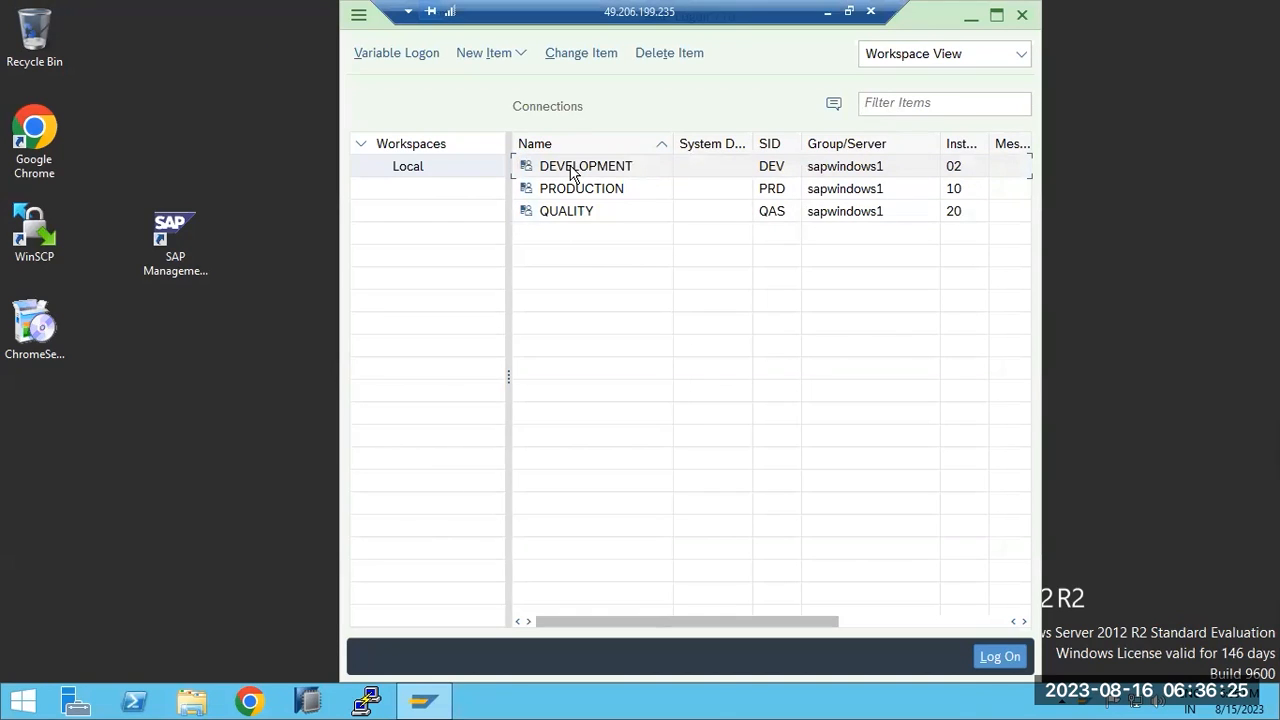
double_click(573, 174)
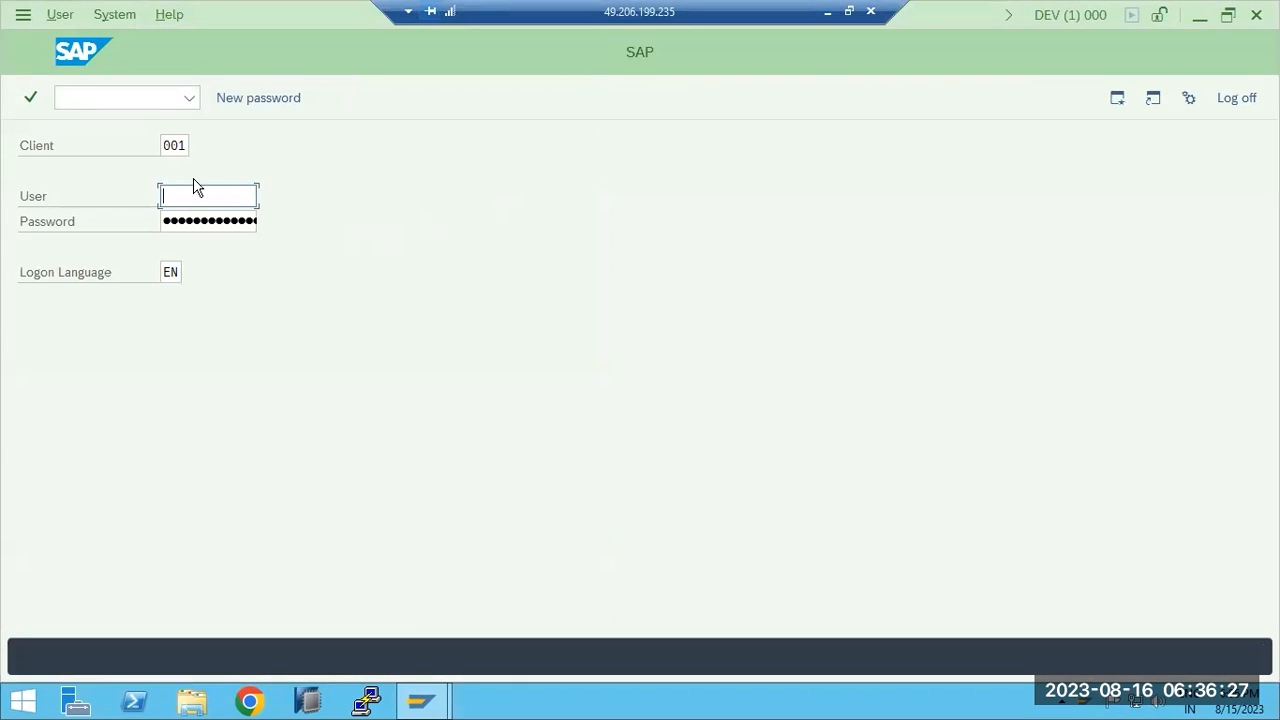
click(189, 150)
double_click(189, 150)
text(000)
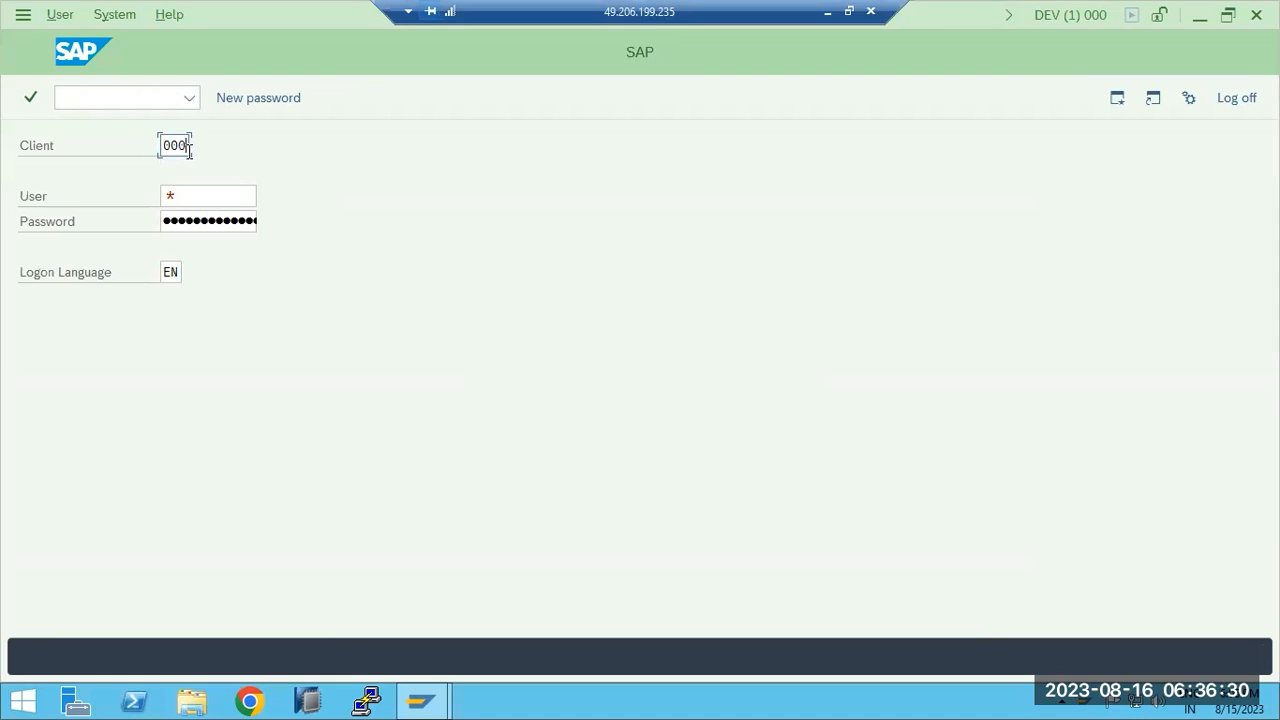
key(Tab)
text(ddic)
key(Tab)
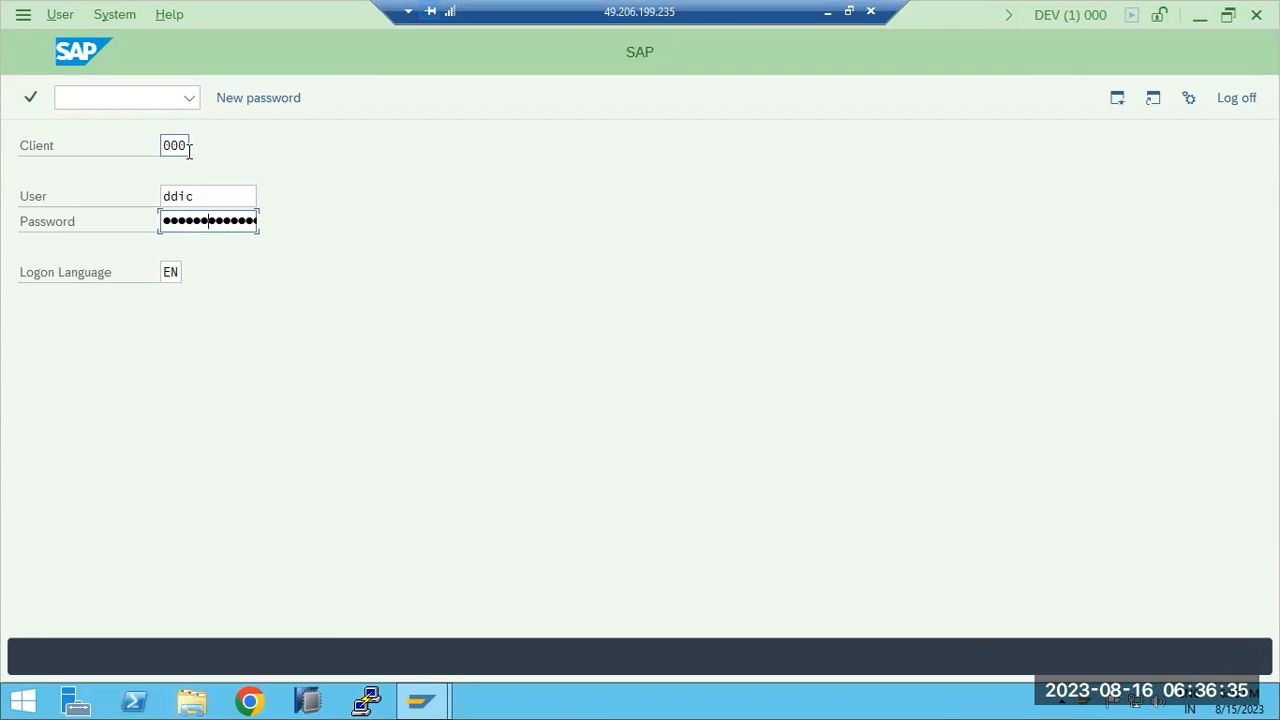
key(Return)
key(Return)
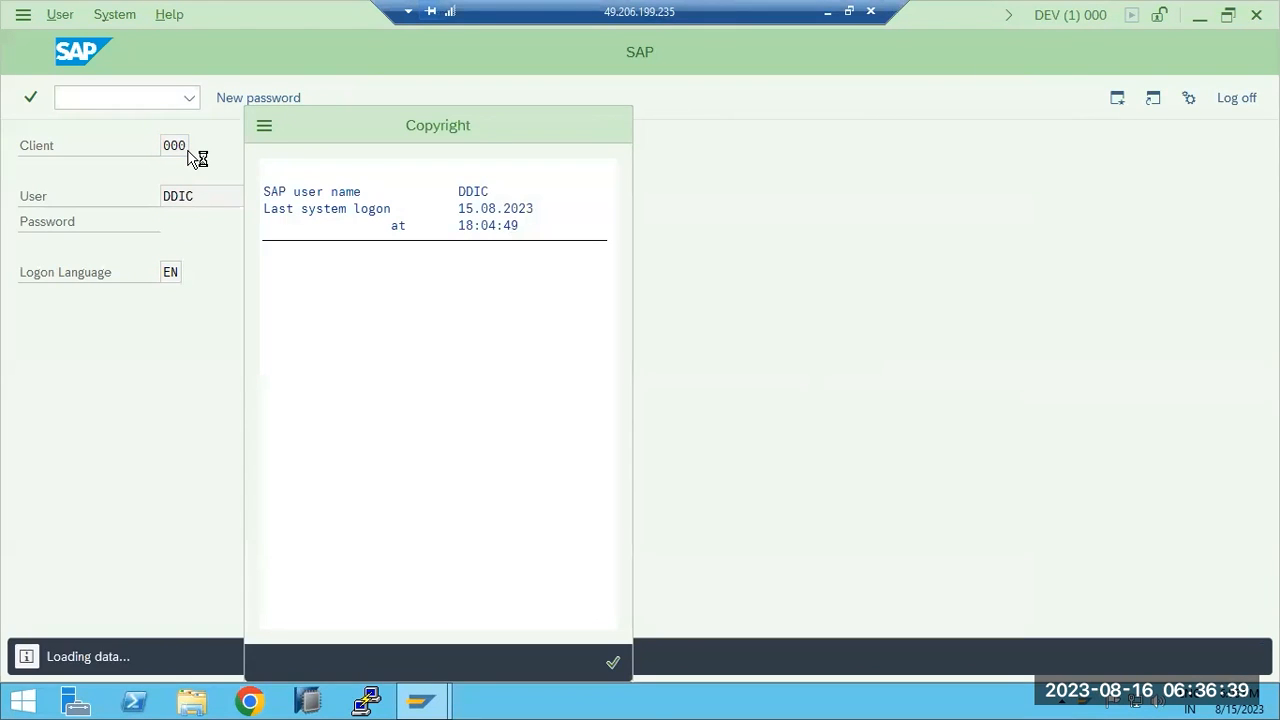
text(spam)
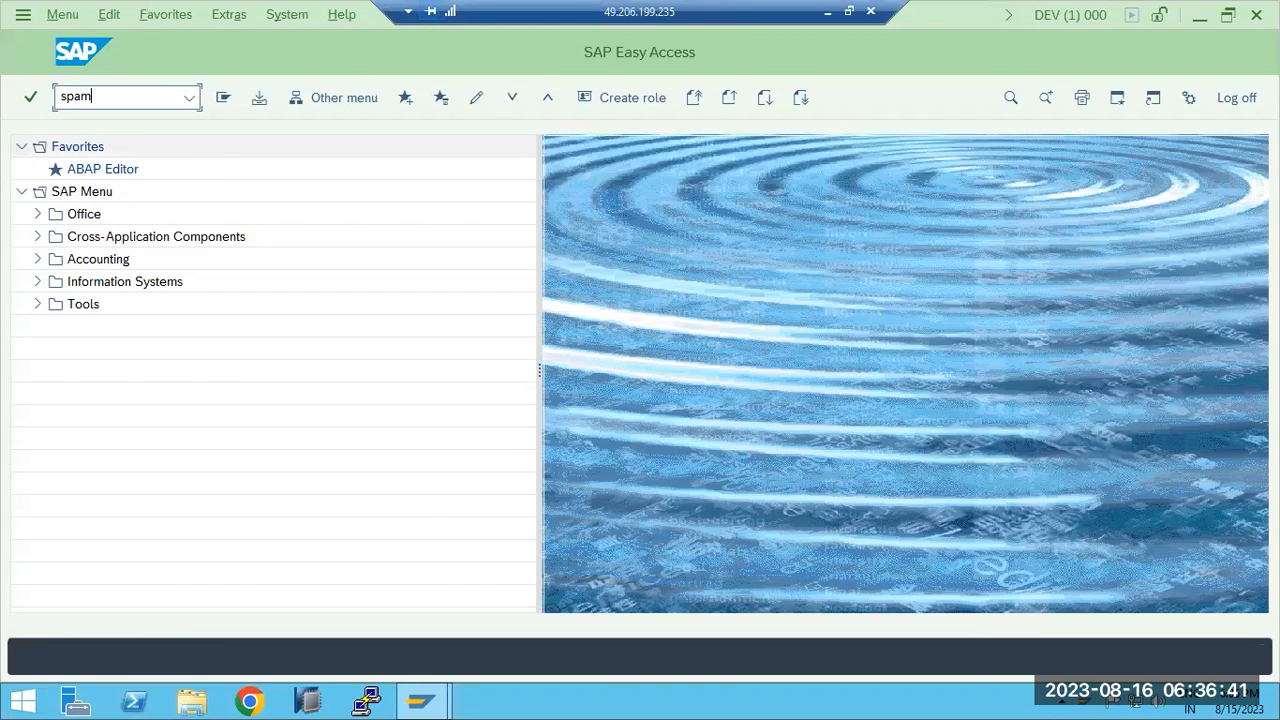
key(Return)
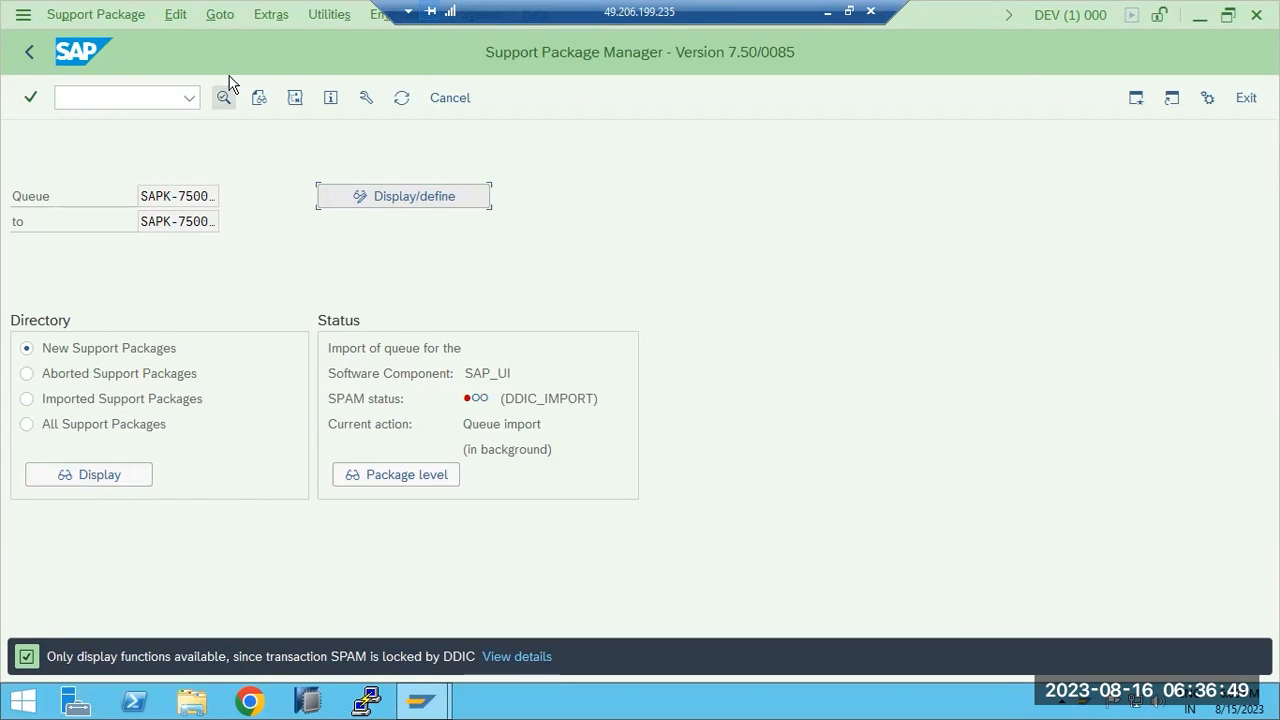
In SPAM, check the queue status: SAP_UI is still stuck in DDIC_IMPORT.
click(222, 16)
mouse_move(246, 44)
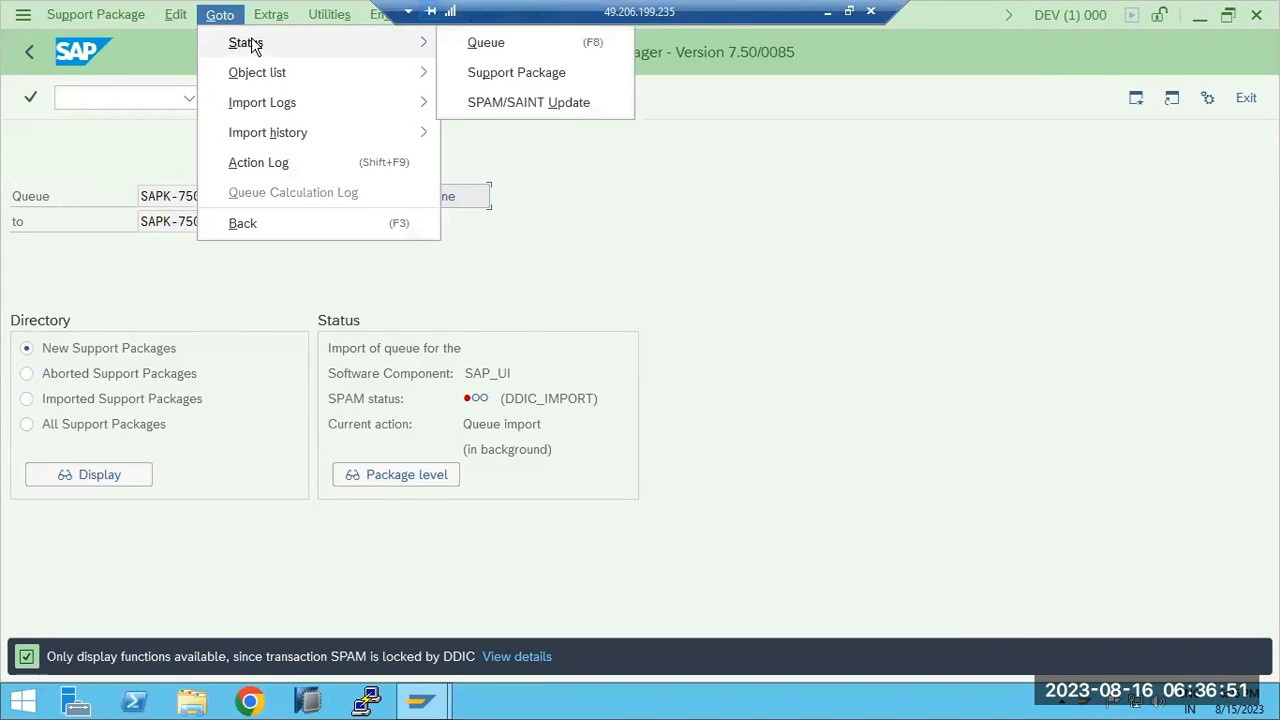
click(485, 43)
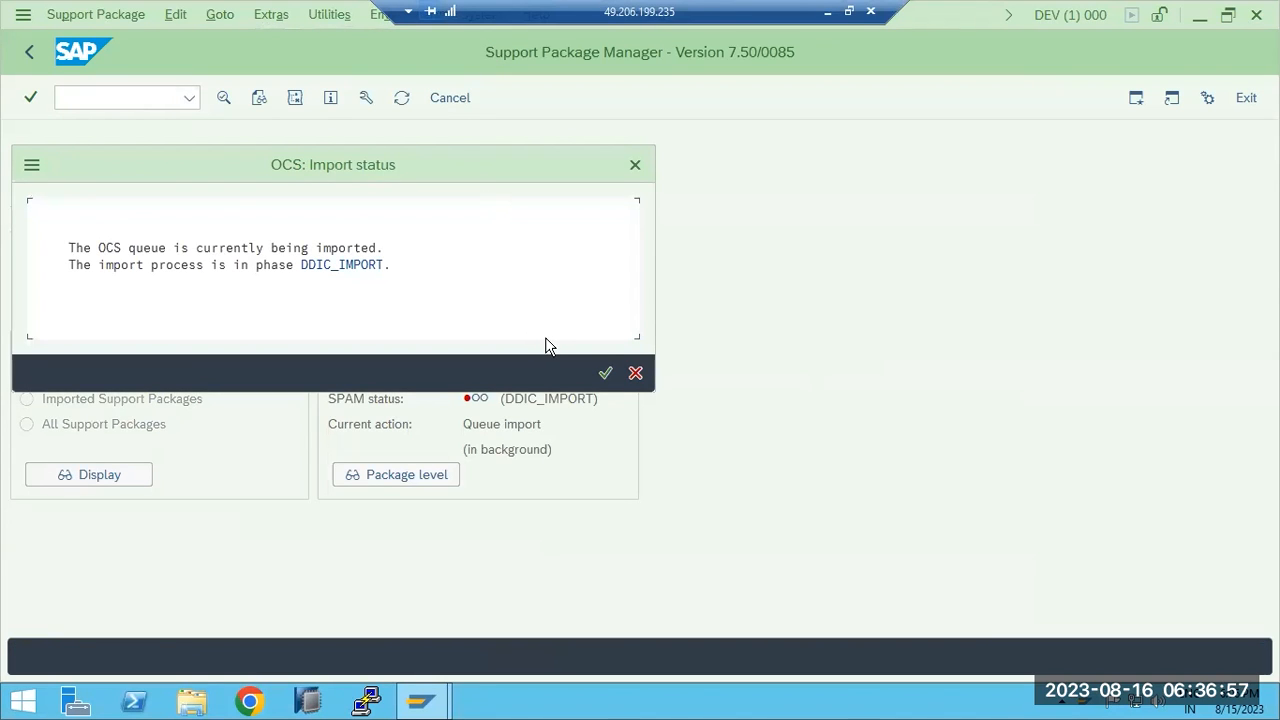
click(605, 373)
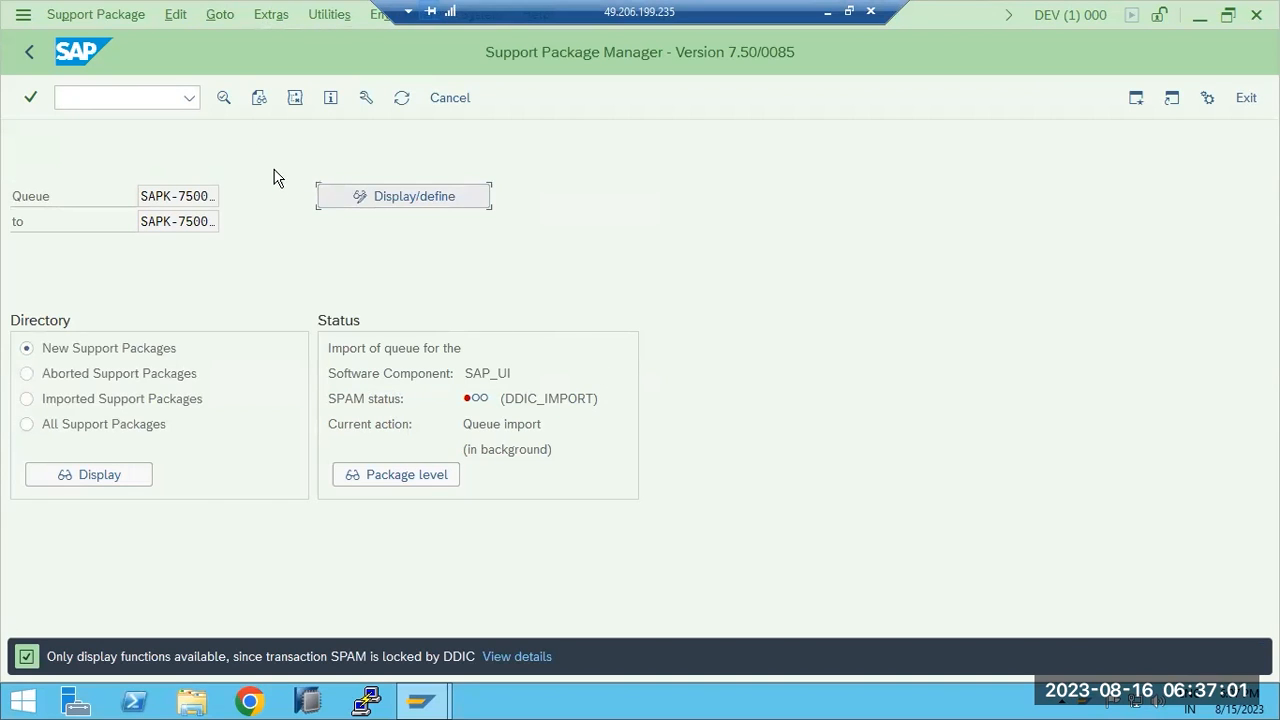
Browse the Goto and Extras menus without choosing anything, then prepare to enter a transaction.
click(220, 15)
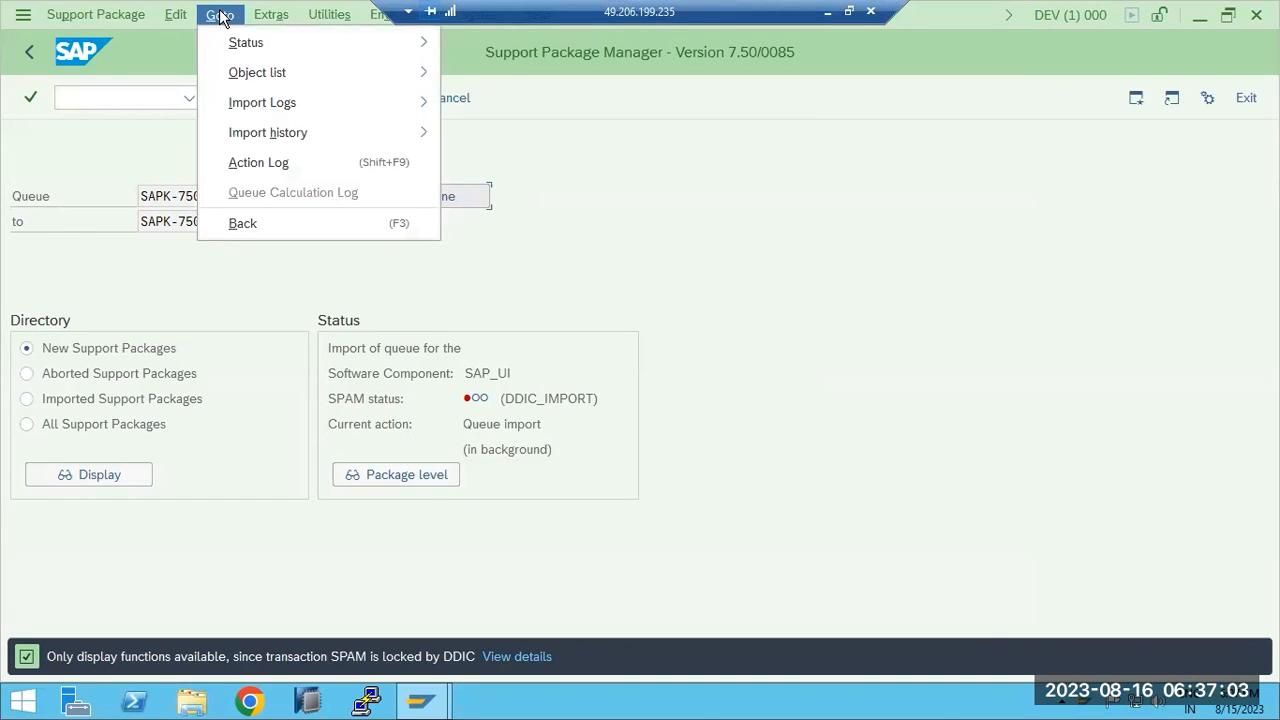
mouse_move(268, 18)
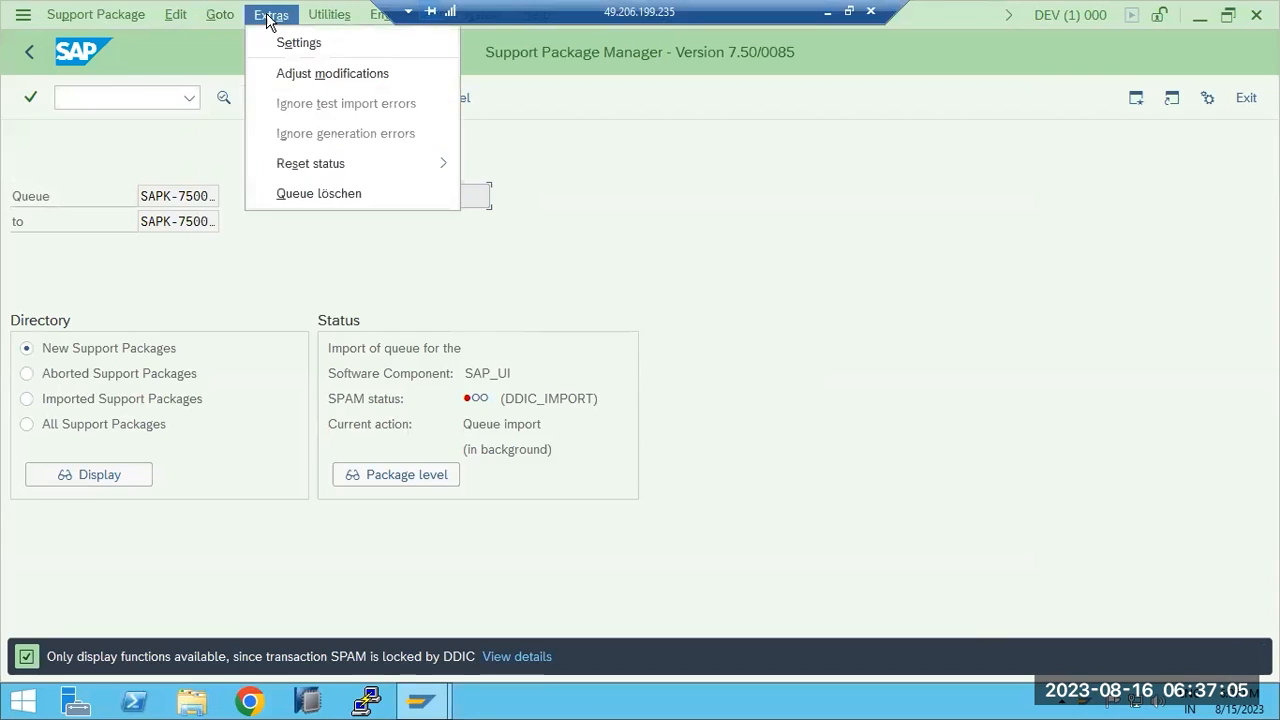
mouse_move(418, 170)
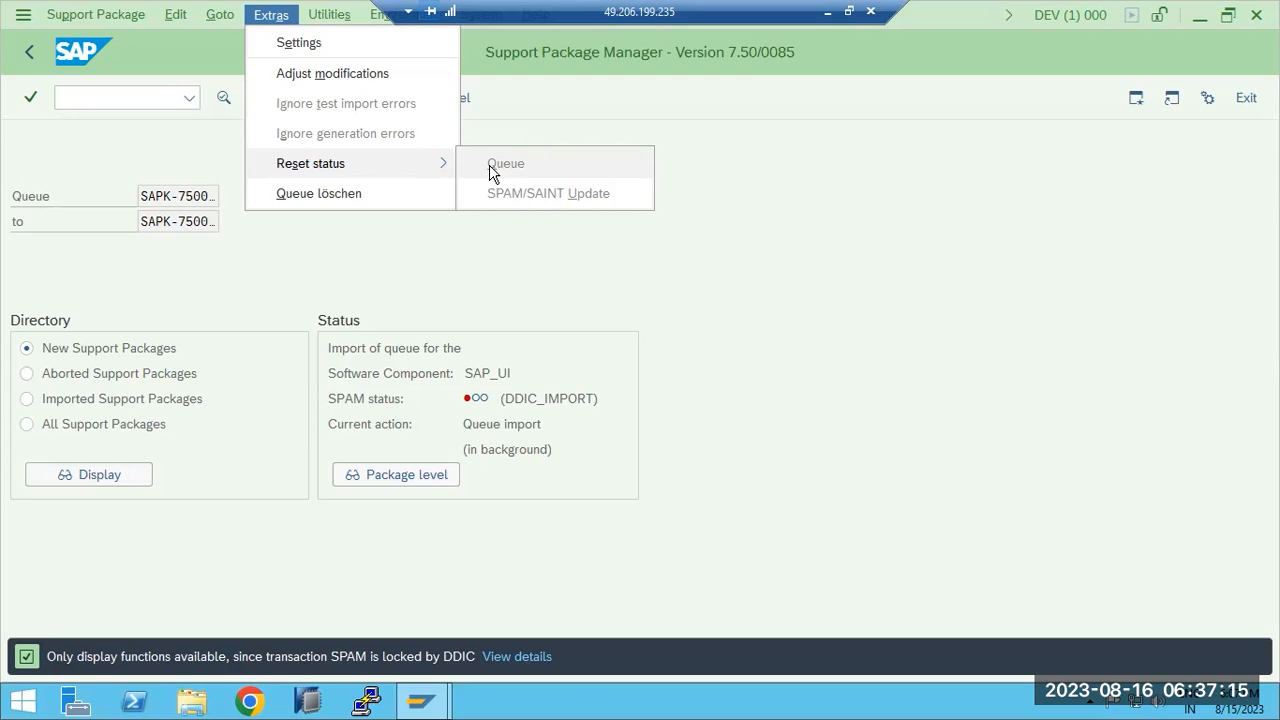
click(322, 16)
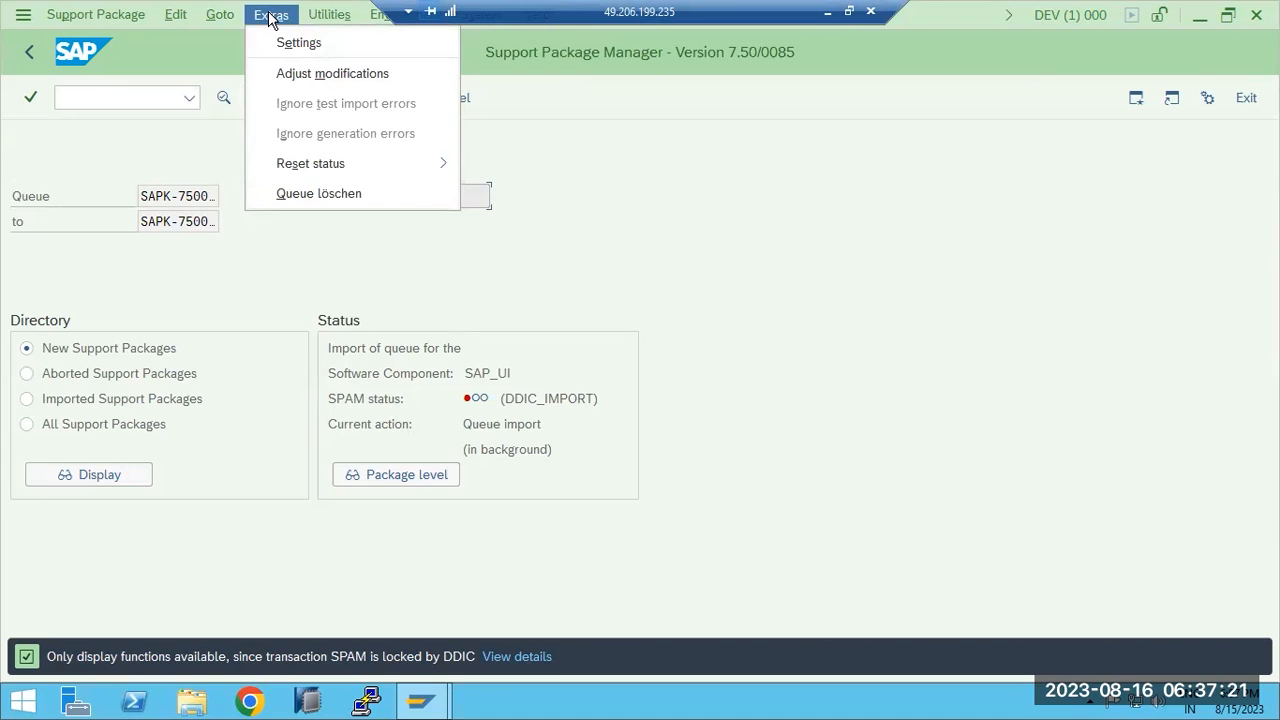
click(228, 22)
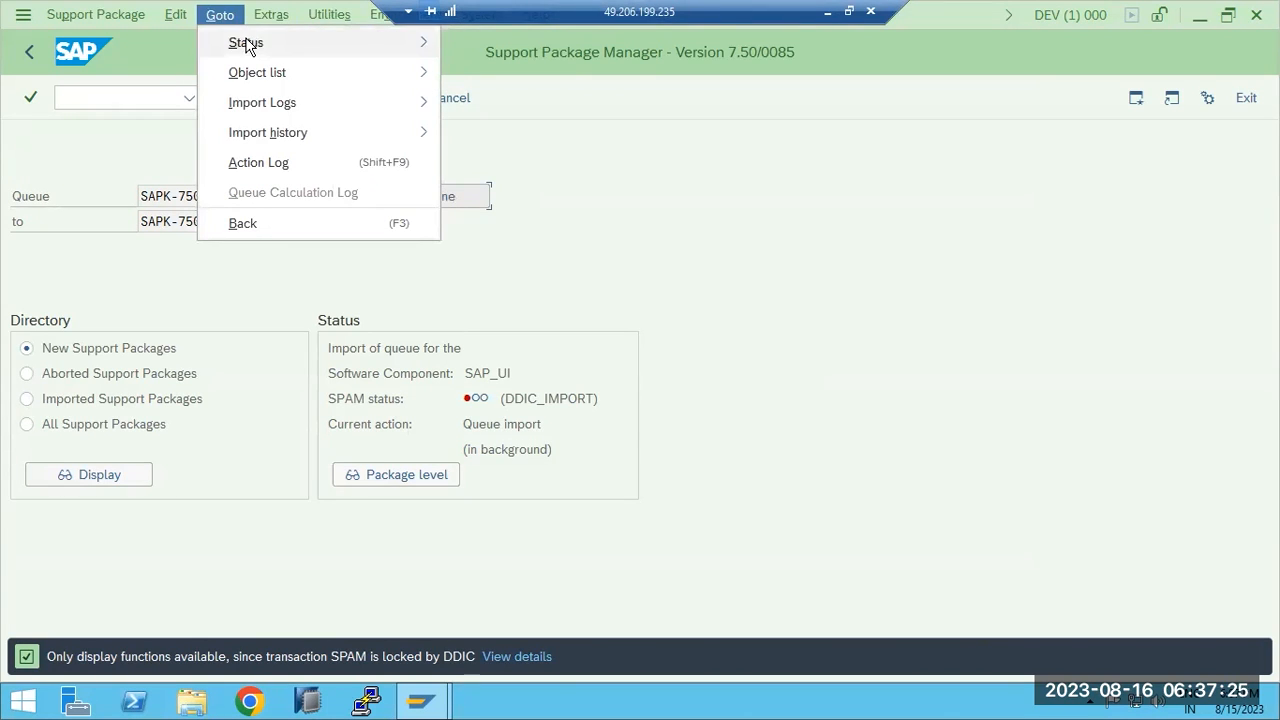
mouse_move(248, 46)
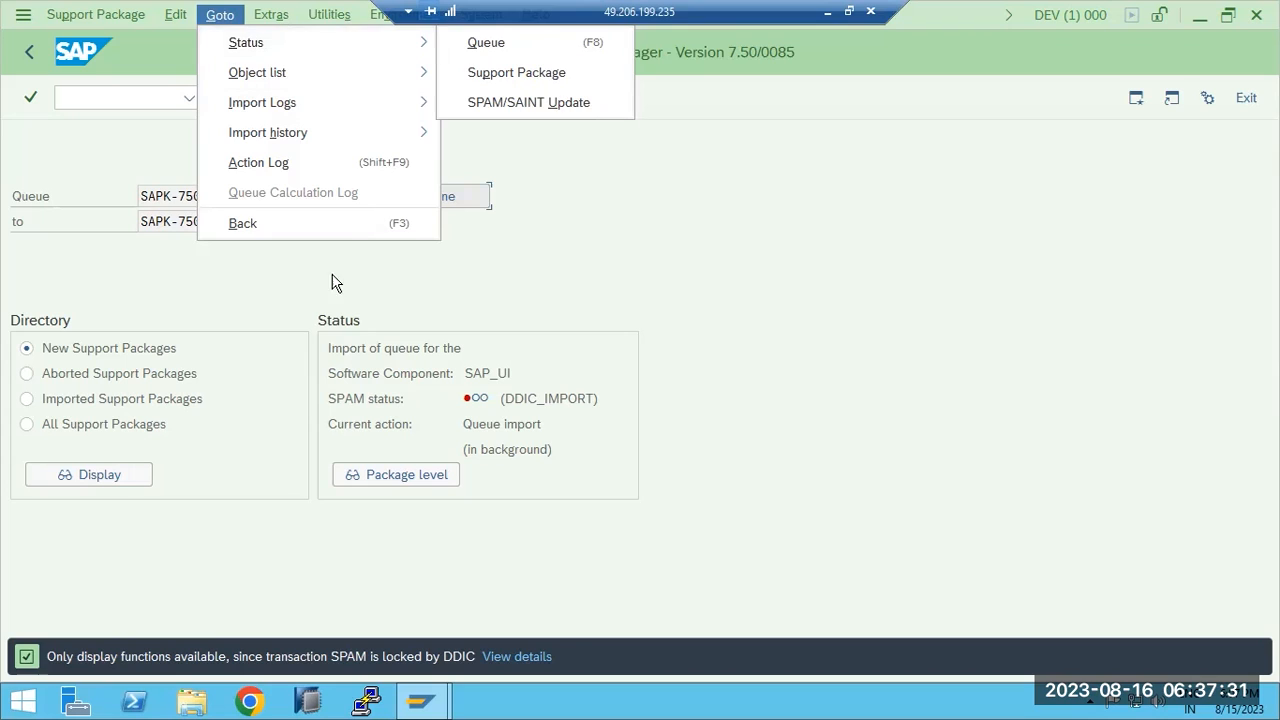
click(587, 416)
click(75, 95)
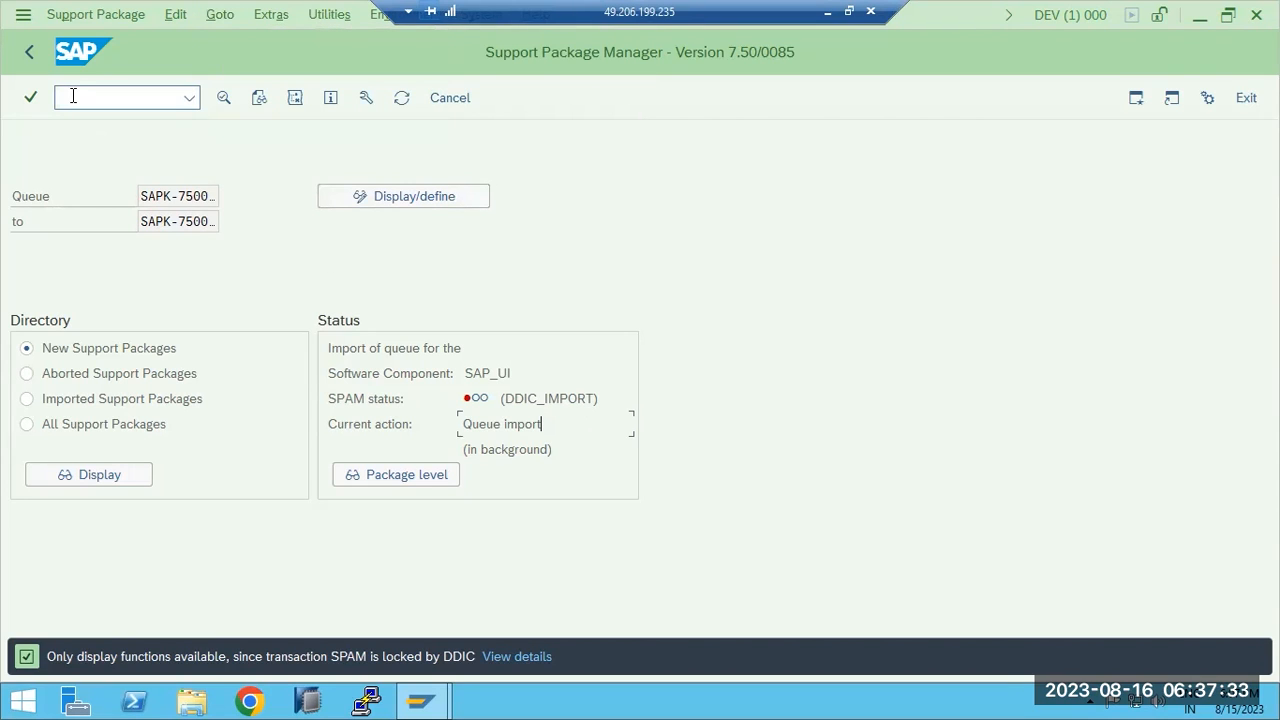
In SM37, list the DDIC background jobs for 15.08.2023, then return to the selection criteria.
text(/nsm37)
key(Return)
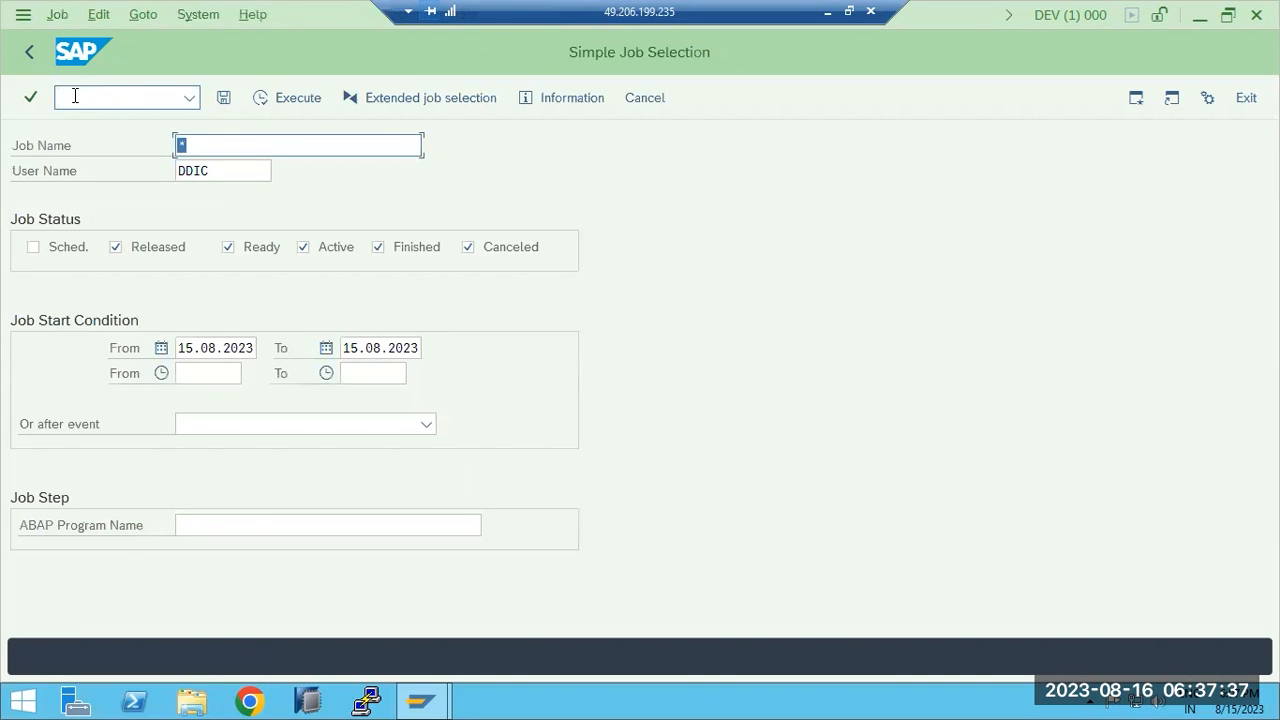
click(285, 99)
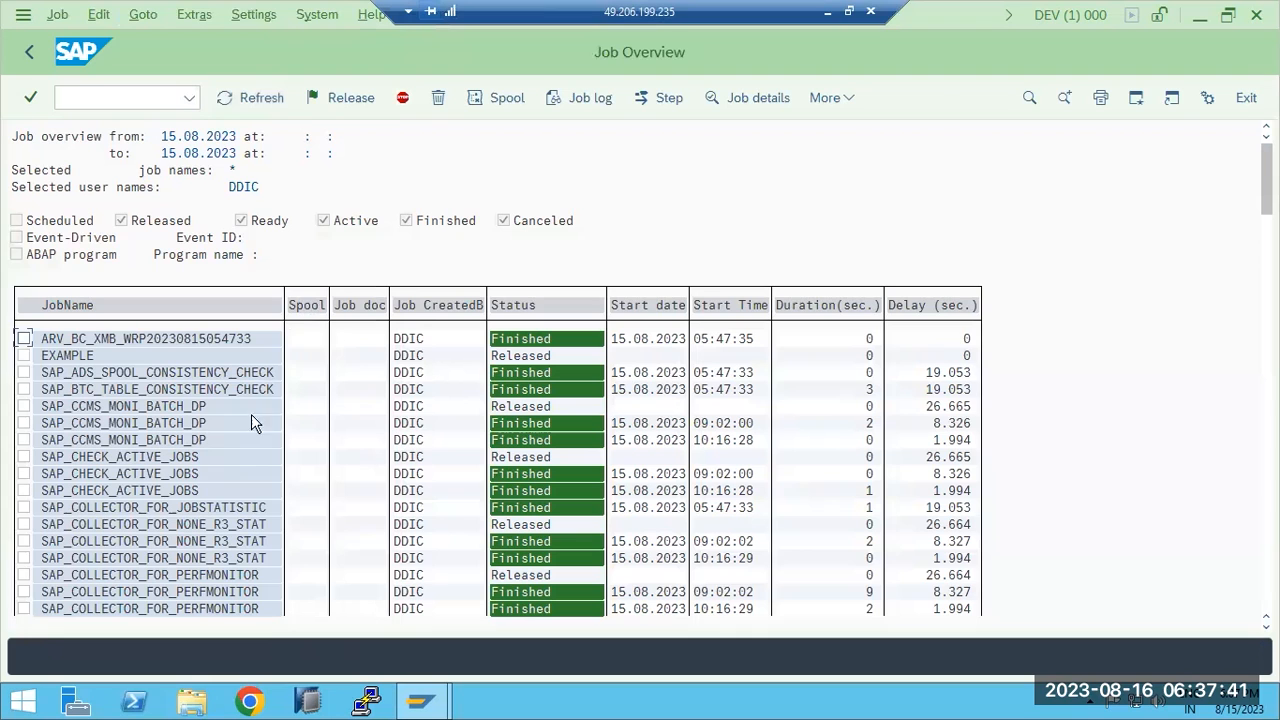
scroll(244, 452, down, 5)
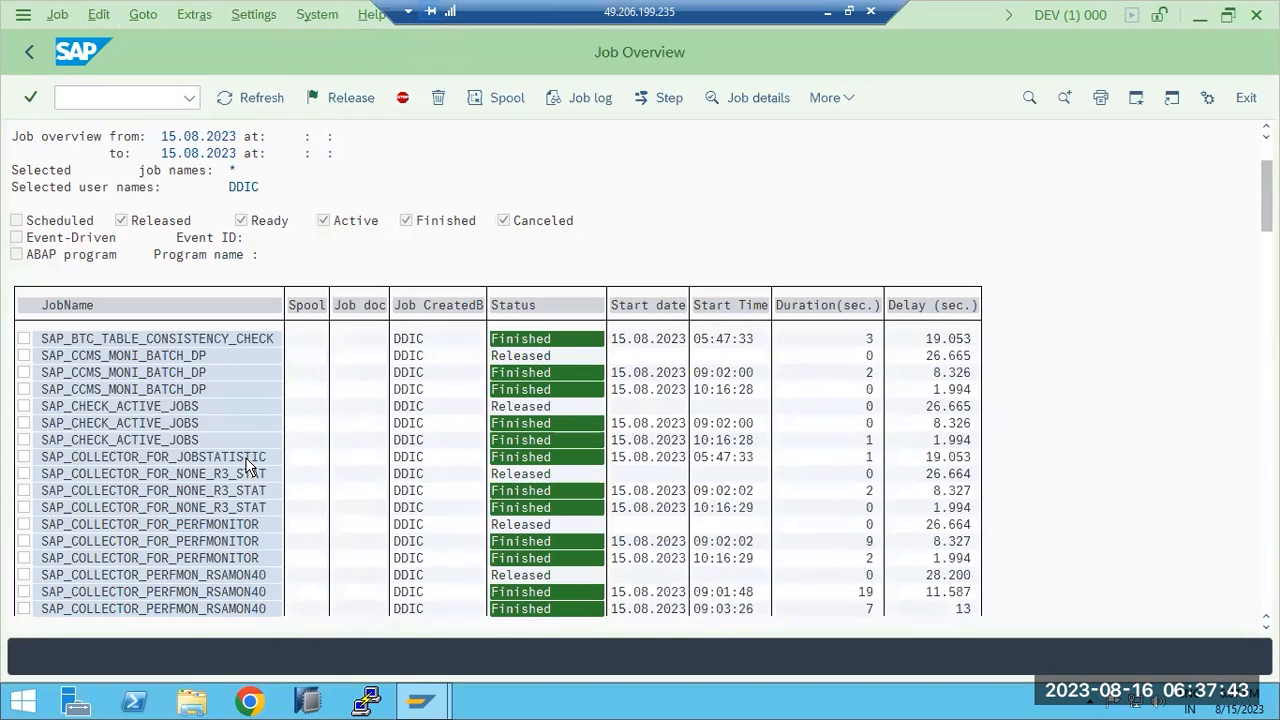
click(30, 53)
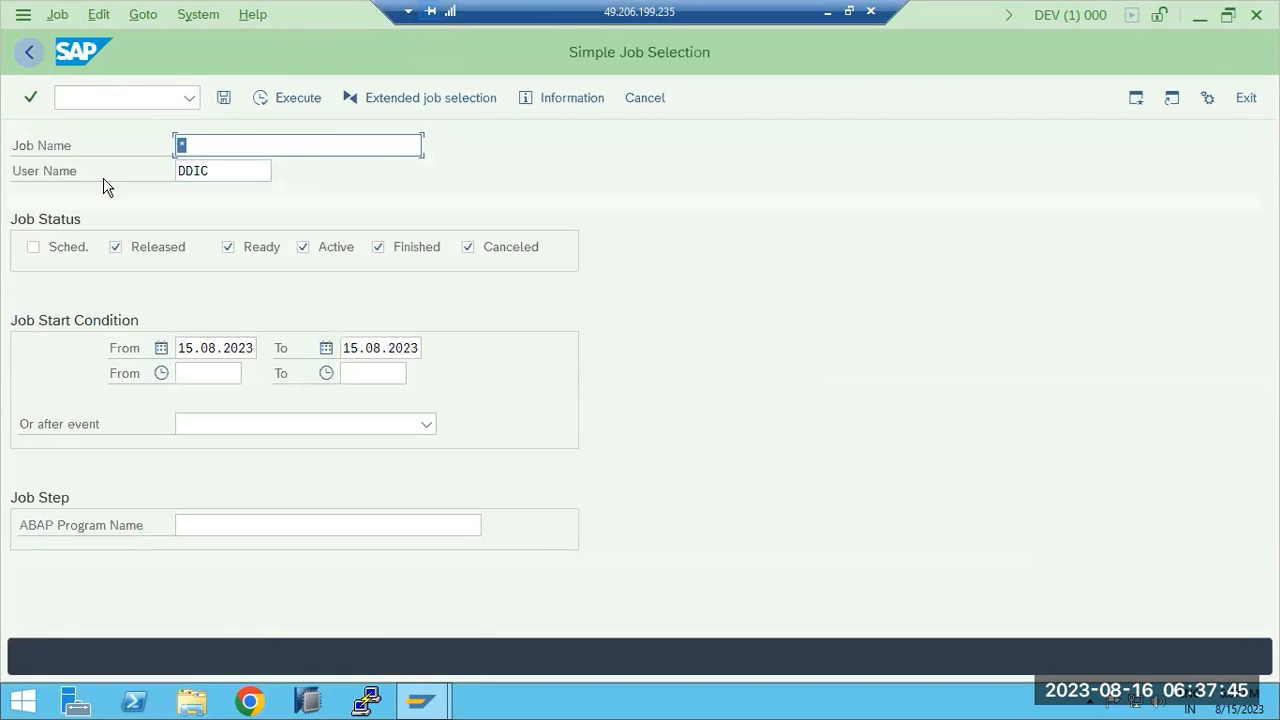
Rerun the job selection for Active jobs only, with the From and To dates cleared.
click(415, 250)
key(Tab)
key(space)
click(268, 254)
click(221, 348)
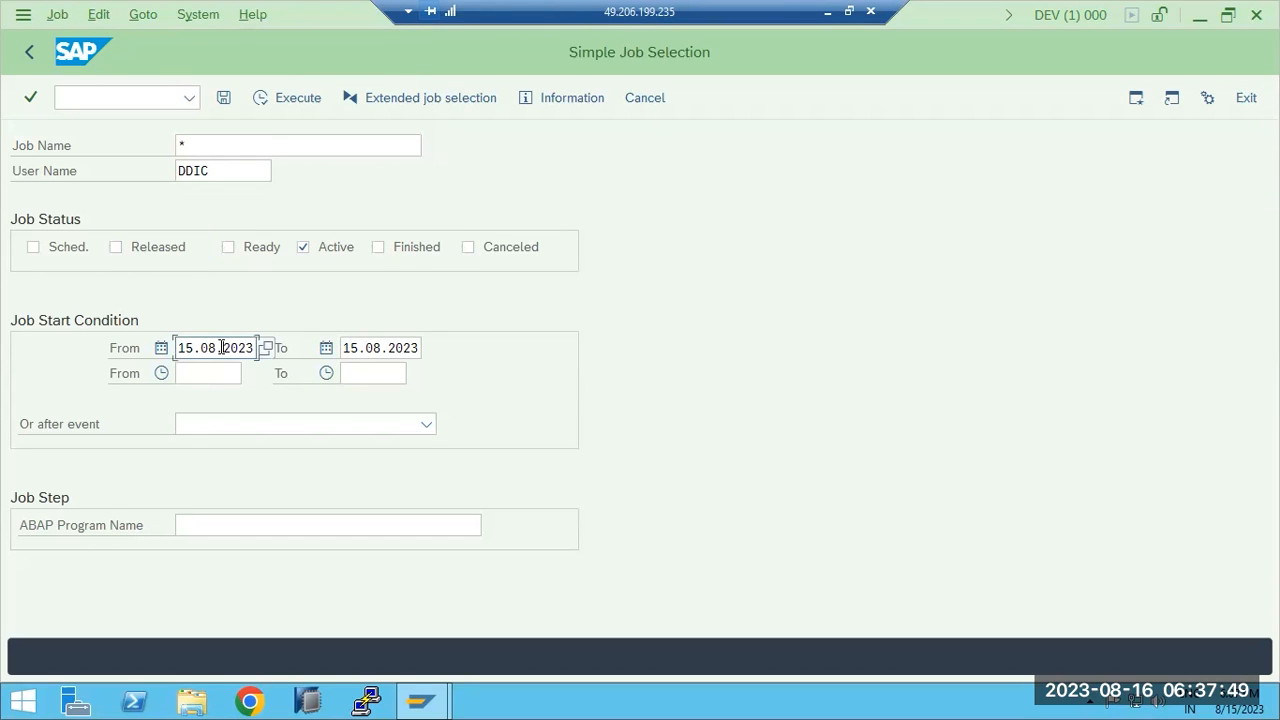
double_click(221, 348)
key(Delete)
key(Tab)
key(Delete)
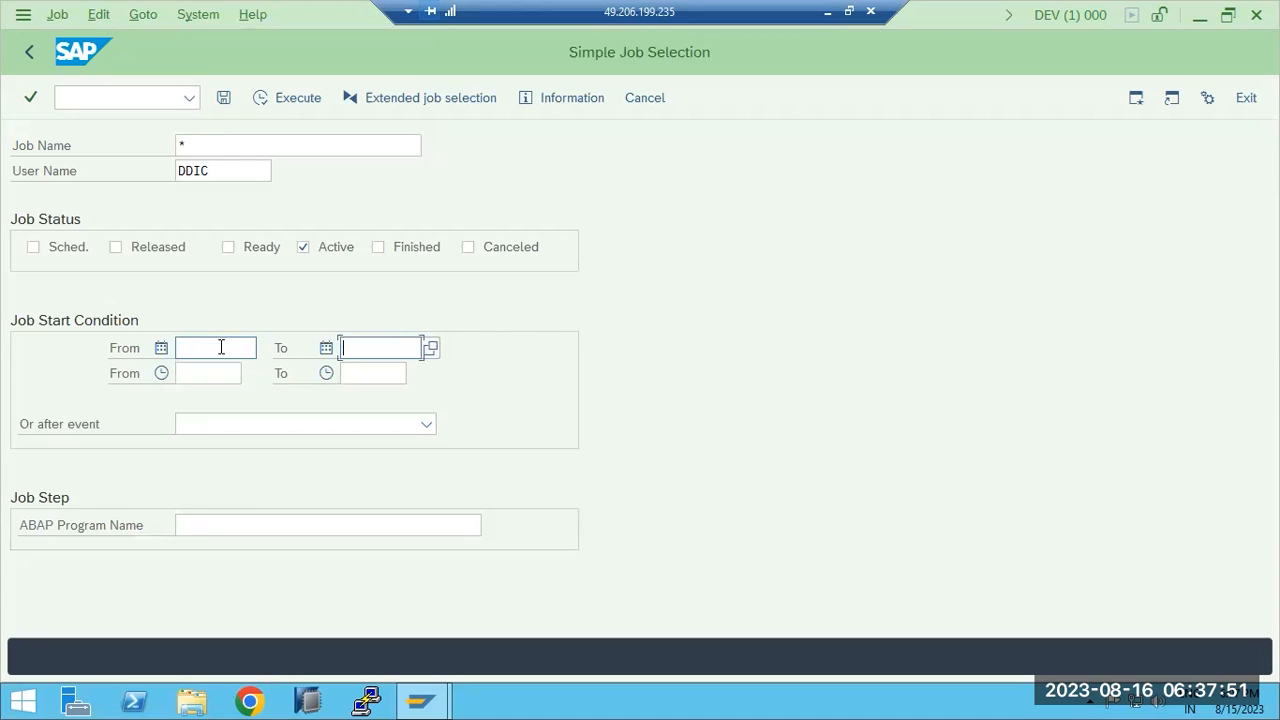
click(270, 99)
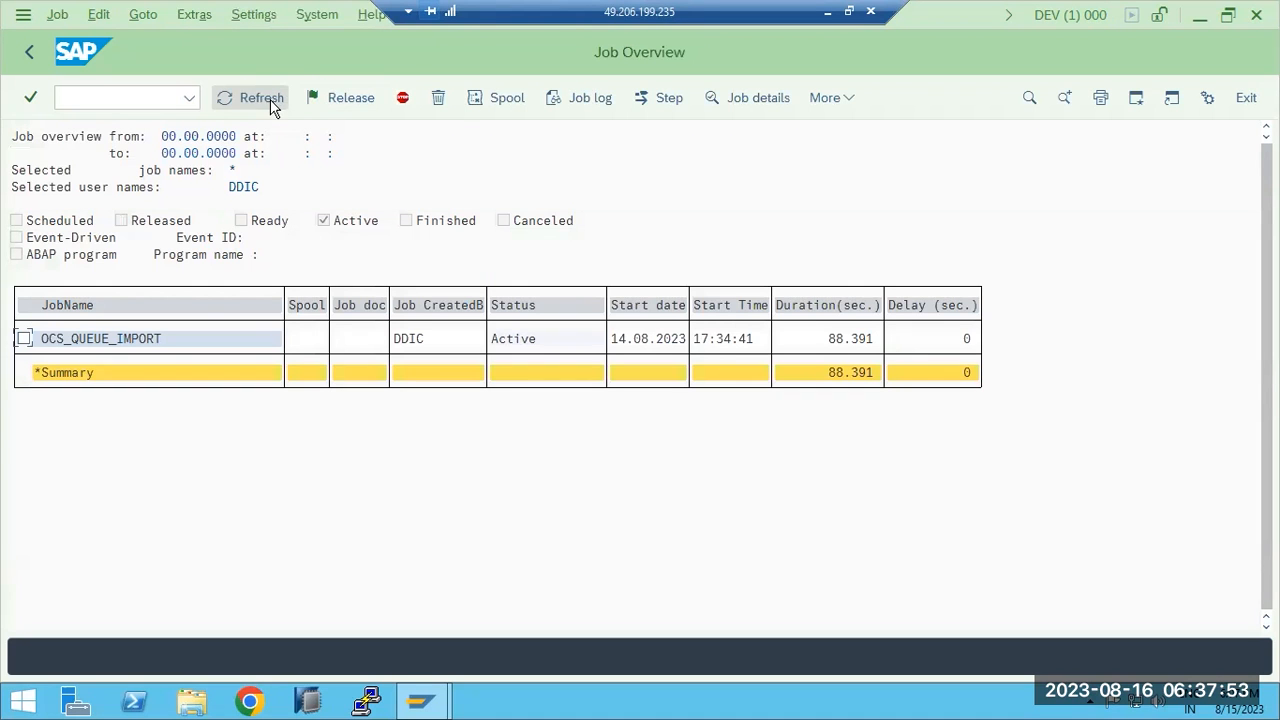
Cancel the active OCS_QUEUE_IMPORT job, refresh the list, and return to SAP Easy Access.
click(24, 339)
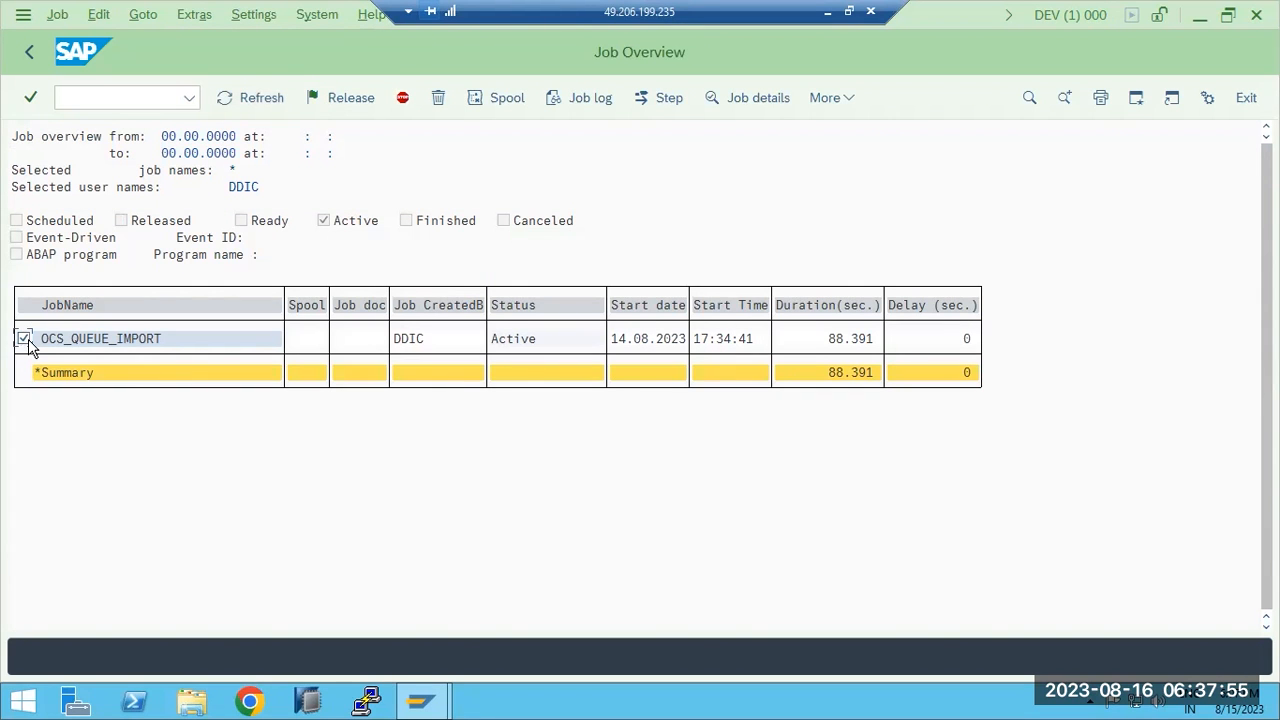
click(60, 16)
click(108, 73)
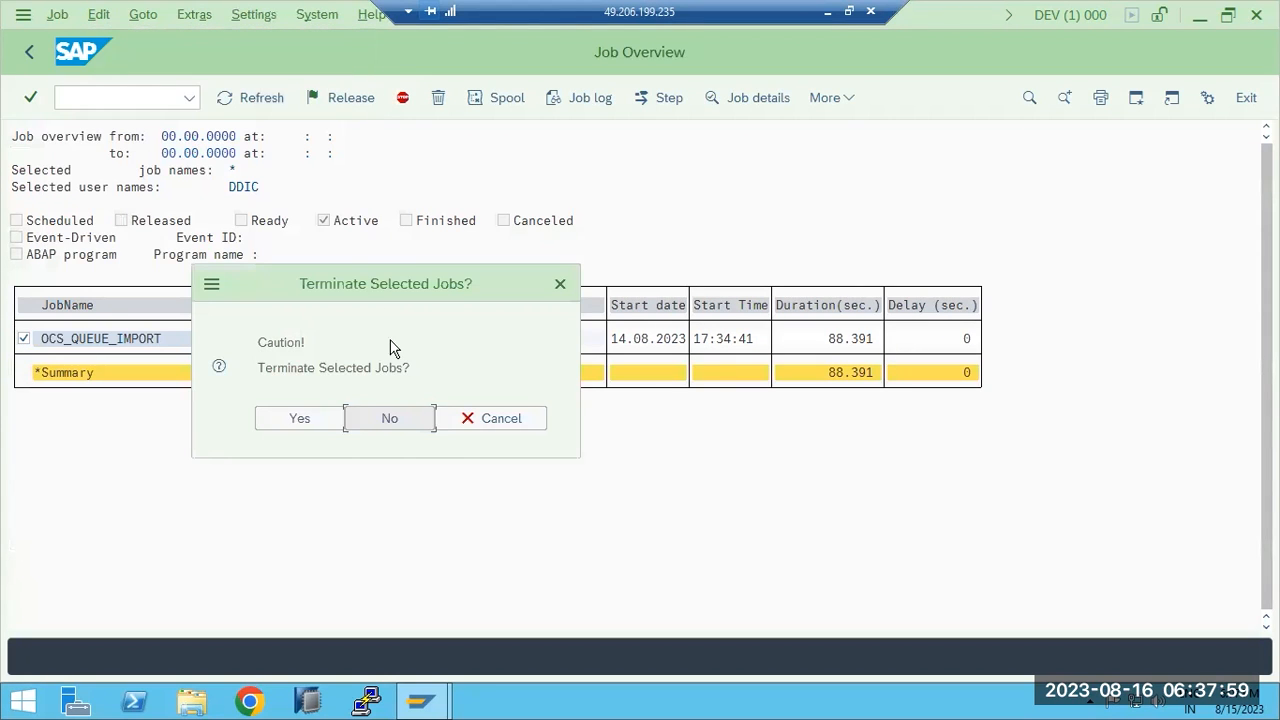
click(298, 419)
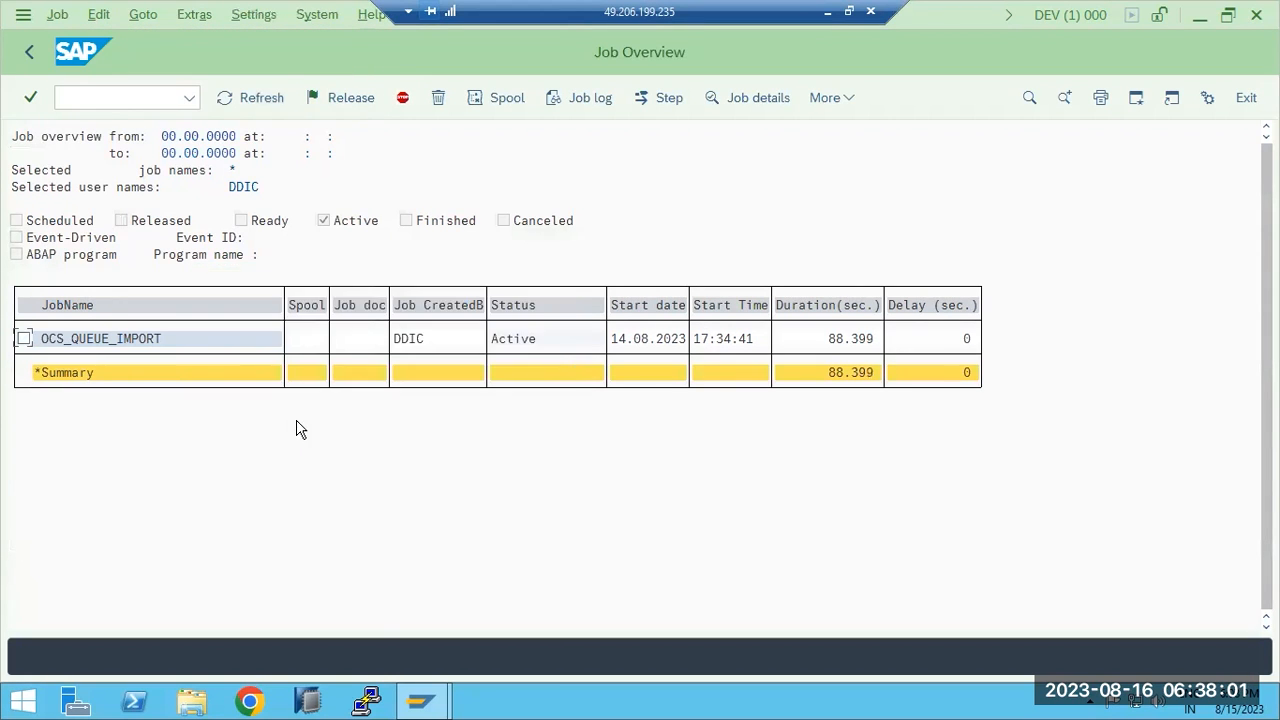
click(235, 107)
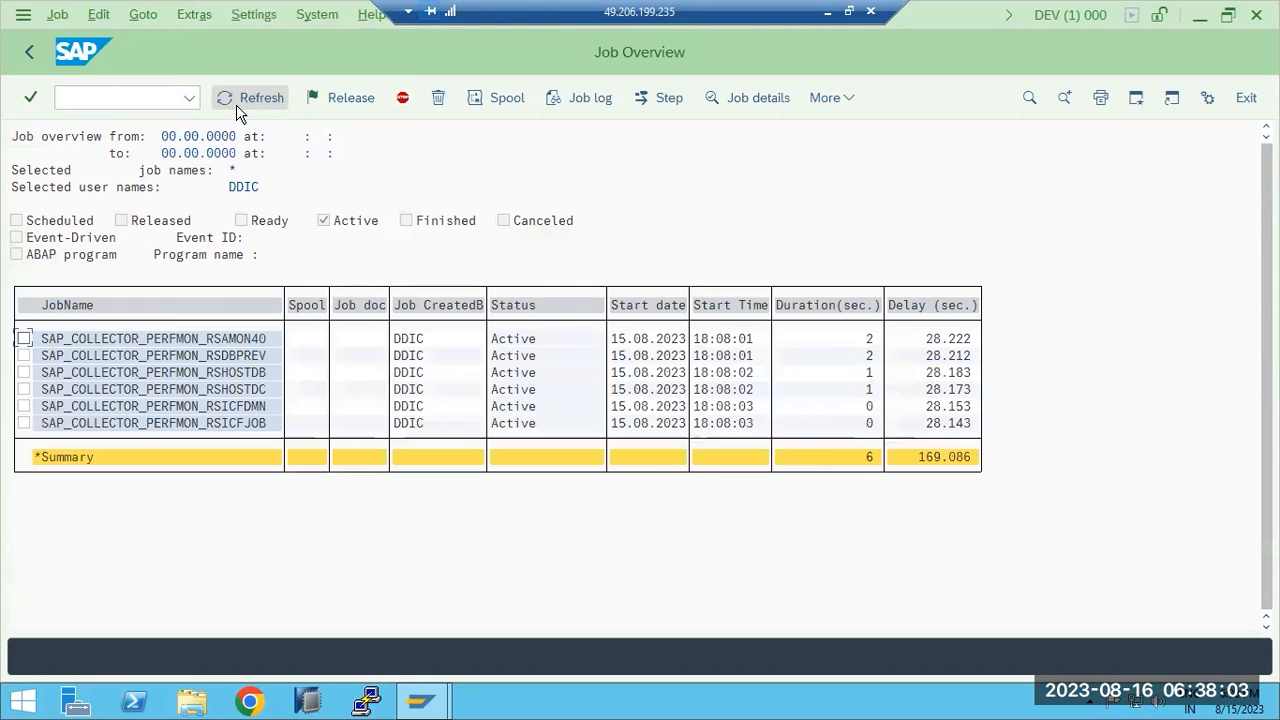
click(237, 108)
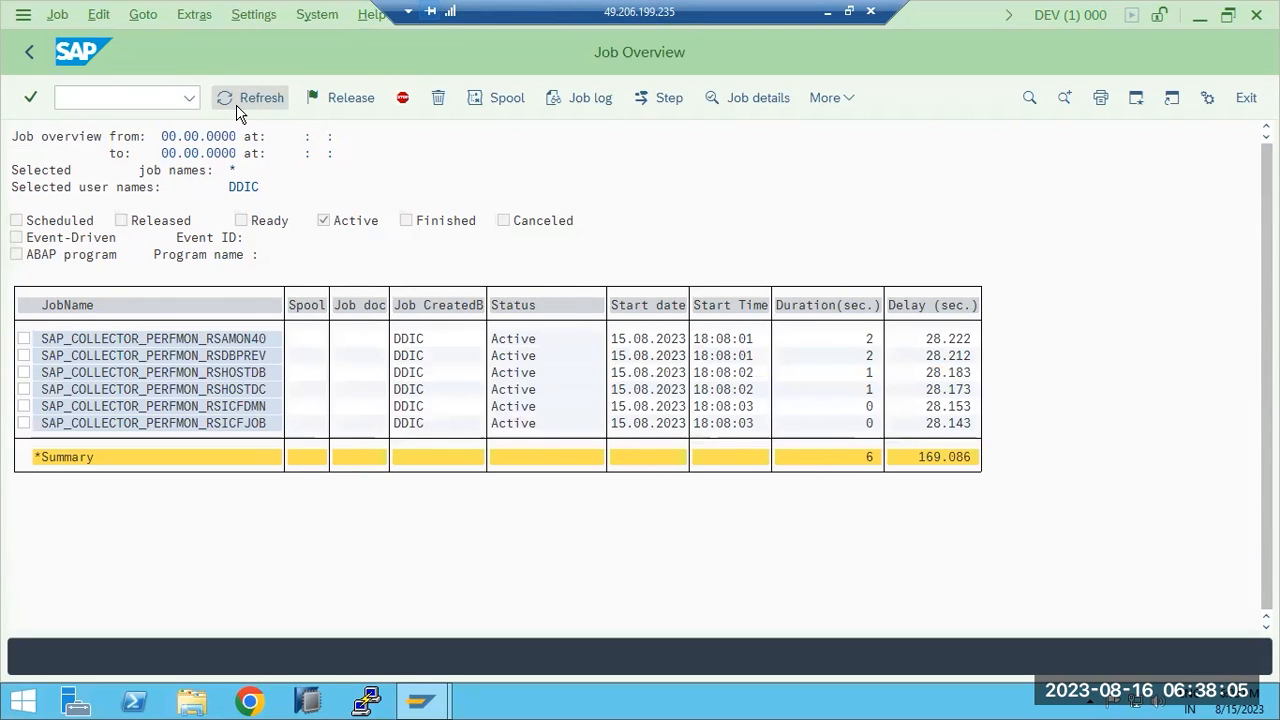
click(41, 56)
click(41, 56)
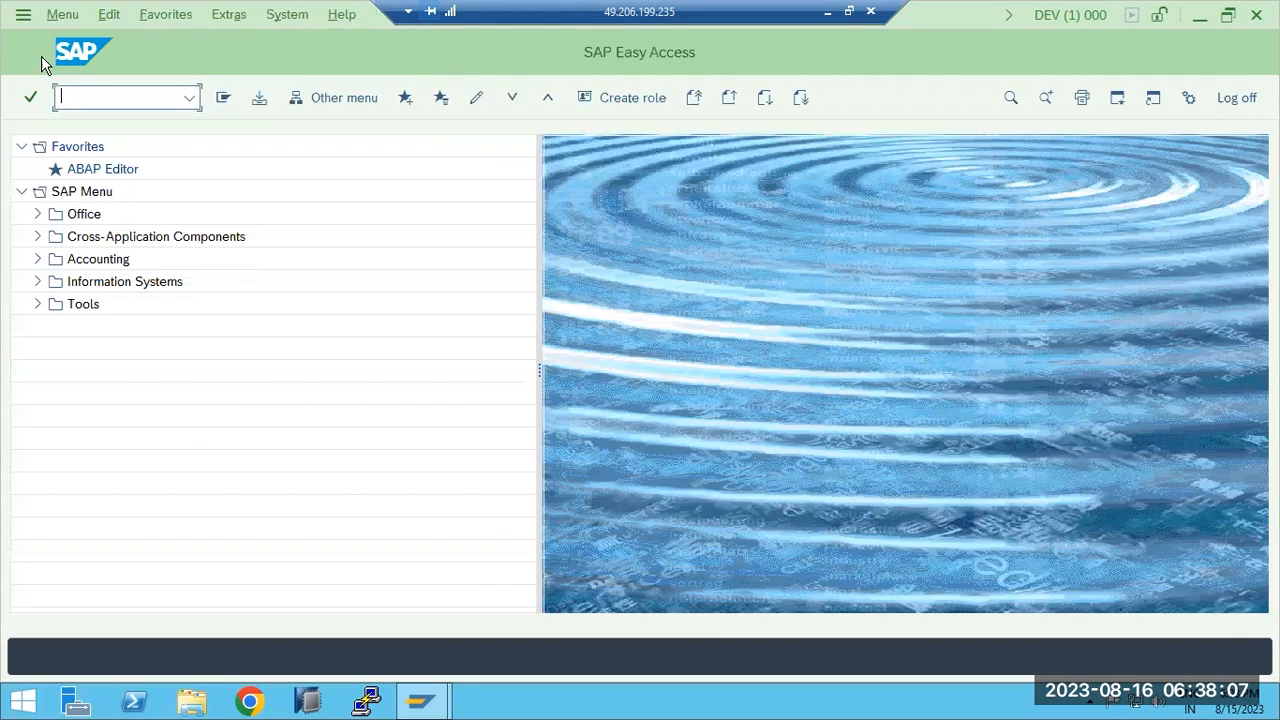
Start SPAM and try resetting the queue status through Extras > Reset status > Queue.
text(spam)
key(Return)
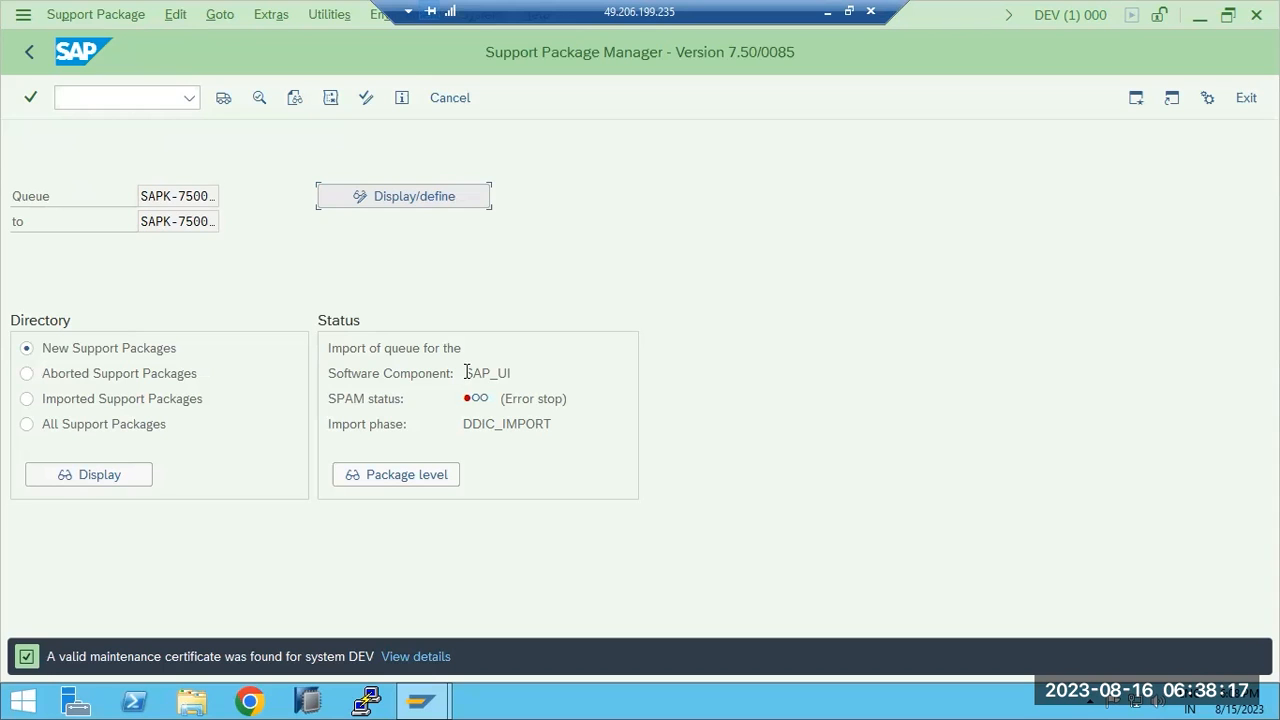
click(268, 15)
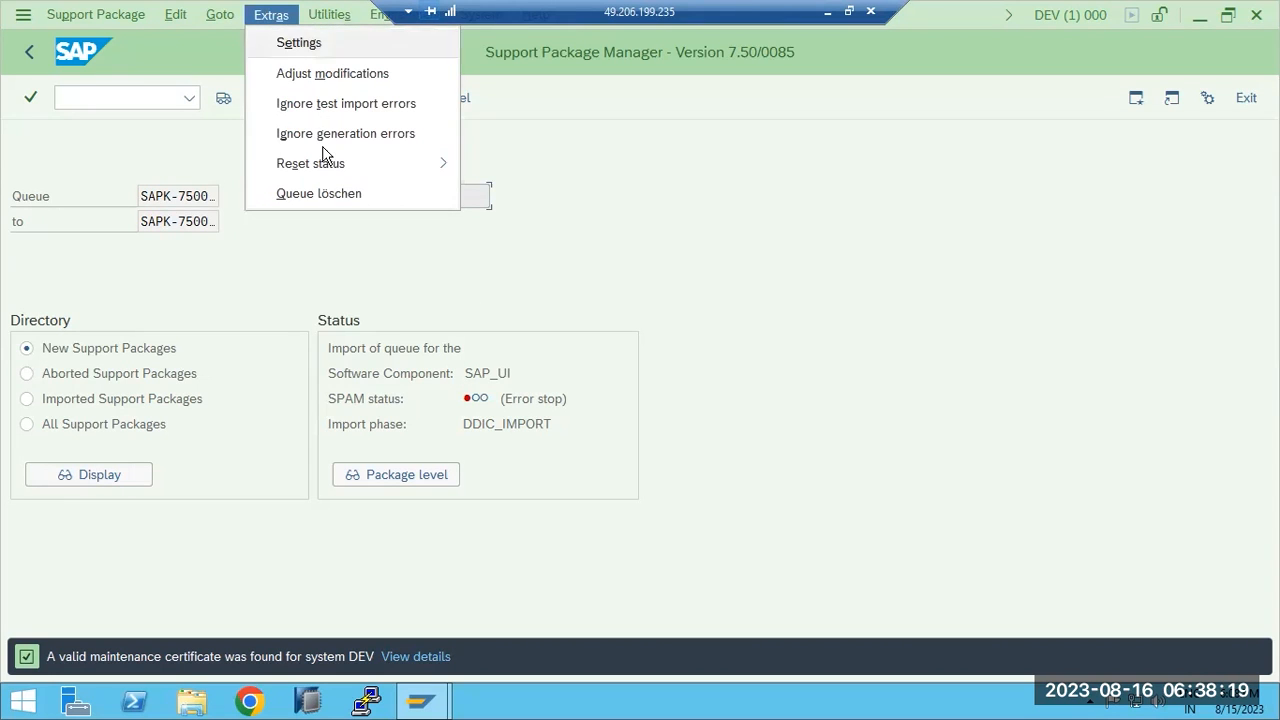
mouse_move(451, 163)
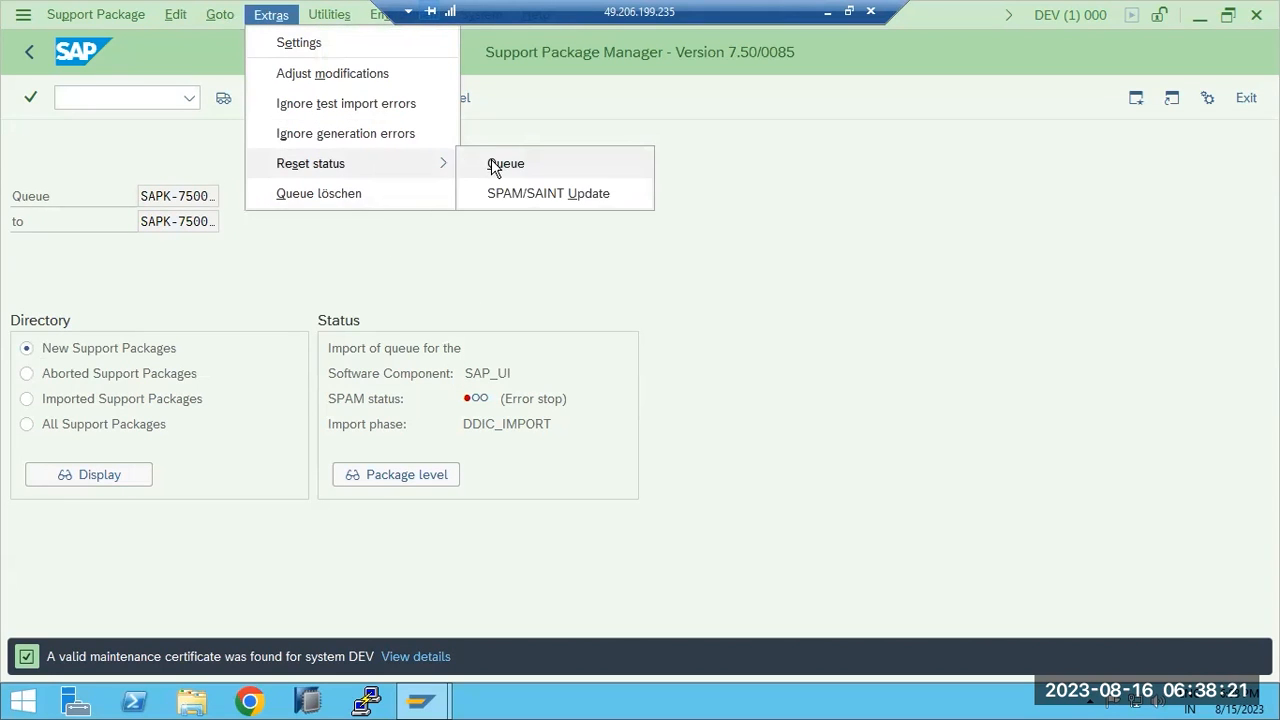
click(493, 163)
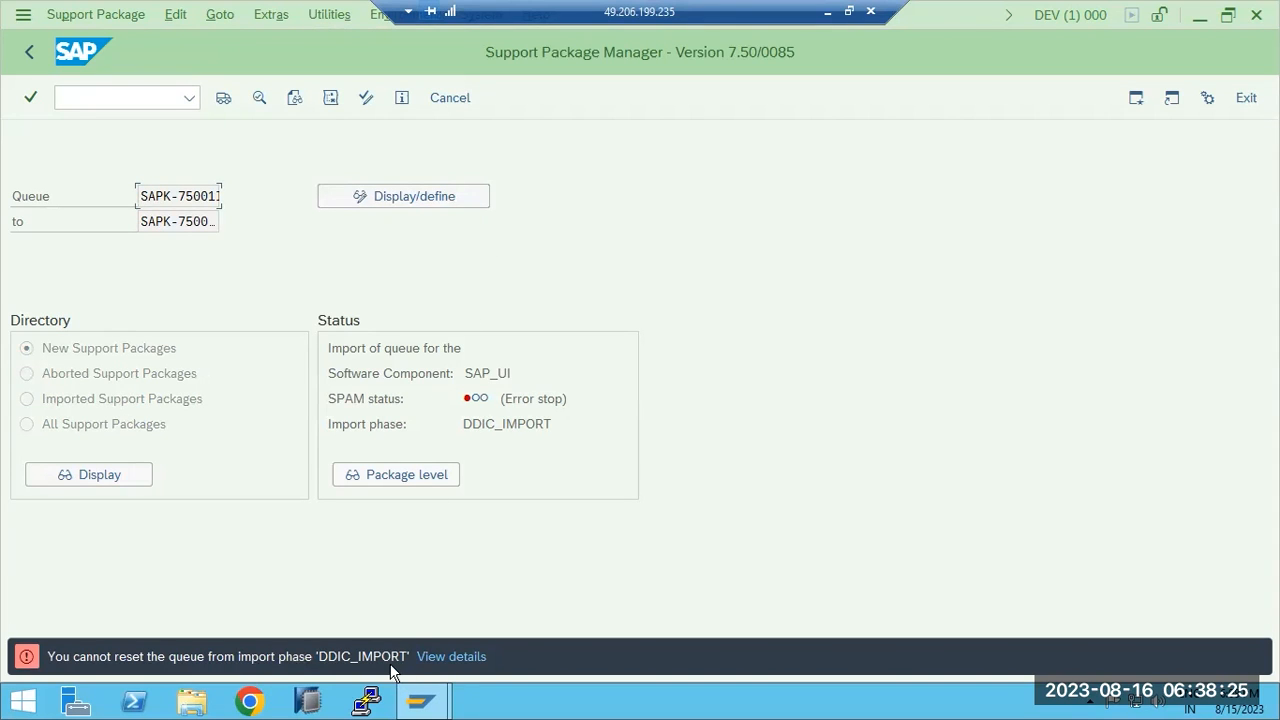
View the details of the TN509 reset error, then close the help window.
click(444, 654)
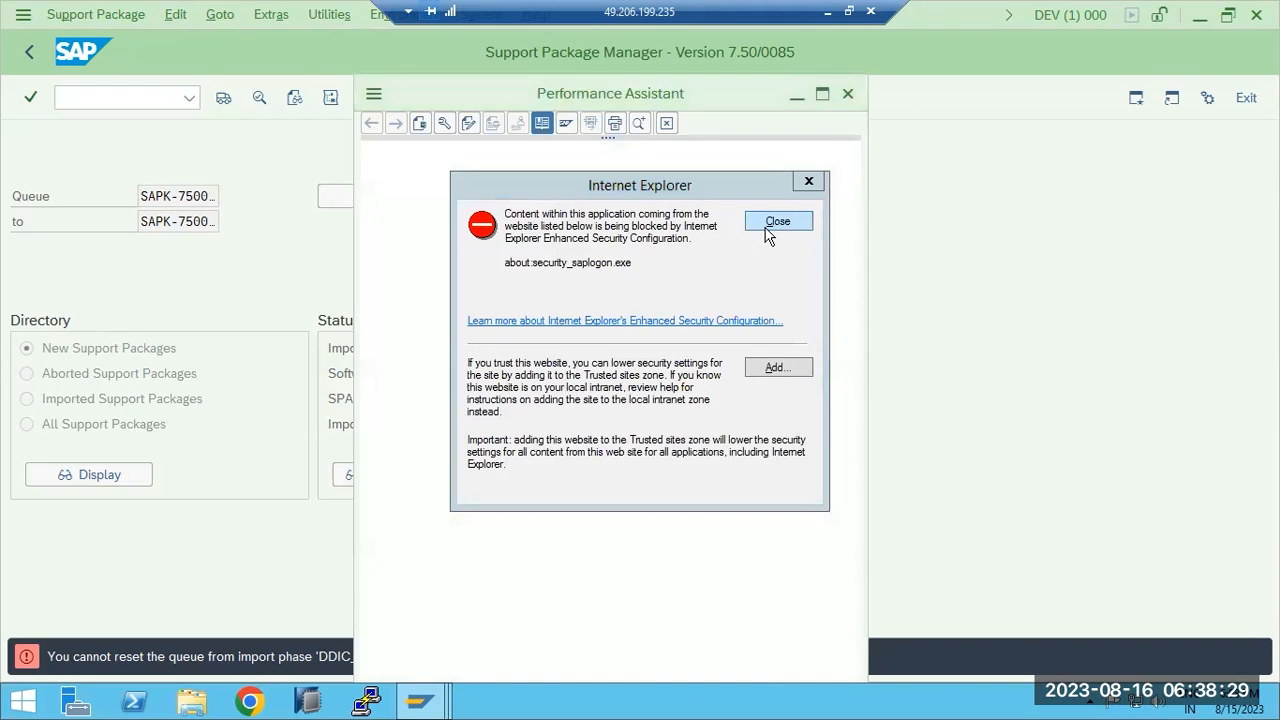
click(777, 222)
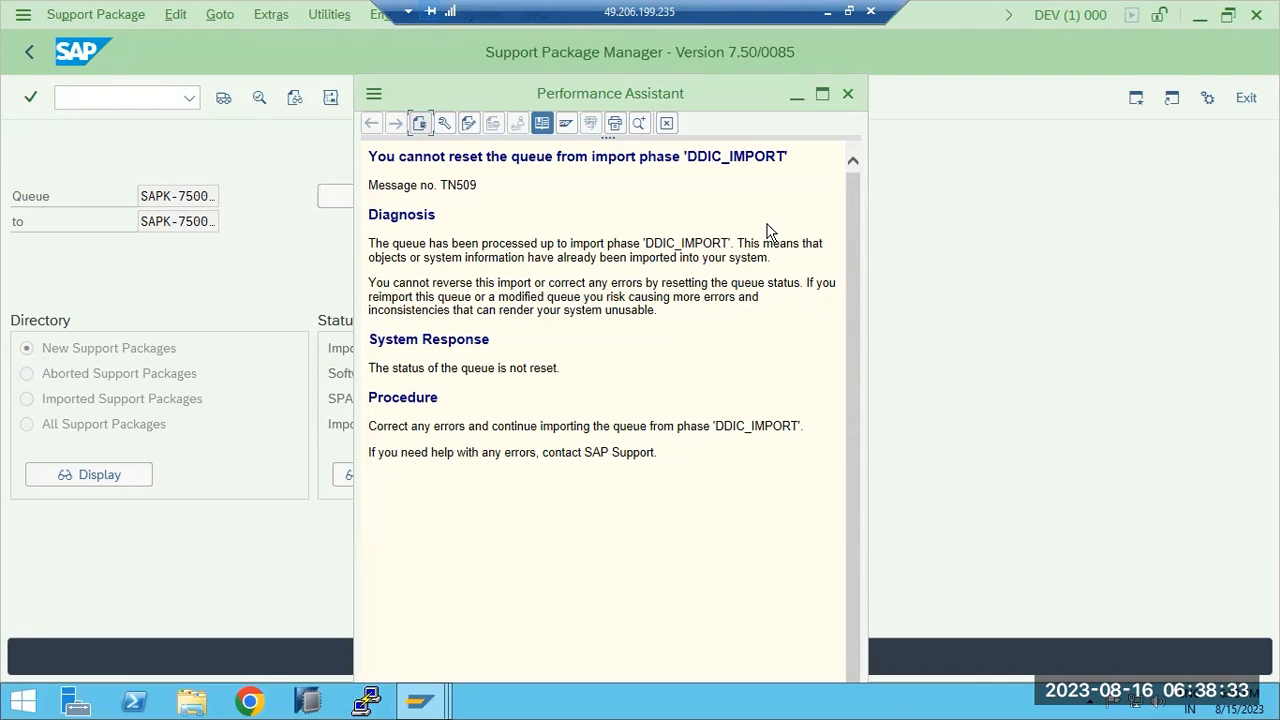
click(848, 93)
Open the SPAM settings from the Extras menu.
click(272, 15)
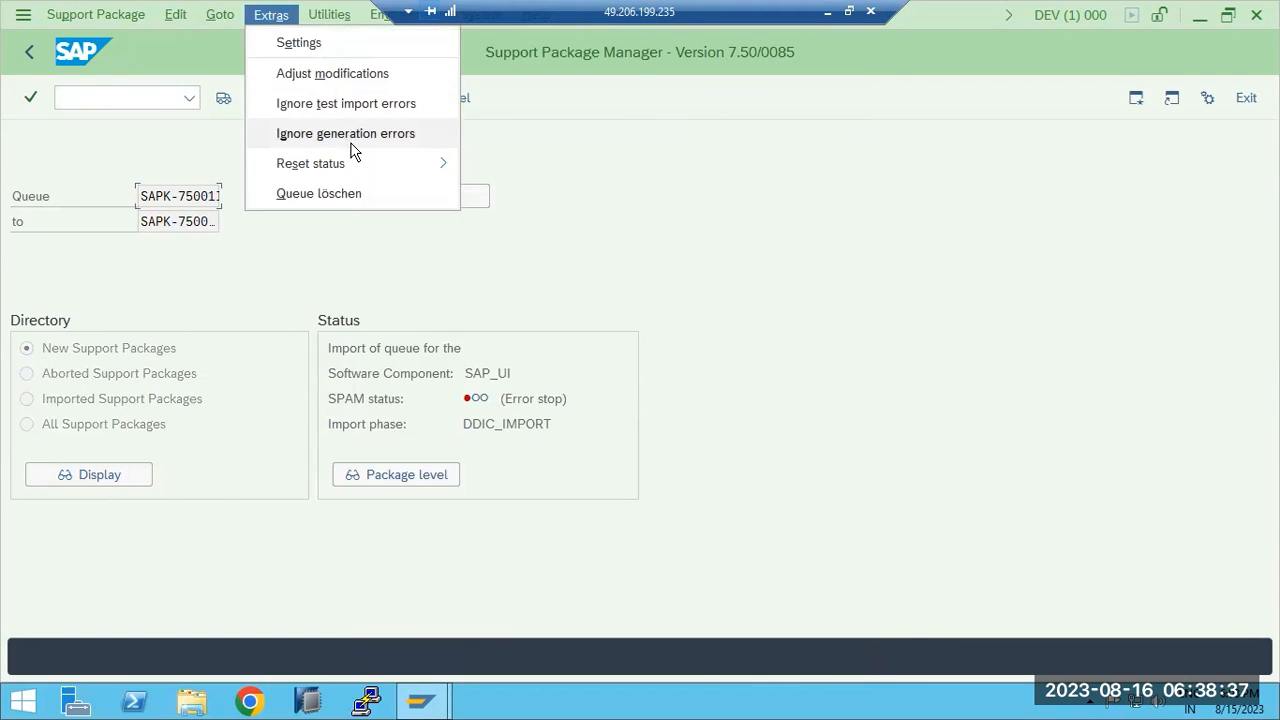
mouse_move(430, 162)
click(305, 46)
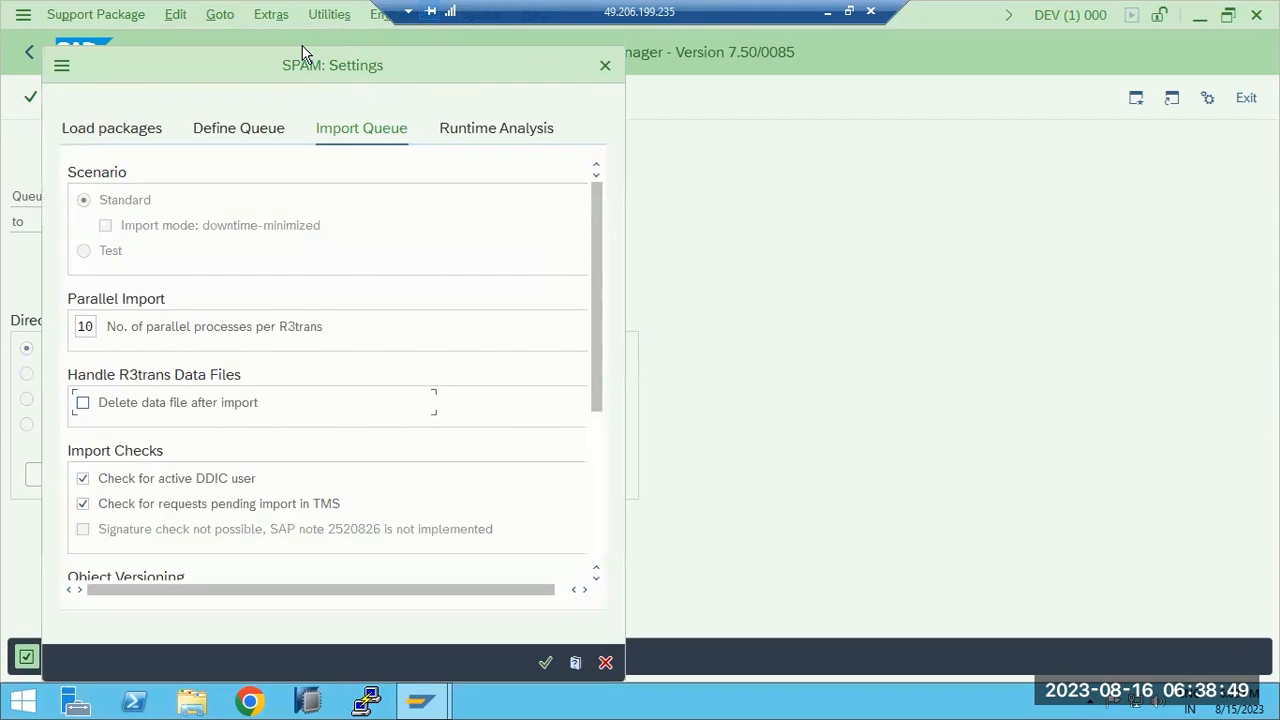
click(605, 65)
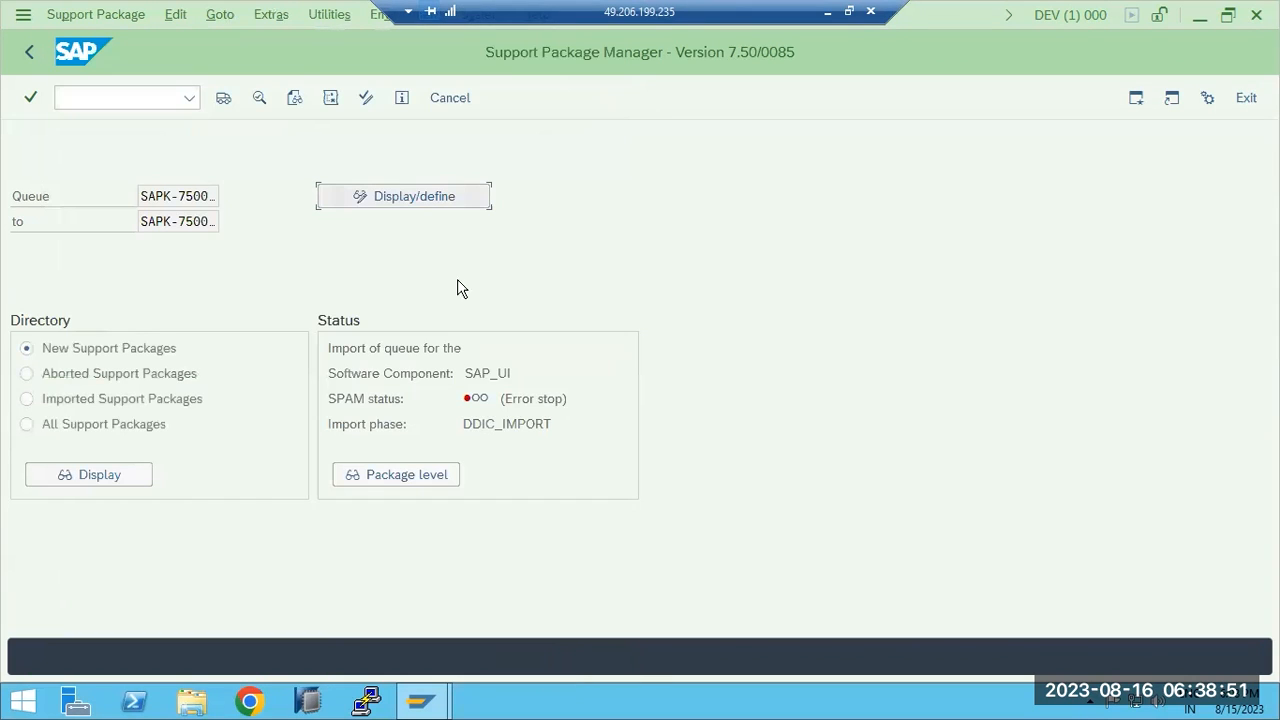
click(169, 196)
drag(169, 196, 235, 213)
double_click(186, 220)
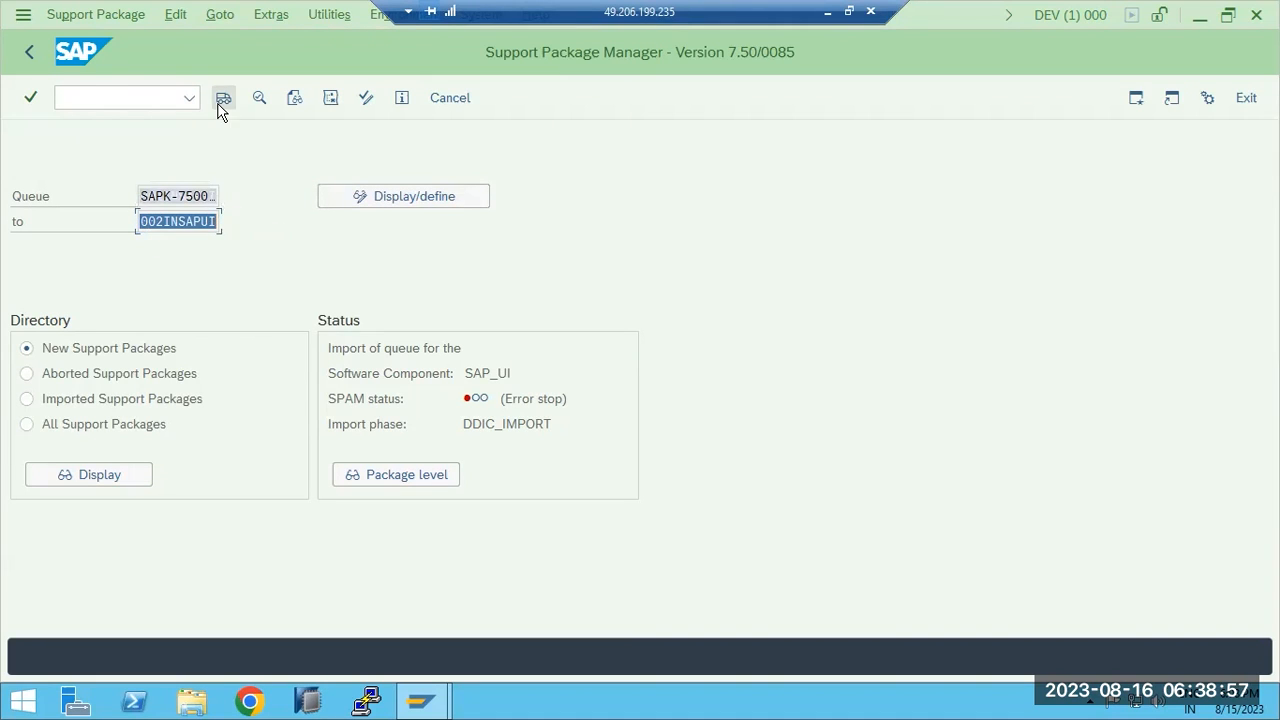
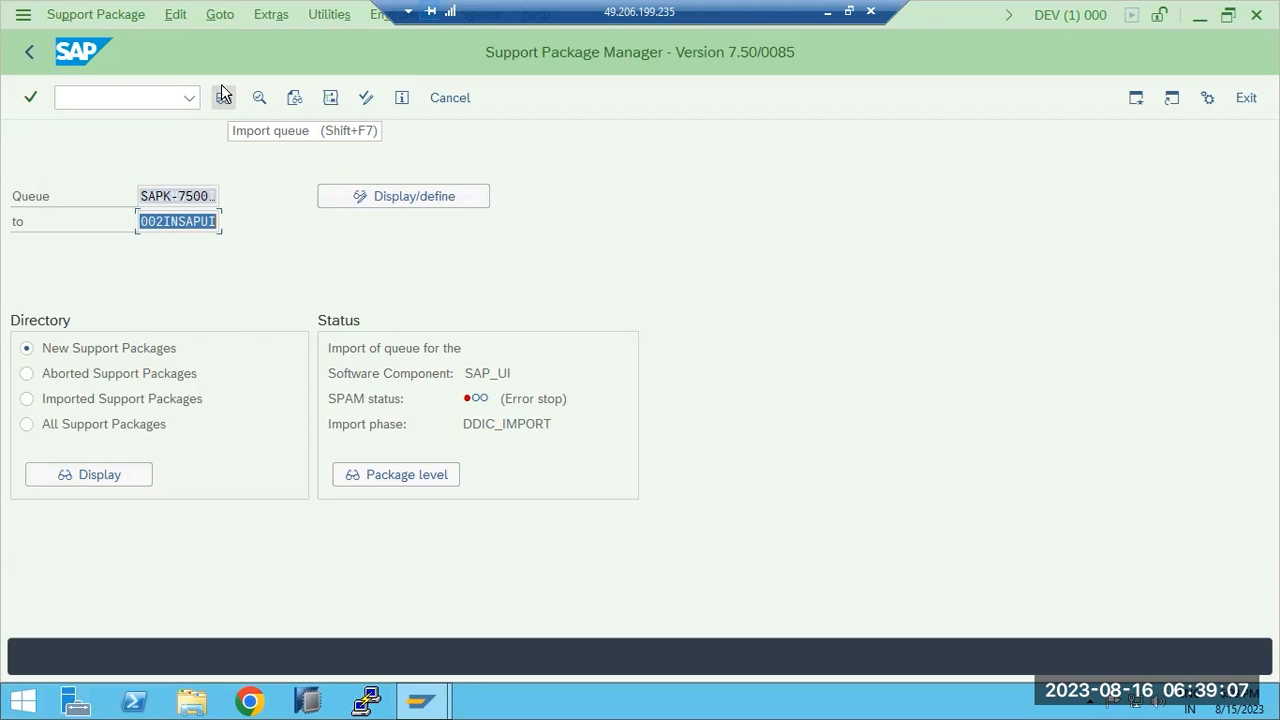
Import the SAP_UI queue in the background and refresh its status repeatedly.
click(222, 95)
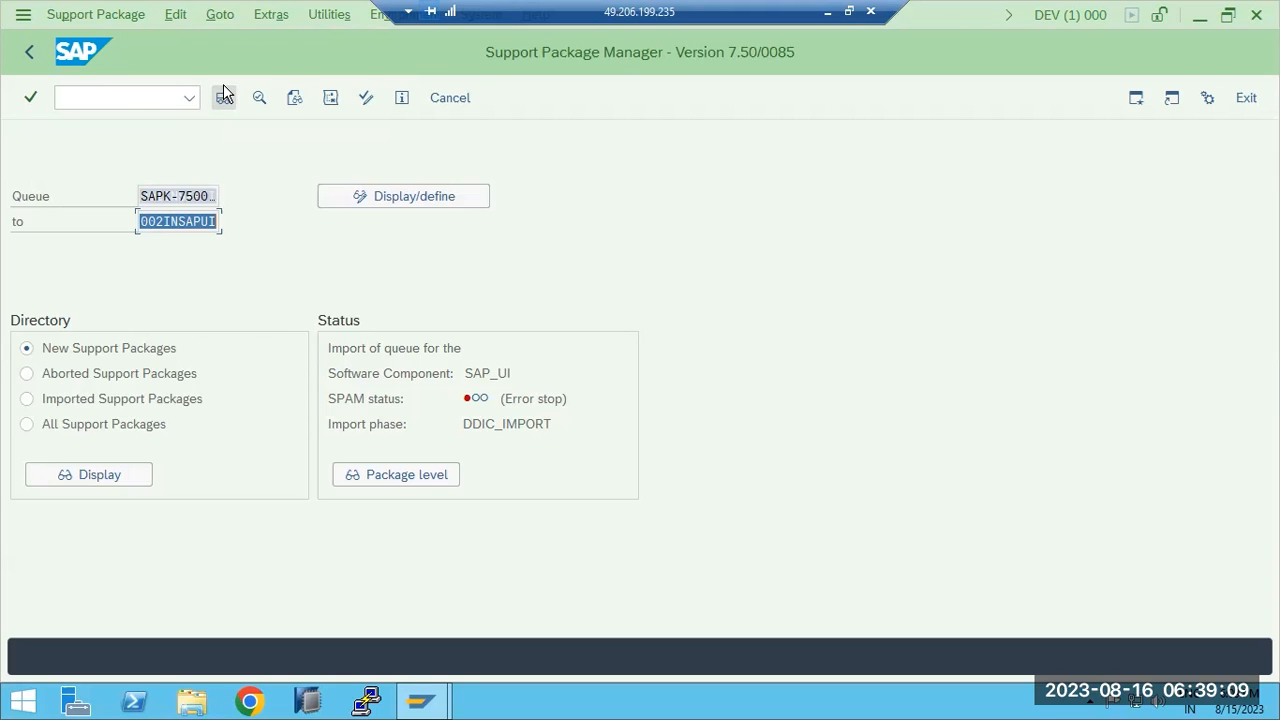
click(226, 100)
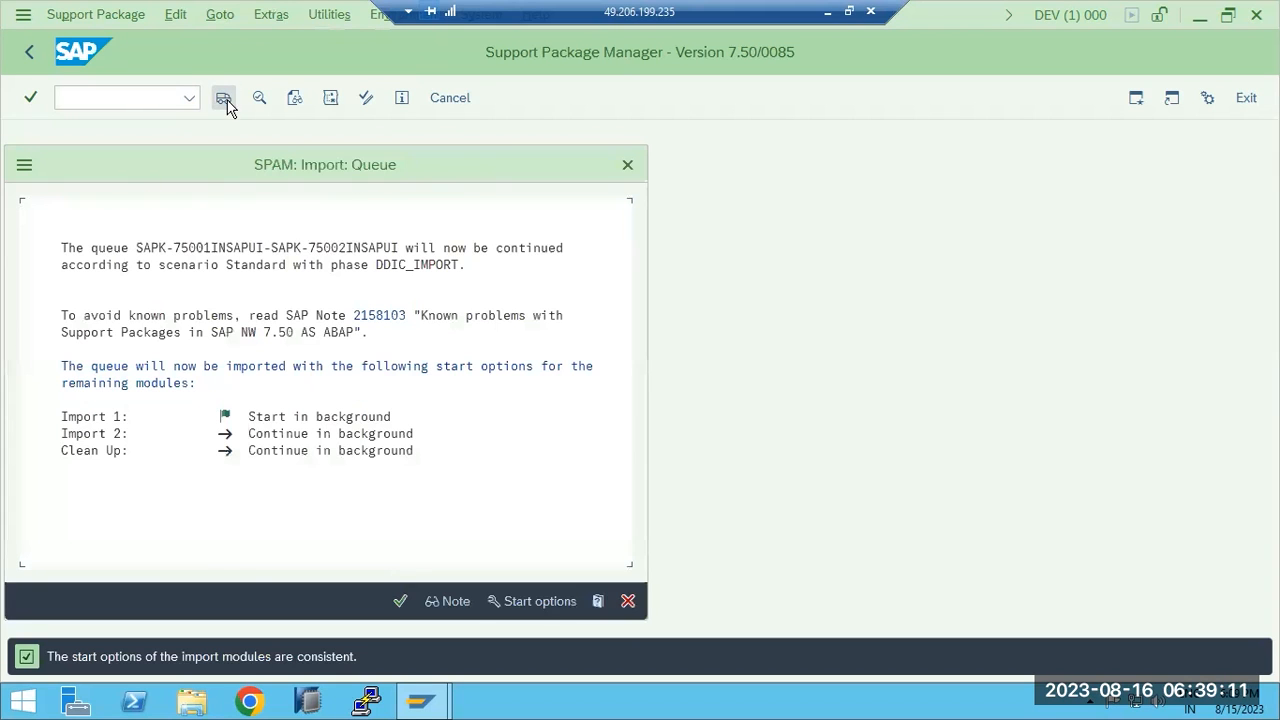
click(399, 601)
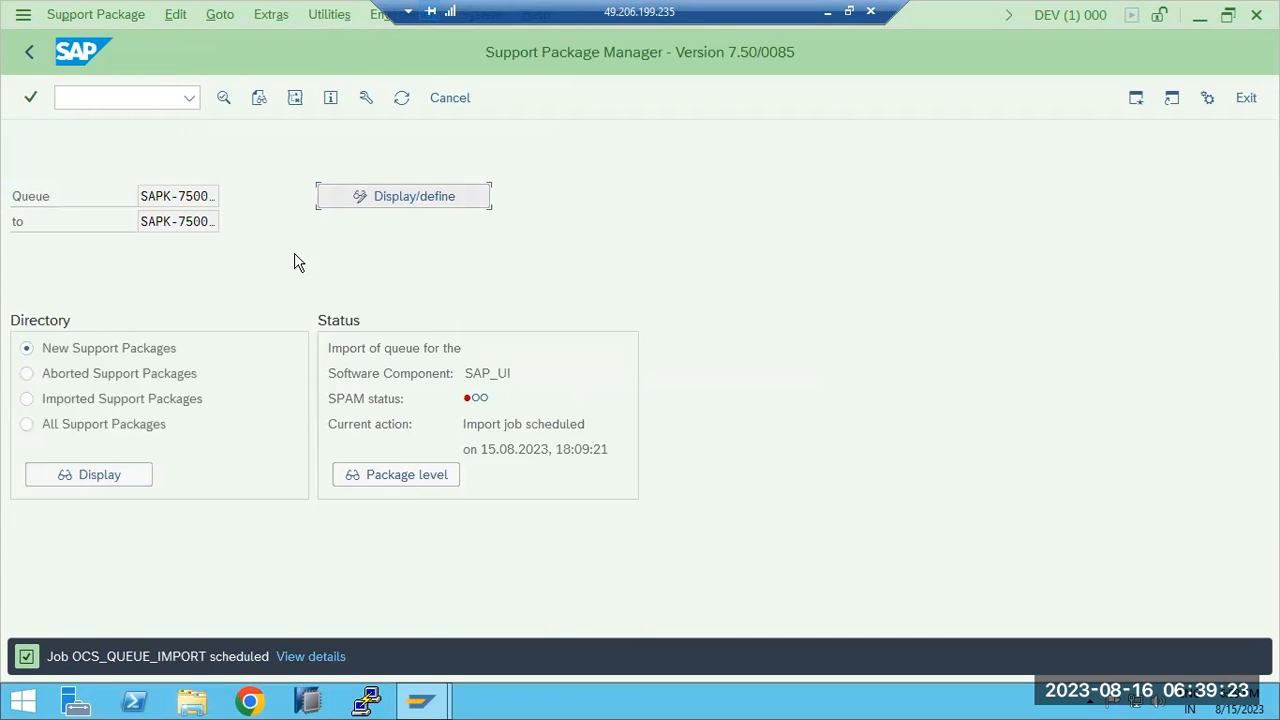
click(401, 99)
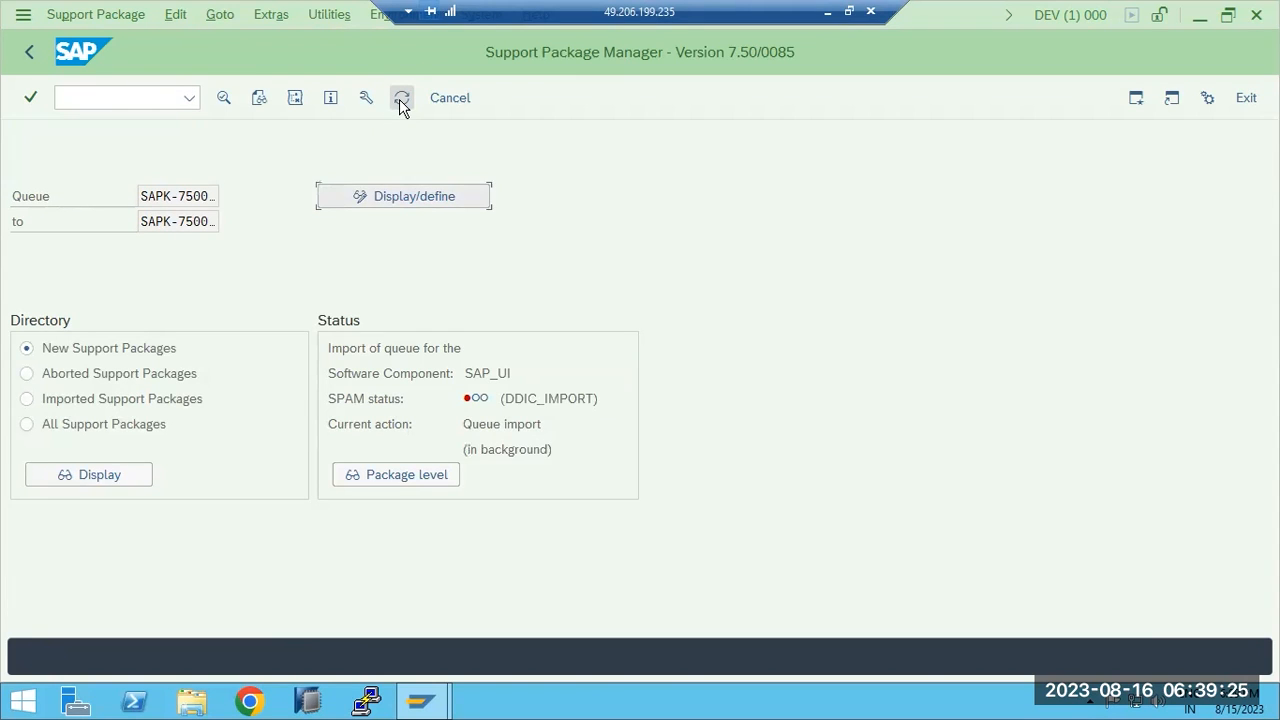
click(401, 99)
click(401, 99)
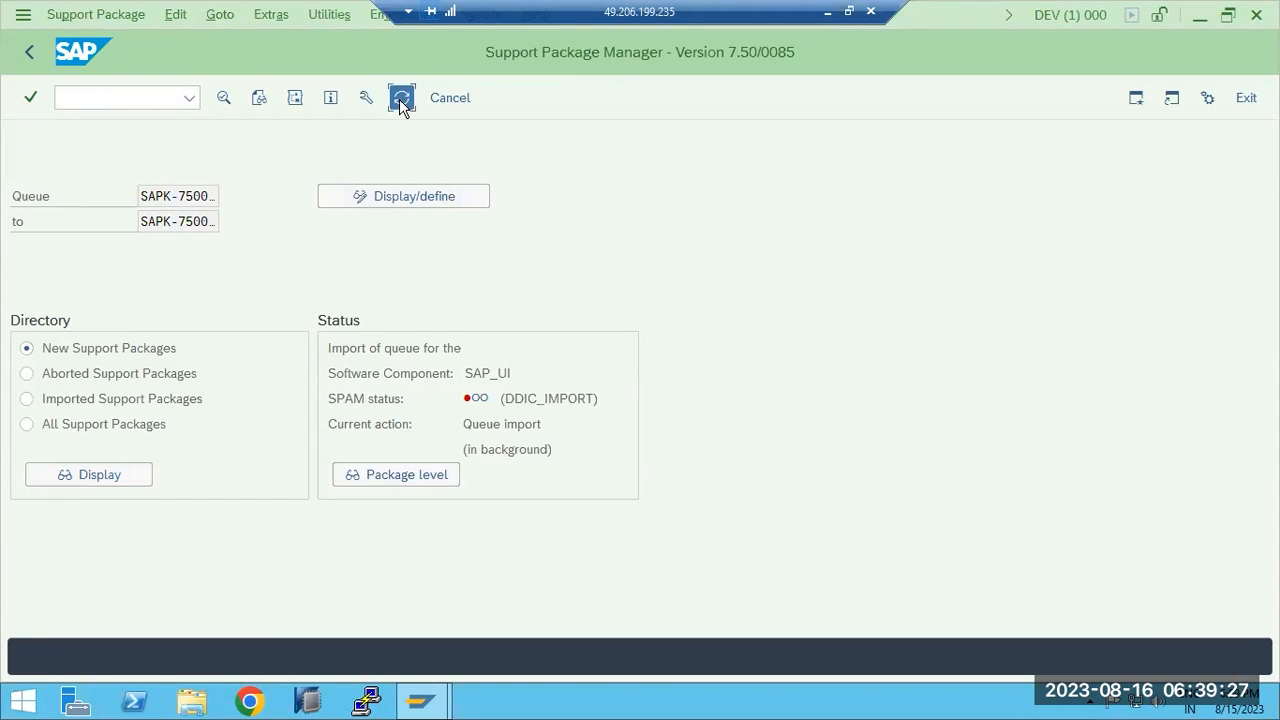
click(401, 99)
click(401, 99)
Copy the SUM ABAP web address from the command prompt output.
click(401, 99)
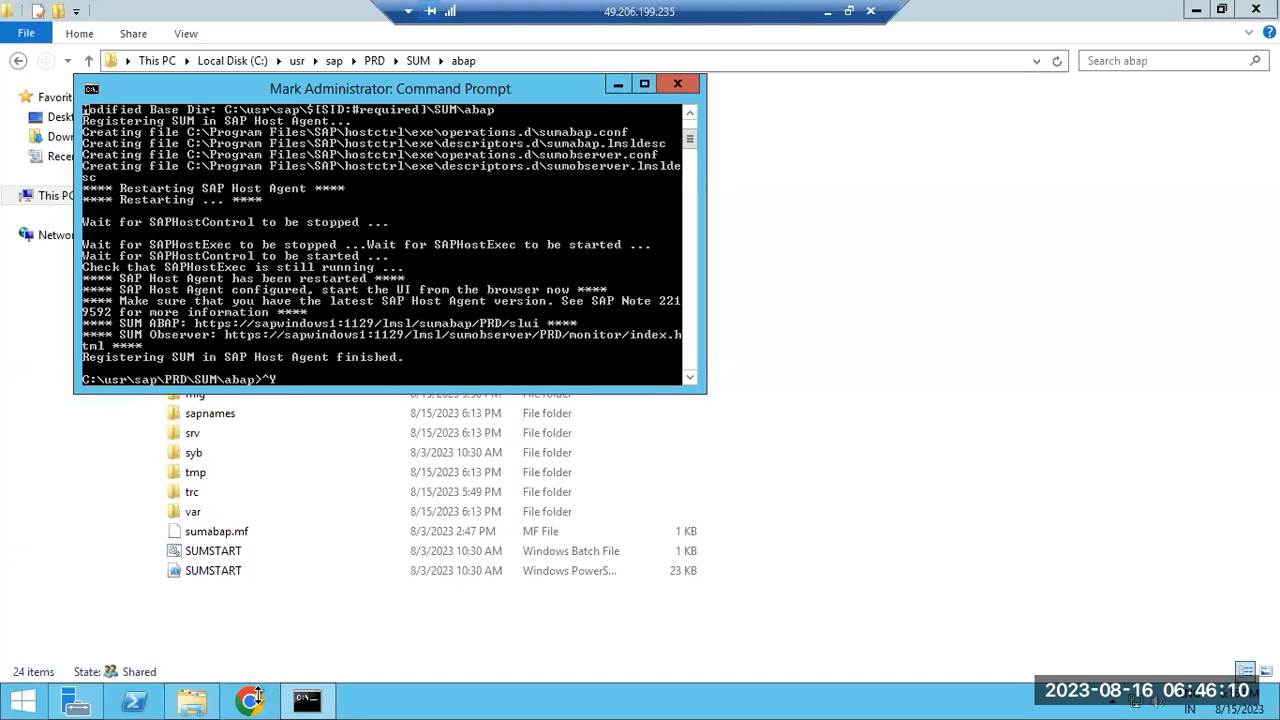
click(251, 699)
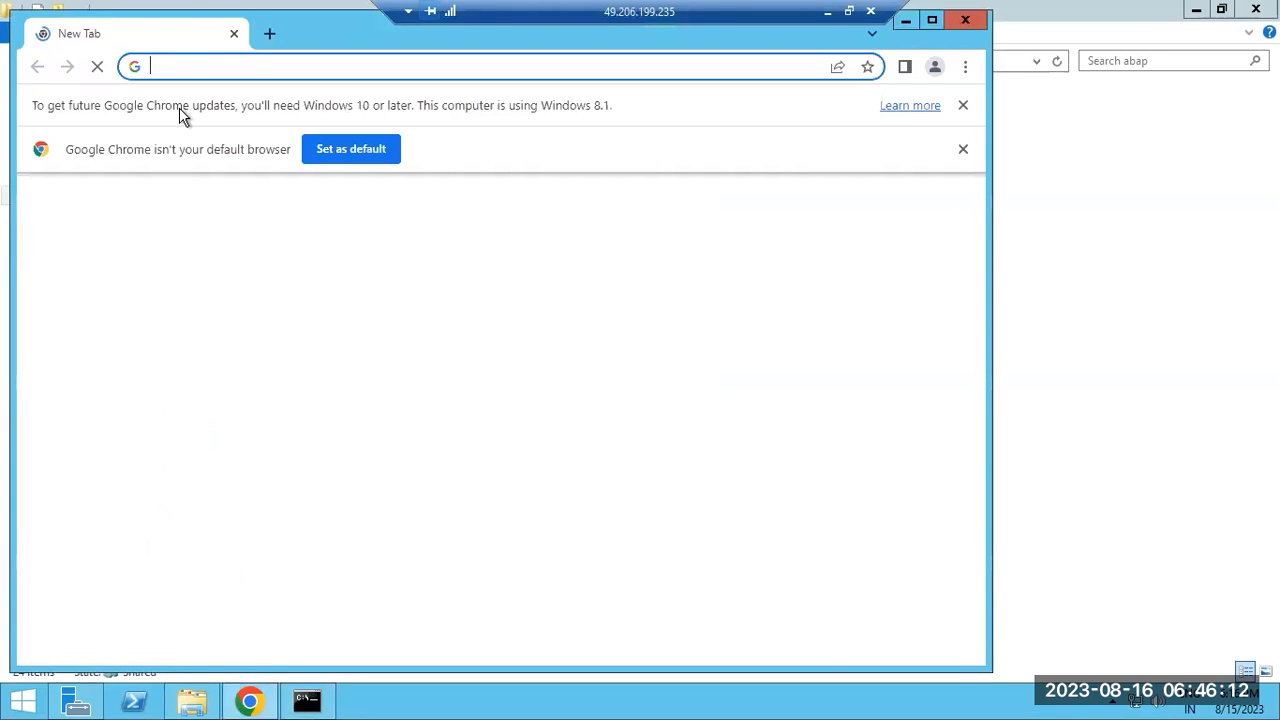
text(C:\usr\sap\PRD\SUM\abap)
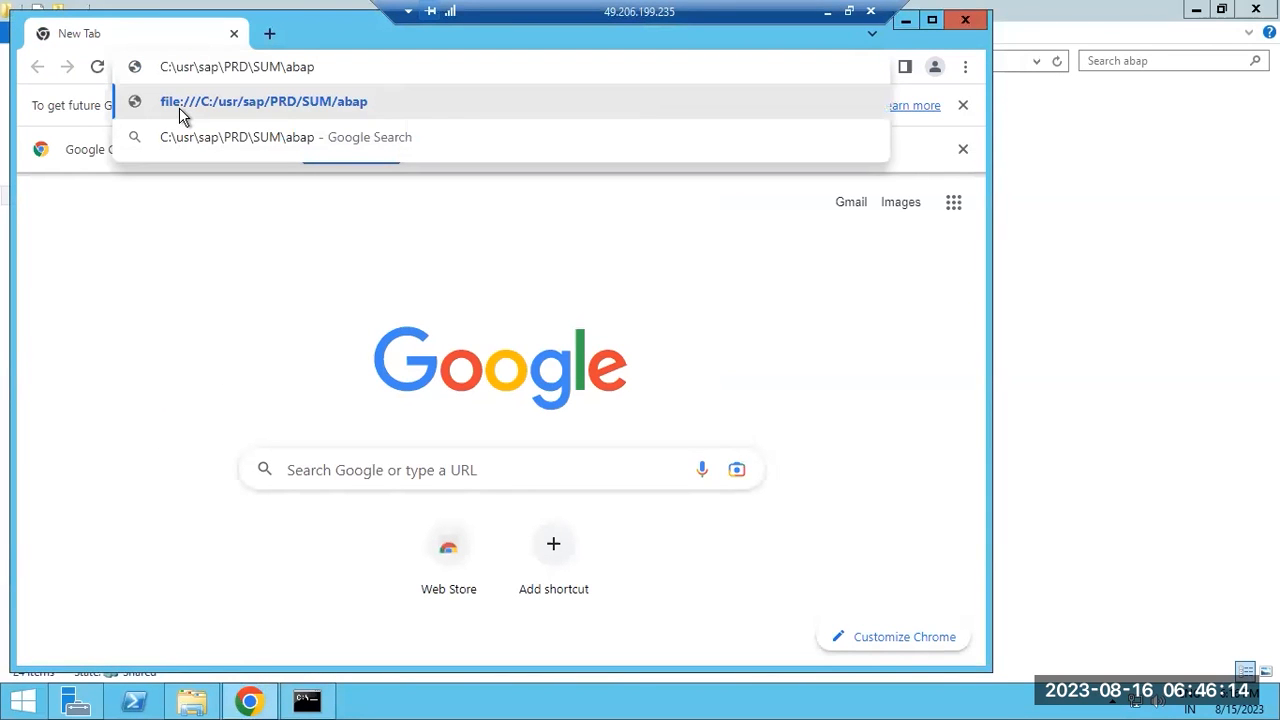
click(307, 700)
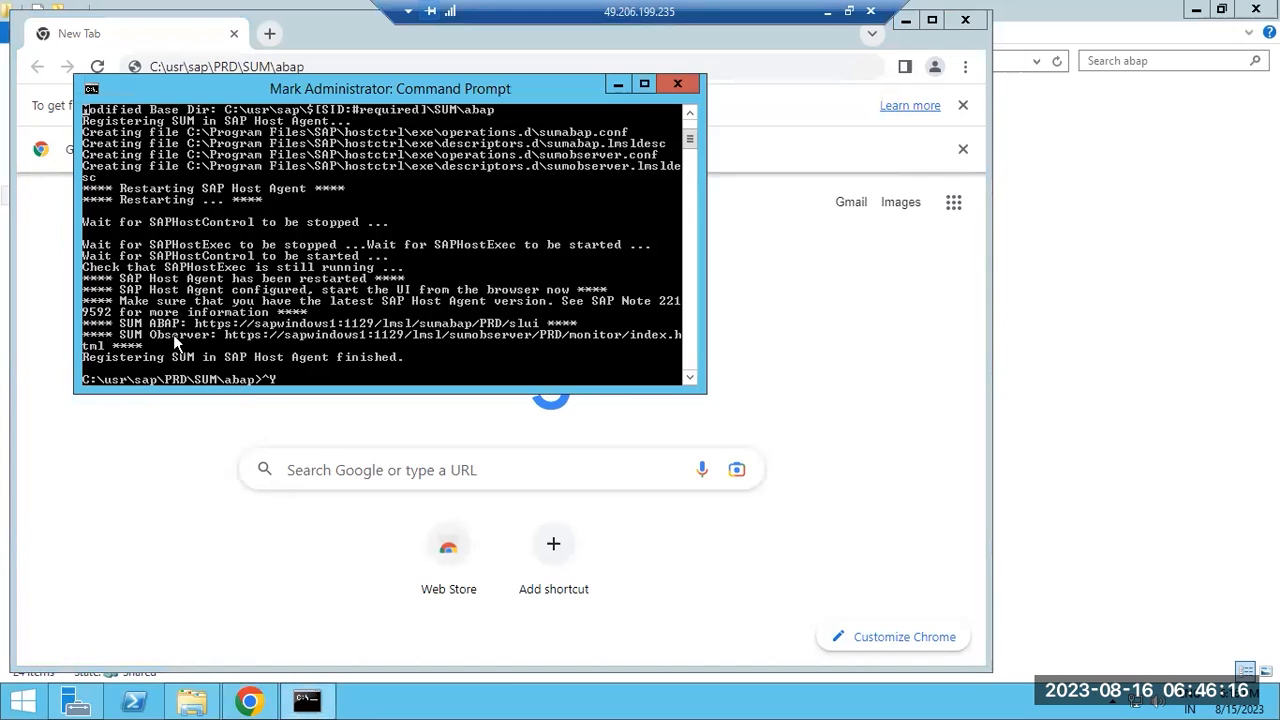
drag(196, 320, 540, 323)
click(93, 92)
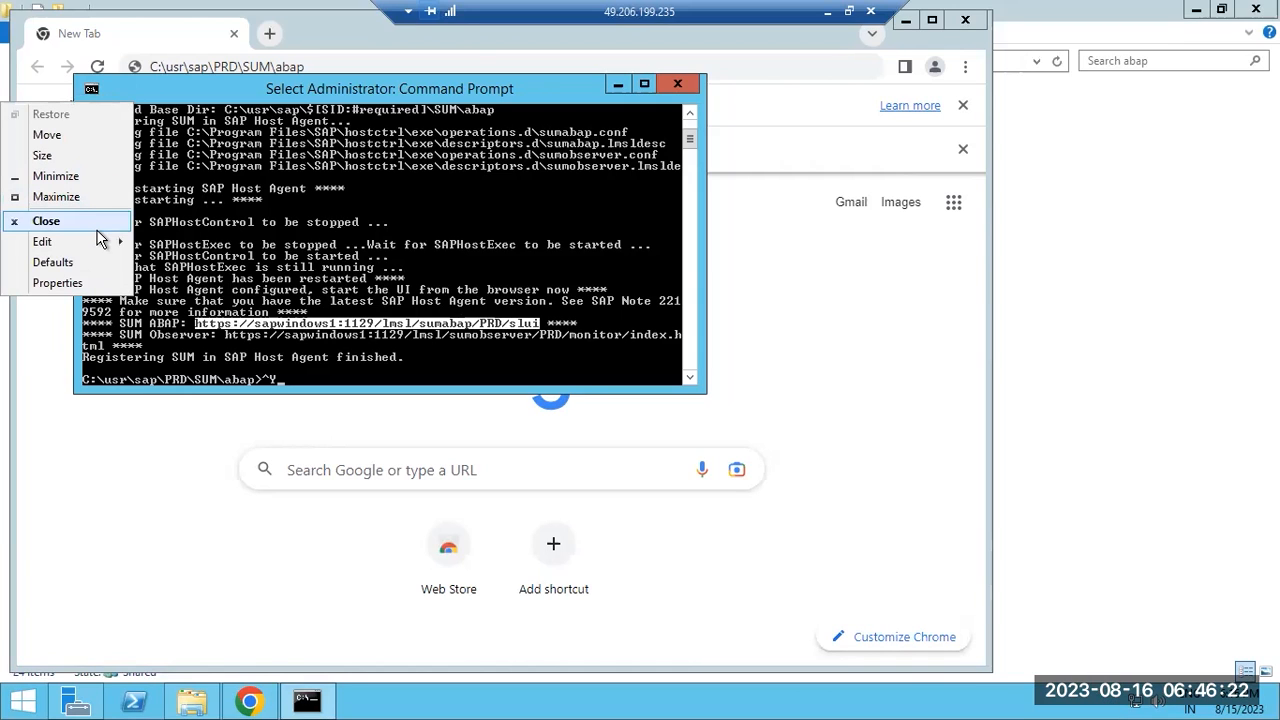
mouse_move(107, 242)
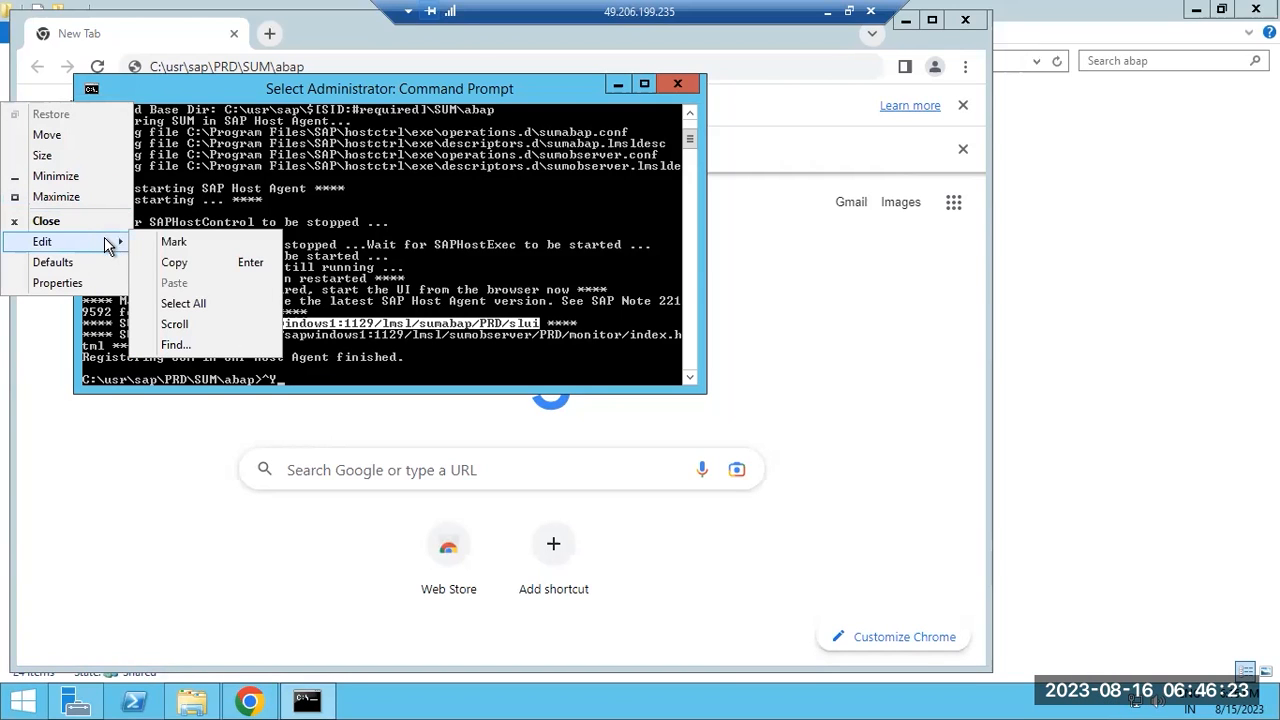
click(174, 263)
Load the PRD SUM ABAP address in Chrome.
key(alt+Tab)
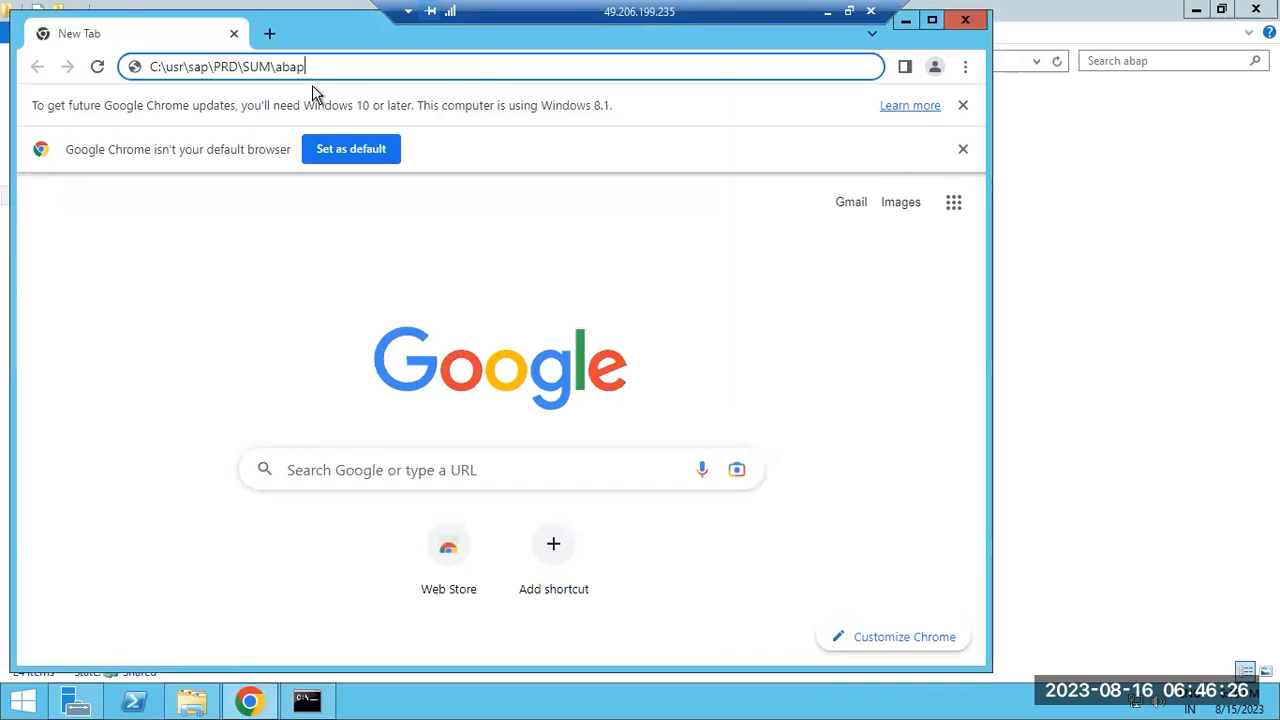
key(ctrl+a)
key(ctrl+v)
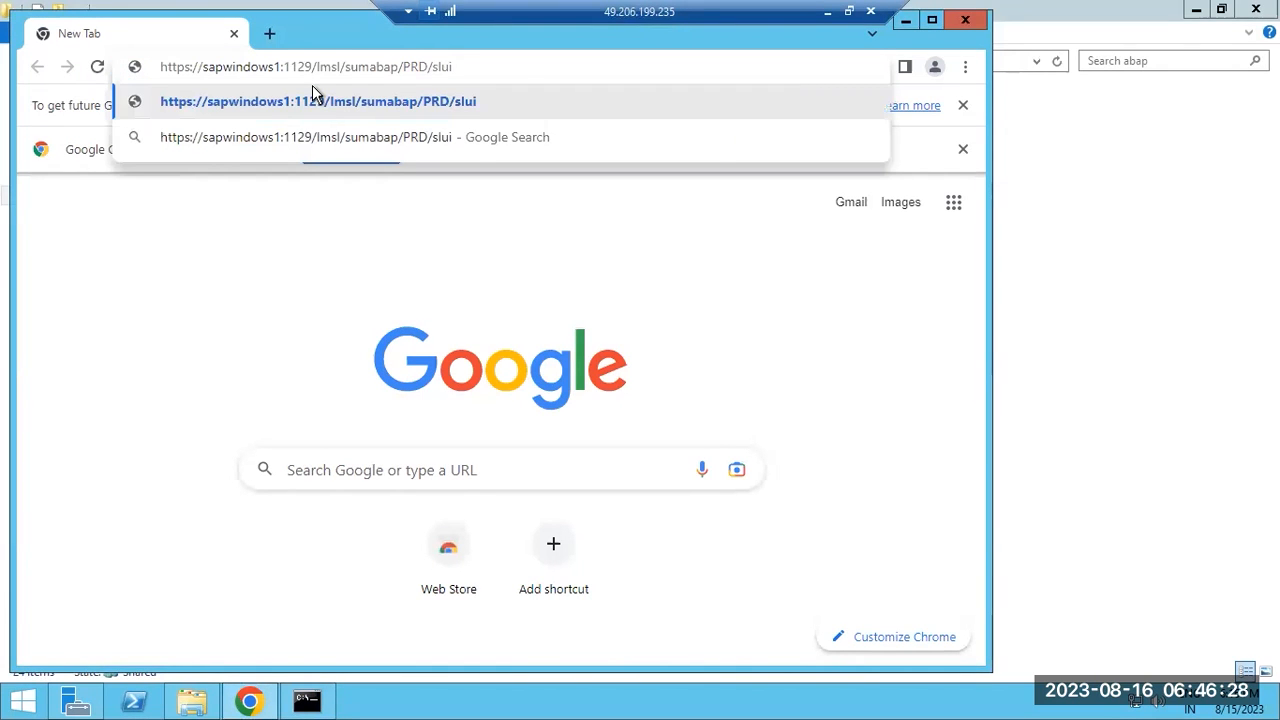
key(ctrl+Left)
key(ctrl+Left)
key(shift+Right)
key(shift+Right)
key(shift+Right)
key(Return)
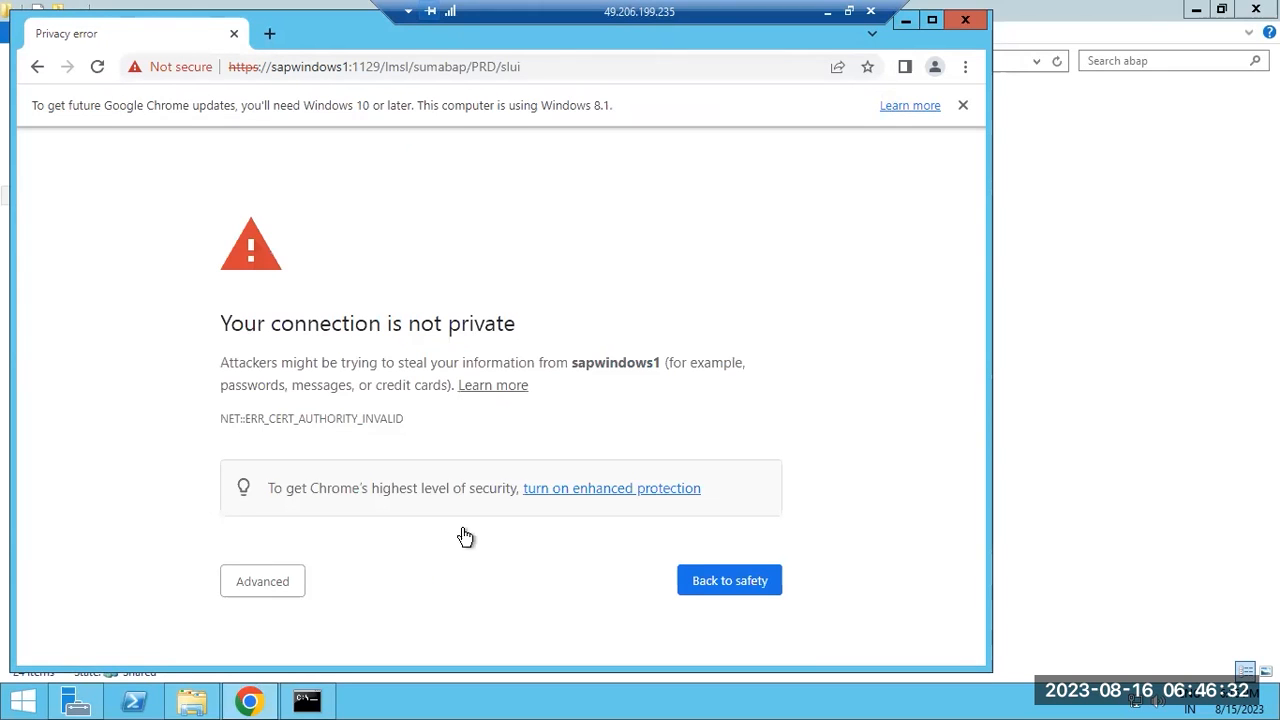
Bypass the sapwindows1 certificate warning and sign in with the PRD admin user and password.
click(258, 580)
click(345, 612)
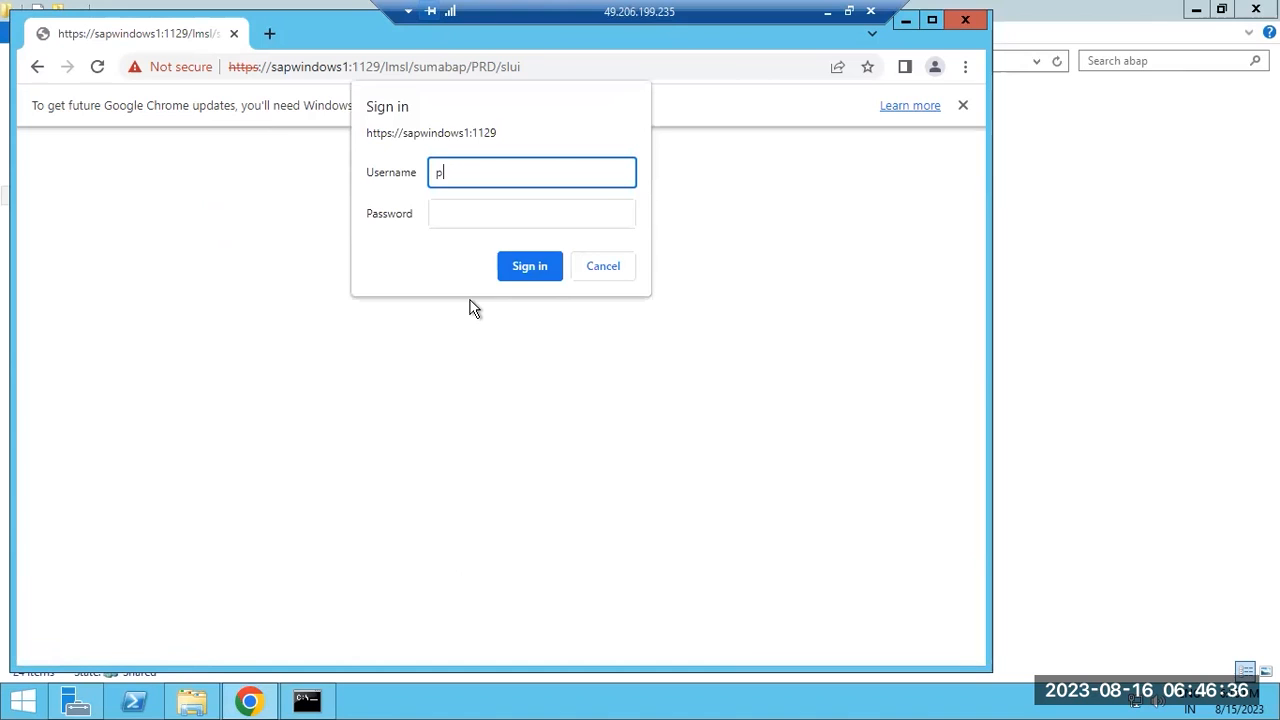
text(prdadm)
key(Tab)
text(******)
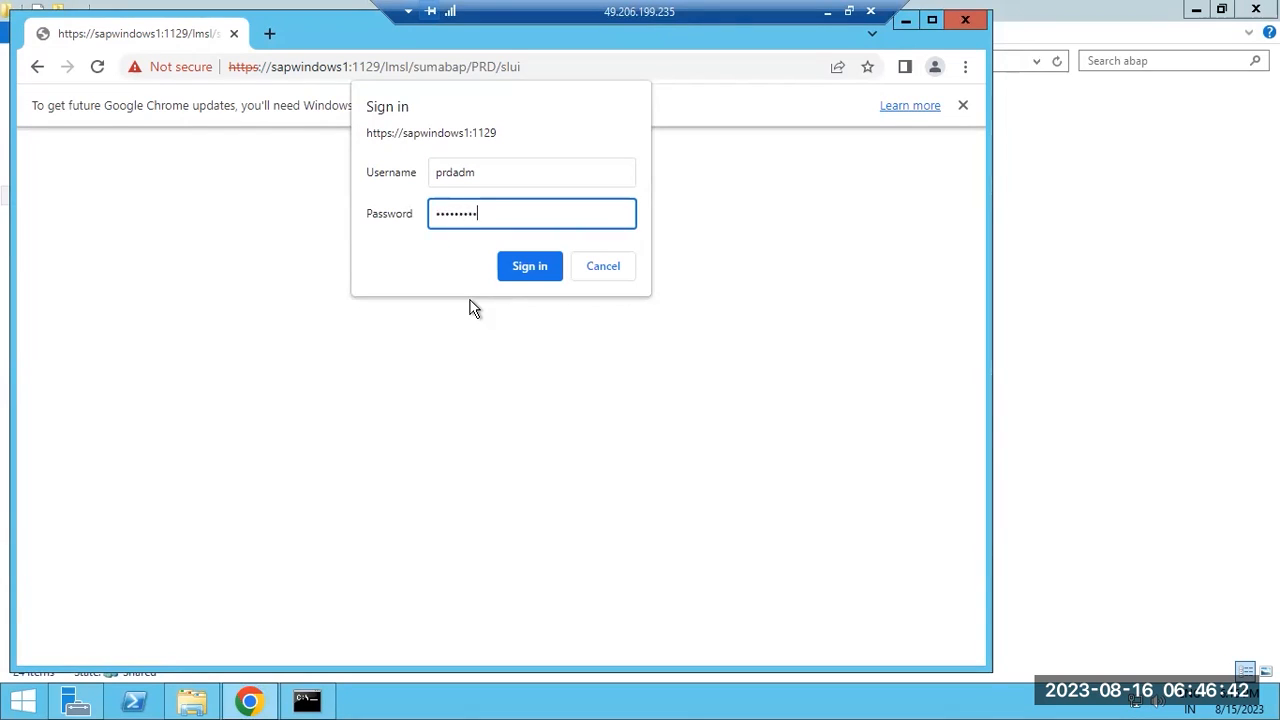
key(Return)
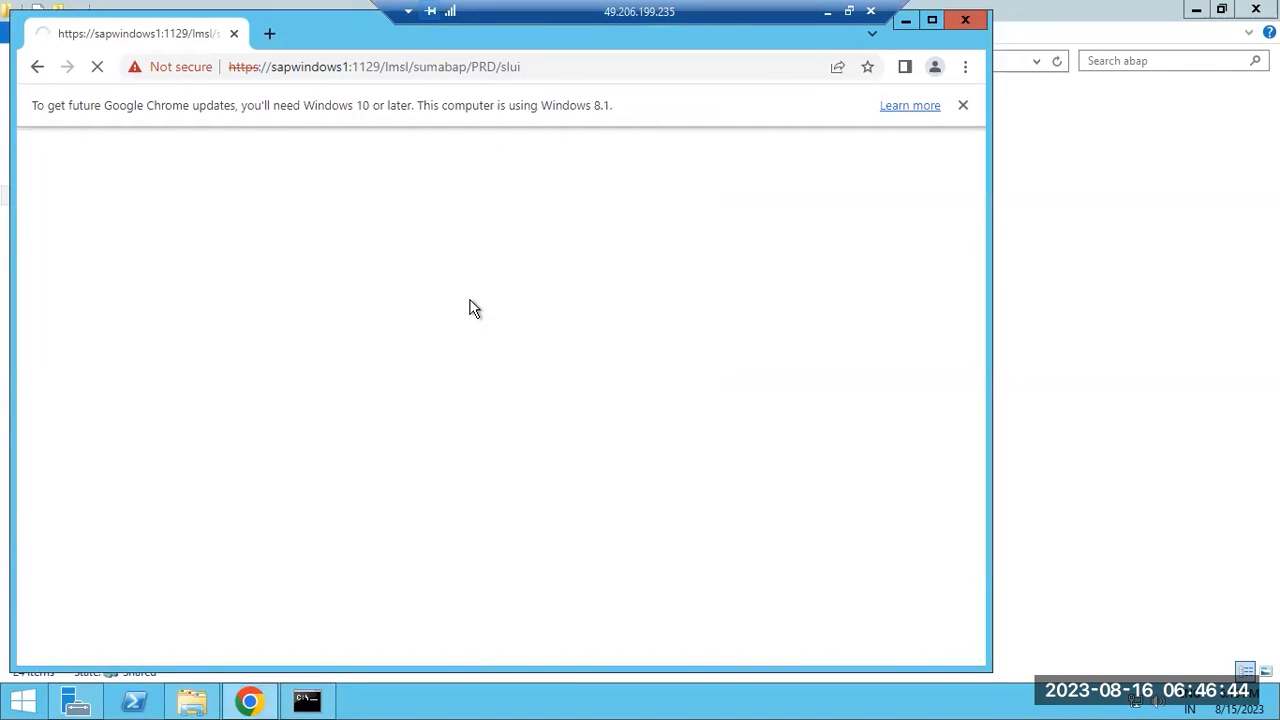
Browse to C:\SAPSOFTWARES\patches and open the MP_Stack XML stack file.
click(192, 700)
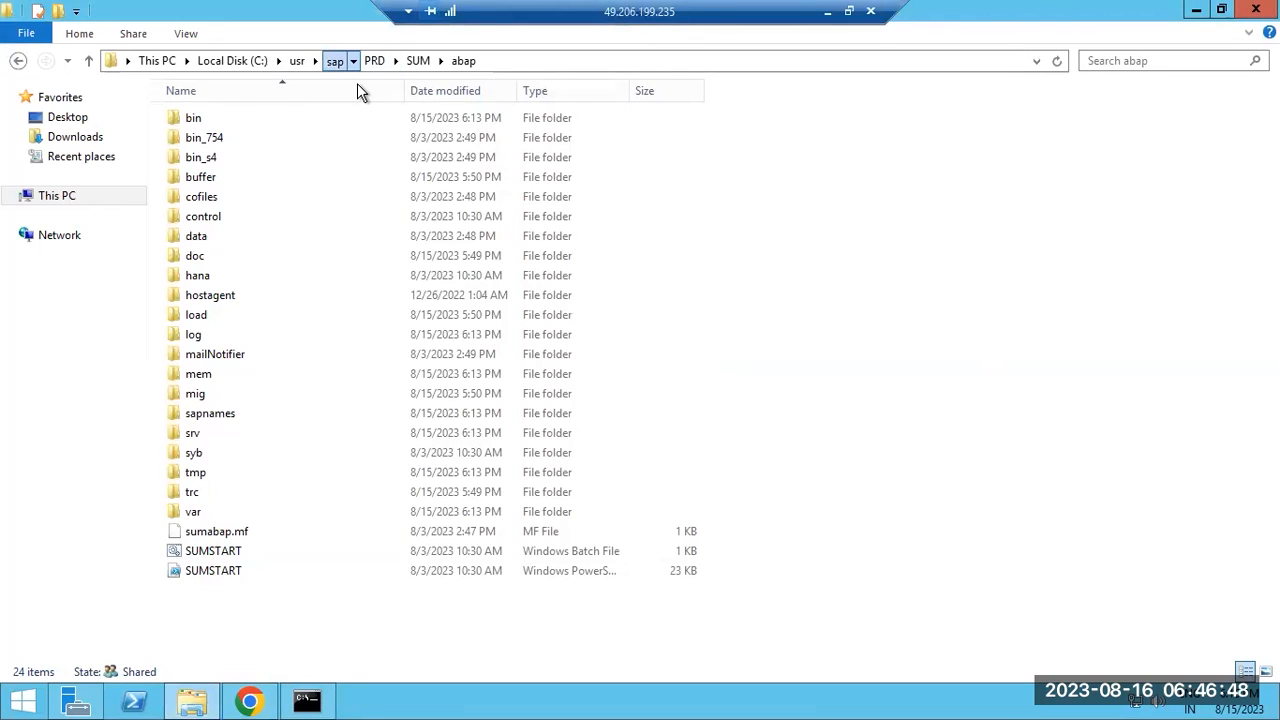
click(334, 60)
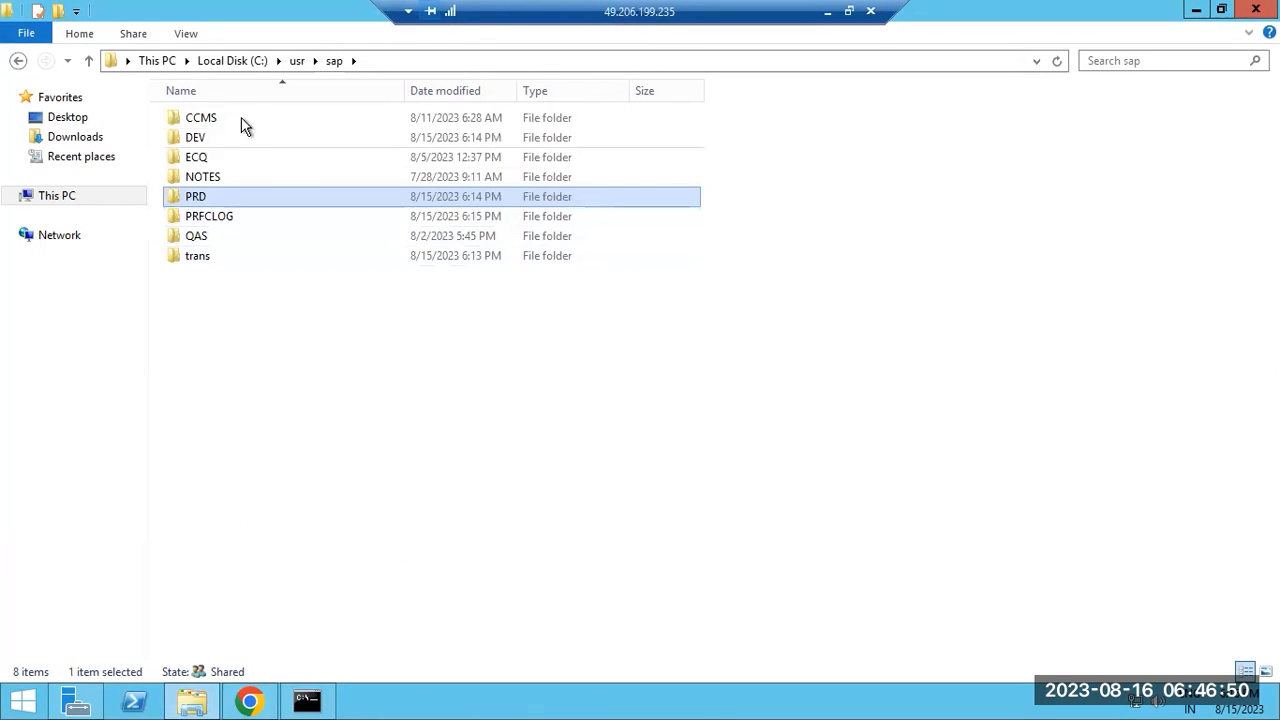
click(262, 62)
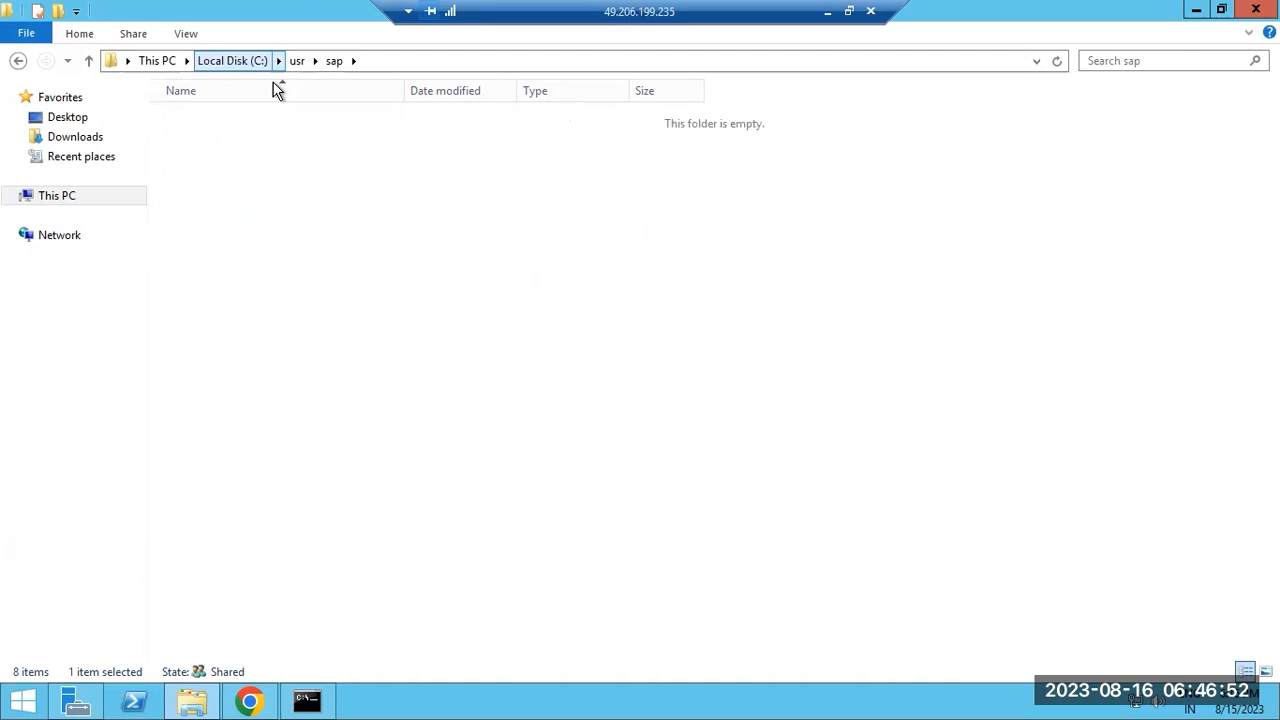
double_click(226, 533)
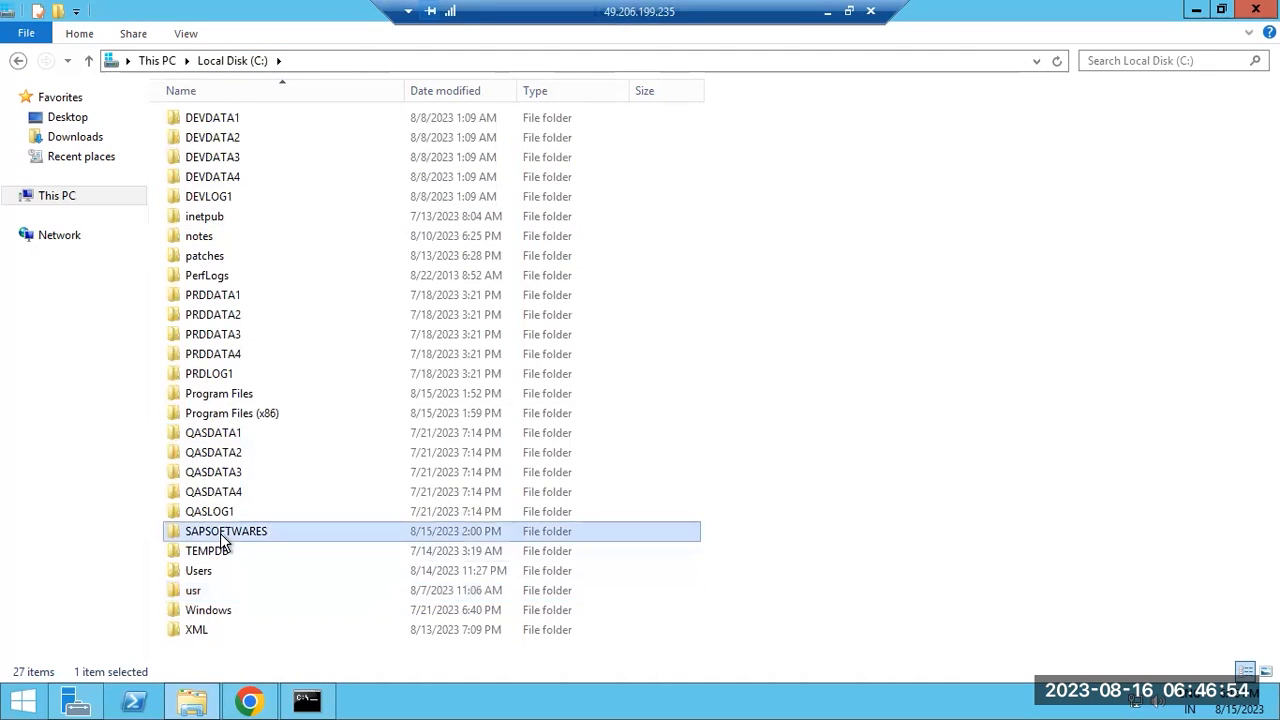
double_click(204, 176)
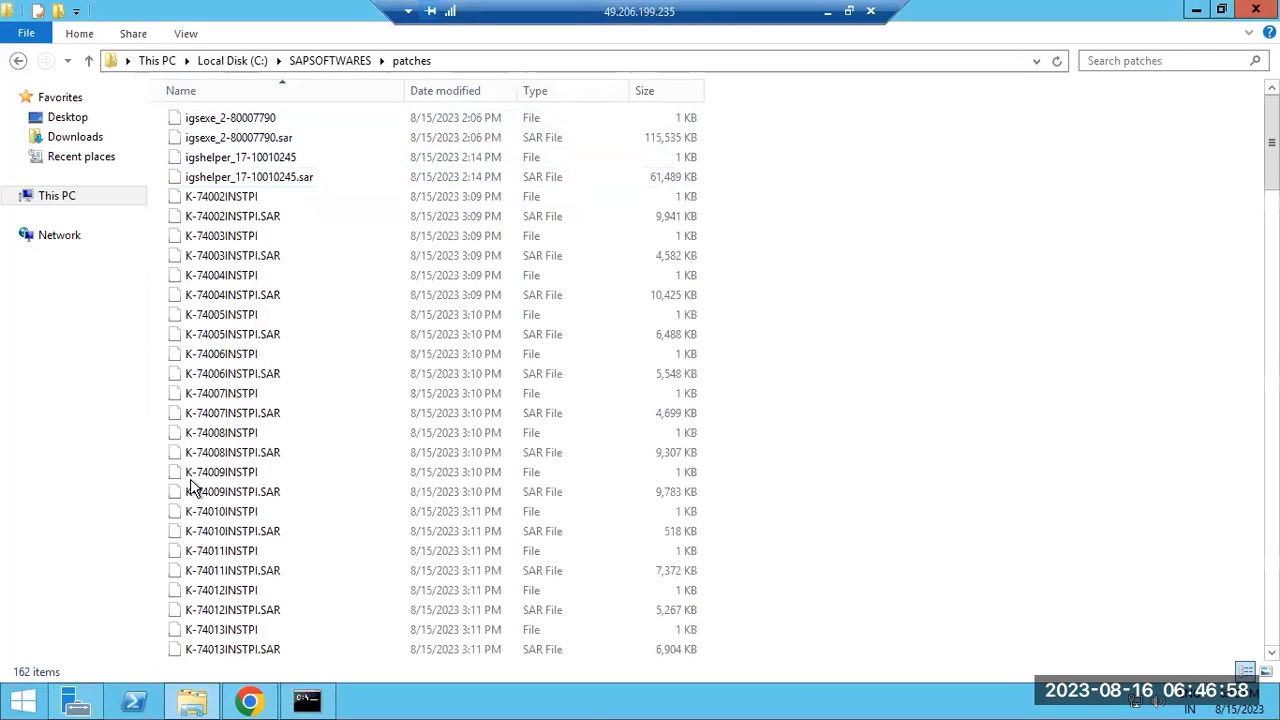
scroll(240, 610, down, 20)
scroll(277, 620, down, 15)
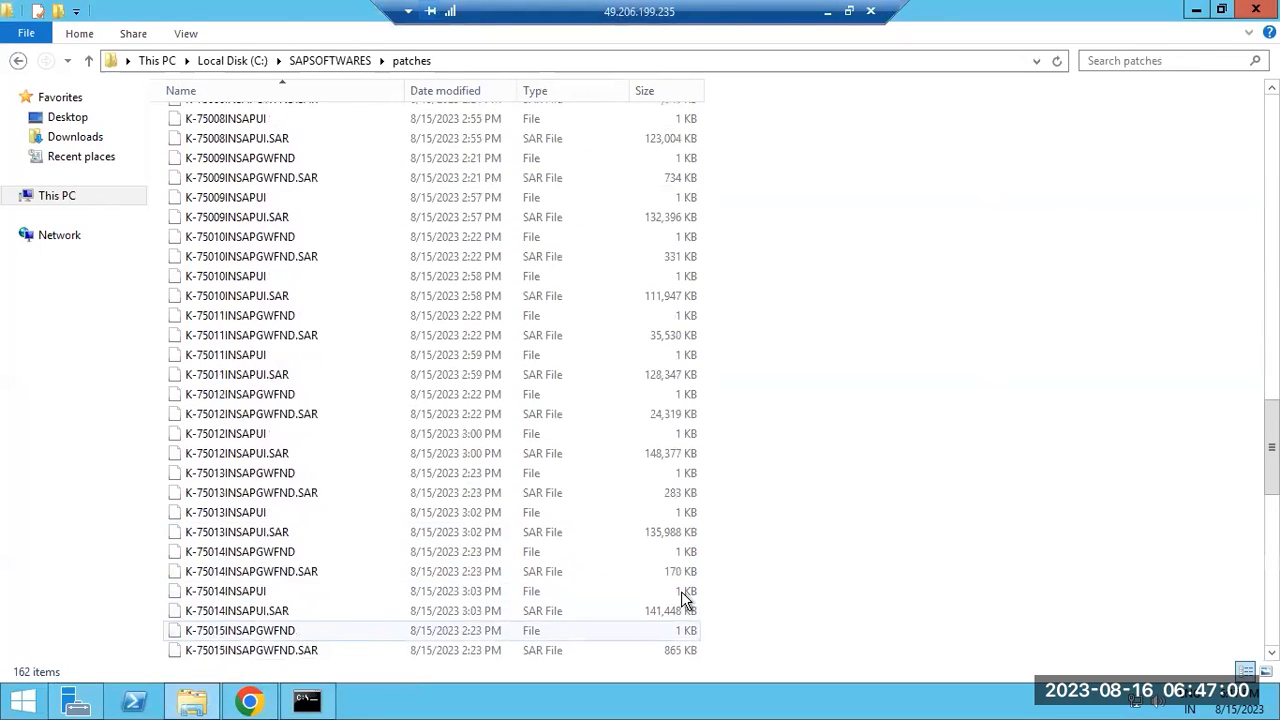
scroll(430, 375, down, 1)
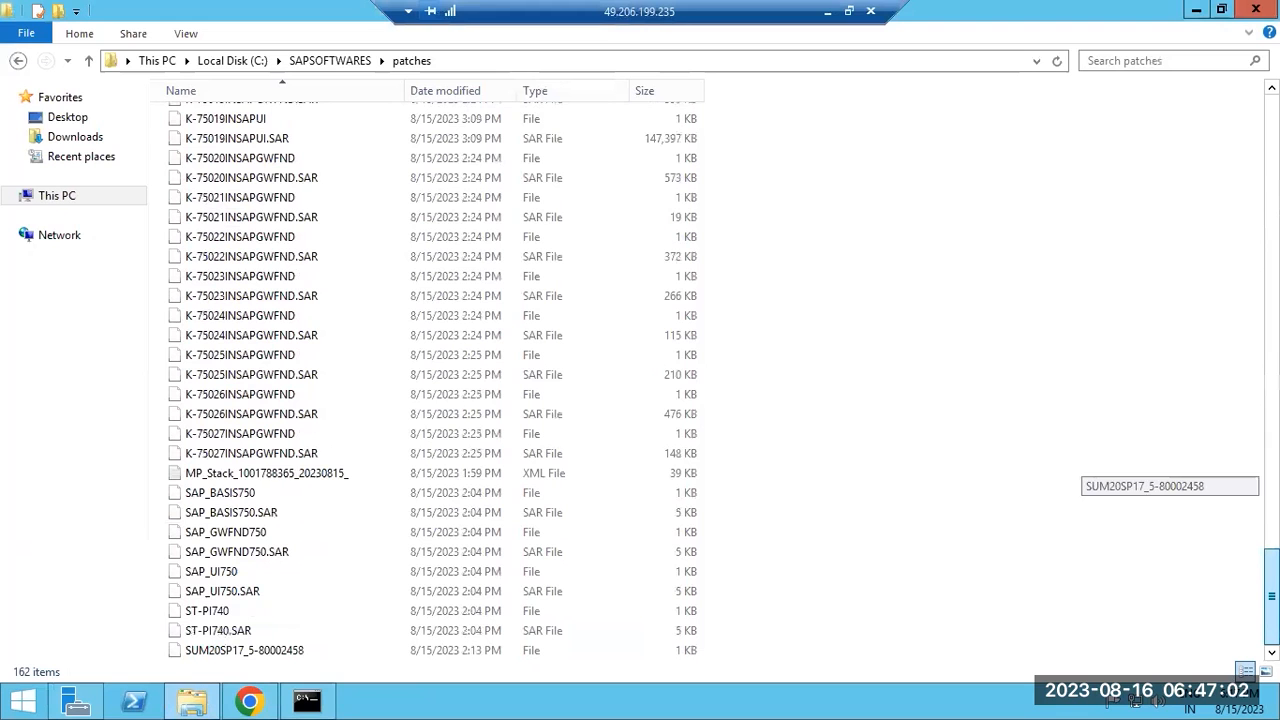
double_click(210, 474)
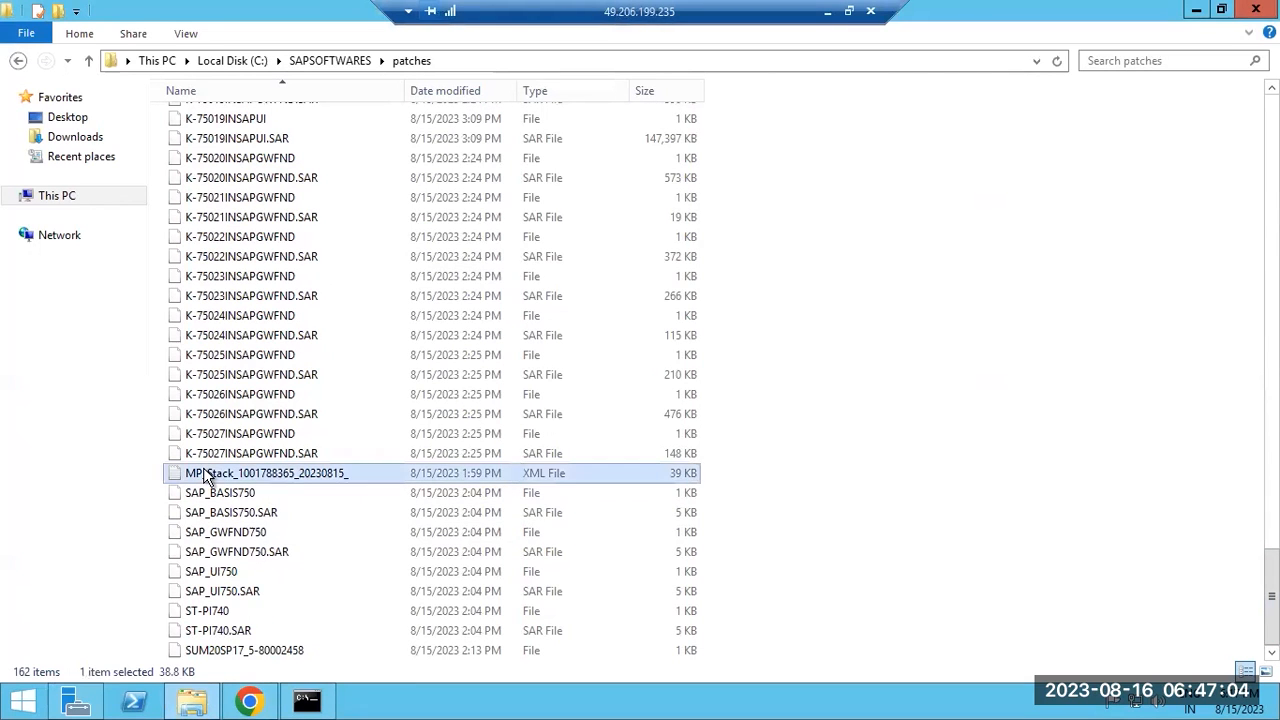
Replace every DEV with PRD in the MP_Stack XML in Notepad.
click(565, 392)
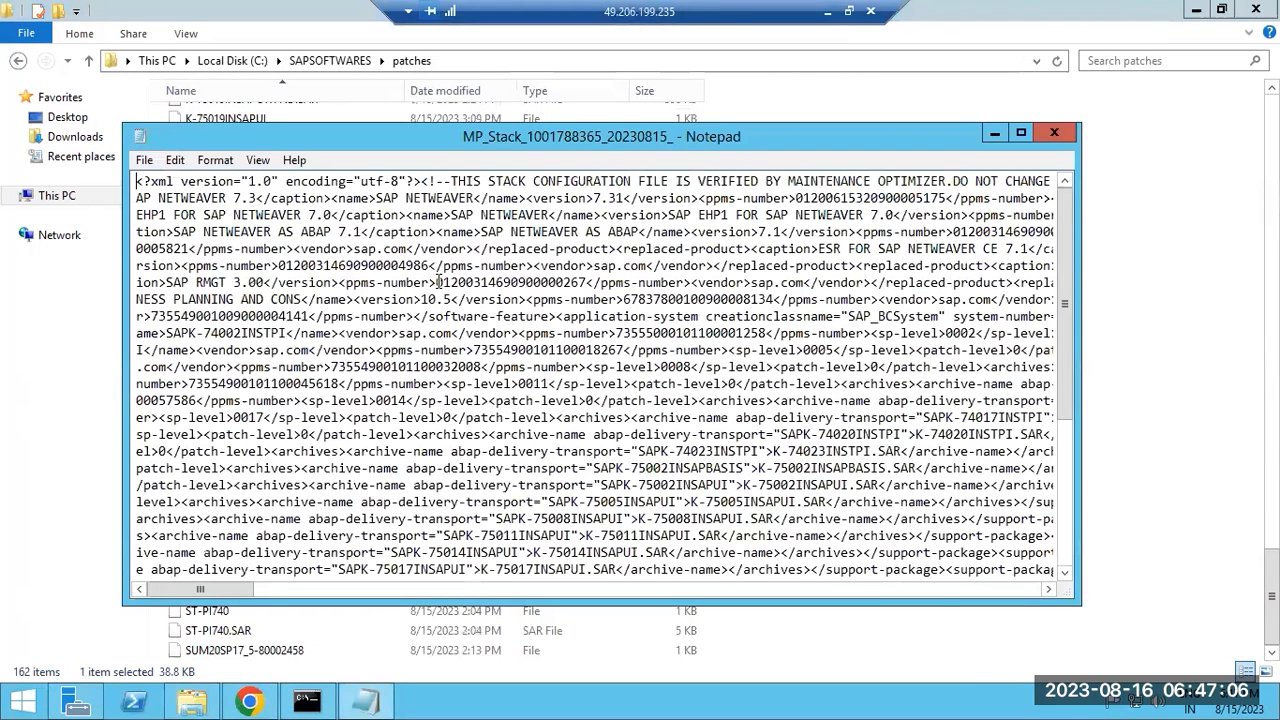
click(175, 160)
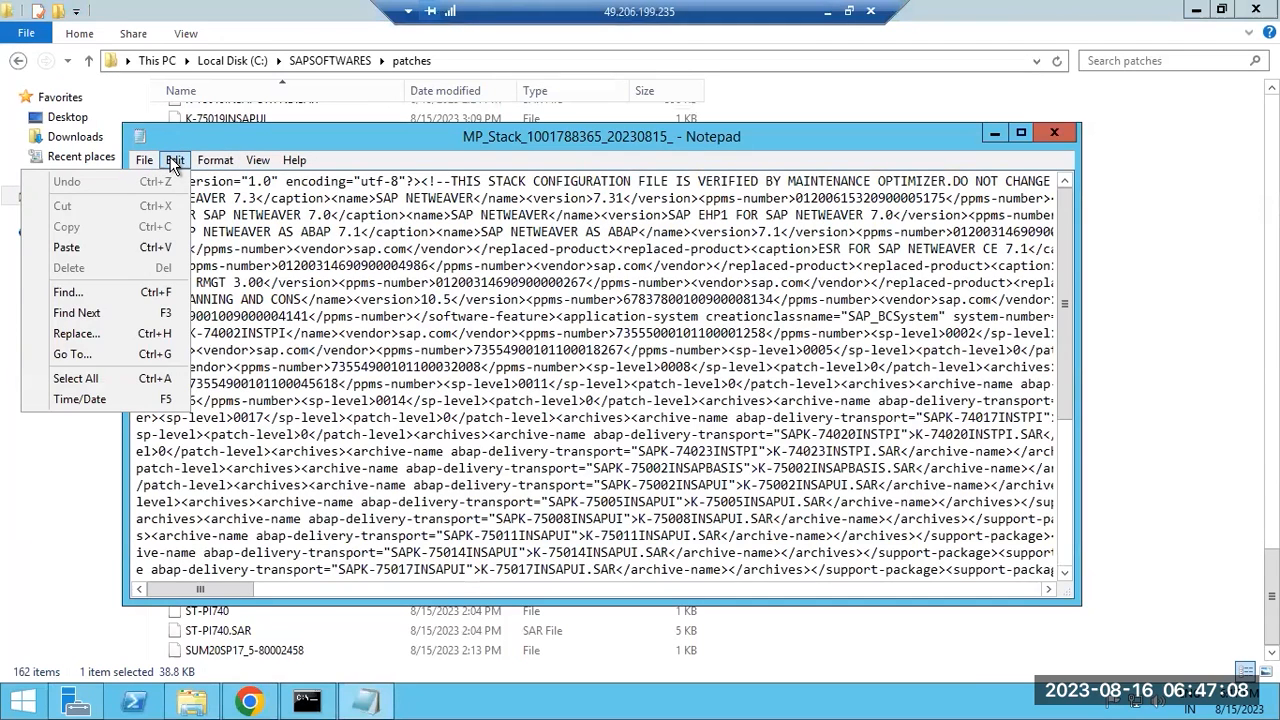
click(77, 336)
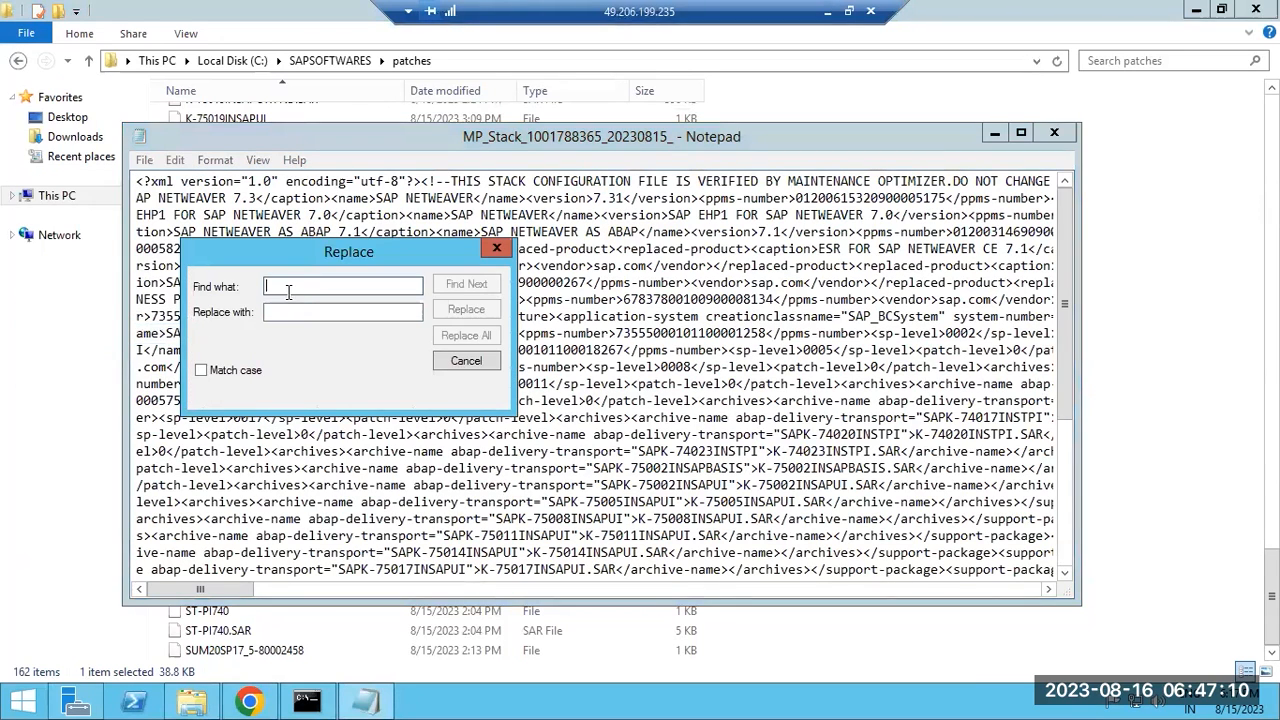
text(DEV)
click(296, 309)
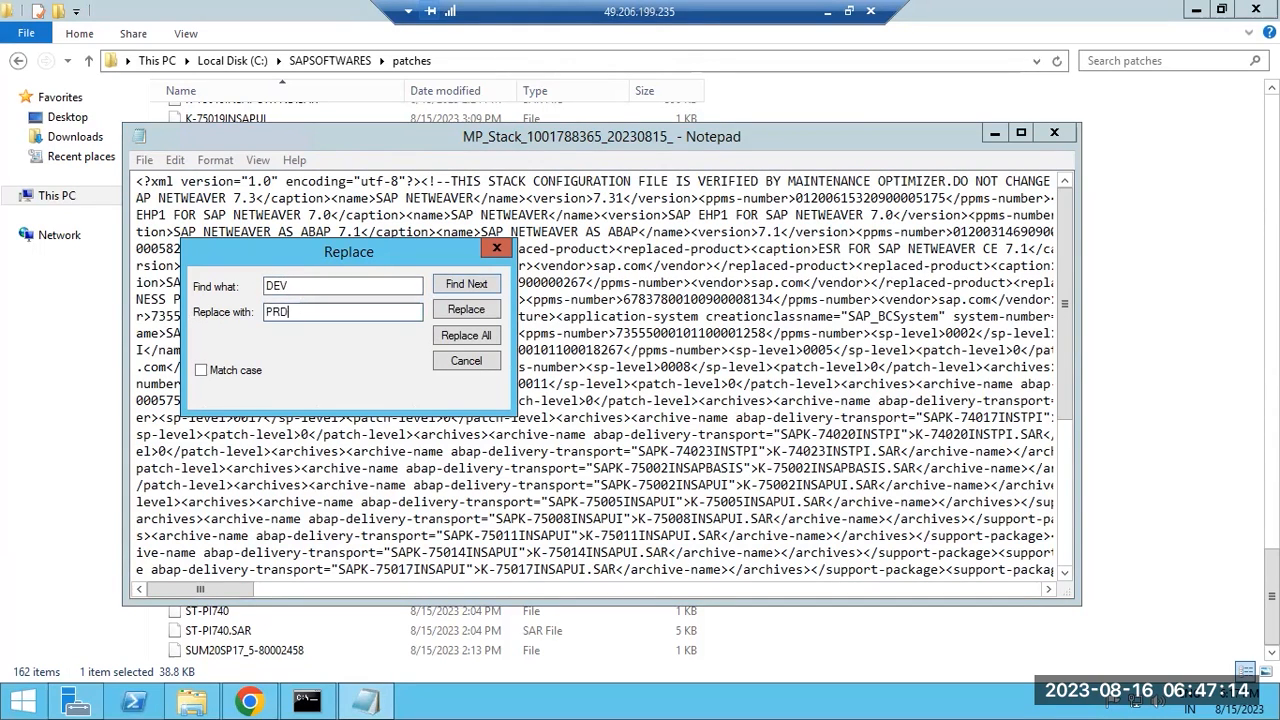
click(455, 336)
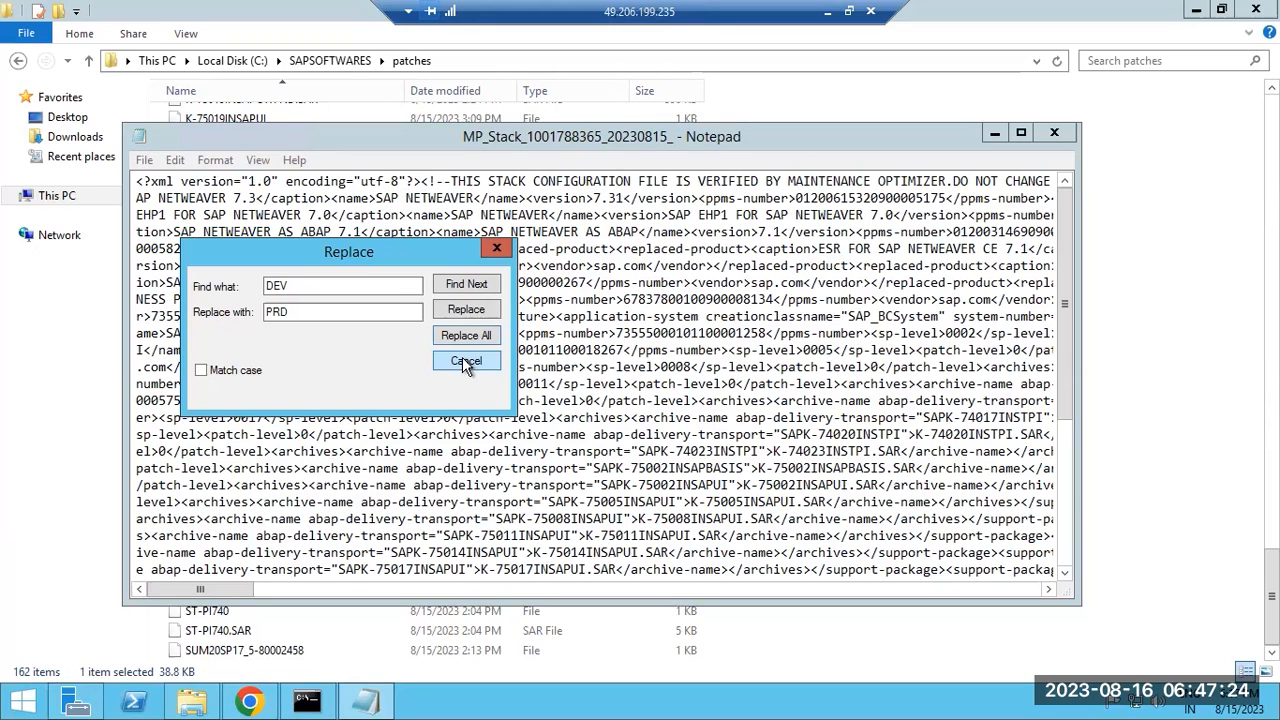
click(465, 362)
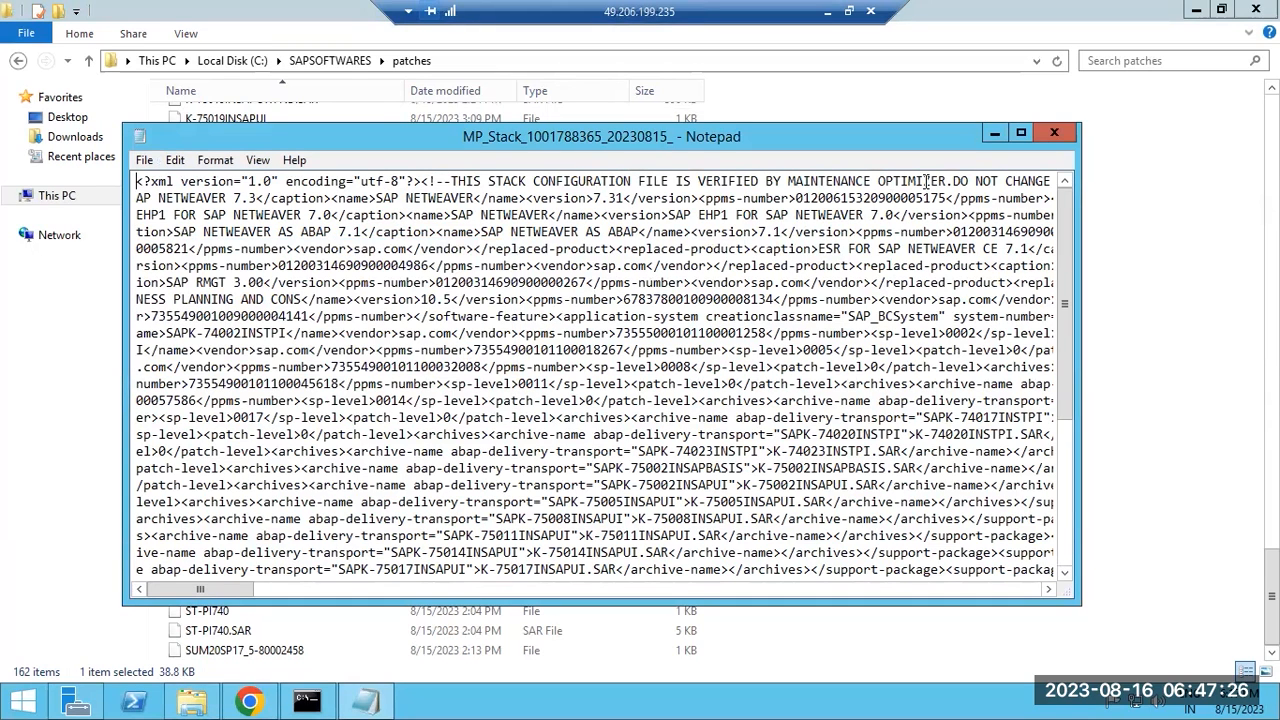
Attempt to save over the original, hit Access denied, and close without saving.
click(1052, 131)
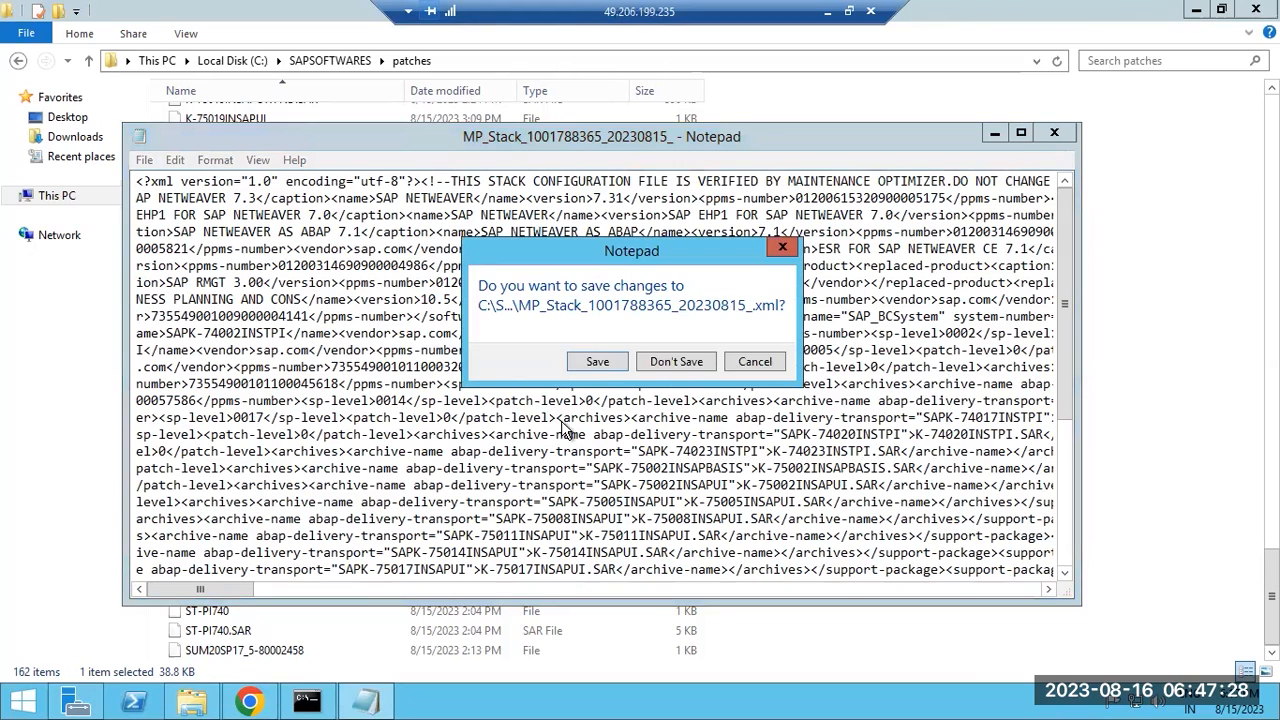
click(599, 362)
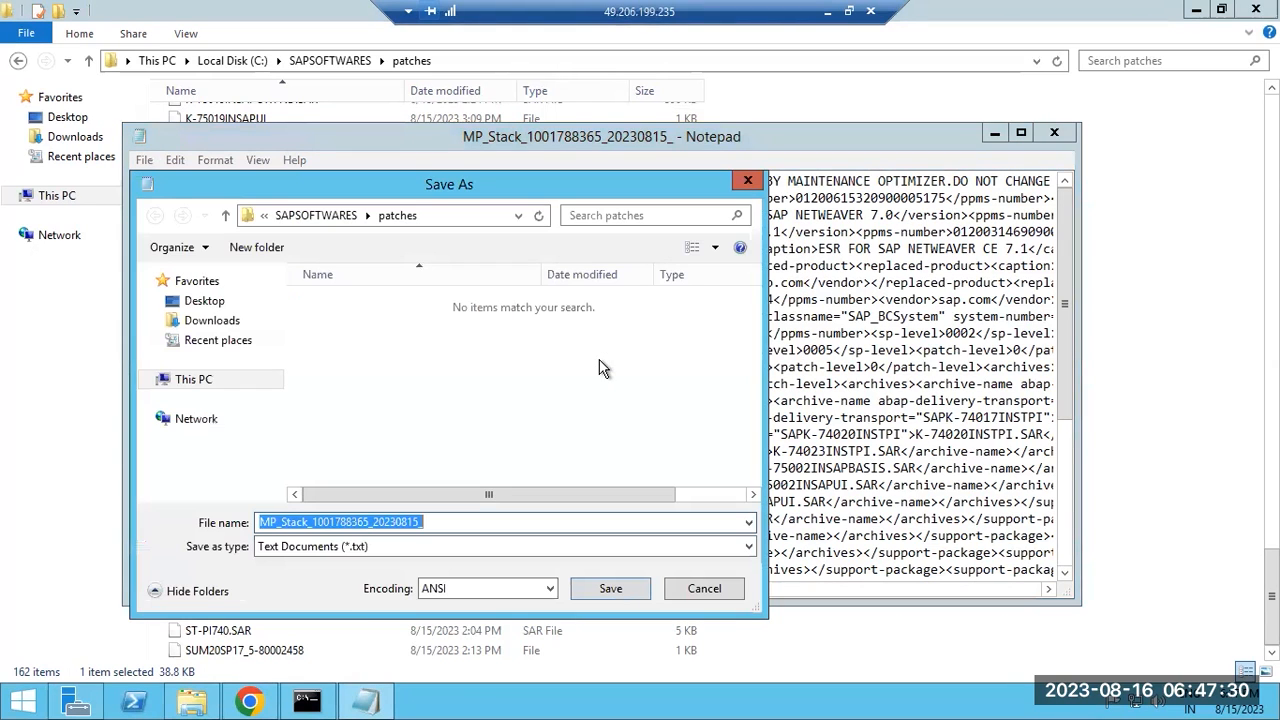
click(608, 589)
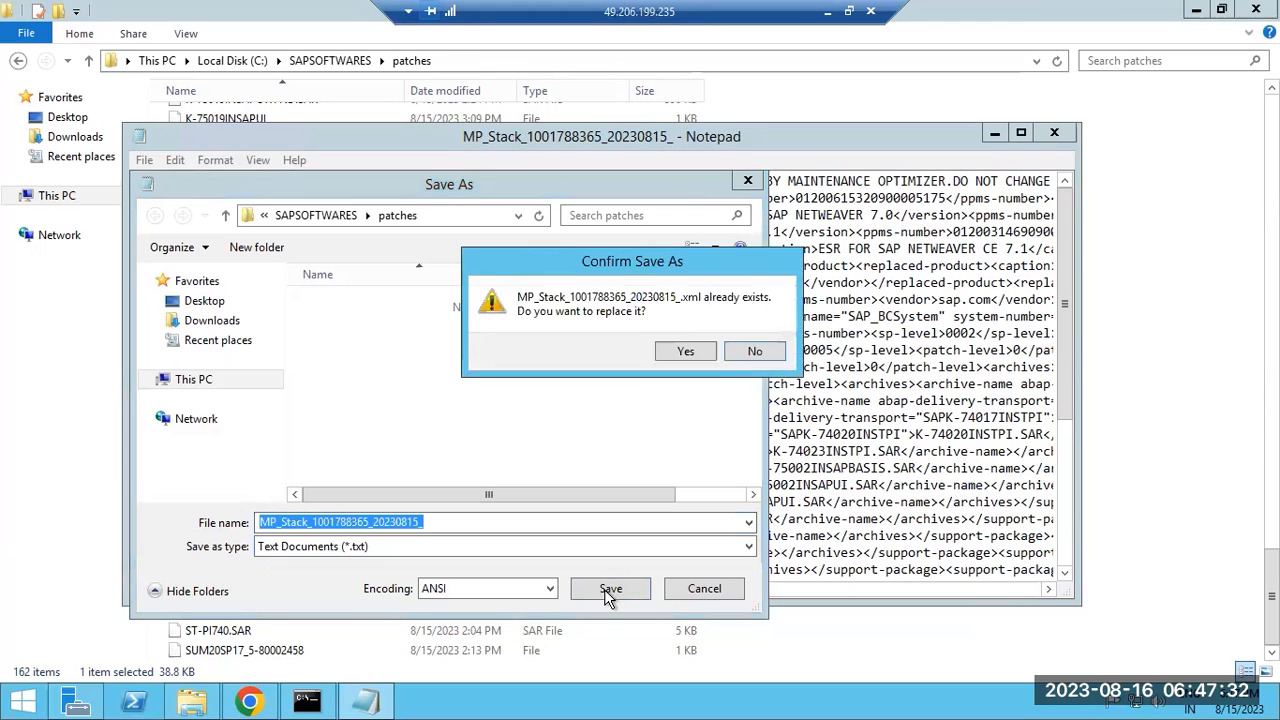
click(686, 352)
click(672, 421)
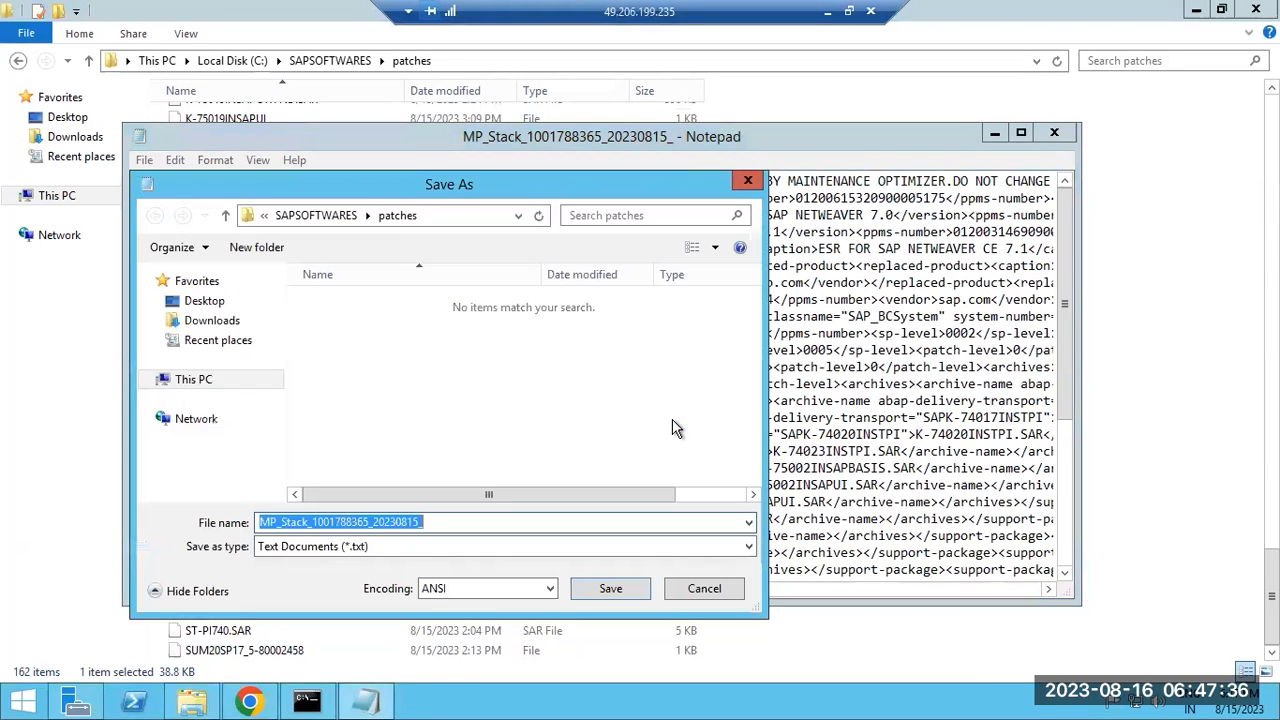
click(700, 588)
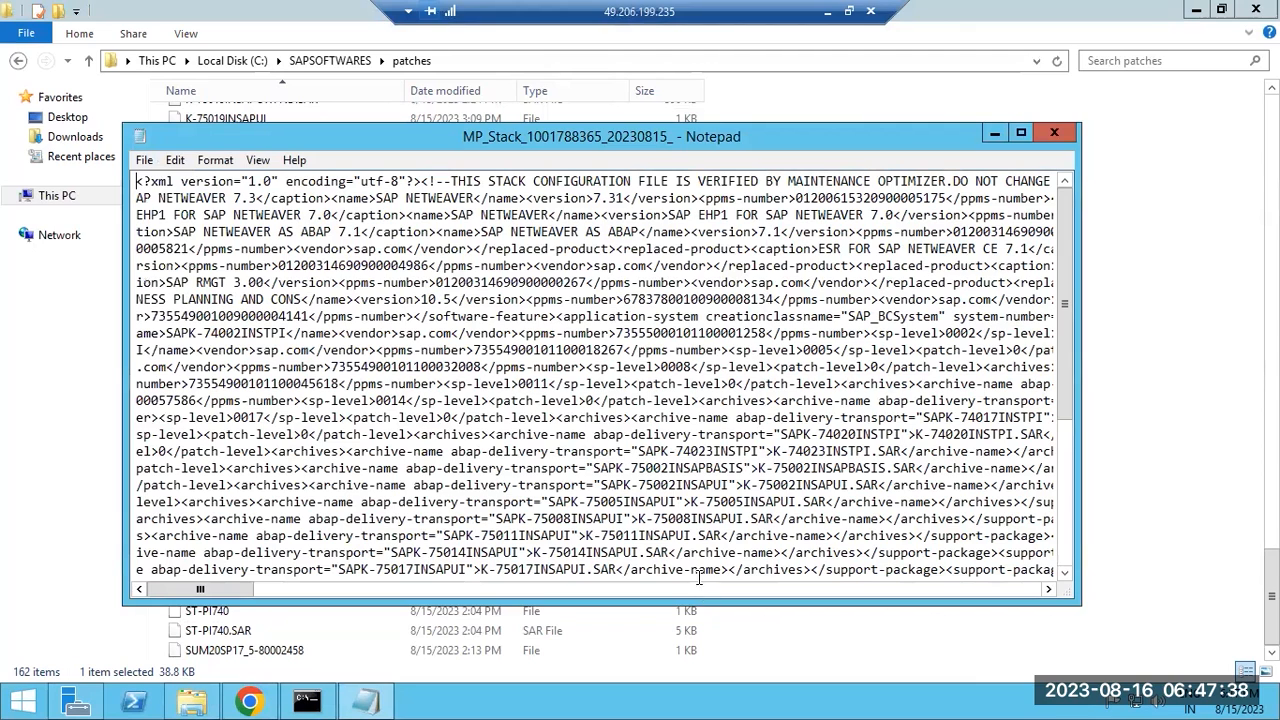
click(1054, 133)
click(651, 368)
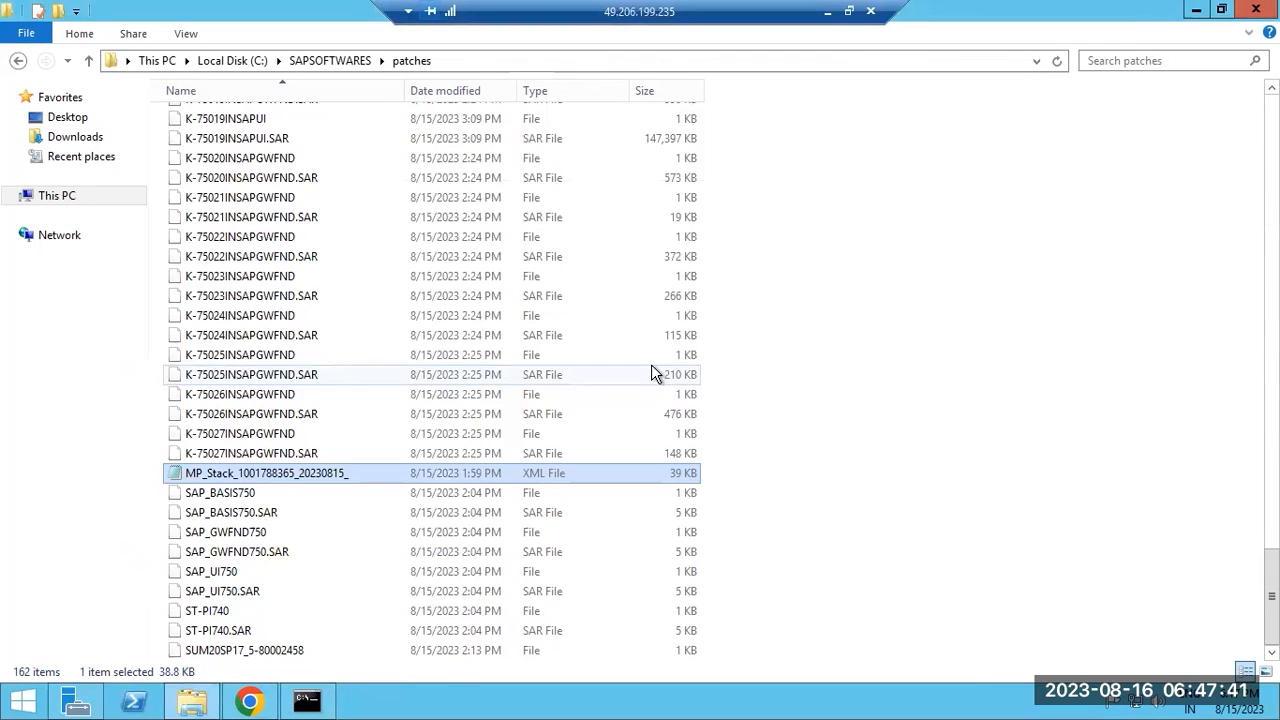
Copy the MP_Stack XML into Downloads and open that copy in Notepad.
right_click(241, 464)
click(47, 362)
click(76, 140)
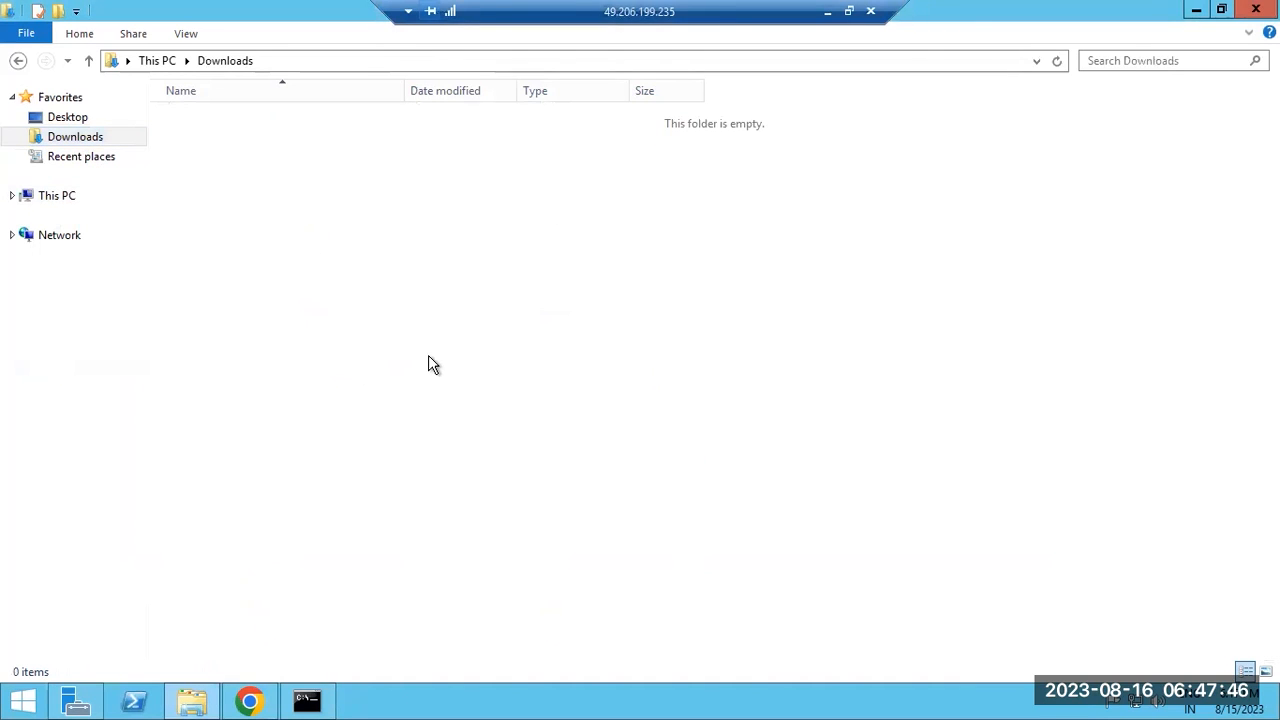
key(ctrl+v)
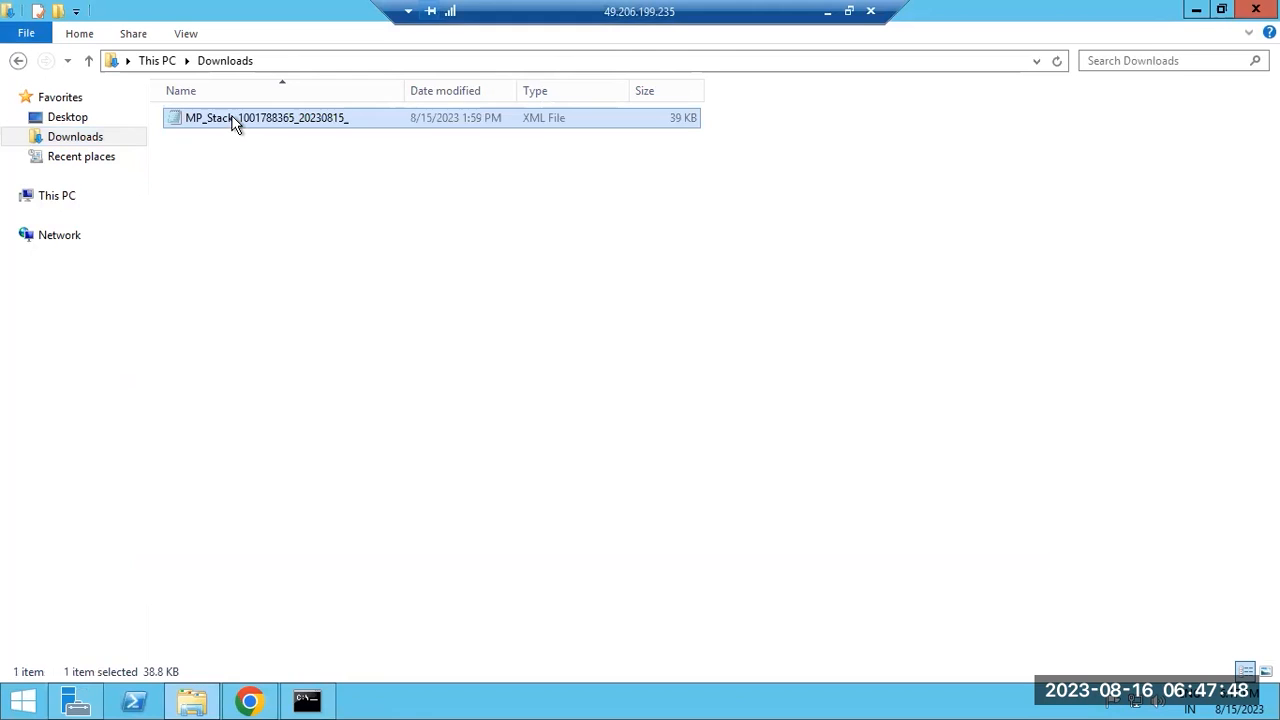
double_click(234, 122)
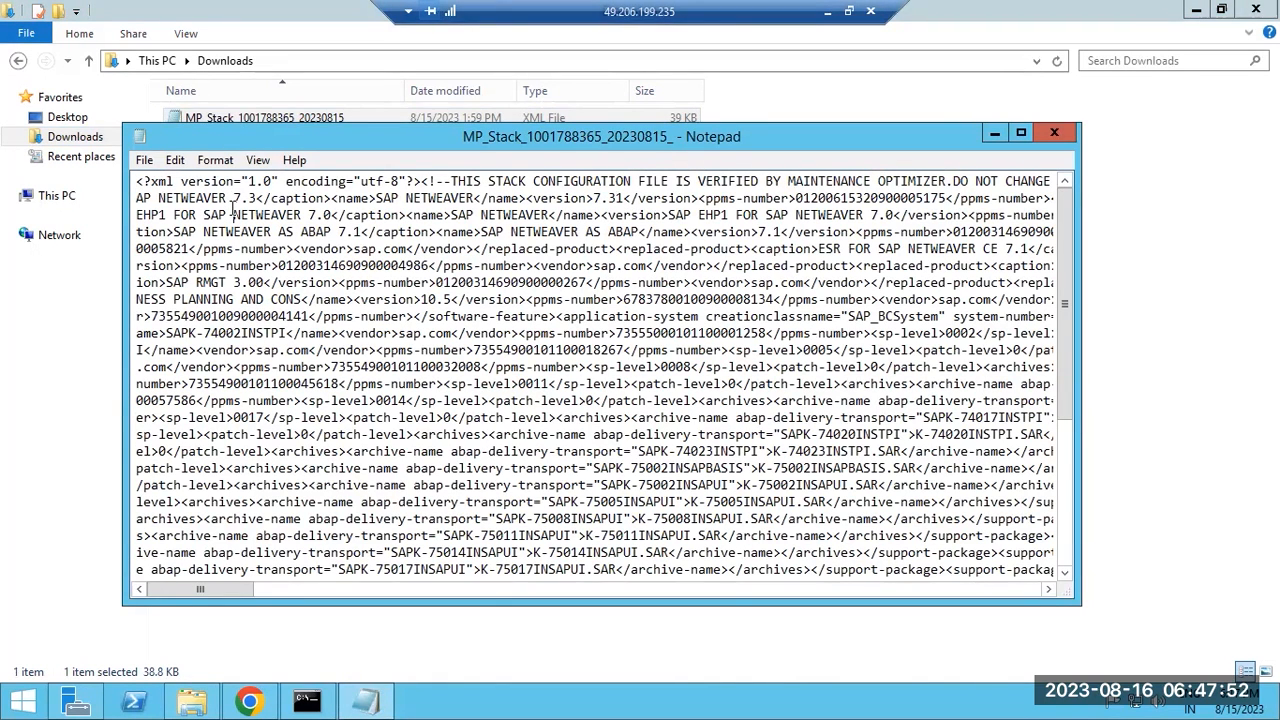
Search the file for occurrences of DEV.
key(ctrl+f)
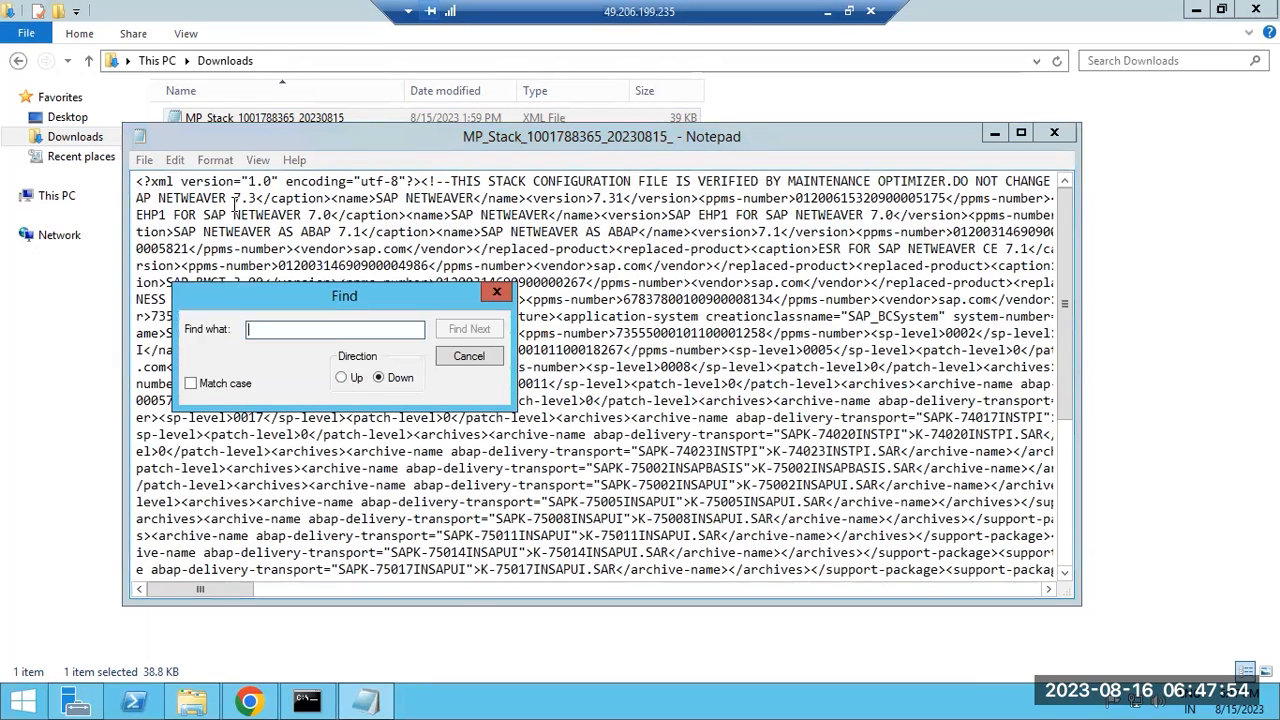
text(DEV)
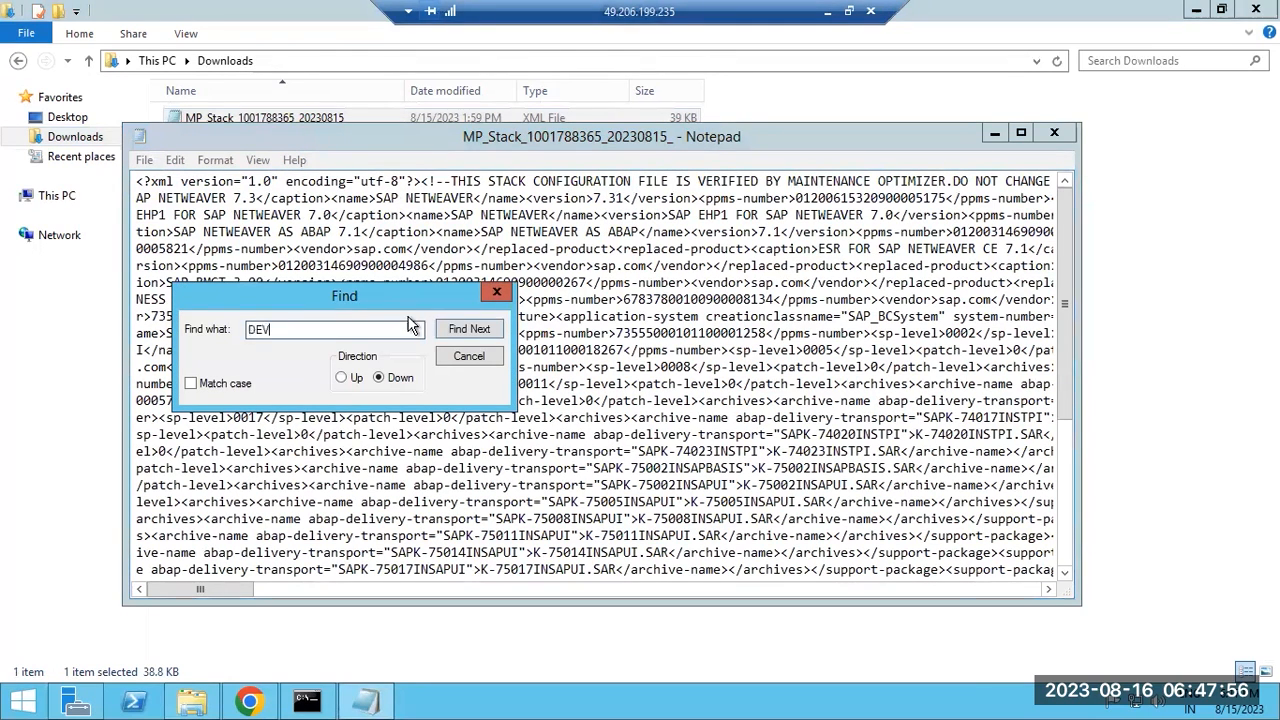
click(466, 330)
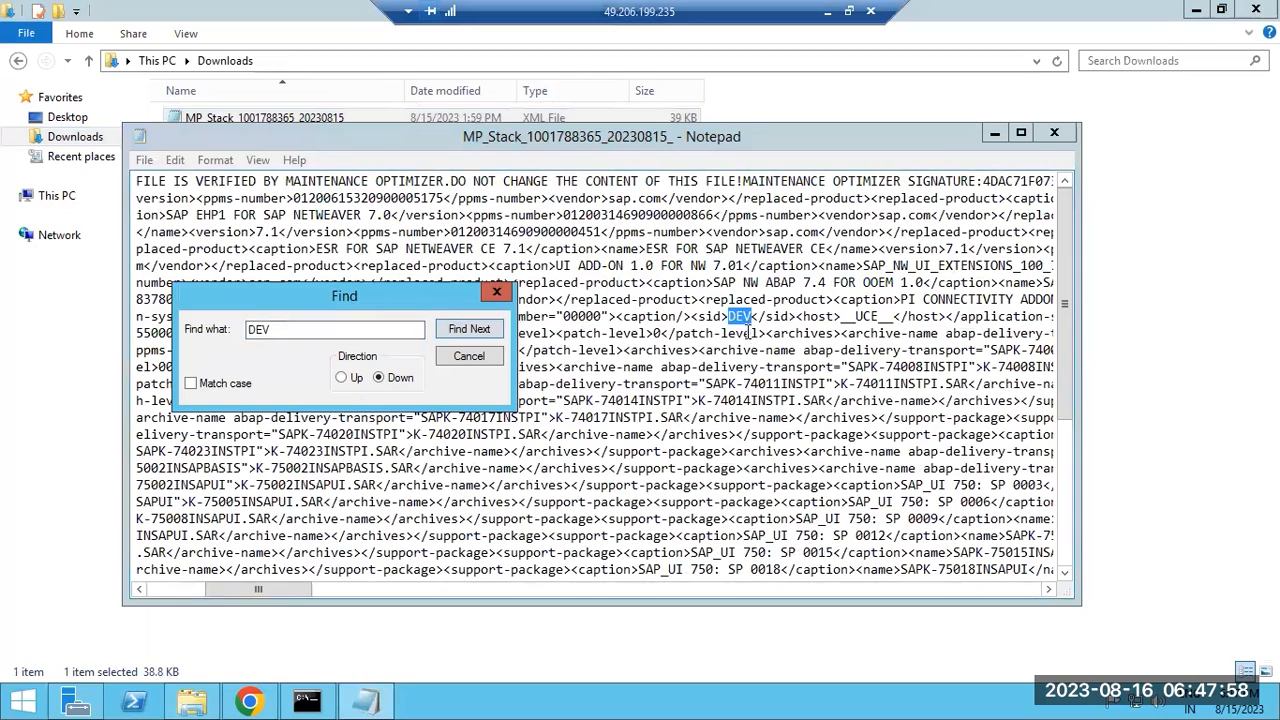
click(473, 332)
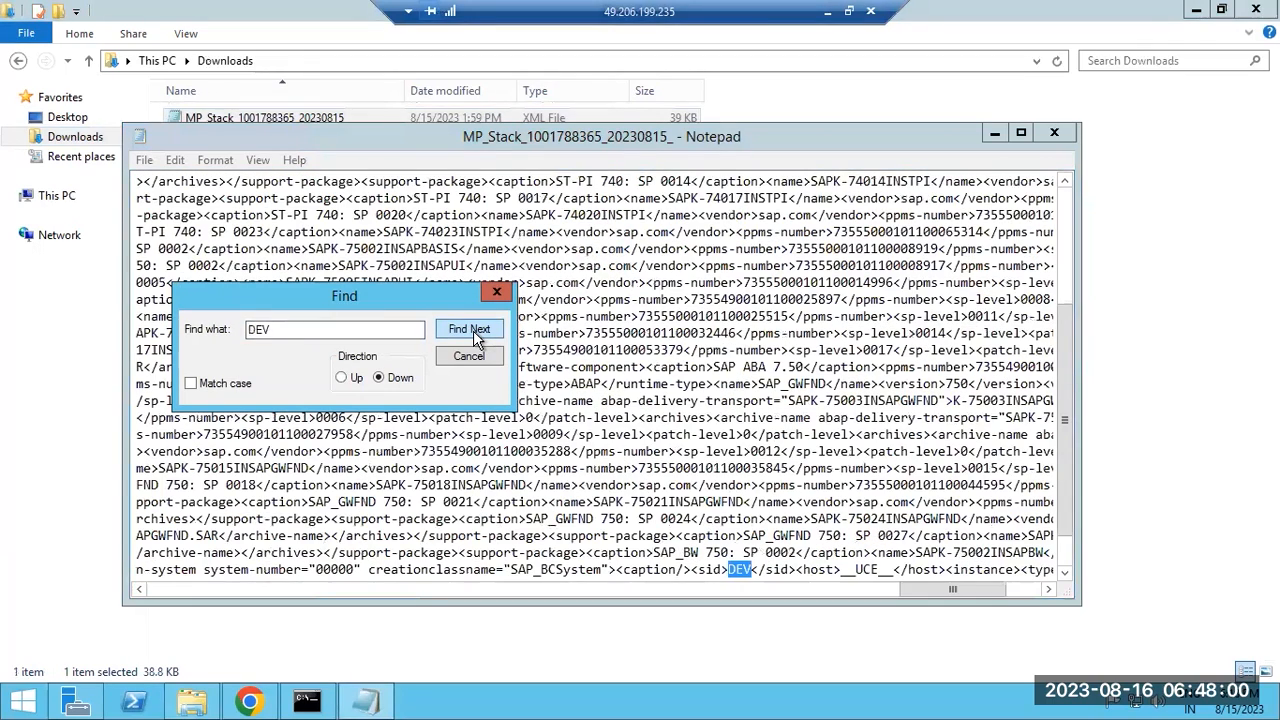
click(473, 330)
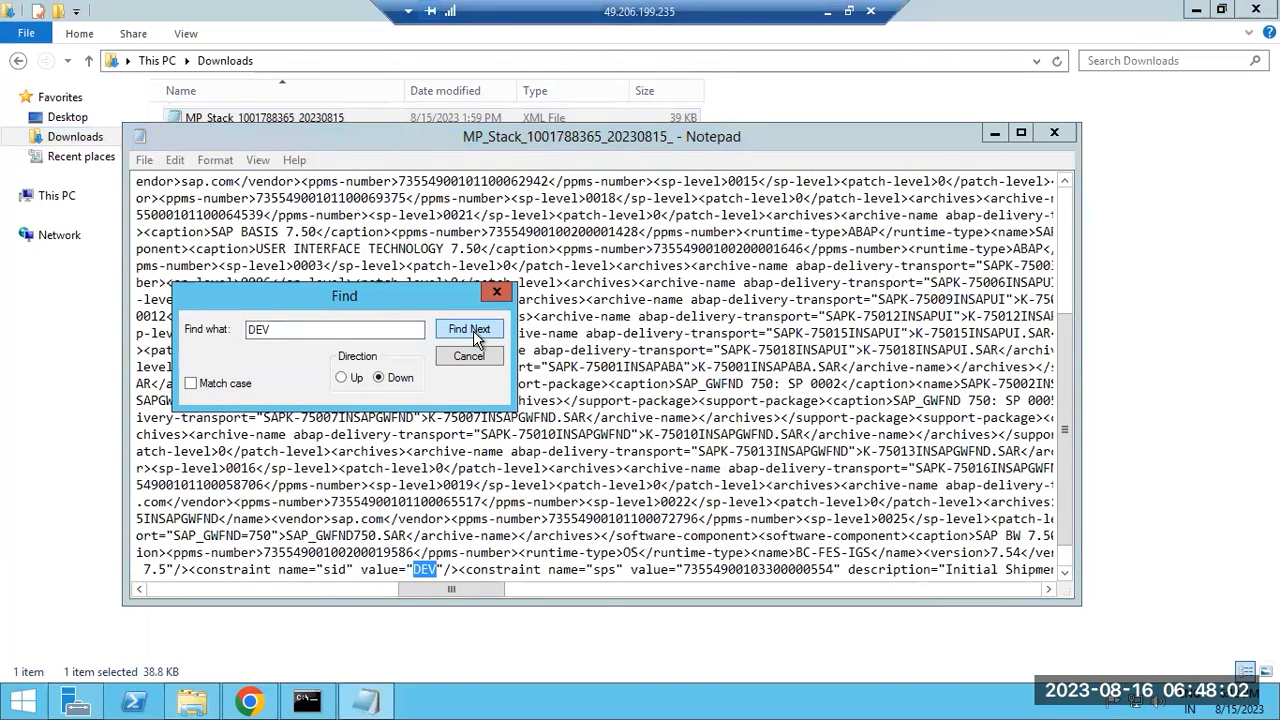
click(290, 330)
click(455, 356)
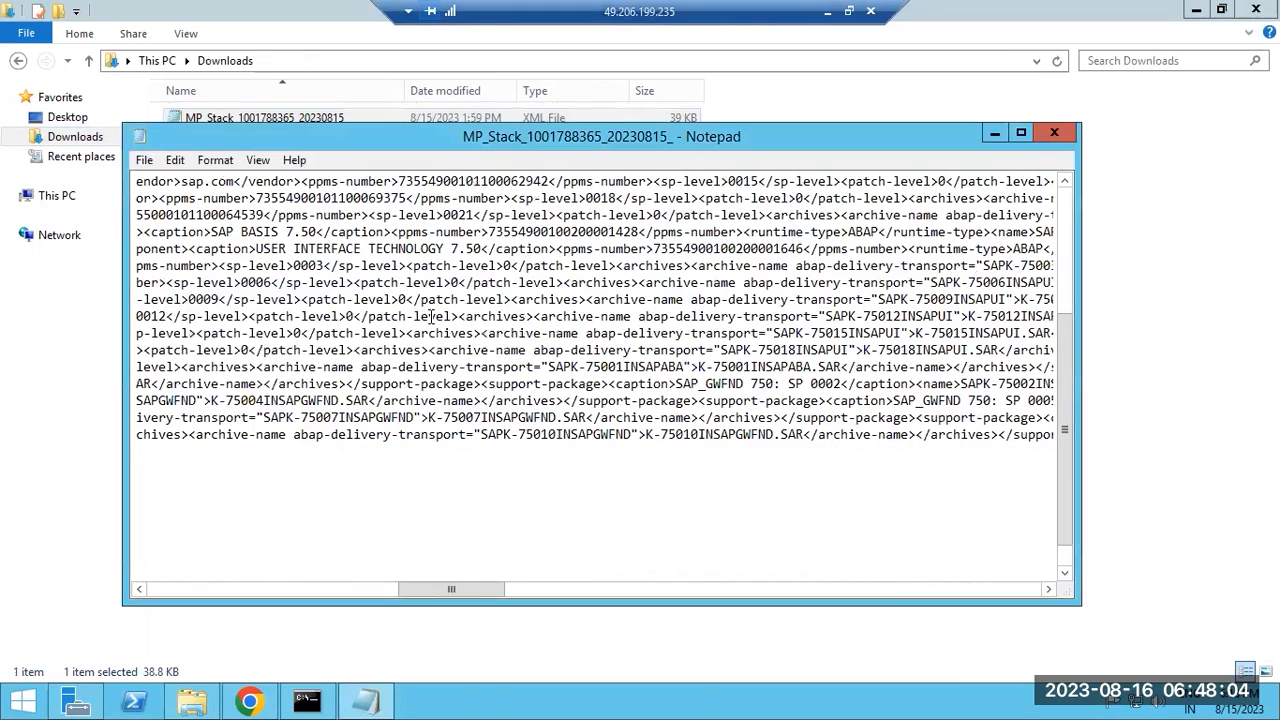
Replace all DEV with PRD and save the file on closing.
click(177, 162)
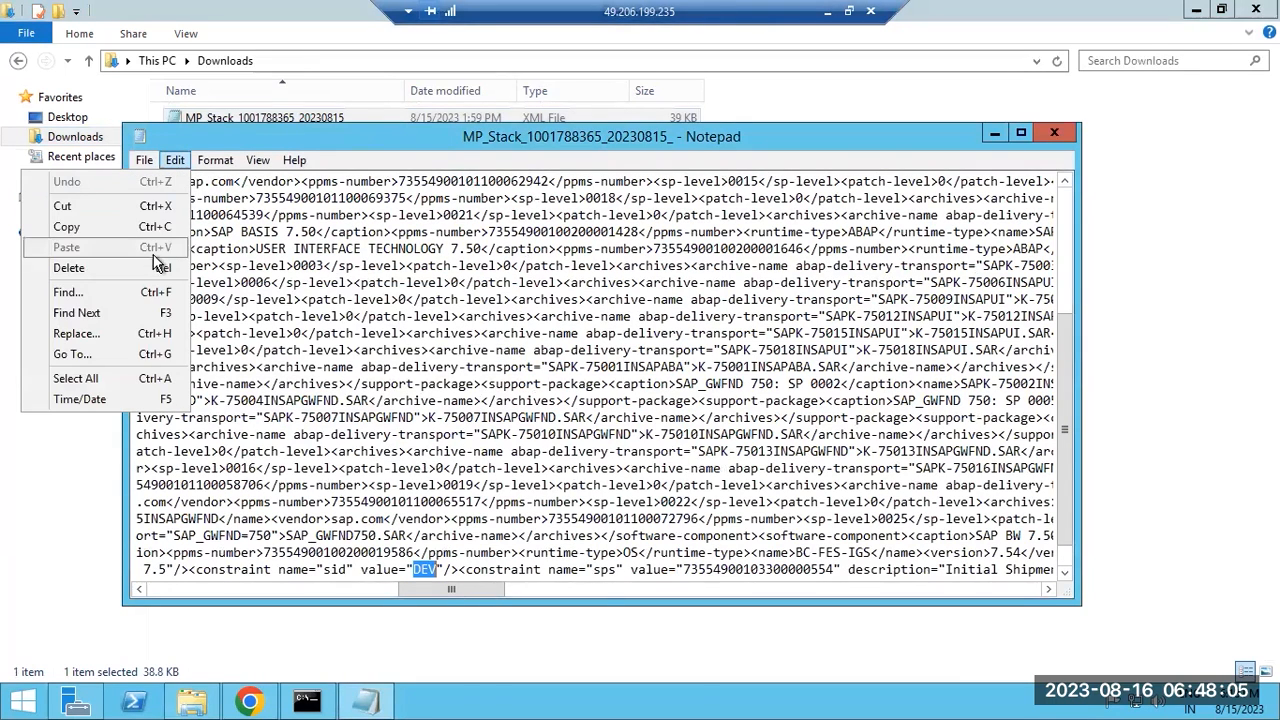
click(89, 334)
click(309, 314)
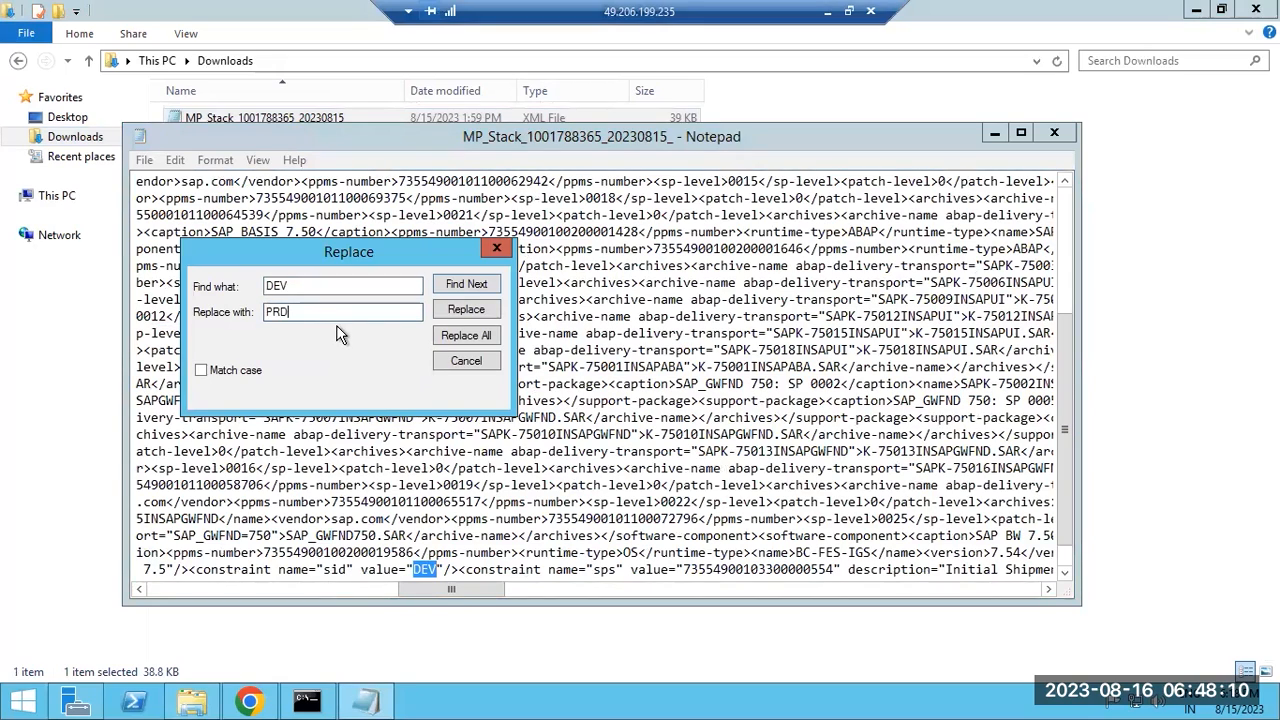
click(440, 337)
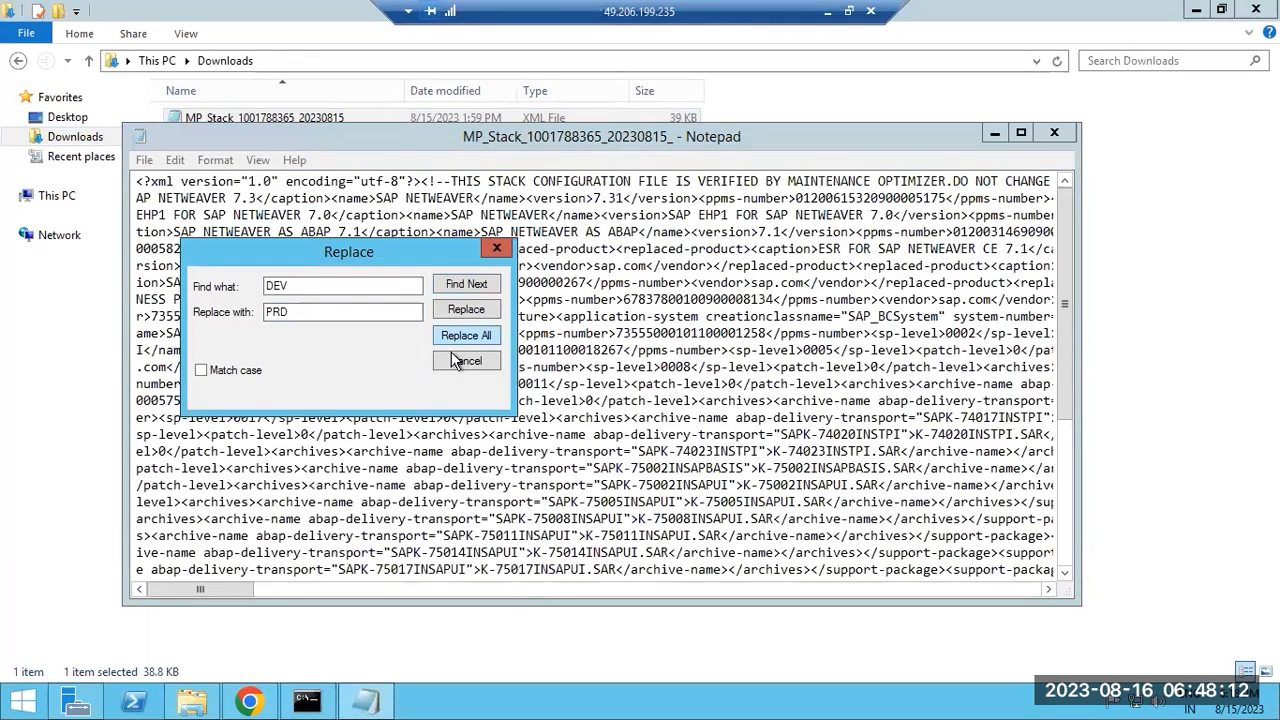
click(464, 362)
click(1053, 134)
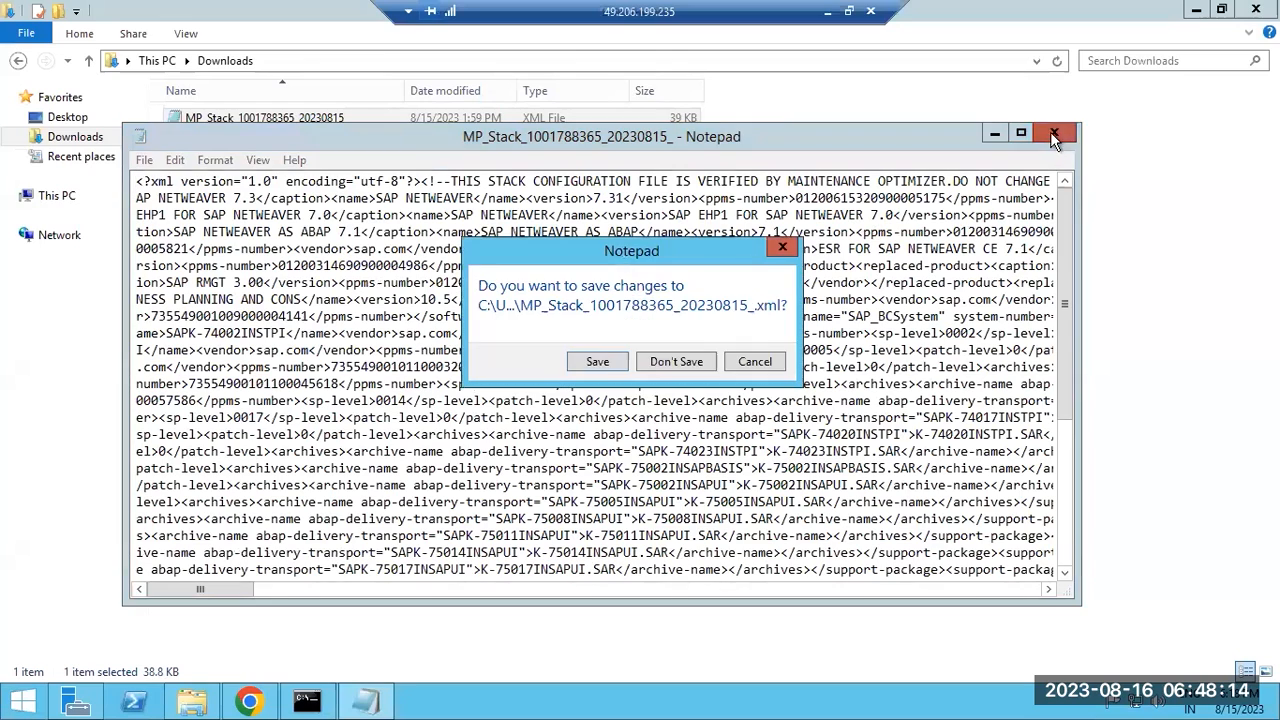
click(597, 362)
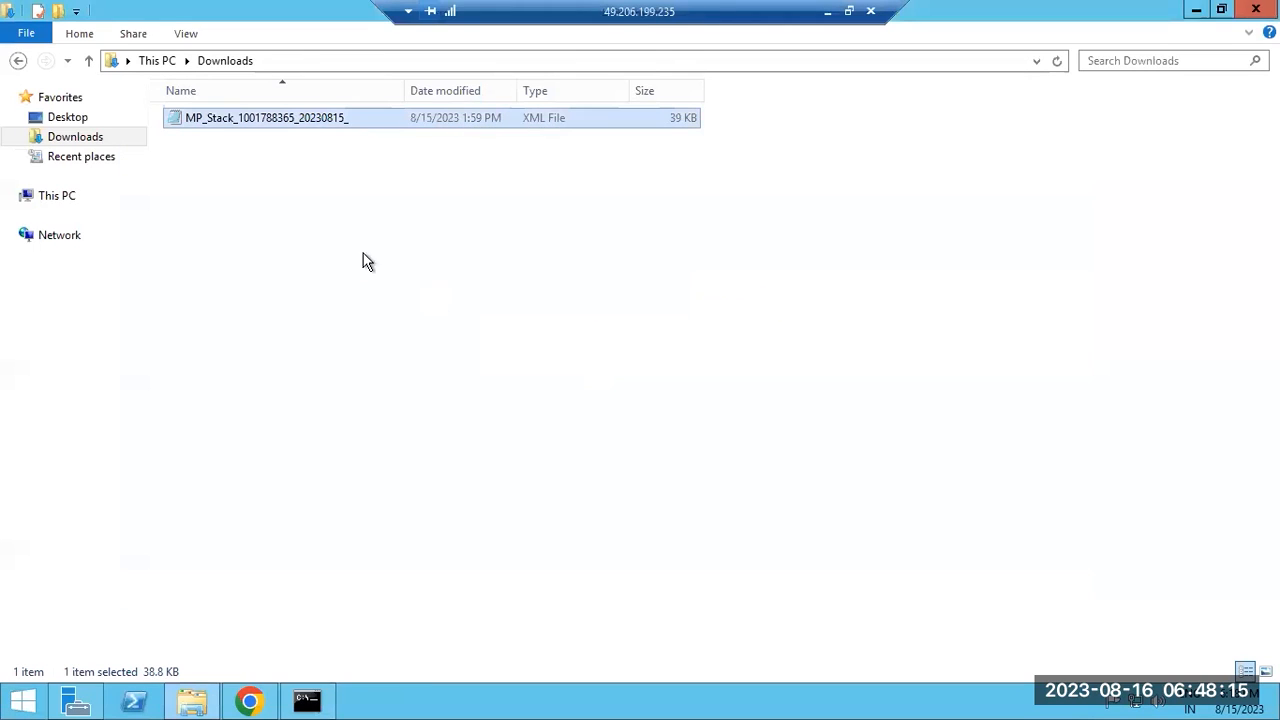
Copy the edited MP_Stack XML from Downloads over the original in the patches folder.
right_click(213, 125)
click(46, 369)
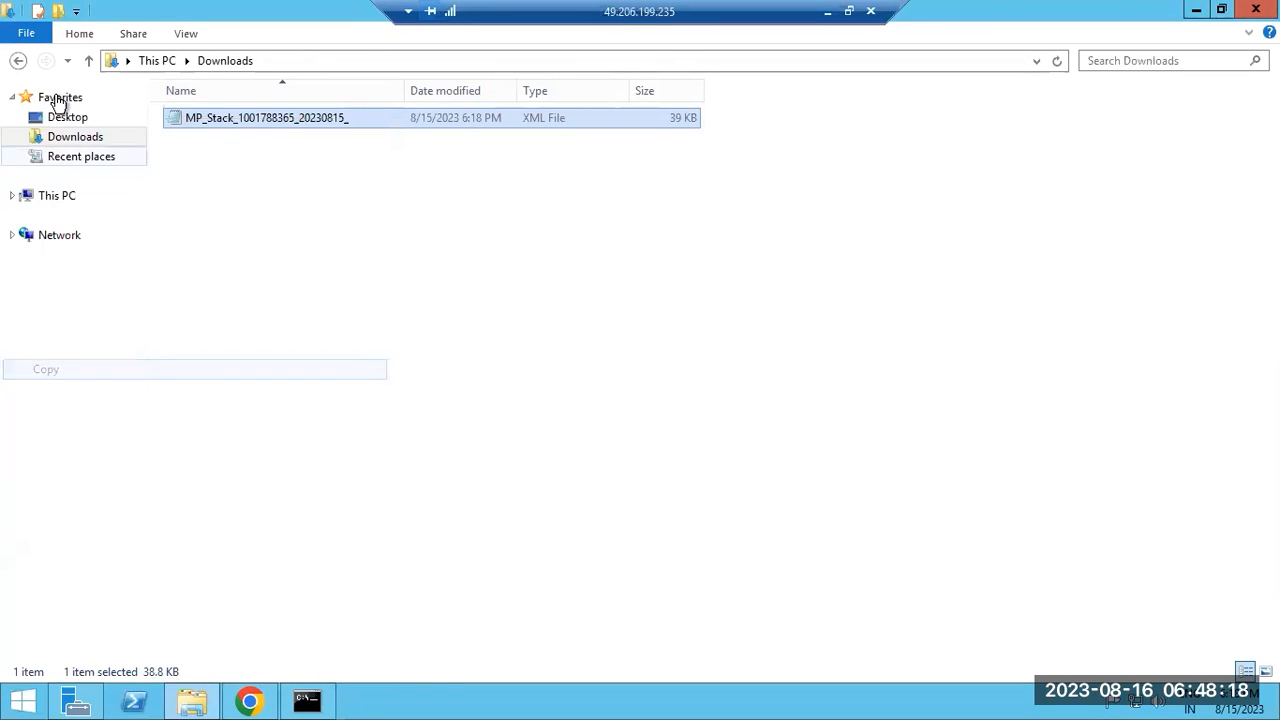
click(20, 62)
click(928, 355)
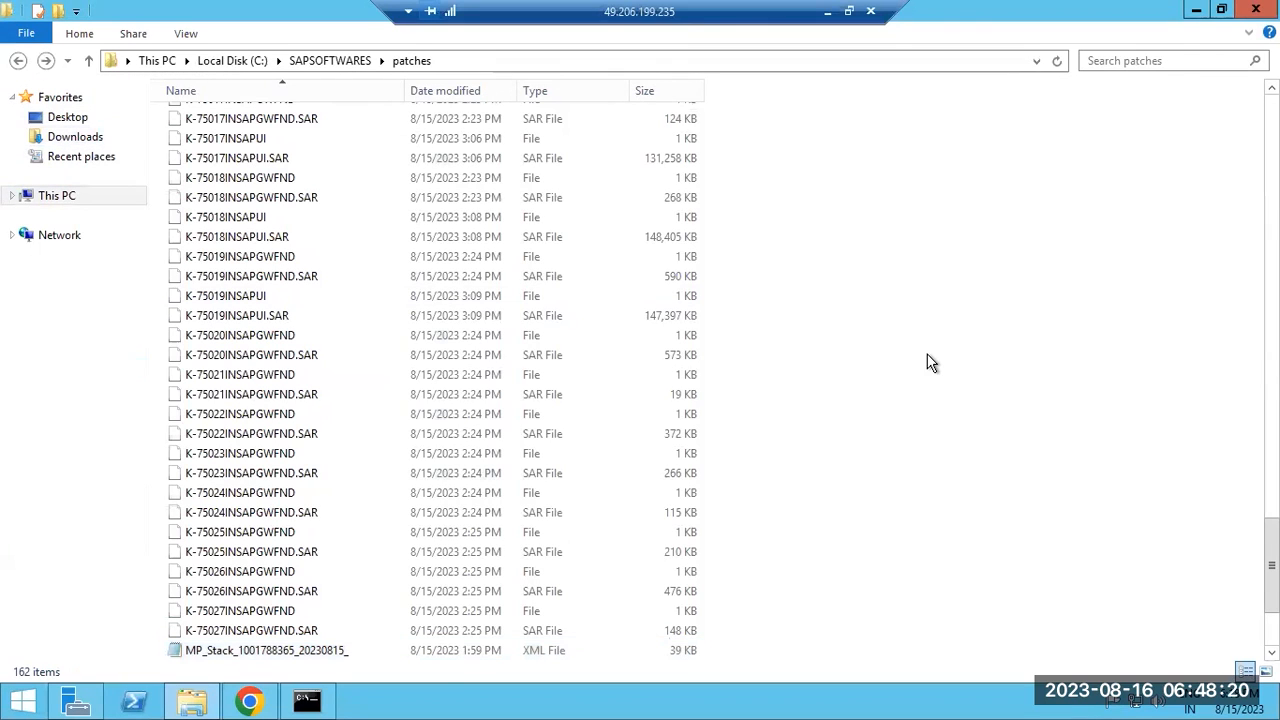
key(ctrl+v)
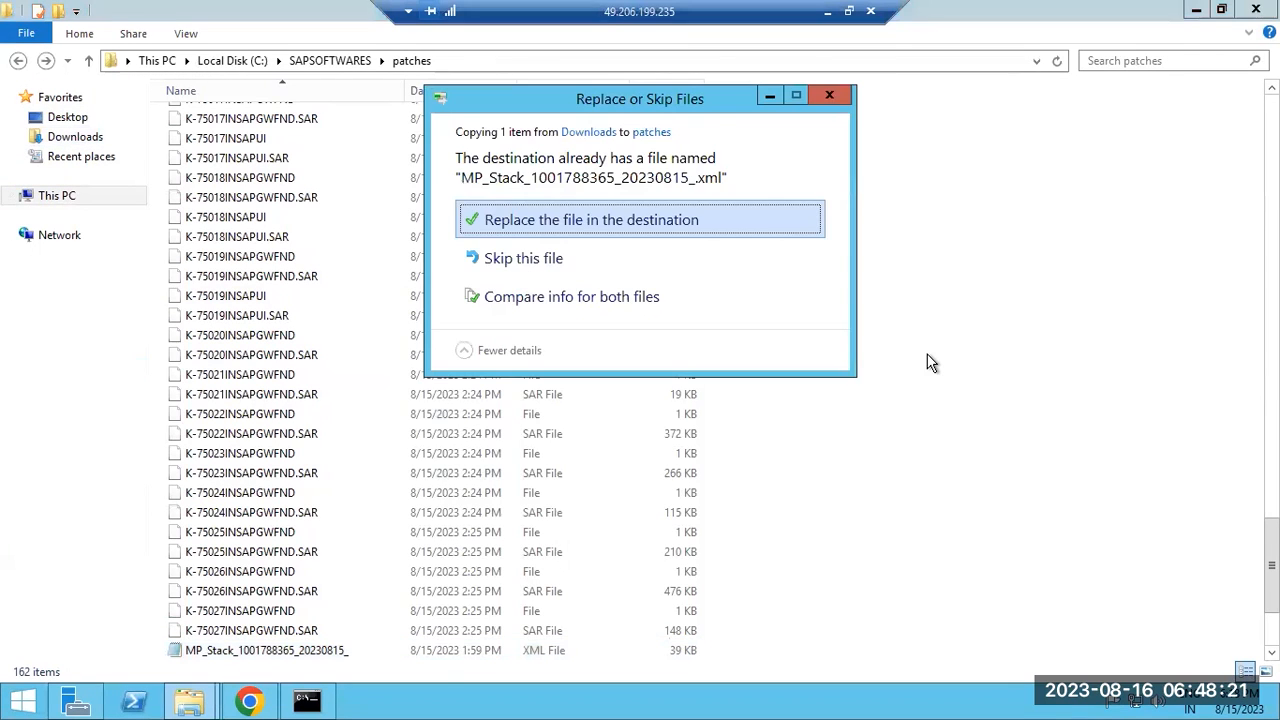
click(585, 237)
click(585, 228)
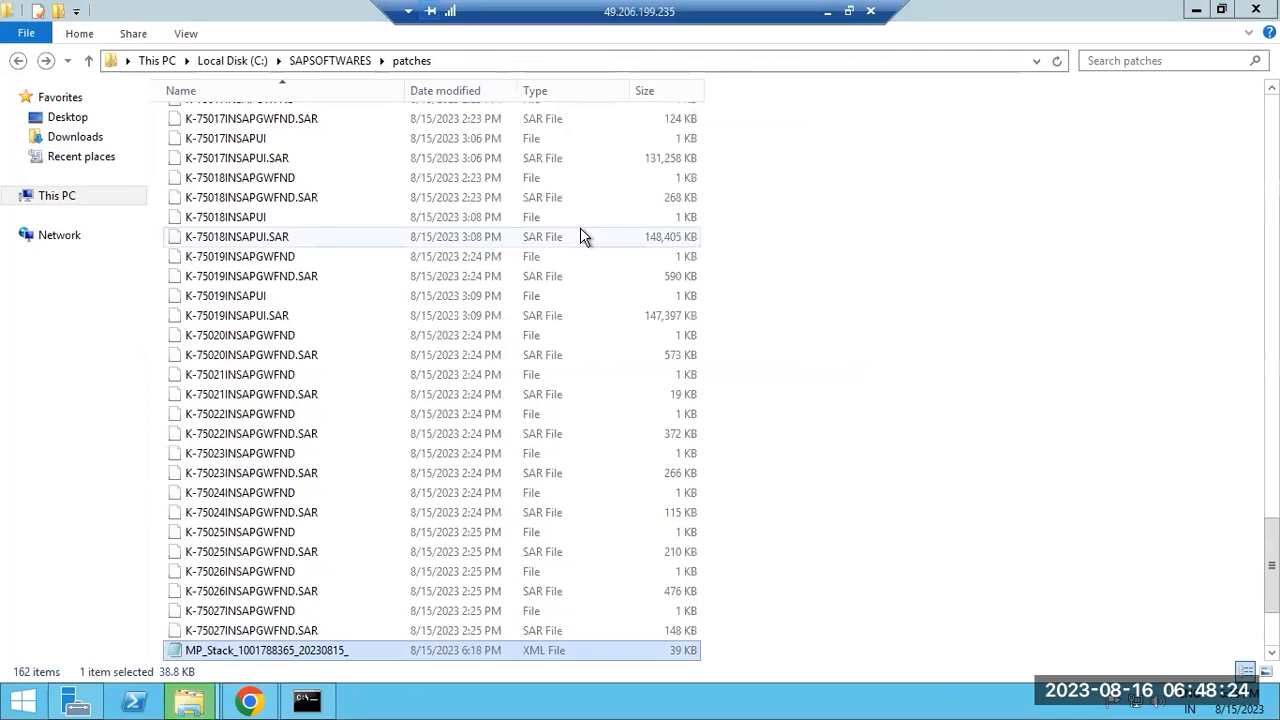
click(250, 701)
Select the MP_Stack XML in C:\SAPSOFTWARES\patches as the SUM stack file and continue.
click(190, 633)
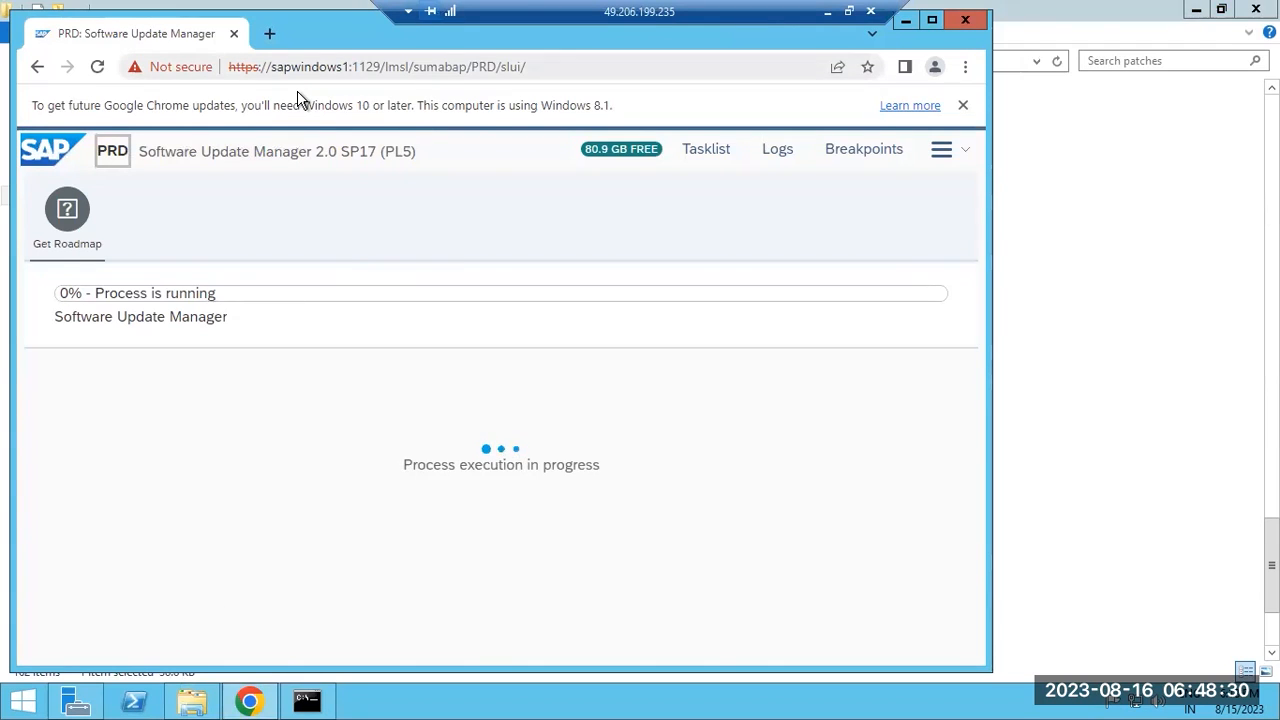
key(super+Up)
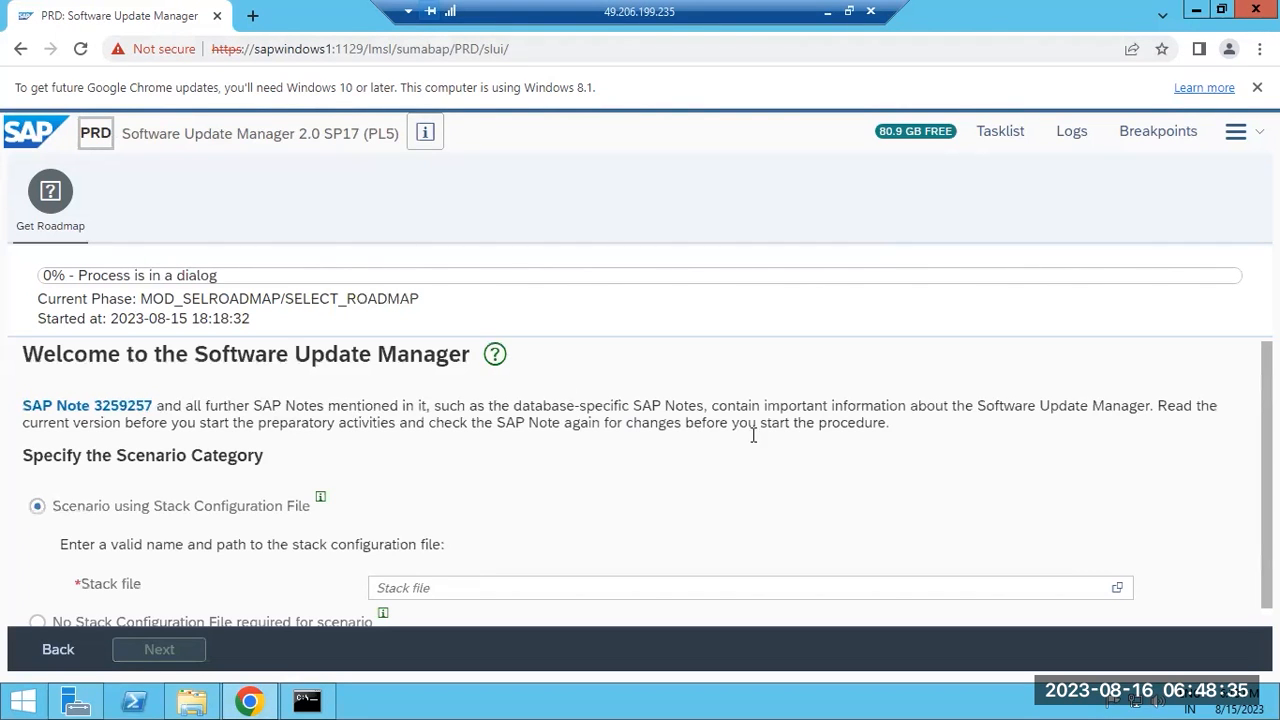
click(1118, 589)
click(391, 266)
scroll(467, 437, down, 5)
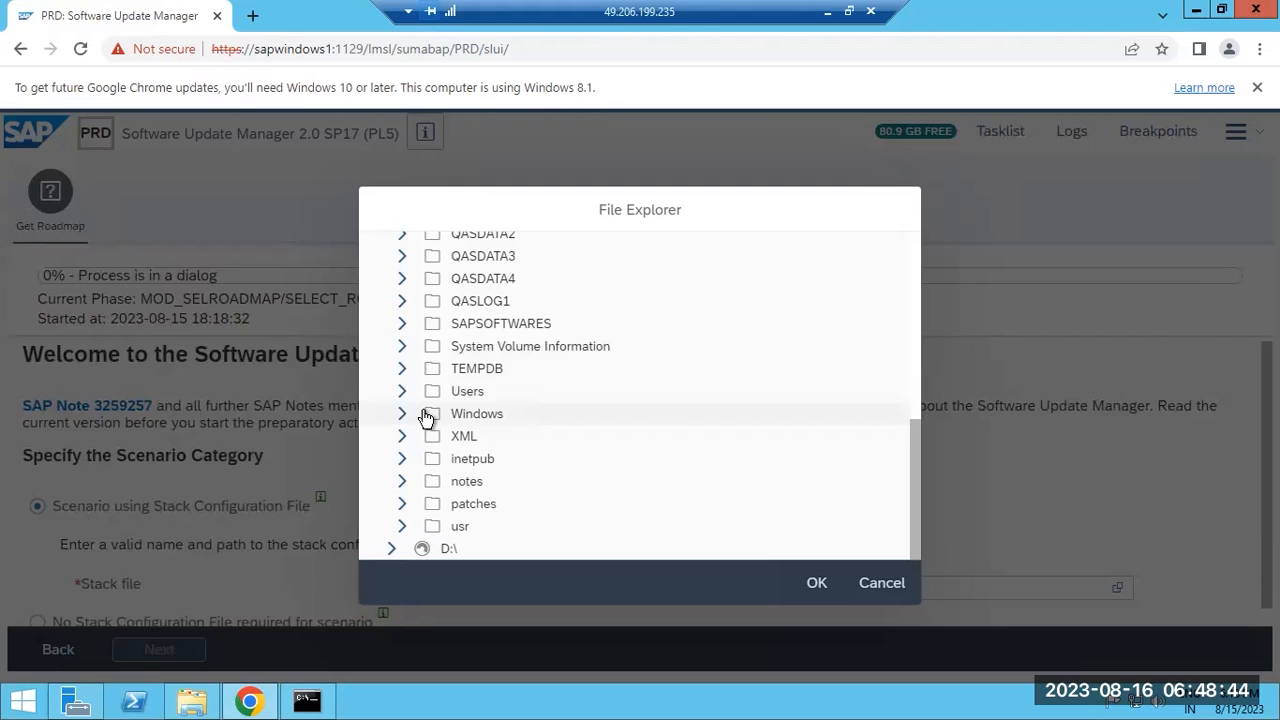
click(402, 326)
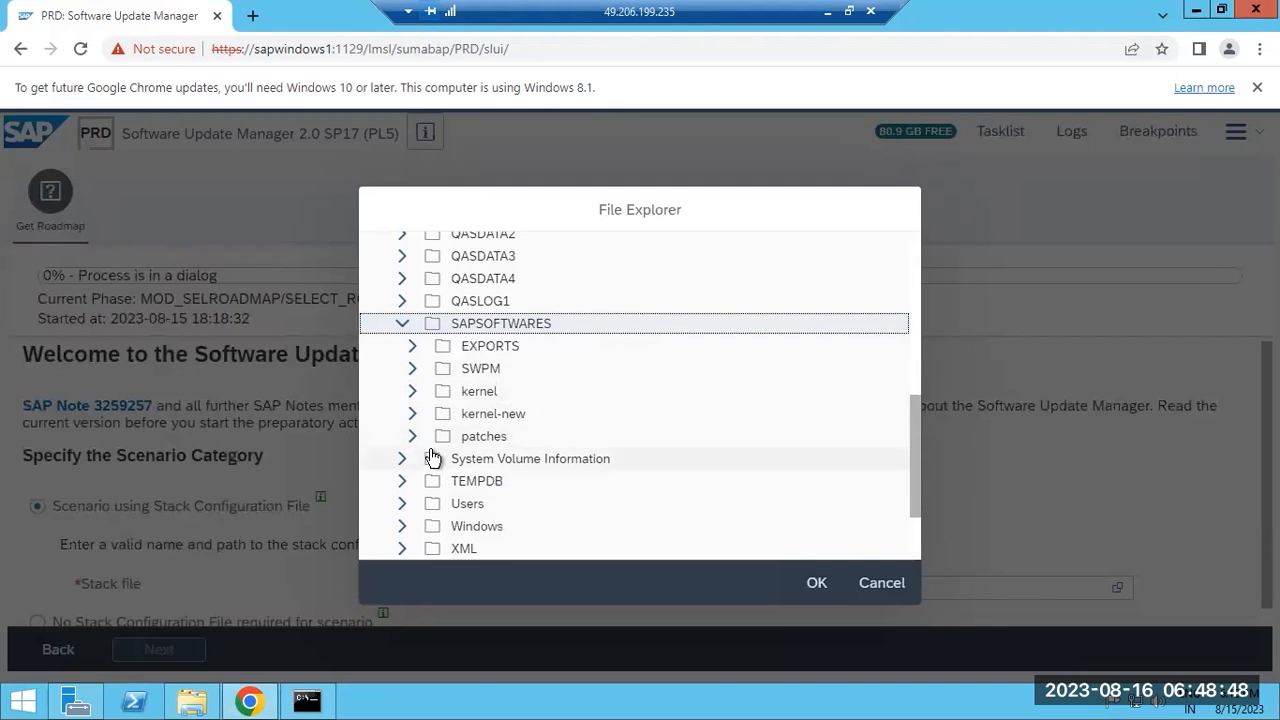
click(413, 436)
click(552, 460)
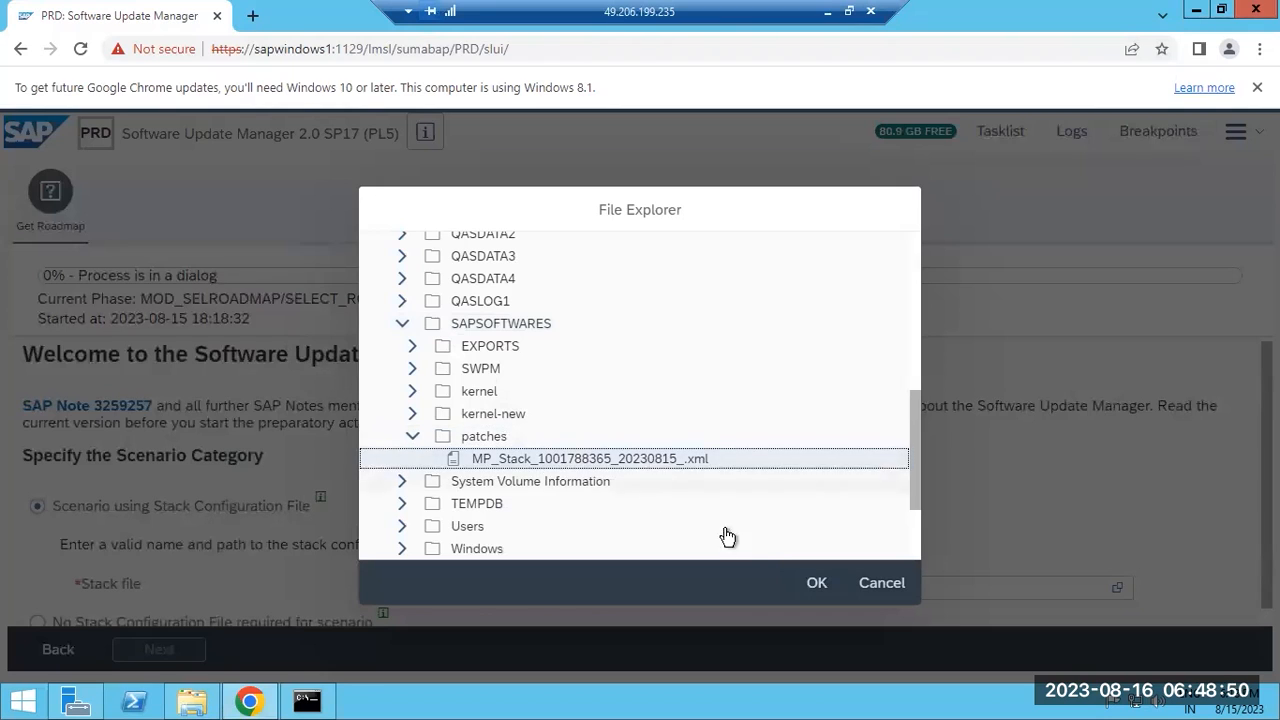
click(814, 586)
click(147, 652)
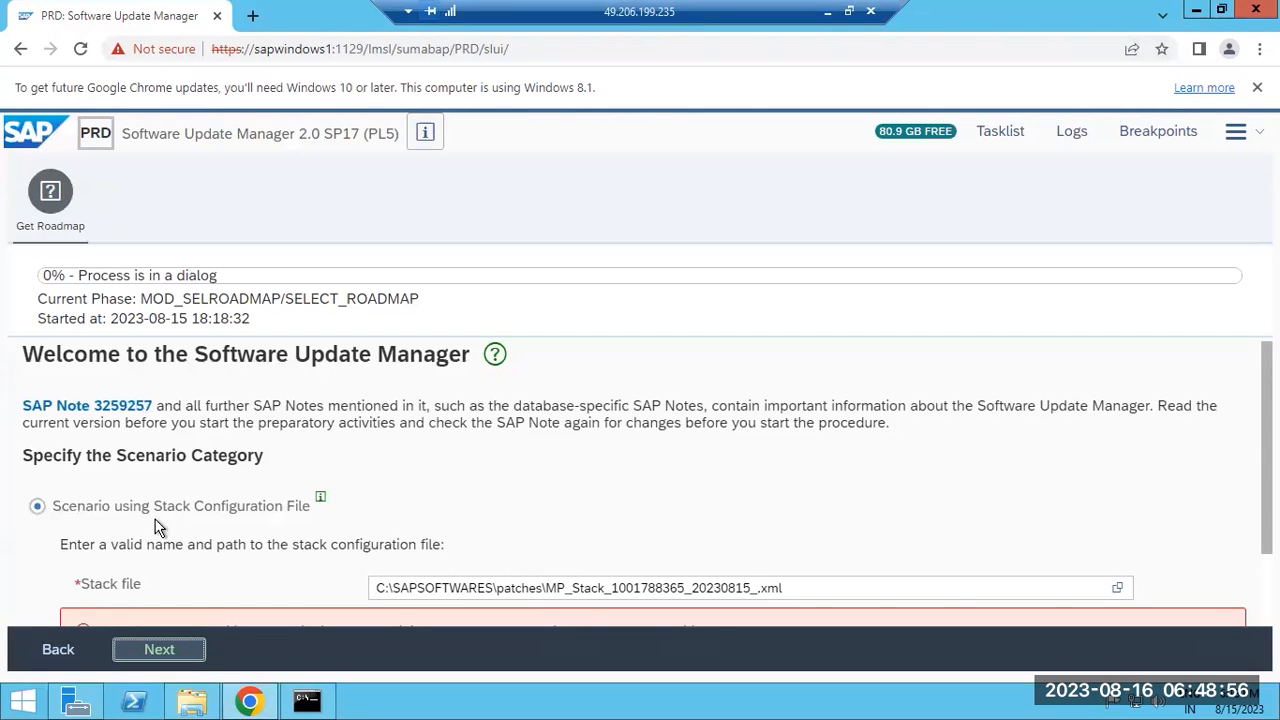
Tick Ignore warning for the modified stack file and proceed.
scroll(424, 540, down, 1)
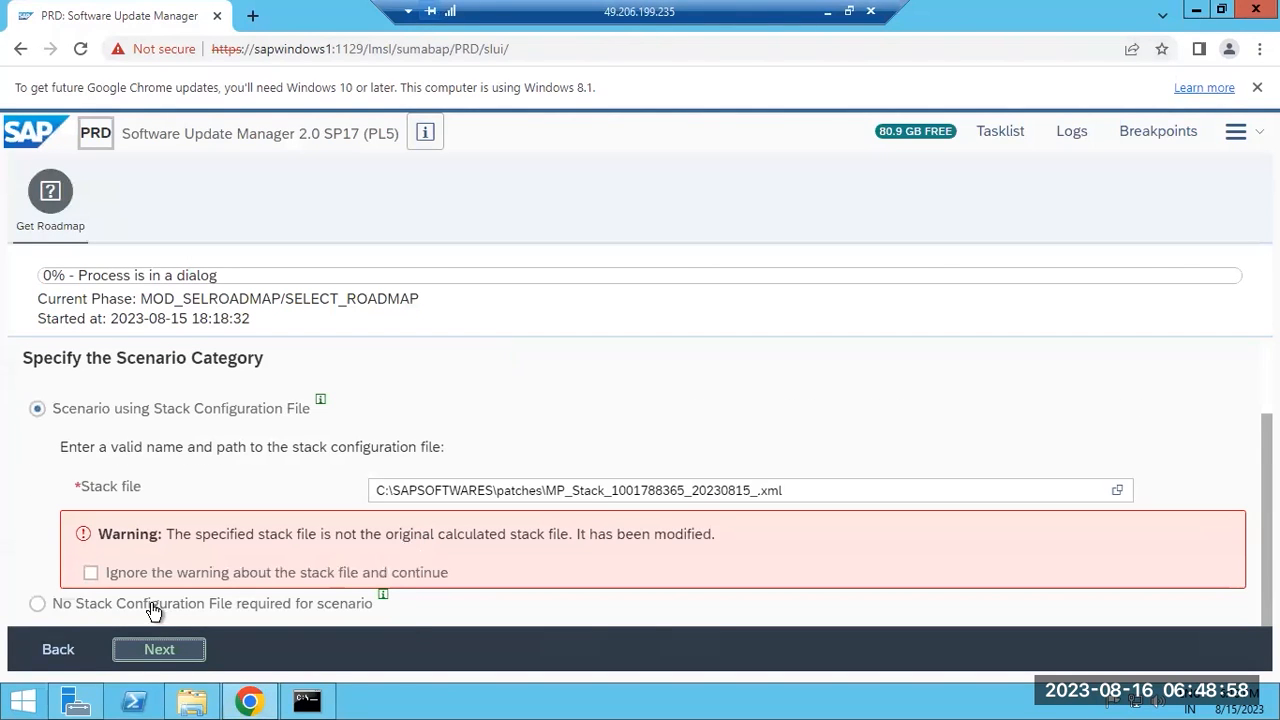
drag(268, 536, 720, 537)
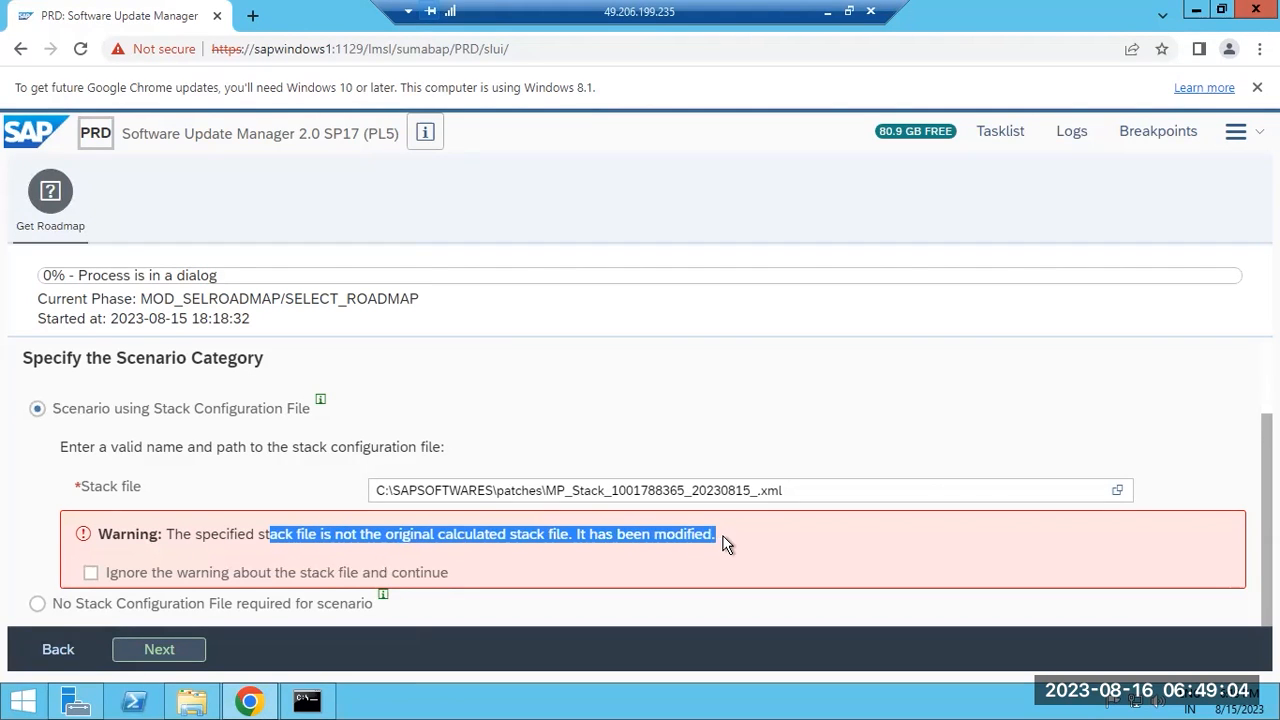
click(157, 650)
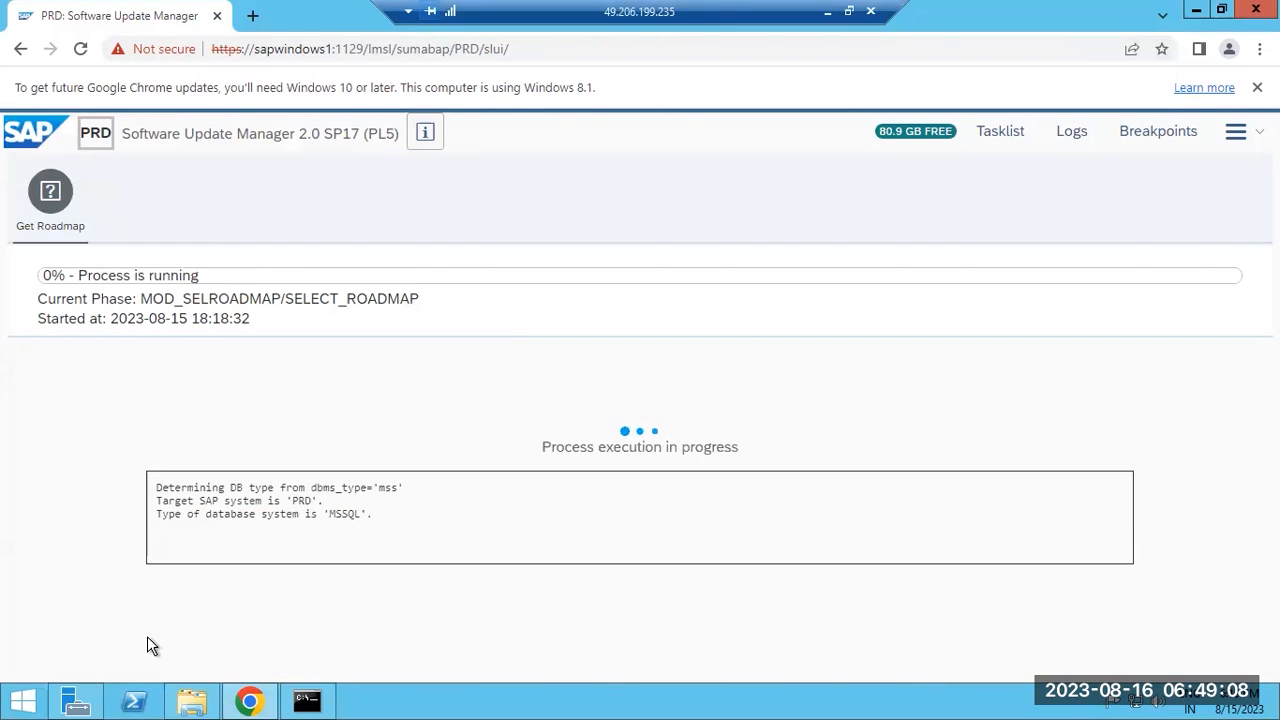
mouse_move(198, 703)
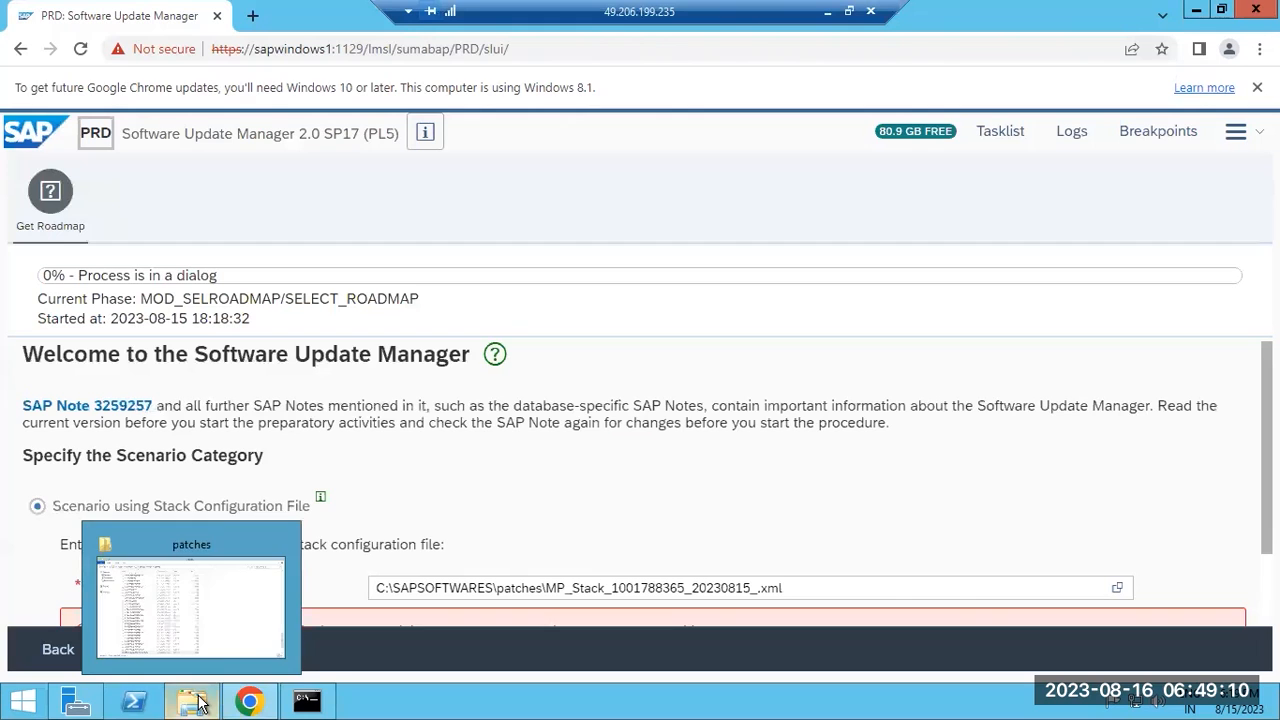
scroll(548, 529, down, 1)
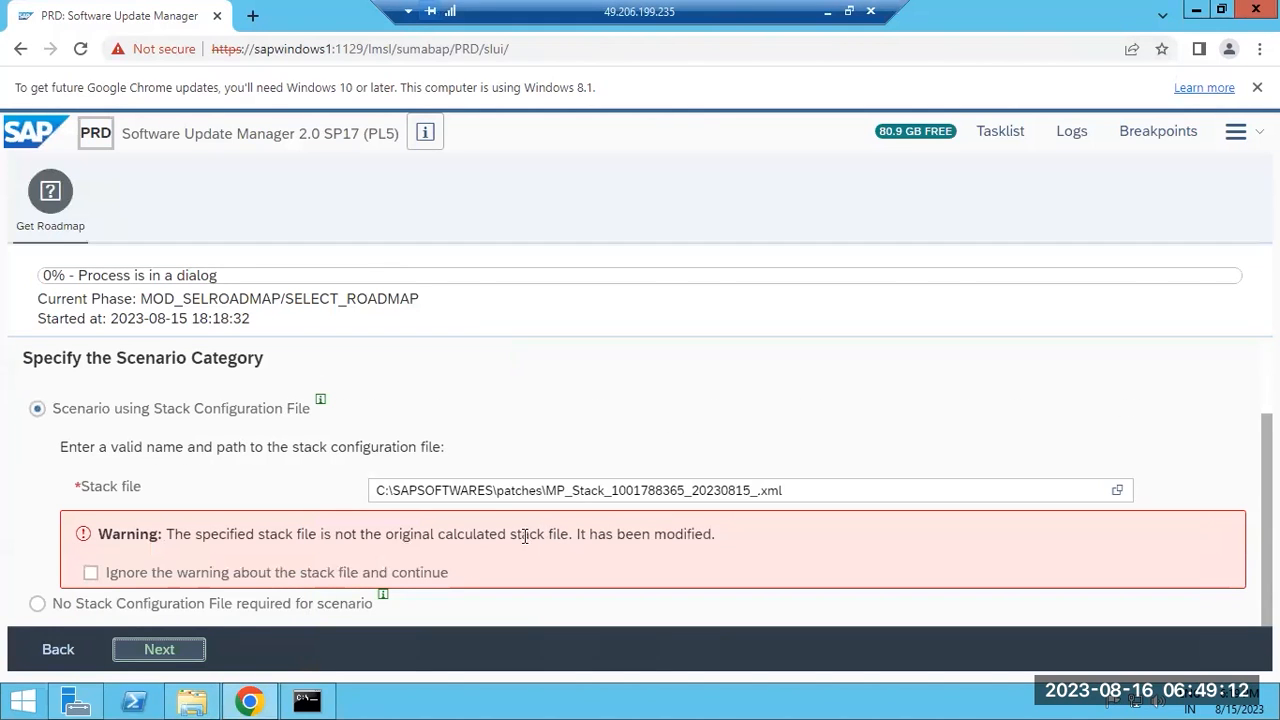
click(91, 573)
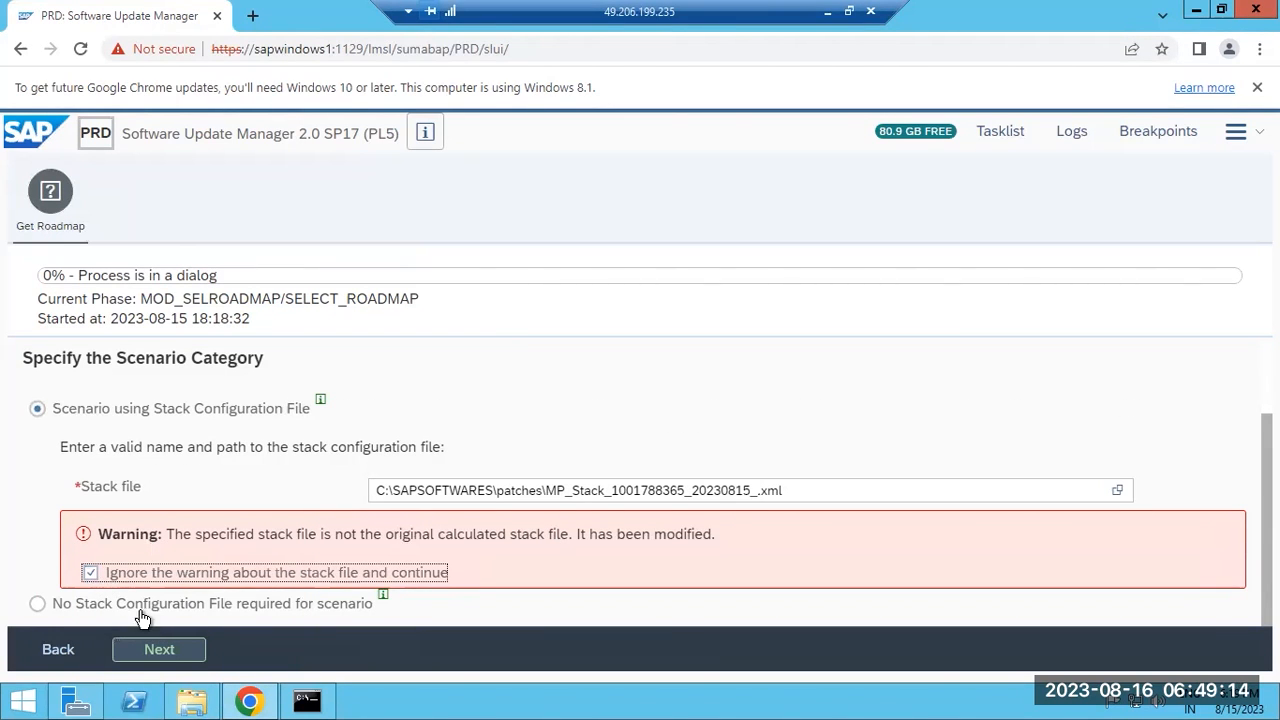
click(158, 649)
click(252, 702)
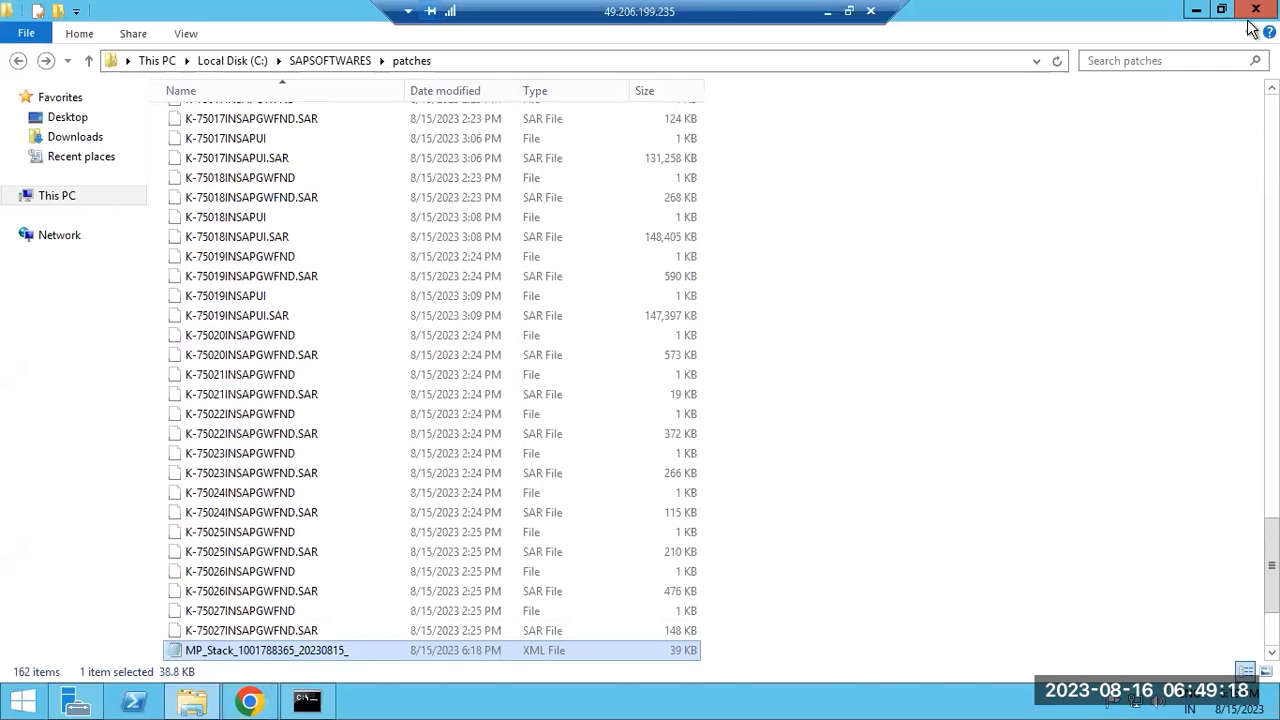
Finish the phase list text and draw three red boxes in a row.
click(1256, 10)
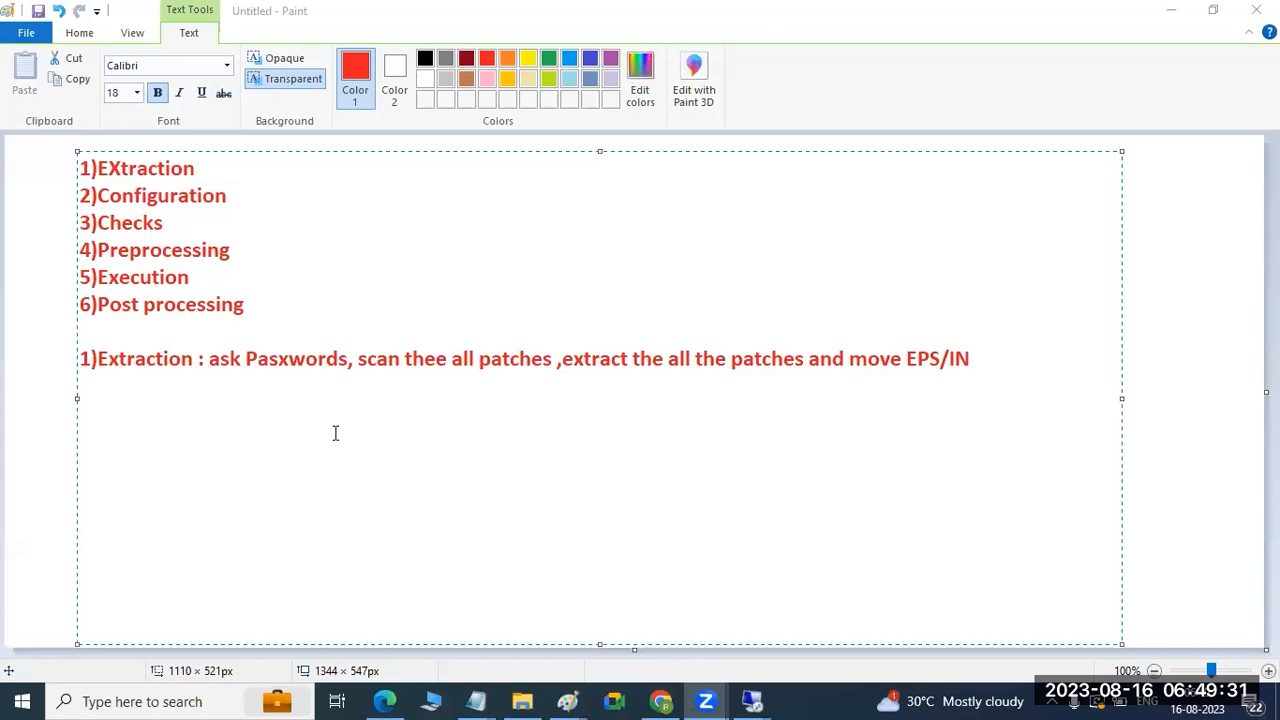
click(47, 316)
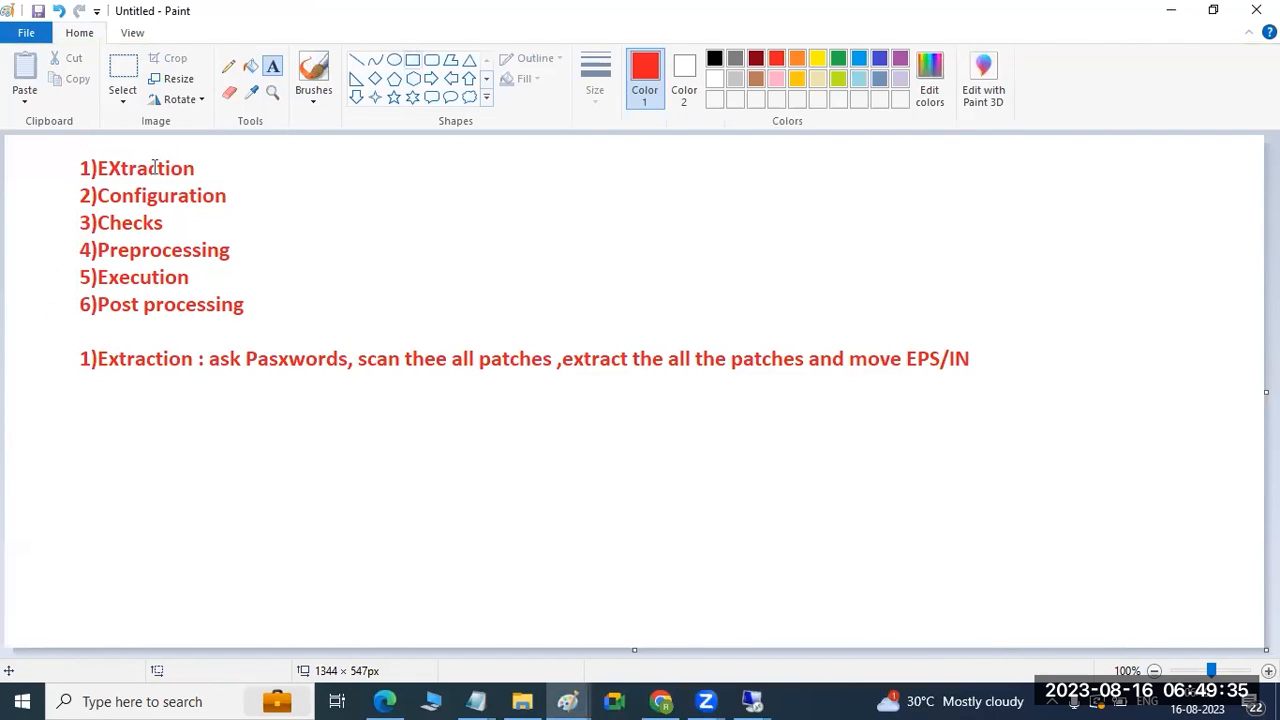
click(412, 60)
drag(310, 180, 490, 297)
drag(666, 175, 813, 296)
drag(1041, 175, 1177, 296)
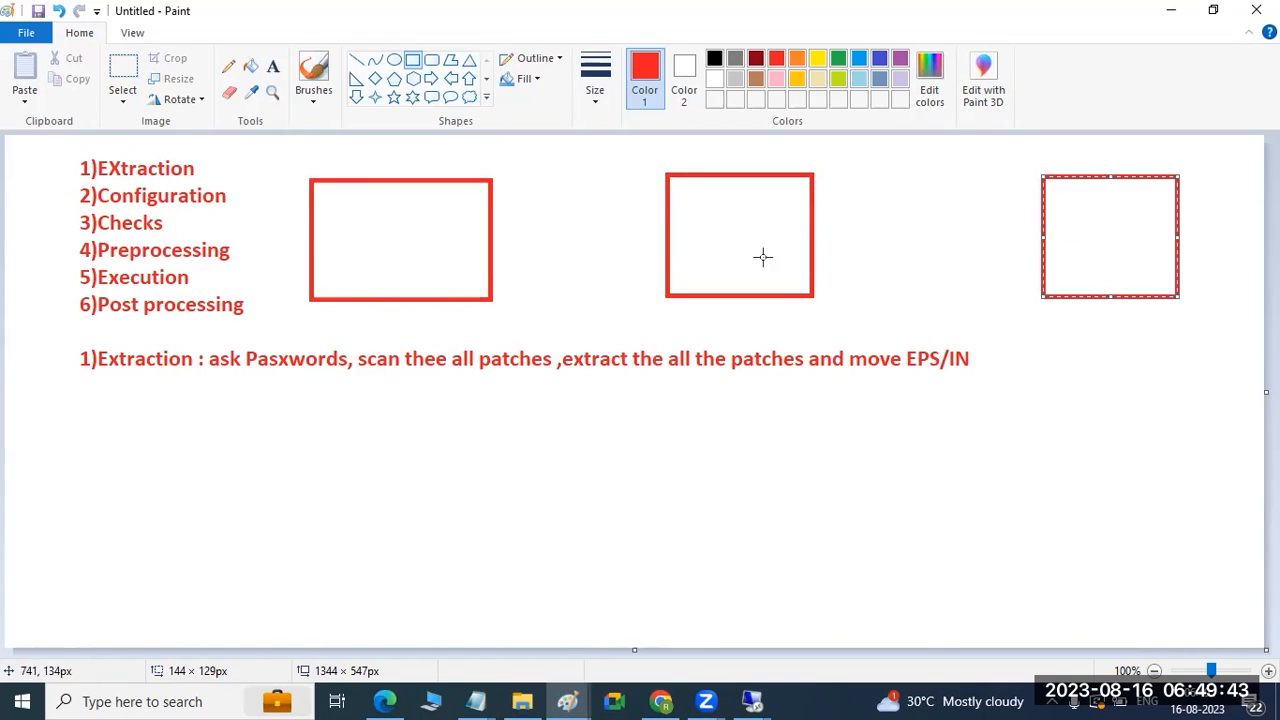
Link the boxes with red bars and add small red marks inside each.
drag(354, 247, 383, 249)
drag(471, 264, 684, 270)
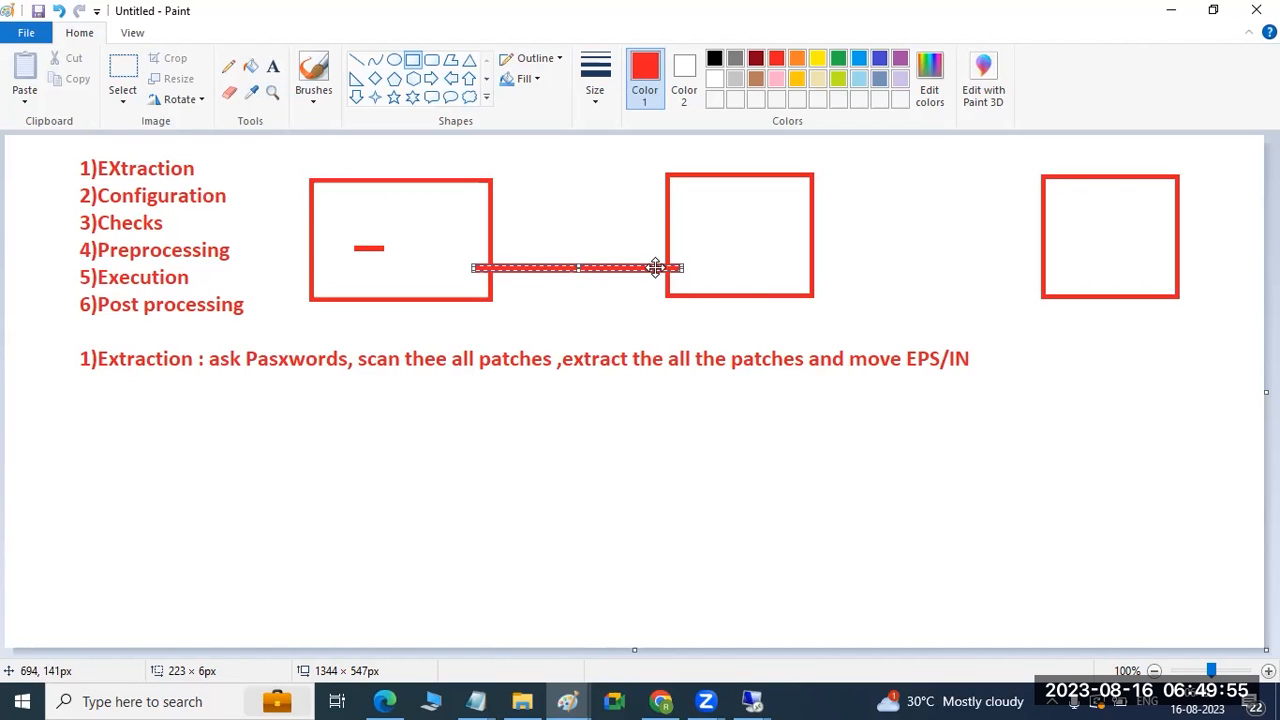
click(786, 263)
drag(787, 260, 1071, 256)
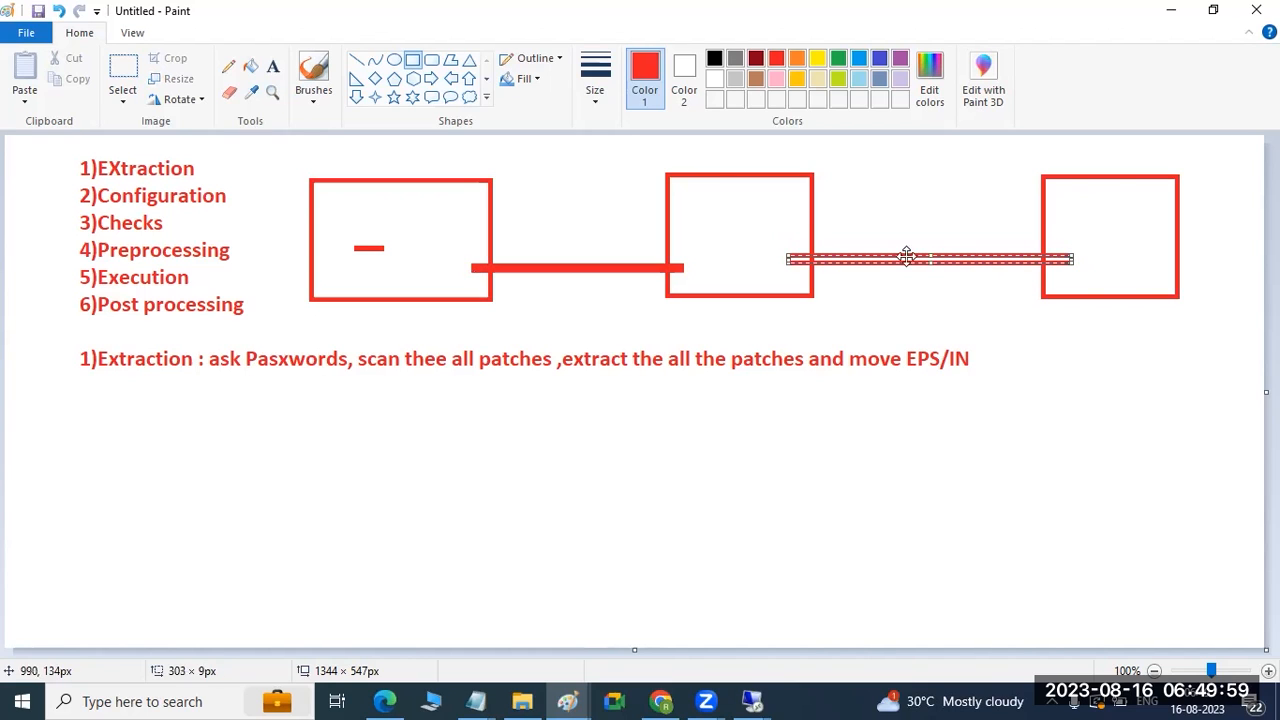
drag(404, 226, 406, 262)
drag(726, 220, 727, 256)
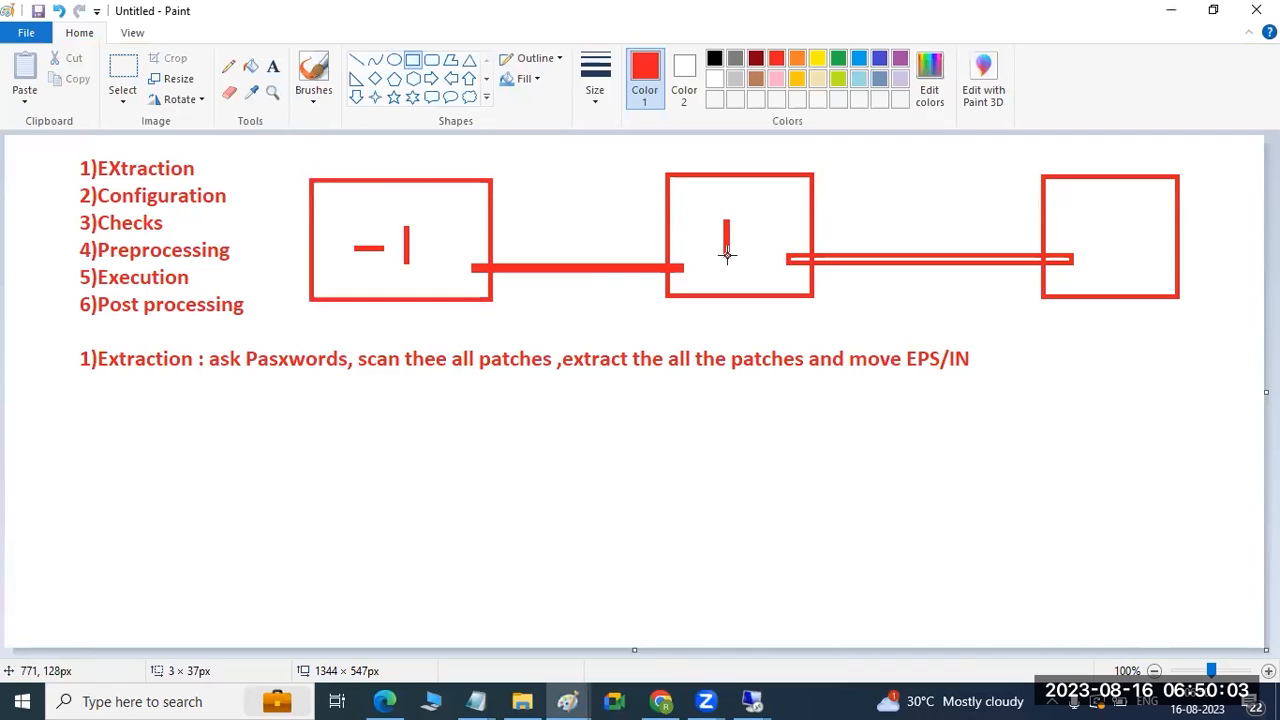
drag(1066, 218, 1076, 245)
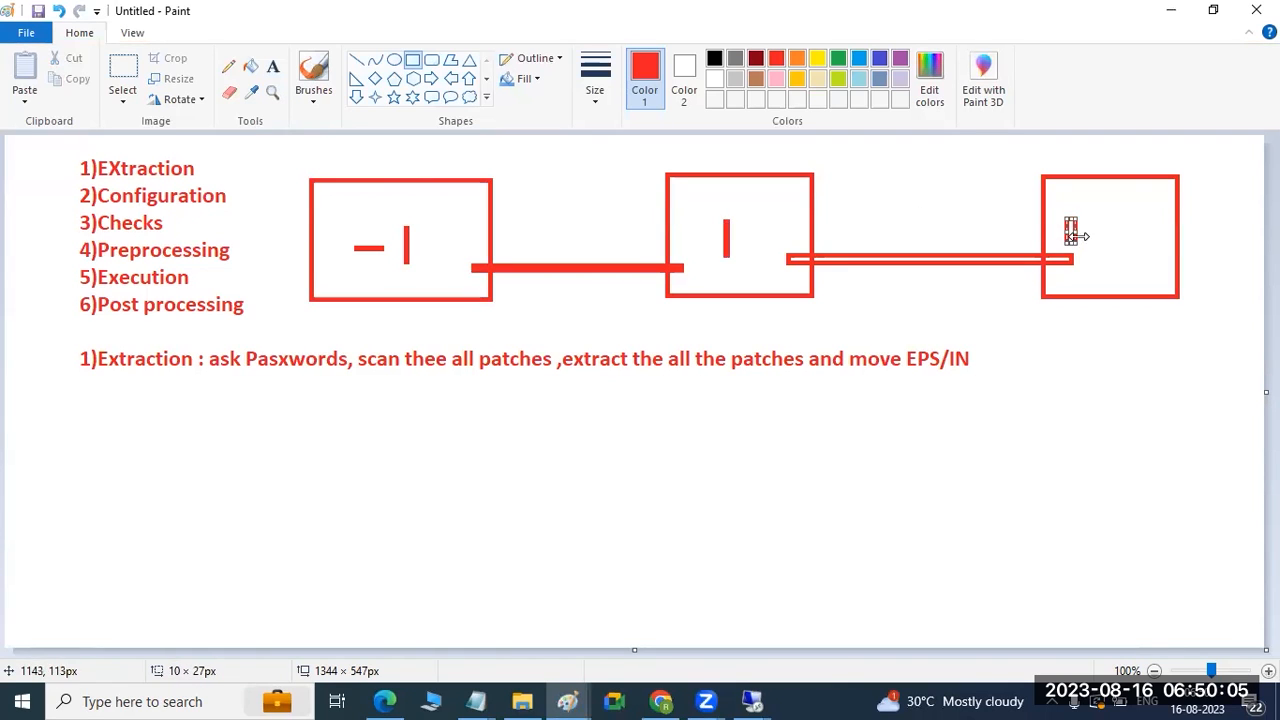
click(745, 697)
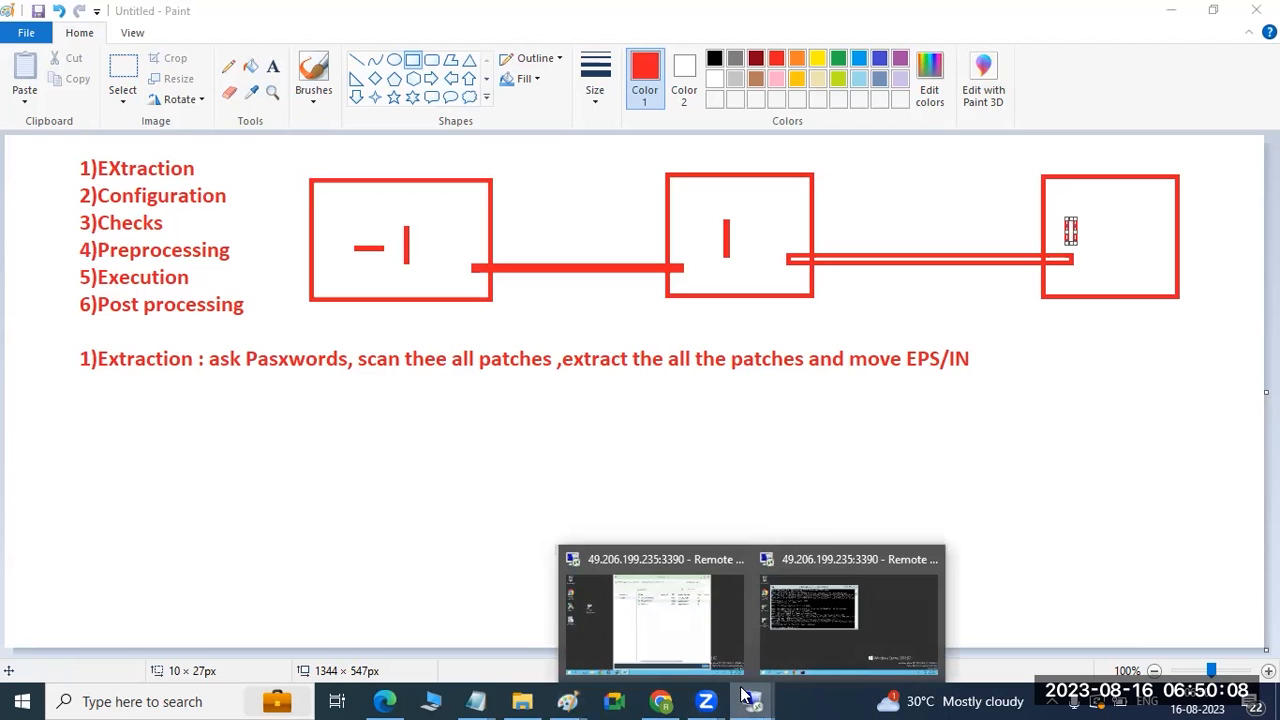
Continue with no database migration, the standard scenario strategy and the additional parameters.
click(780, 634)
click(252, 700)
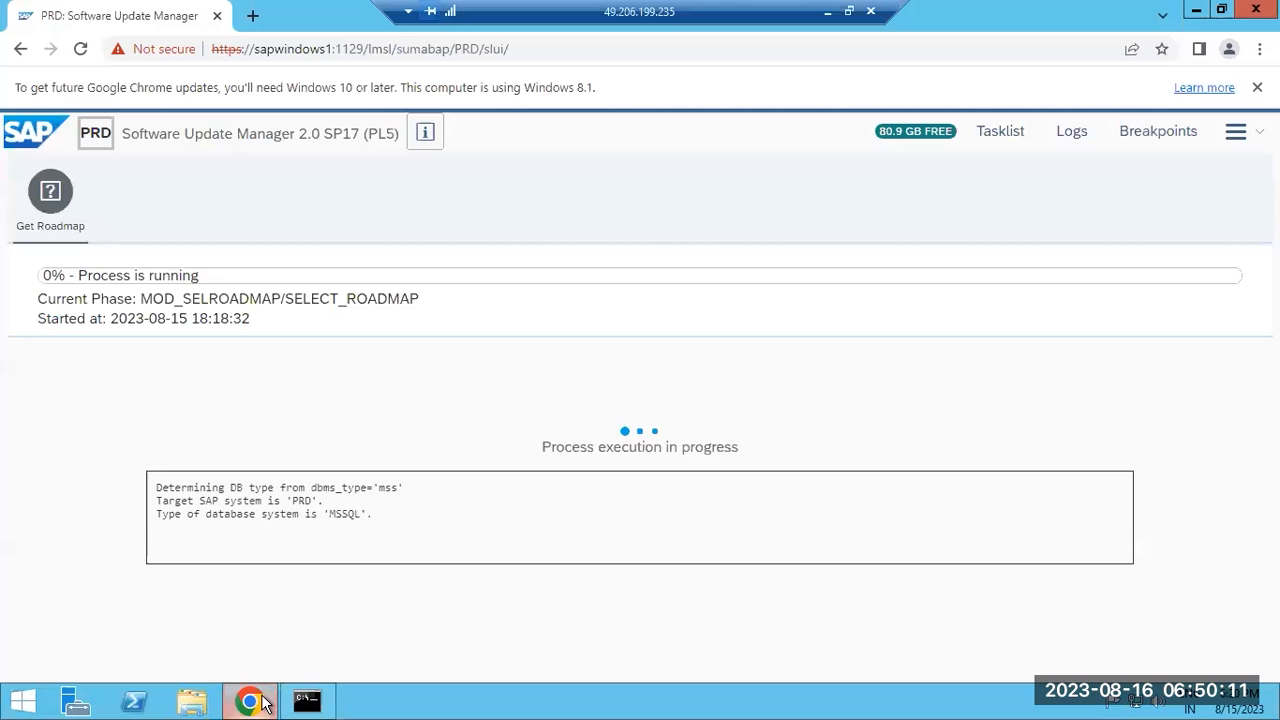
click(177, 651)
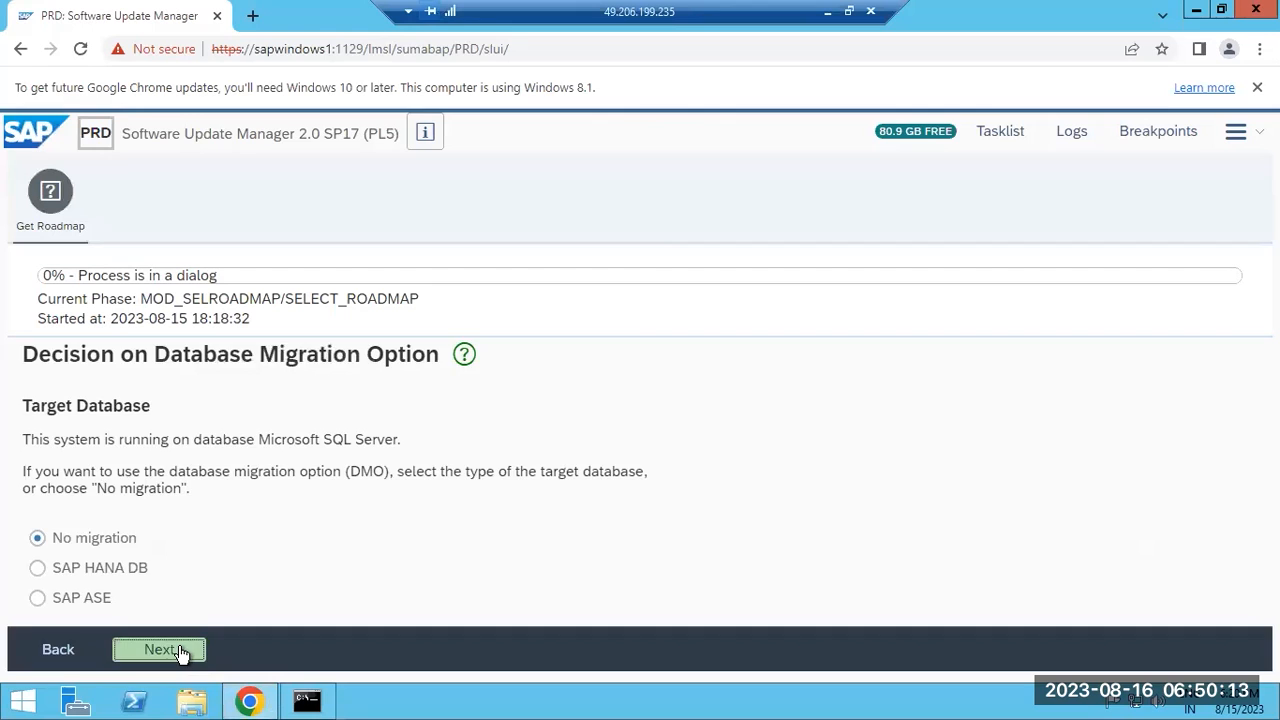
click(153, 652)
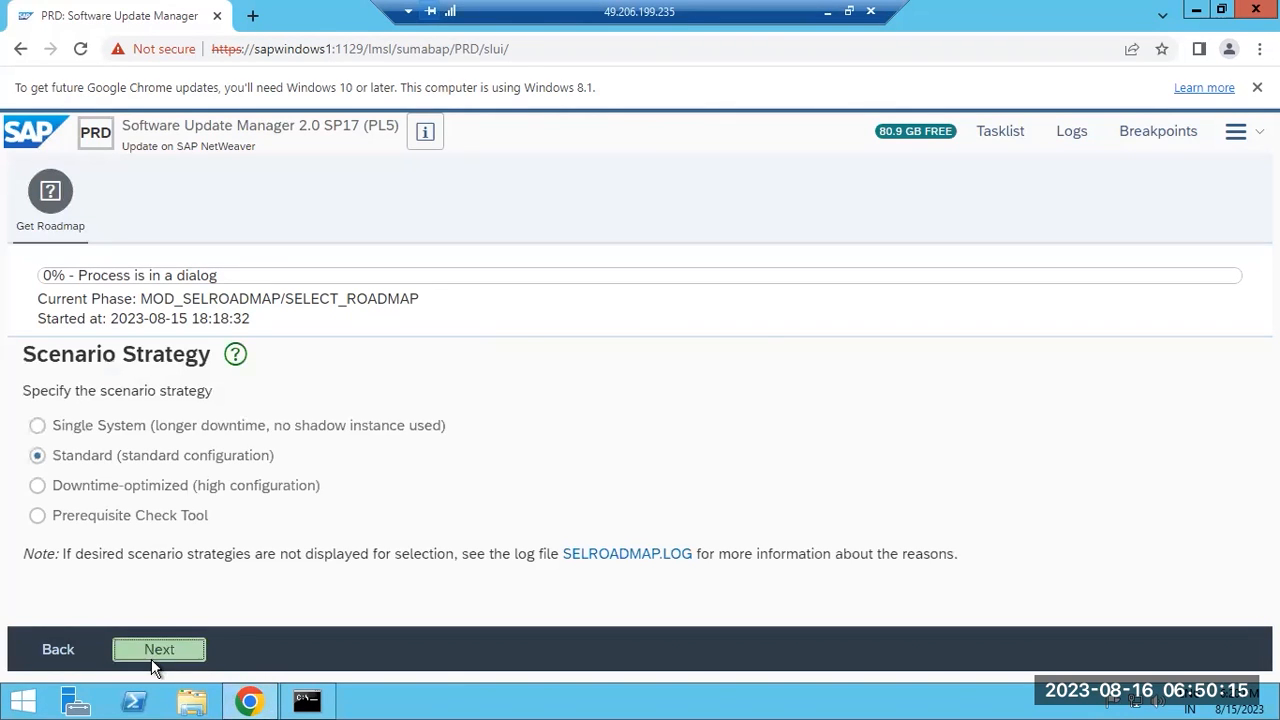
click(153, 652)
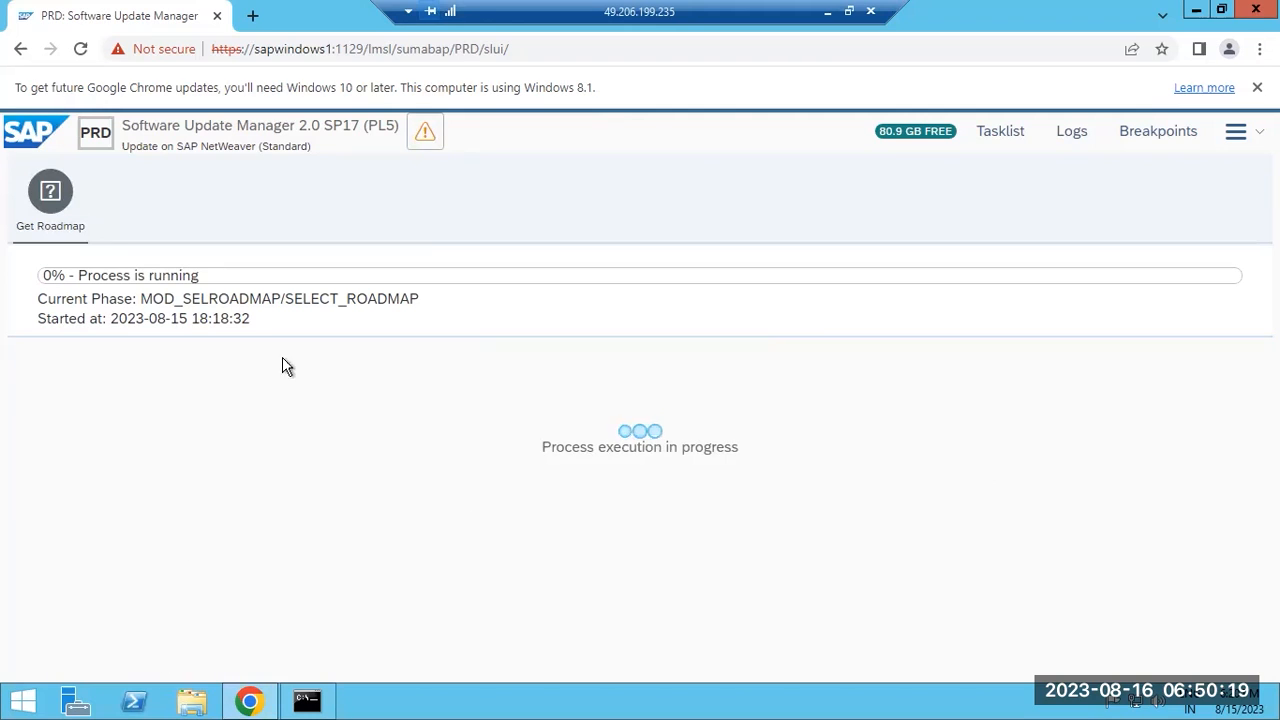
Enter and submit the DDIC and OS account passwords.
click(362, 483)
text(••)
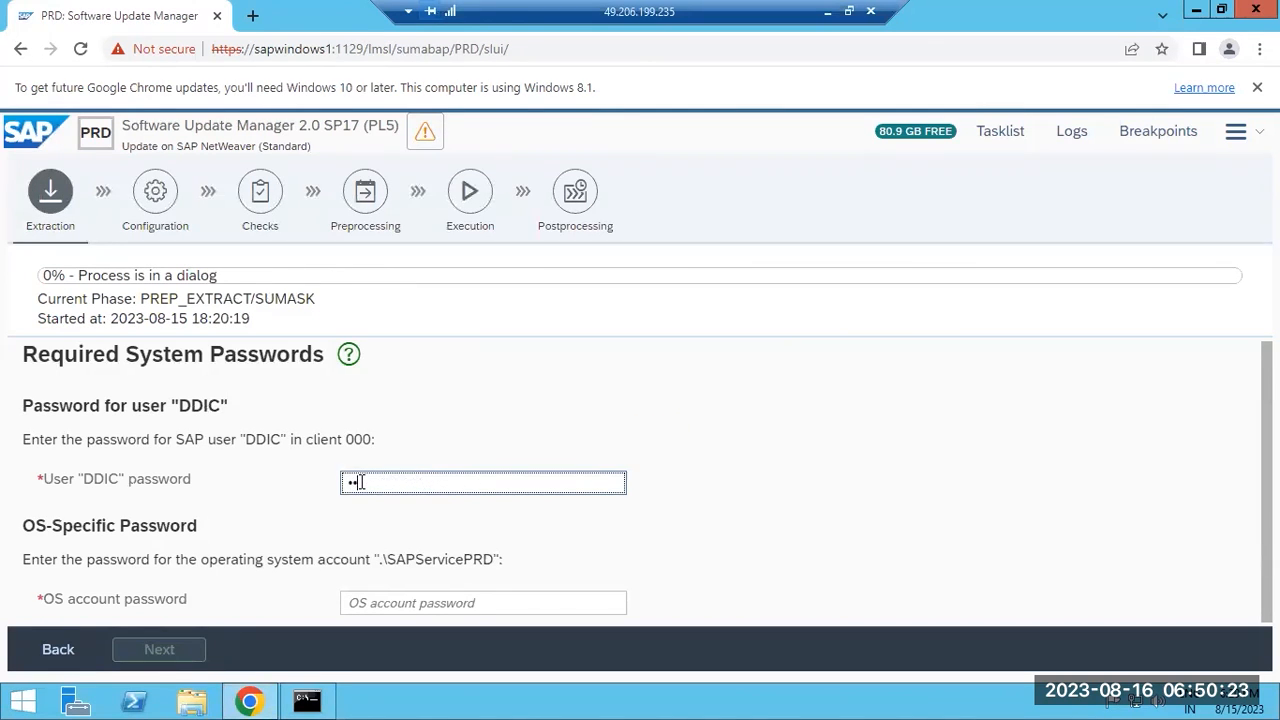
text(•••••)
key(Tab)
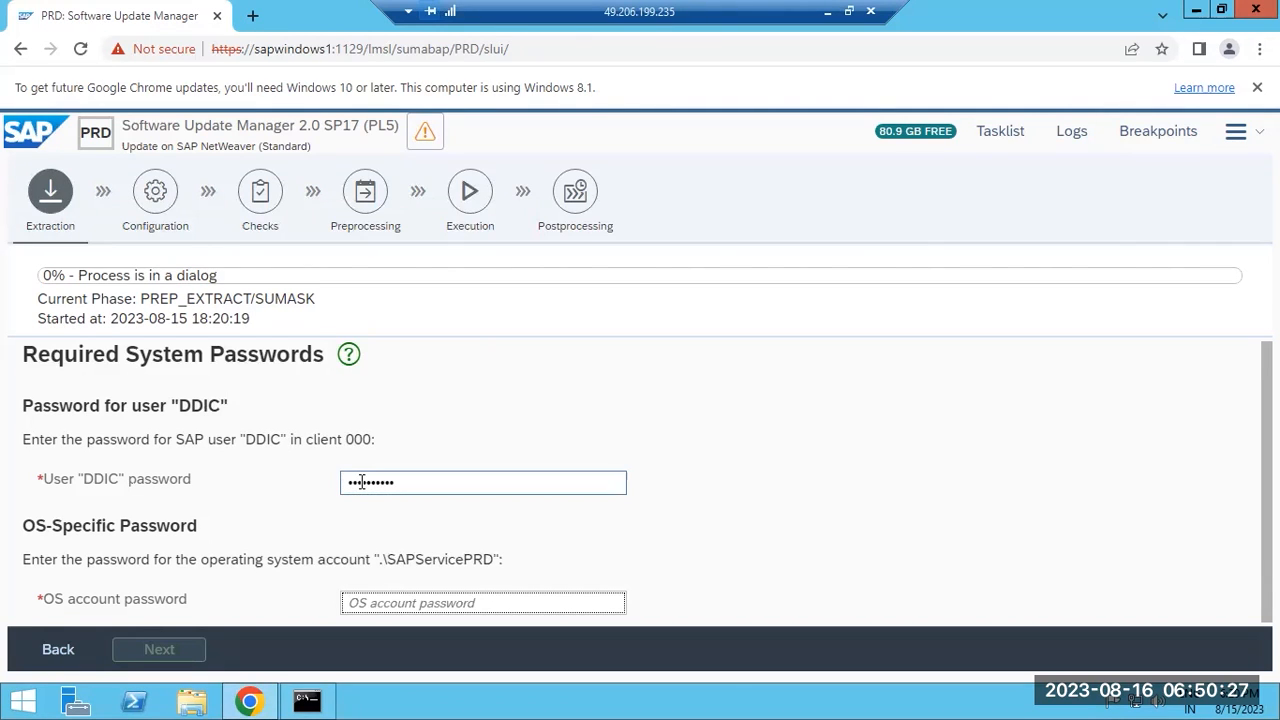
text(••••••••)
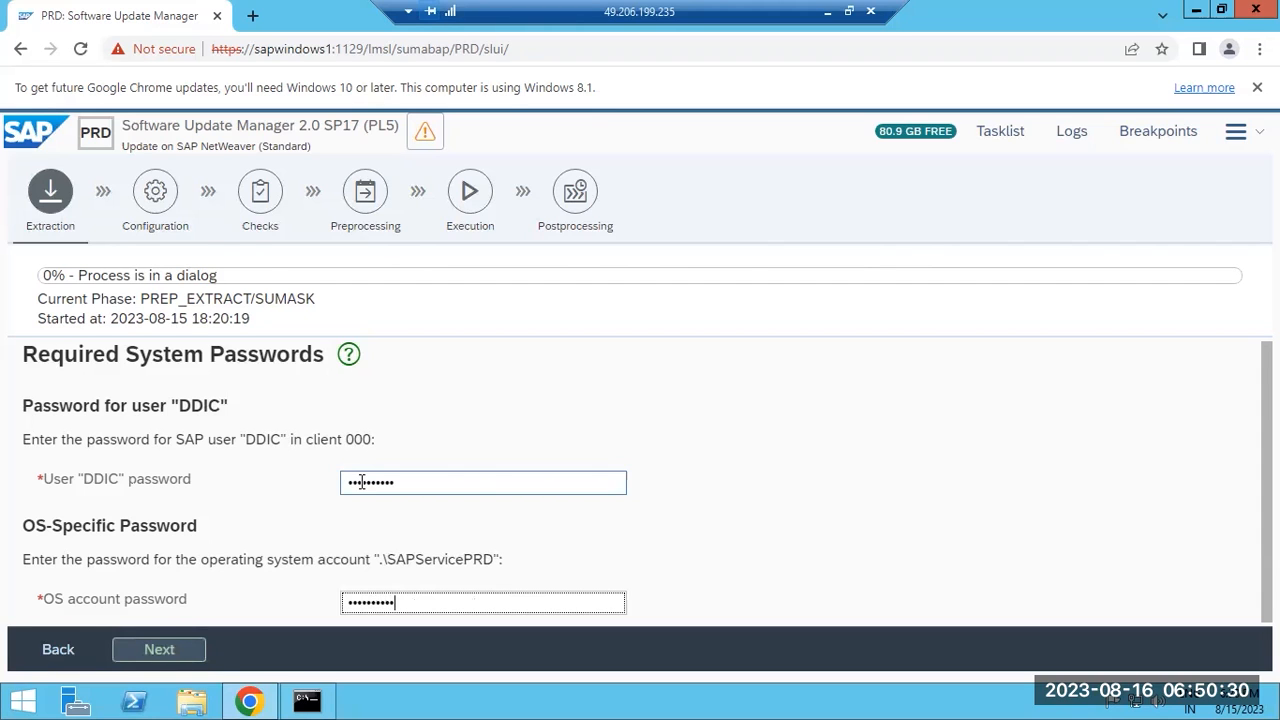
click(149, 656)
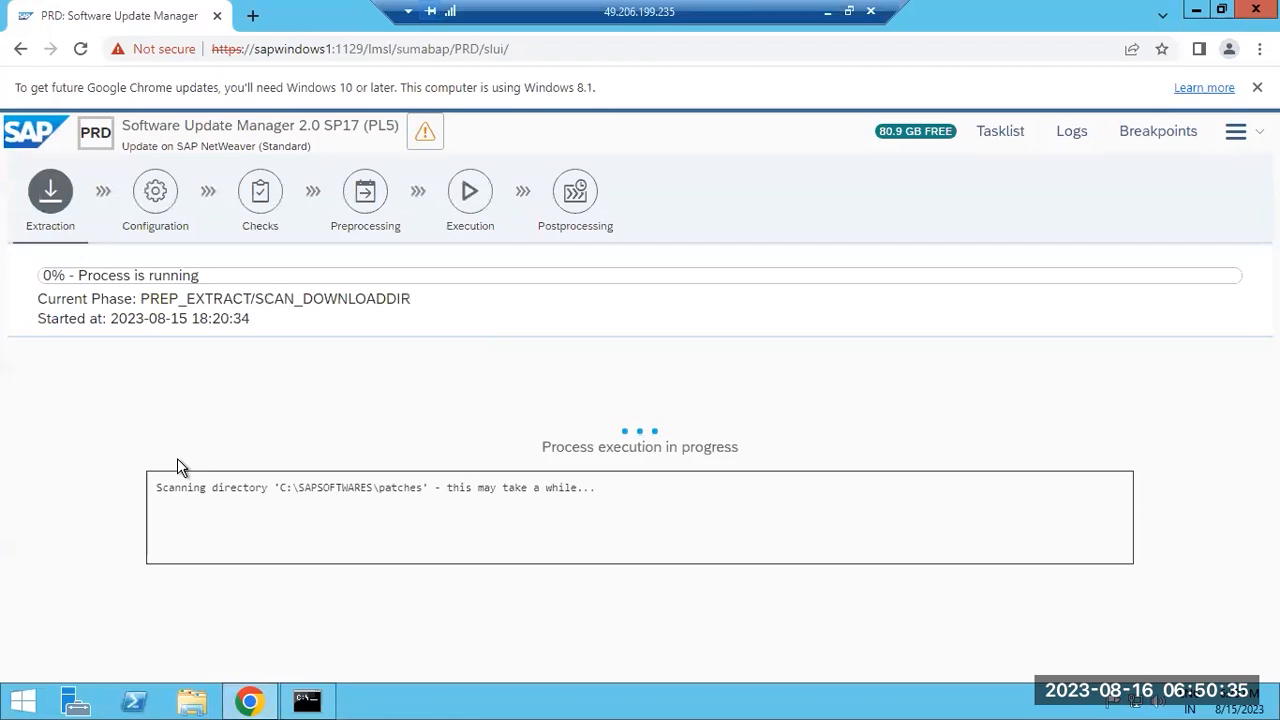
Highlight SCAN_DOWNLOADDIR and the PRD badge, then minimize the remote session.
drag(274, 297, 368, 296)
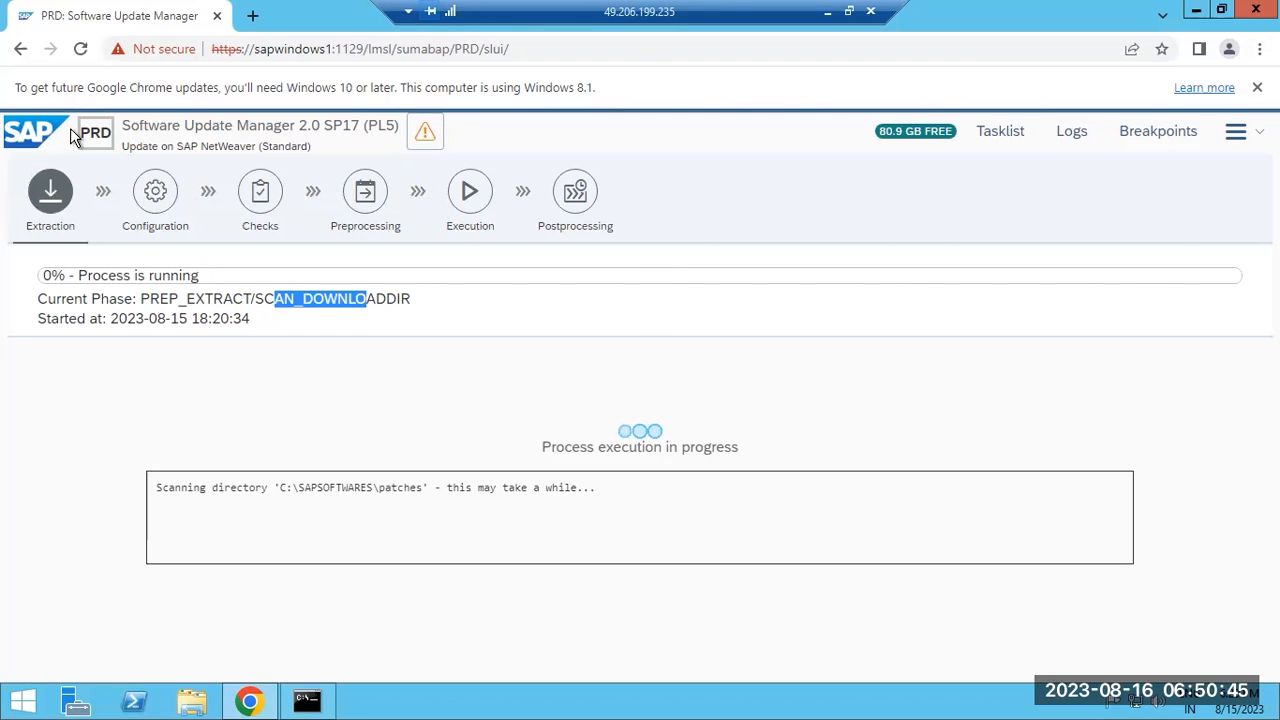
drag(81, 132, 113, 136)
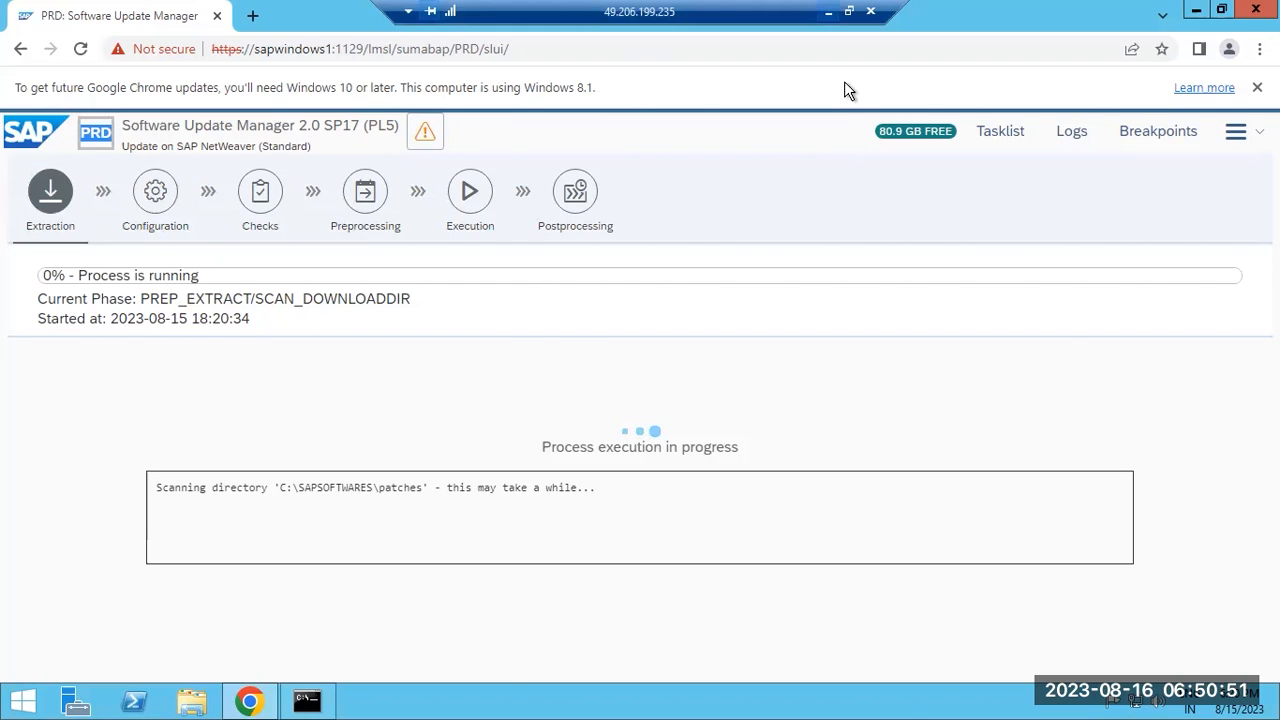
click(827, 12)
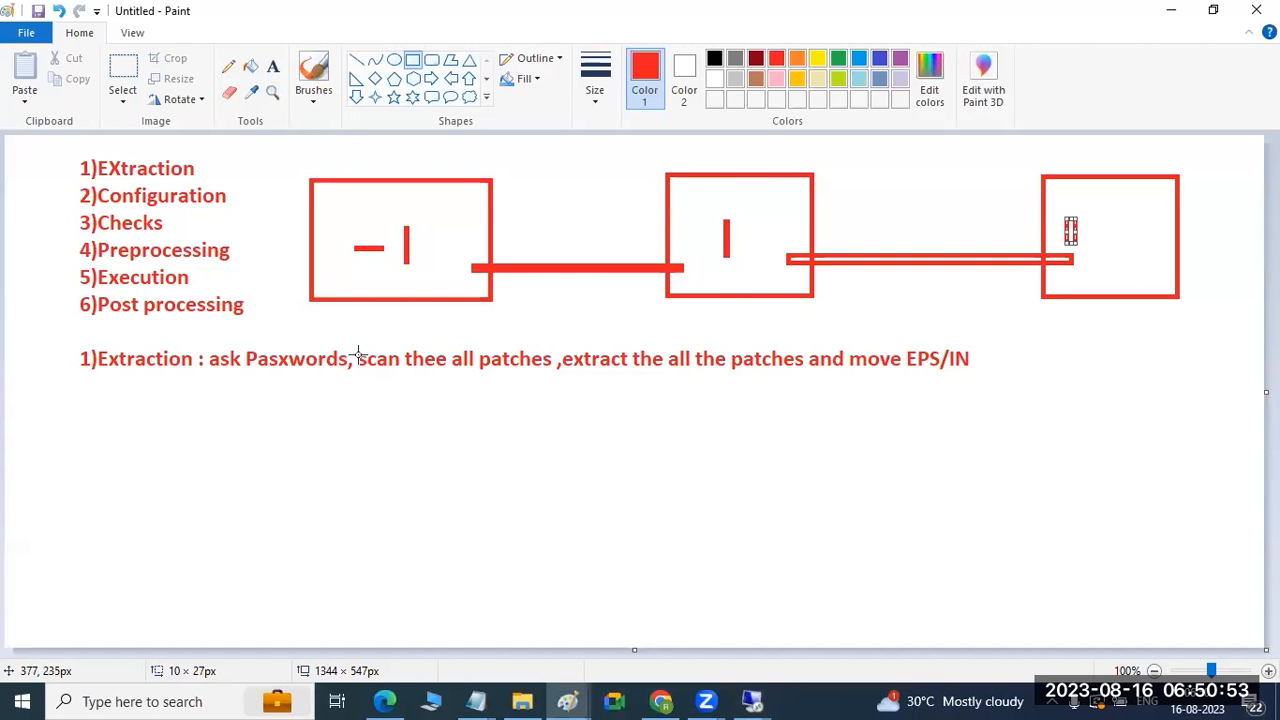
Draw two narrow red vertical bars under the Extraction note line, then return to the remote session.
drag(109, 396, 114, 432)
drag(349, 397, 354, 425)
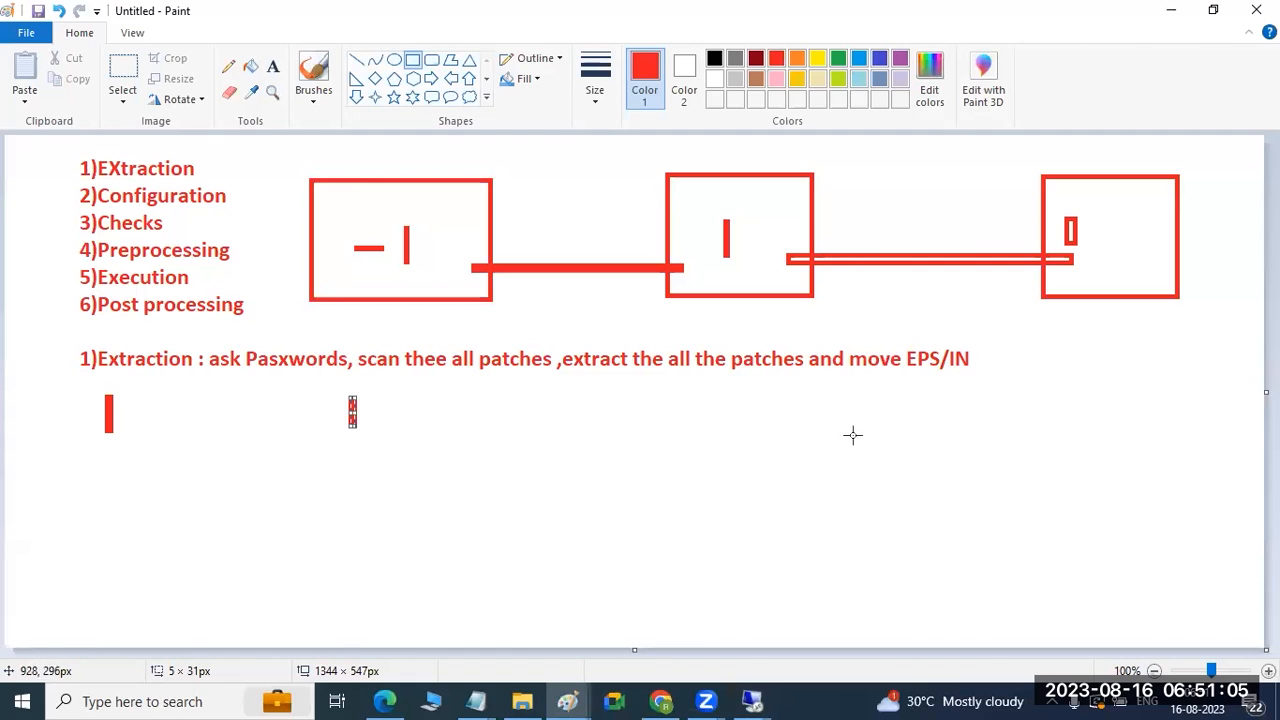
mouse_move(765, 700)
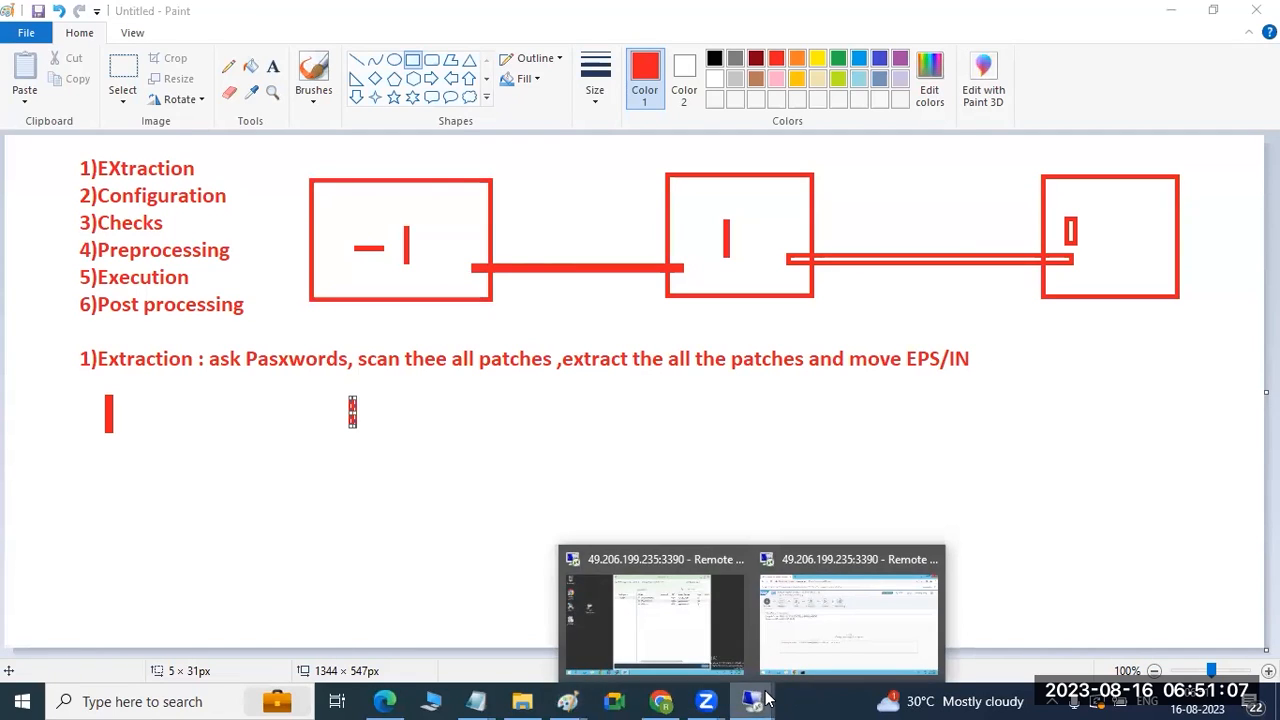
click(654, 615)
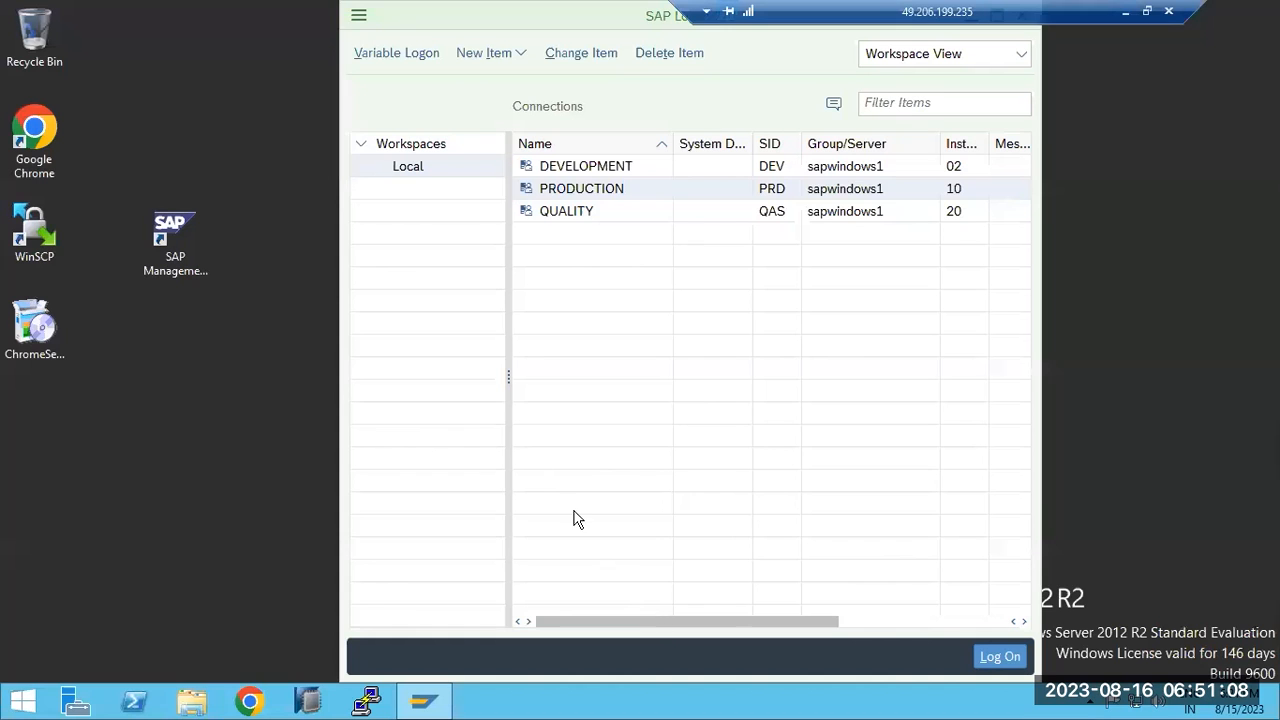
Select the QUALITY connection in SAP Logon, then bring back the remote PRD update session.
click(575, 213)
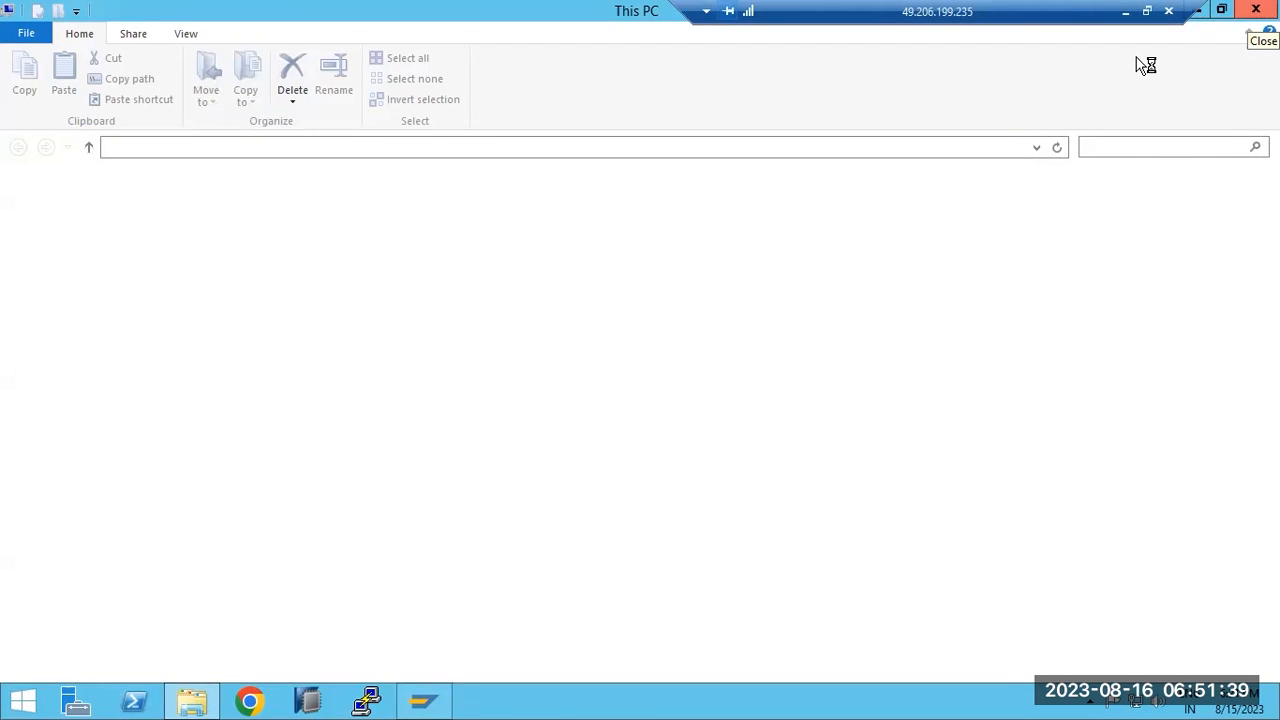
click(1126, 12)
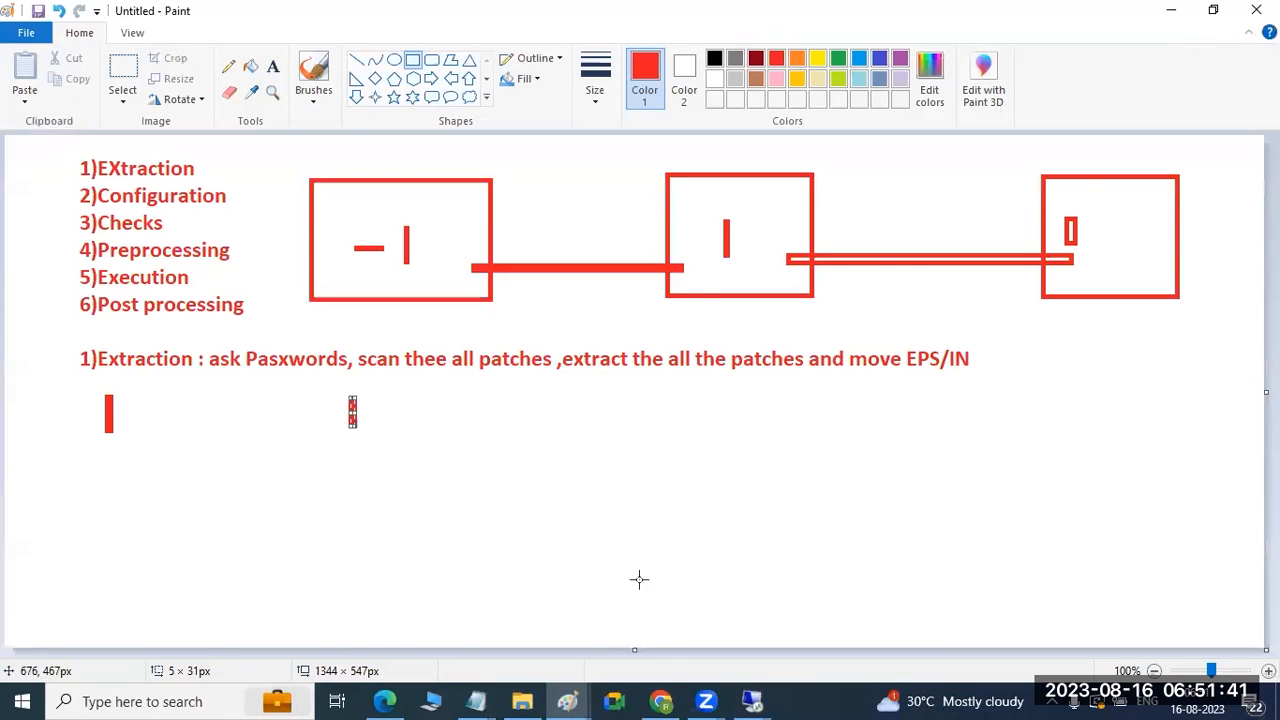
click(754, 700)
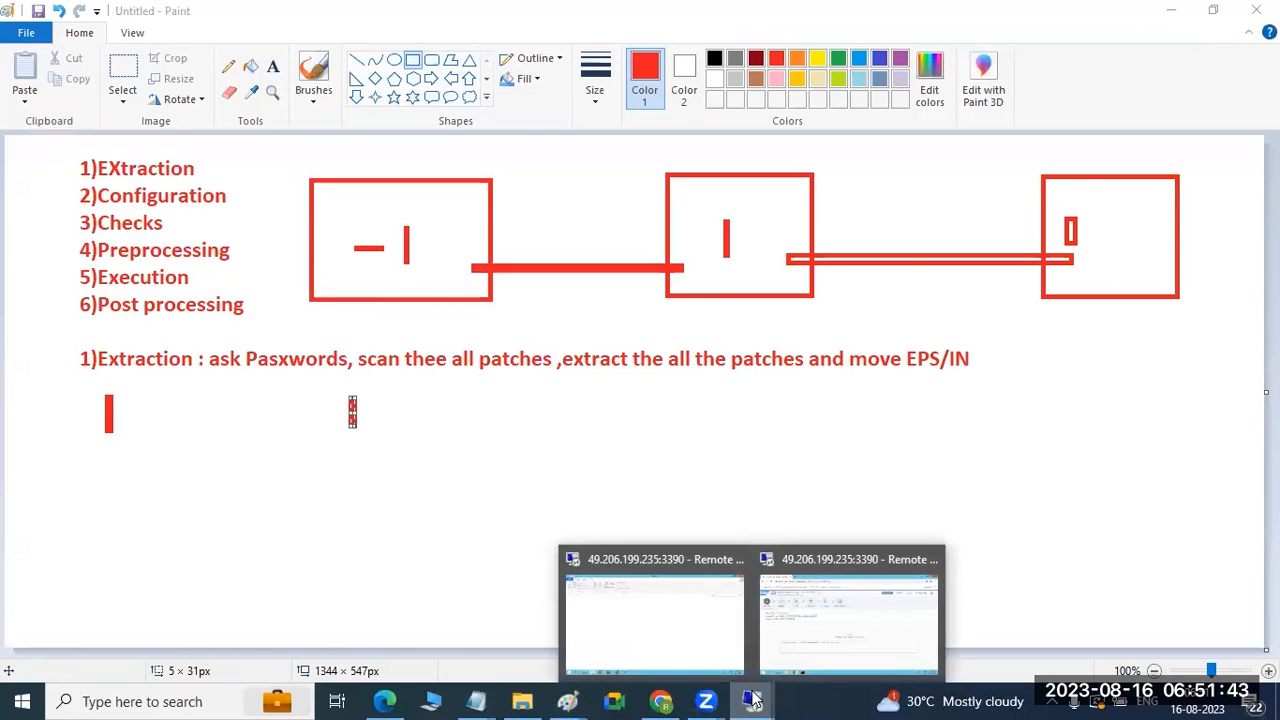
click(775, 649)
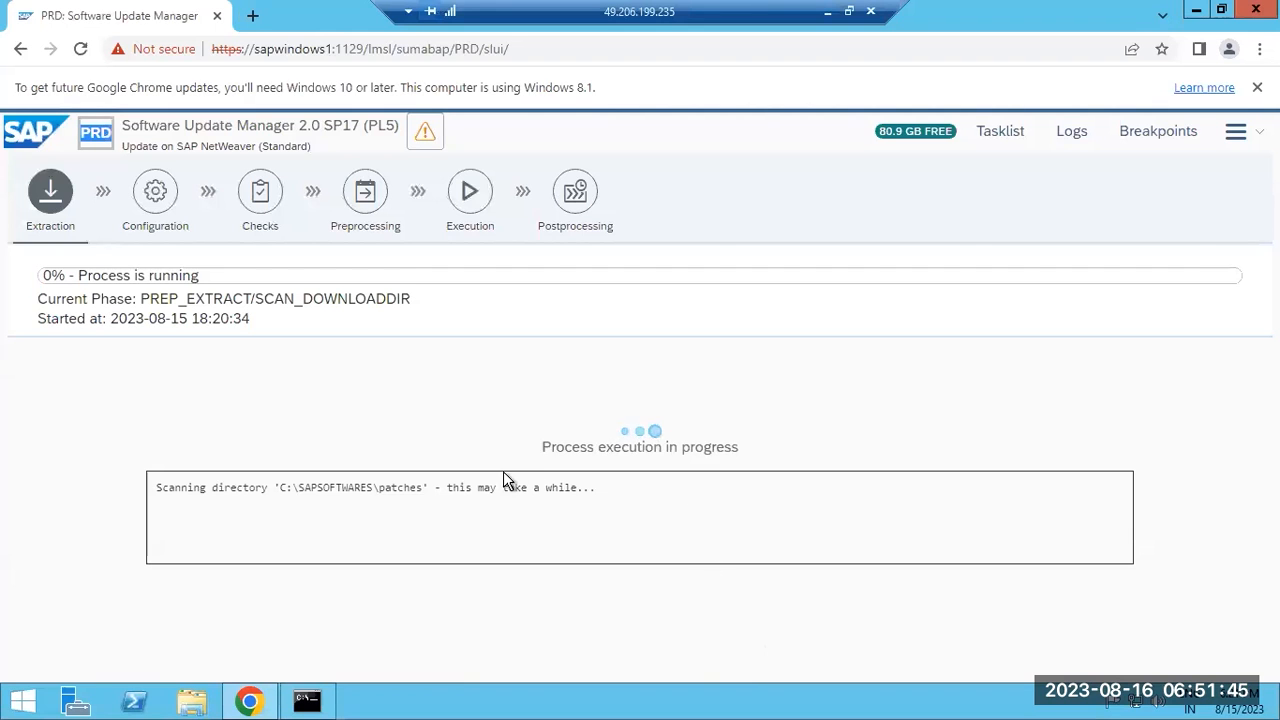
Highlight the patch scanning message in the SUM log box.
drag(491, 487, 547, 487)
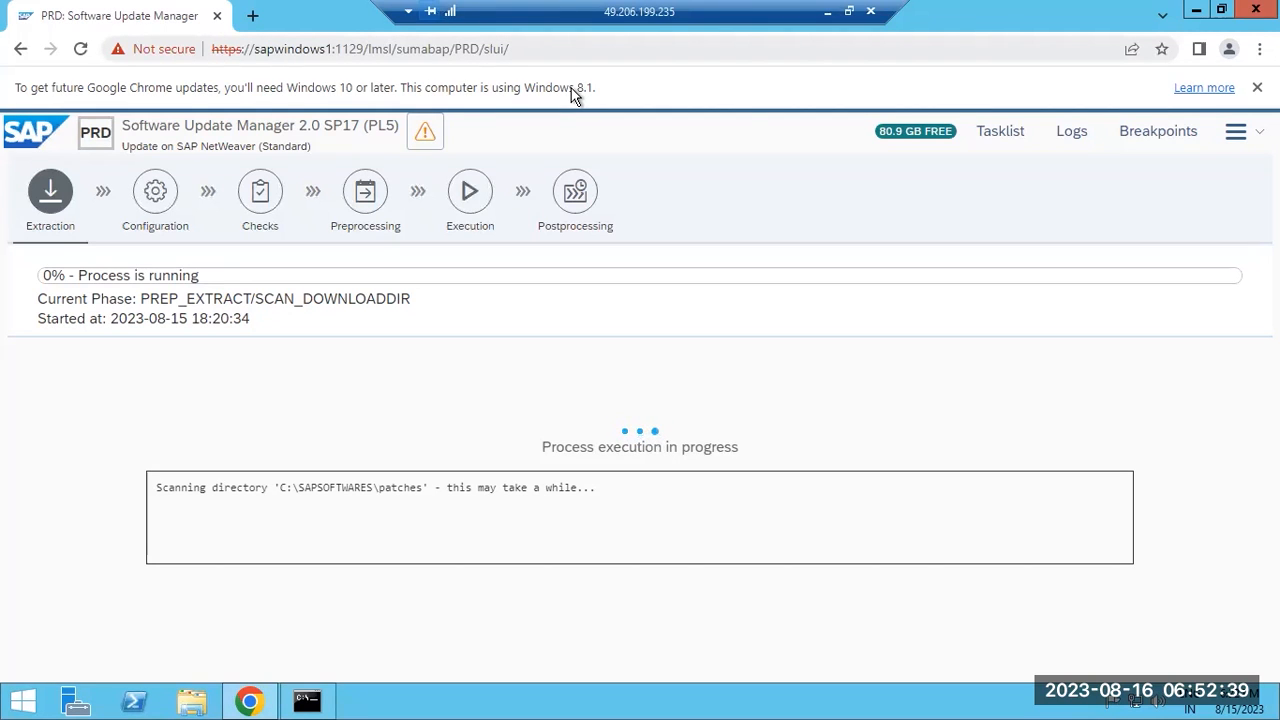
In Paint, add a red text note listing SID, IN and HOSTNAME below the Extraction line.
click(828, 13)
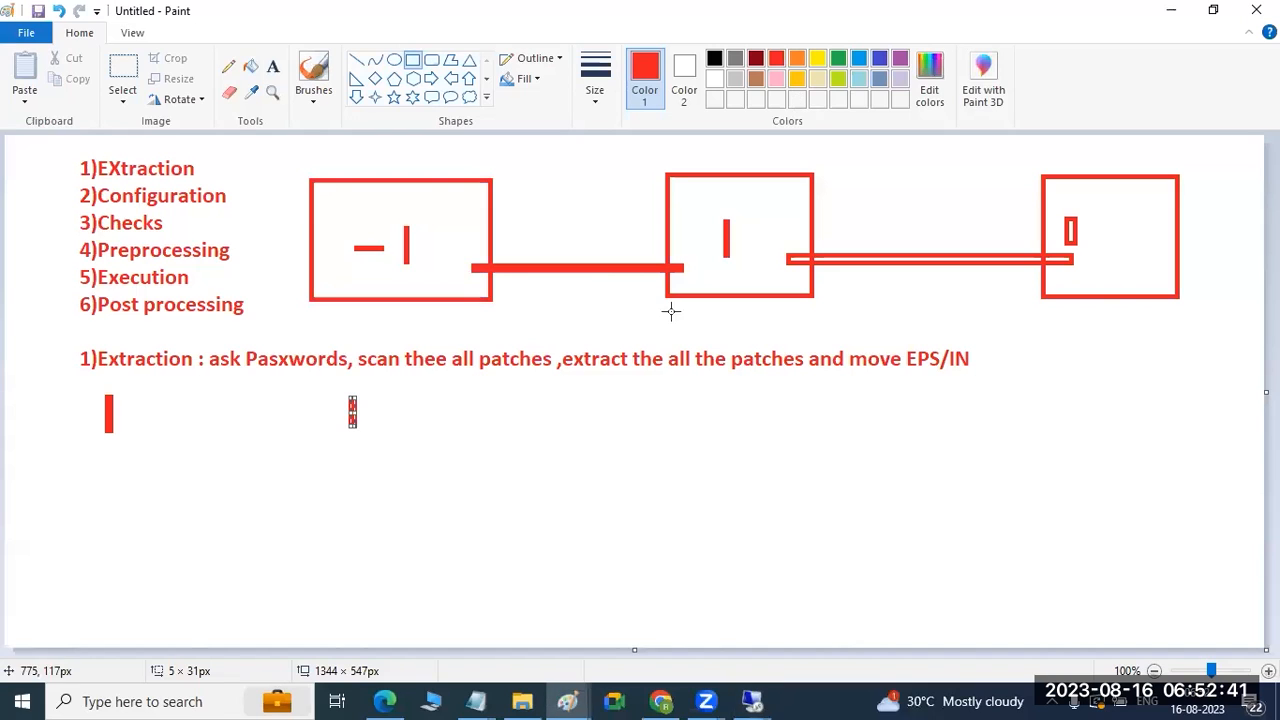
click(272, 66)
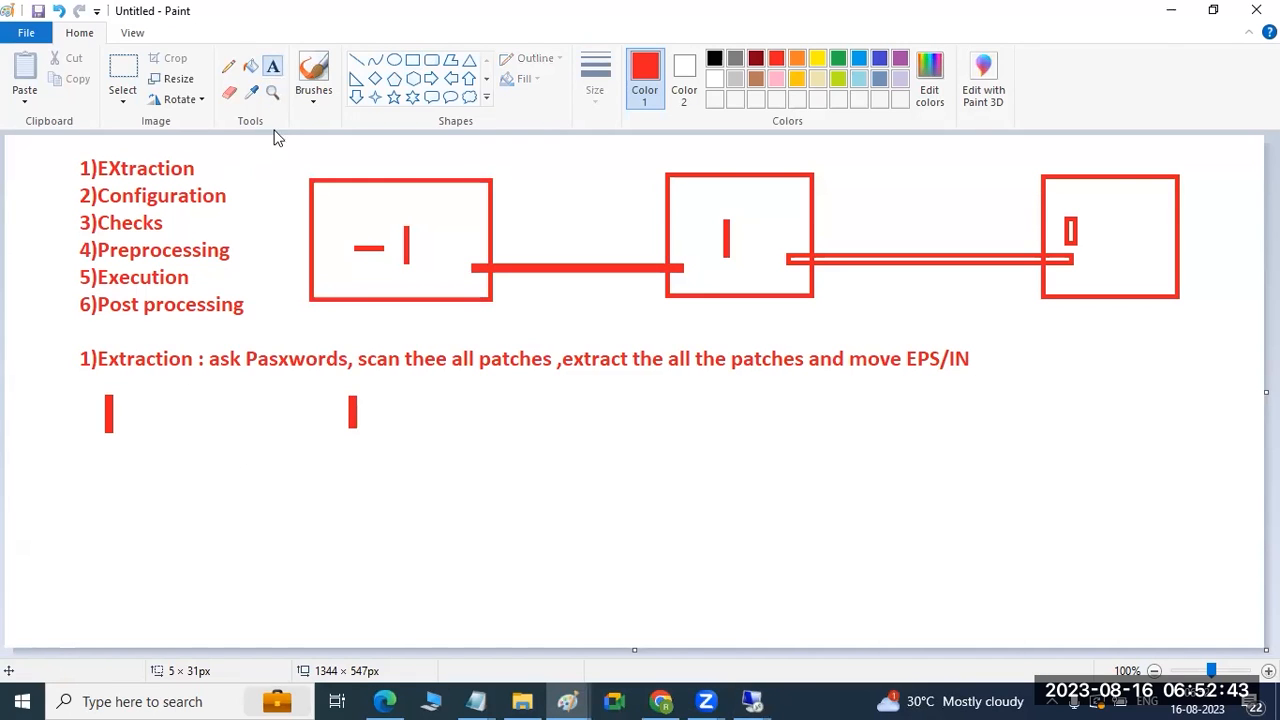
drag(432, 410, 908, 587)
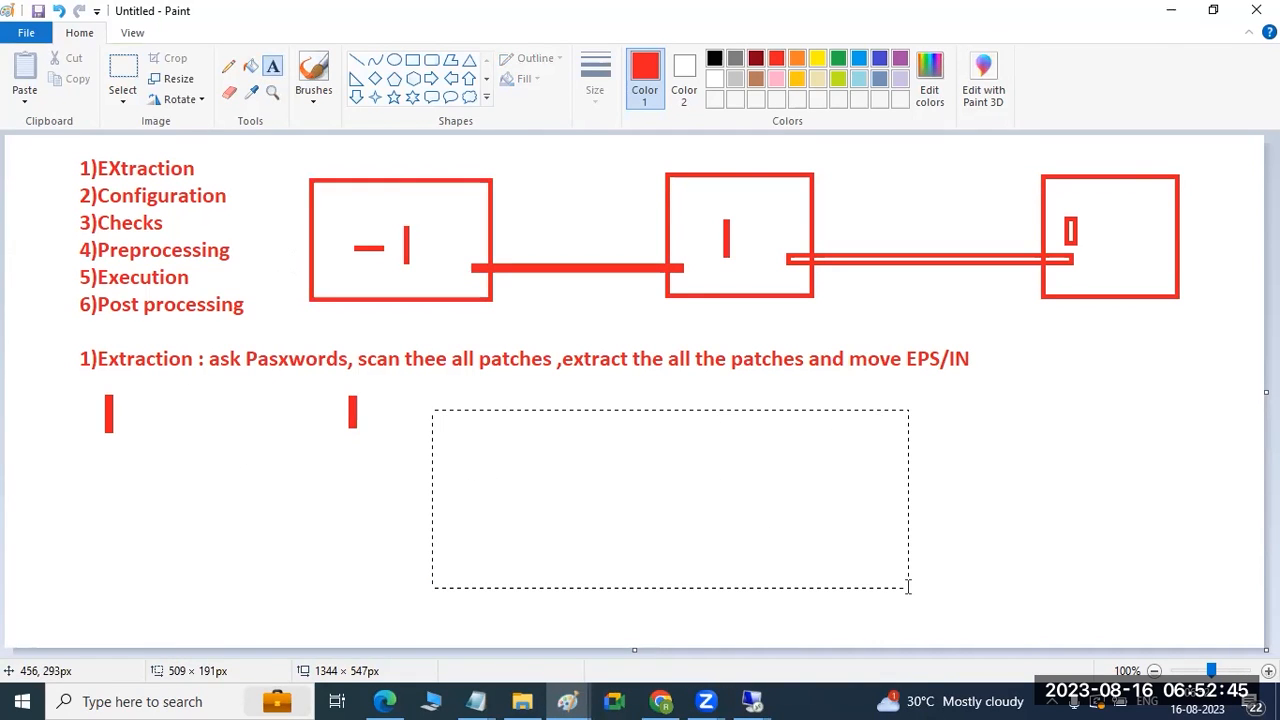
text(SID)
key(Return)
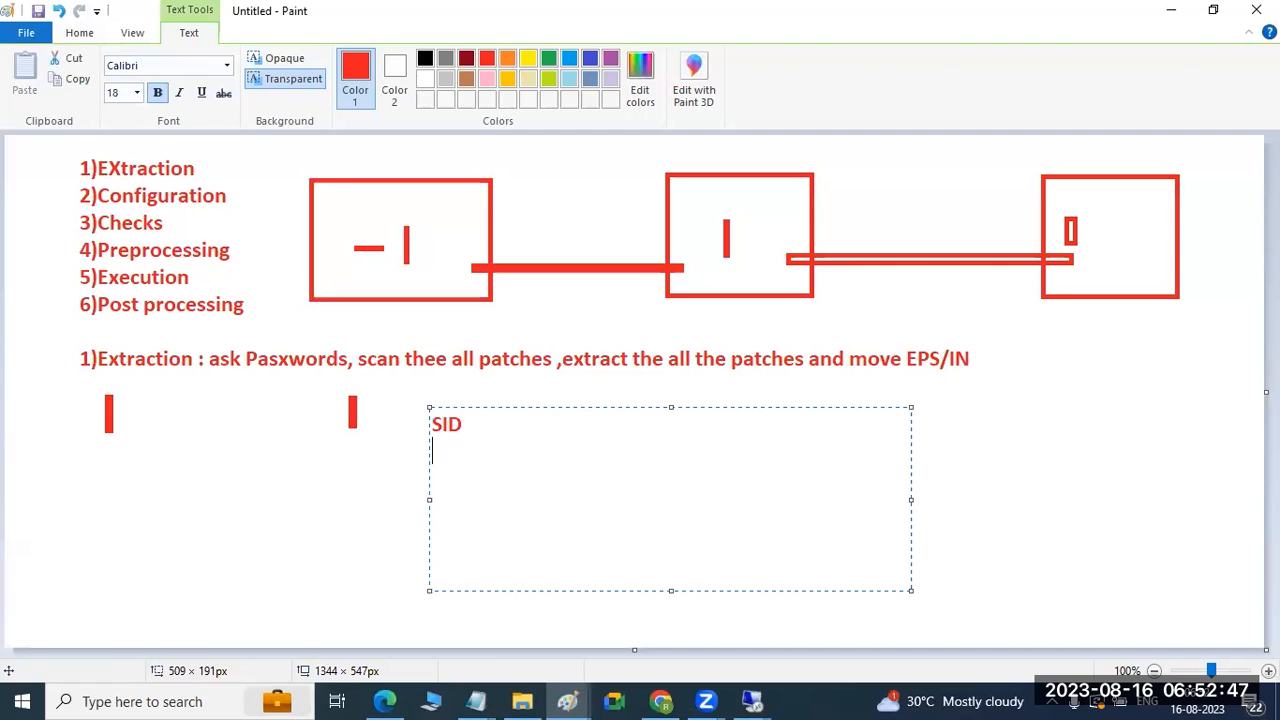
text(IN)
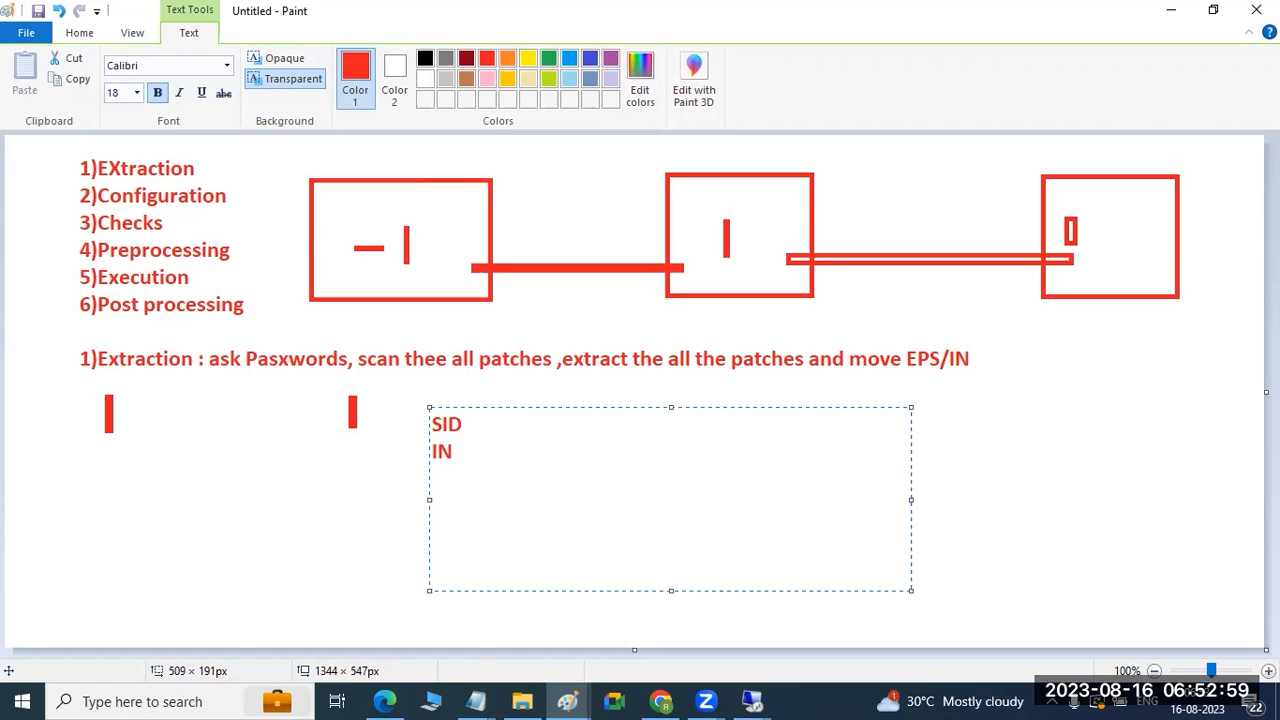
text(HOS)
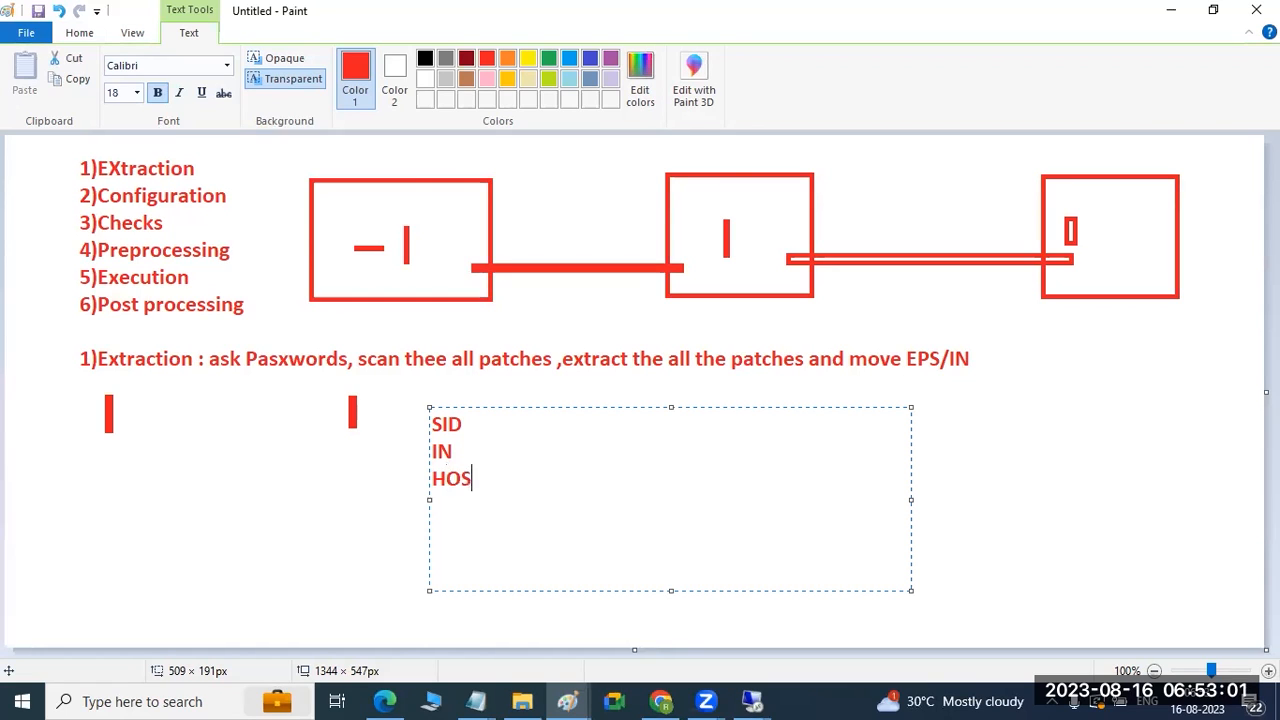
text(TNAME)
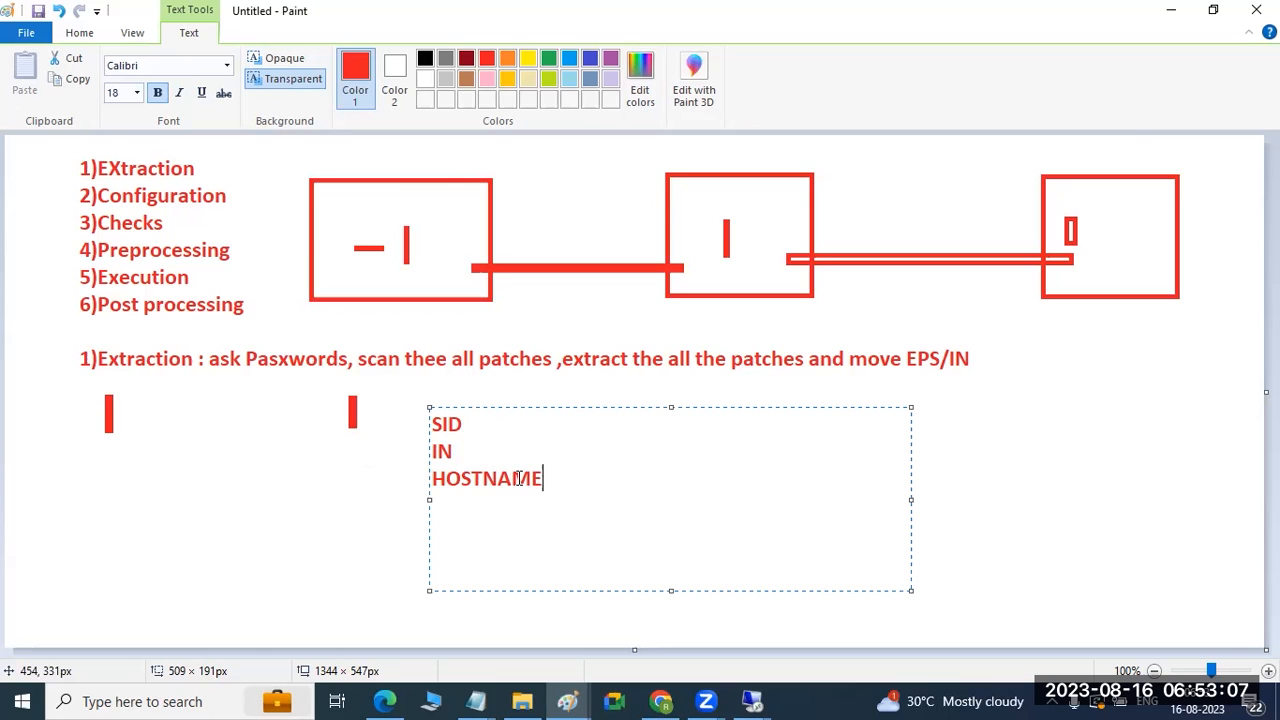
Select the word SID in the note and switch back to the remote SUM session.
drag(464, 426, 438, 427)
click(752, 700)
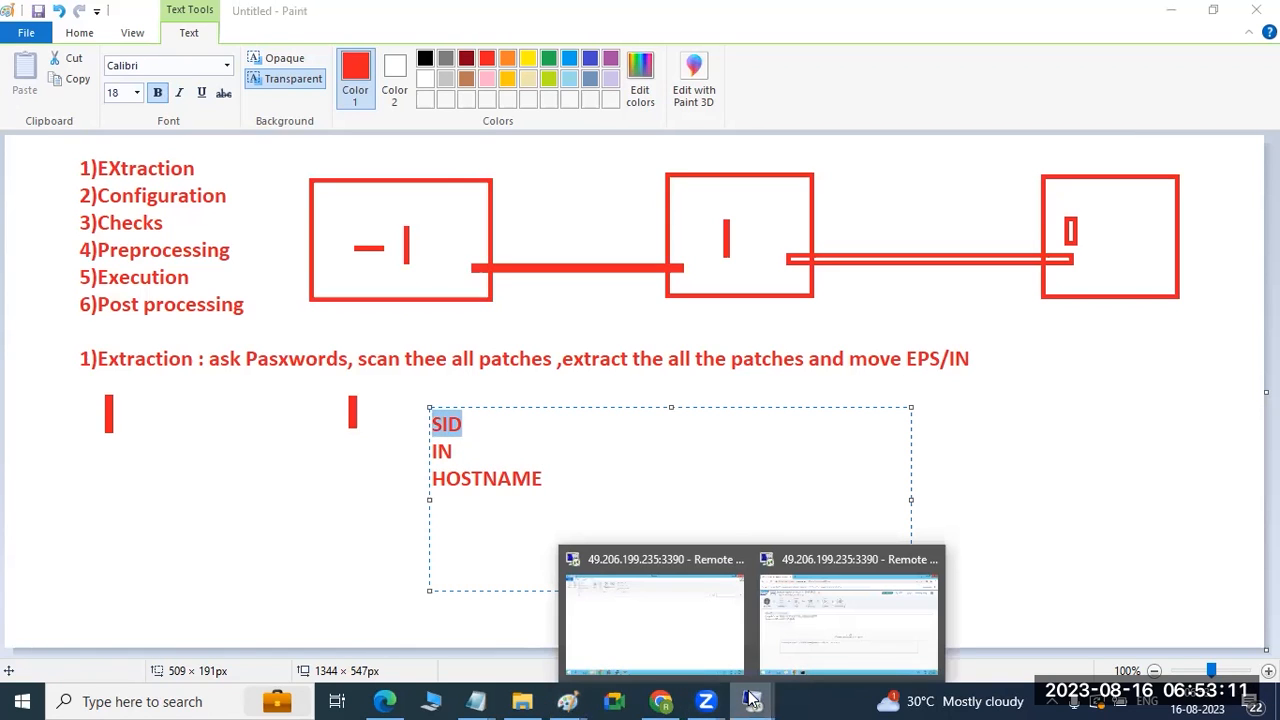
click(792, 652)
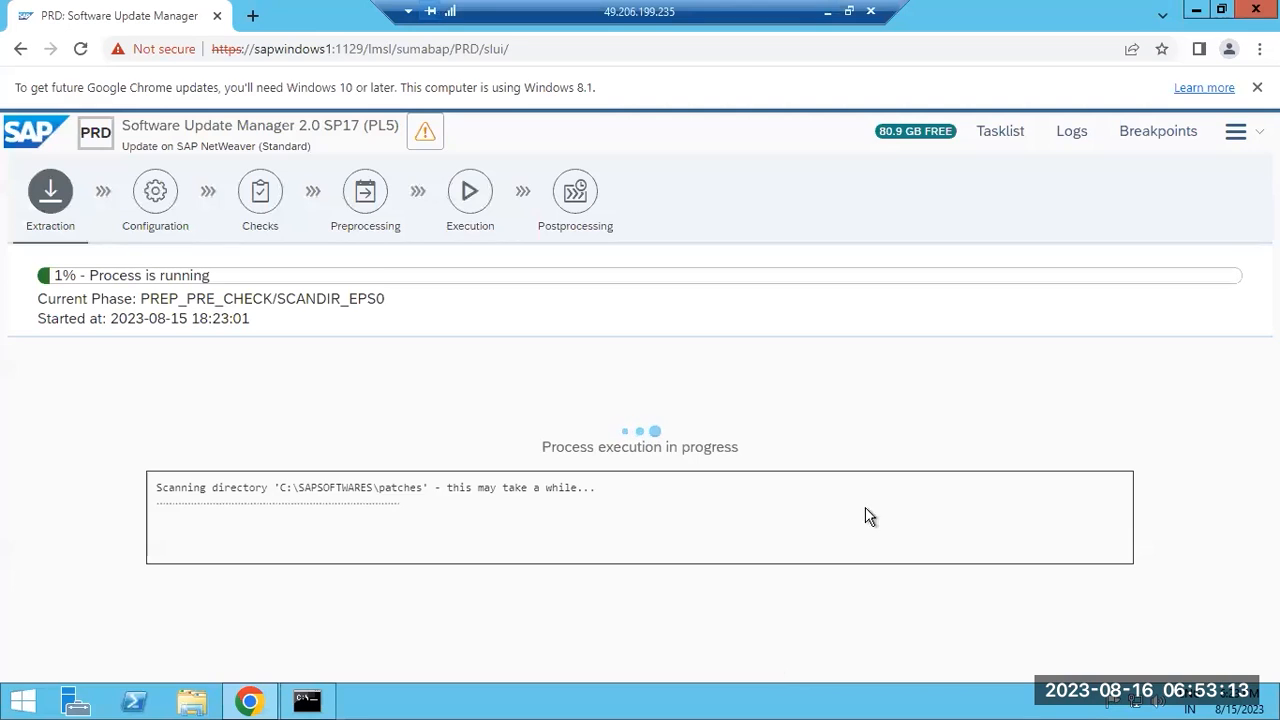
Open the SUM log file list for PRD at 1% in PREP_PRE_CHECK/SCANDIR_EPS0, then minimize the session.
click(1072, 138)
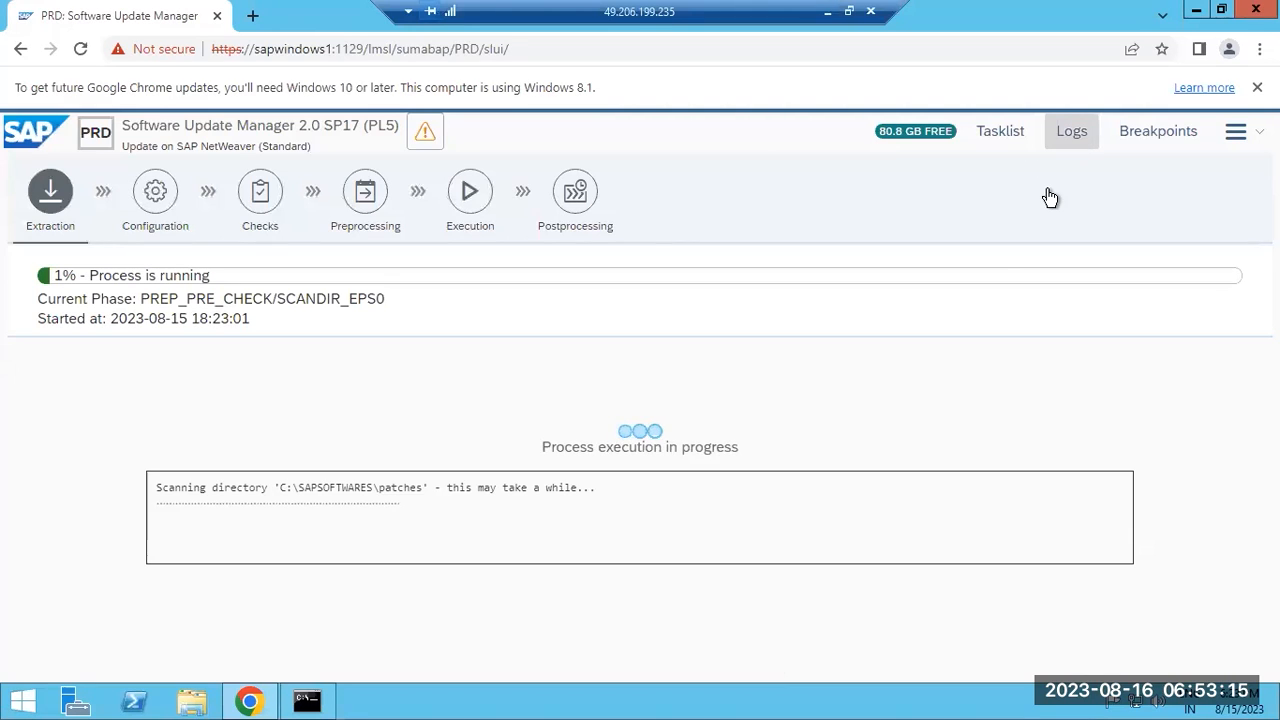
click(1074, 136)
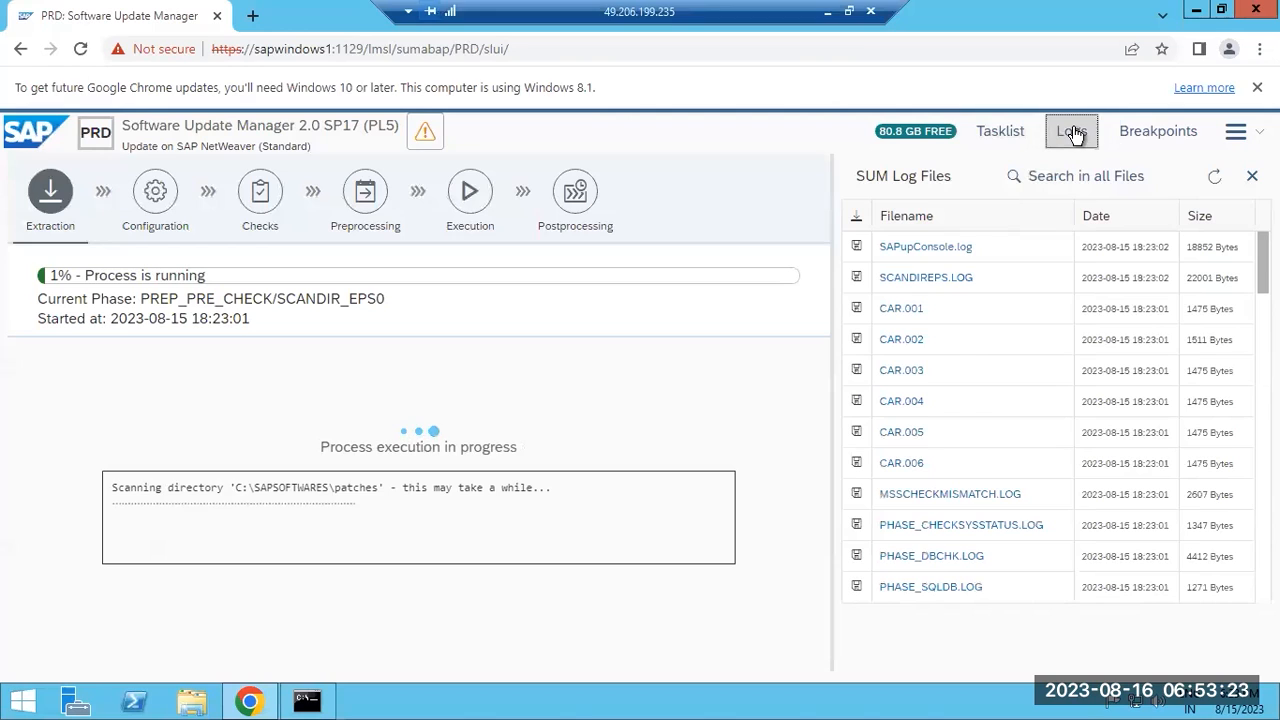
click(1074, 136)
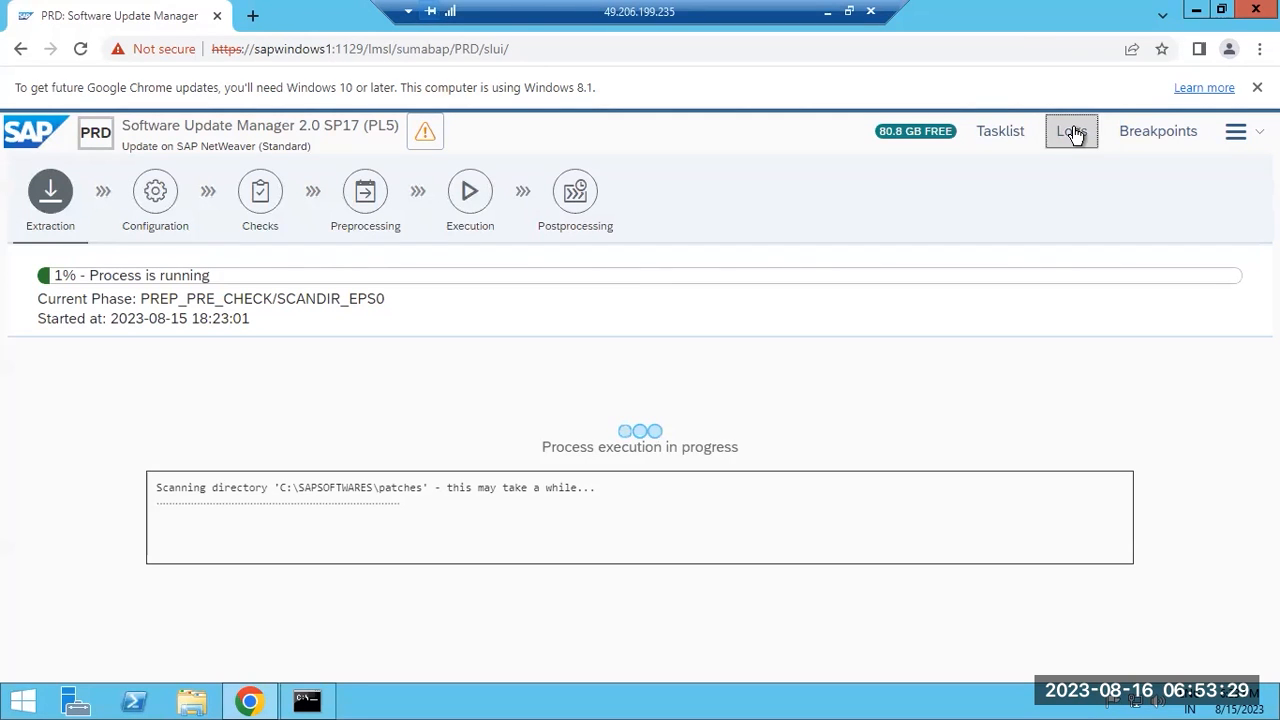
click(1072, 133)
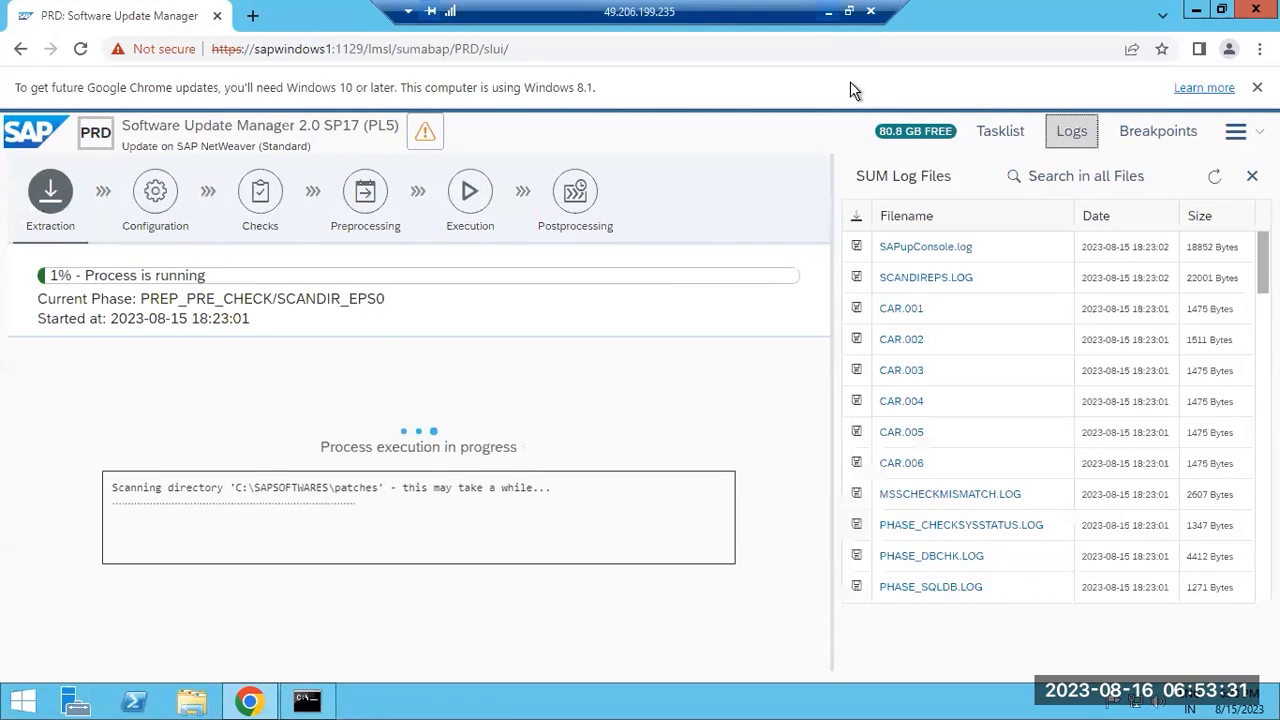
click(829, 12)
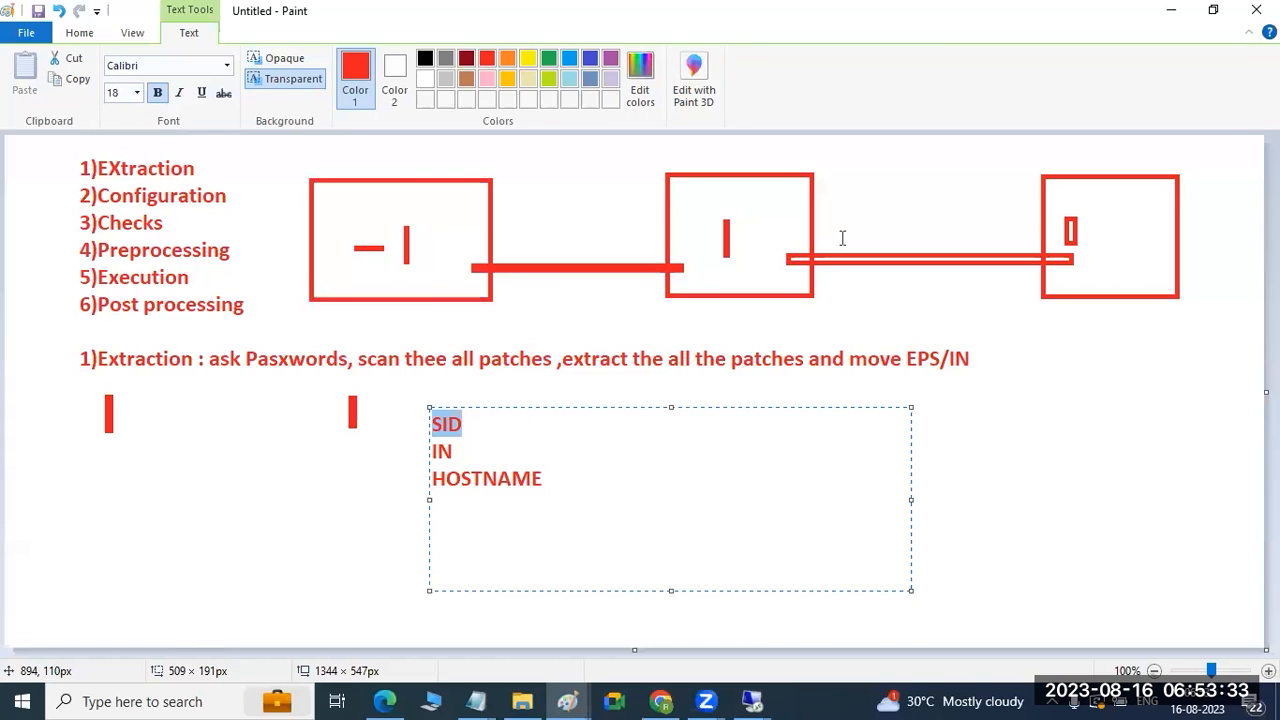
Commit the SID/IN/HOSTNAME note and place text boxes inside the middle and right-hand boxes.
drag(345, 214, 366, 215)
drag(750, 203, 766, 215)
drag(1091, 208, 1112, 227)
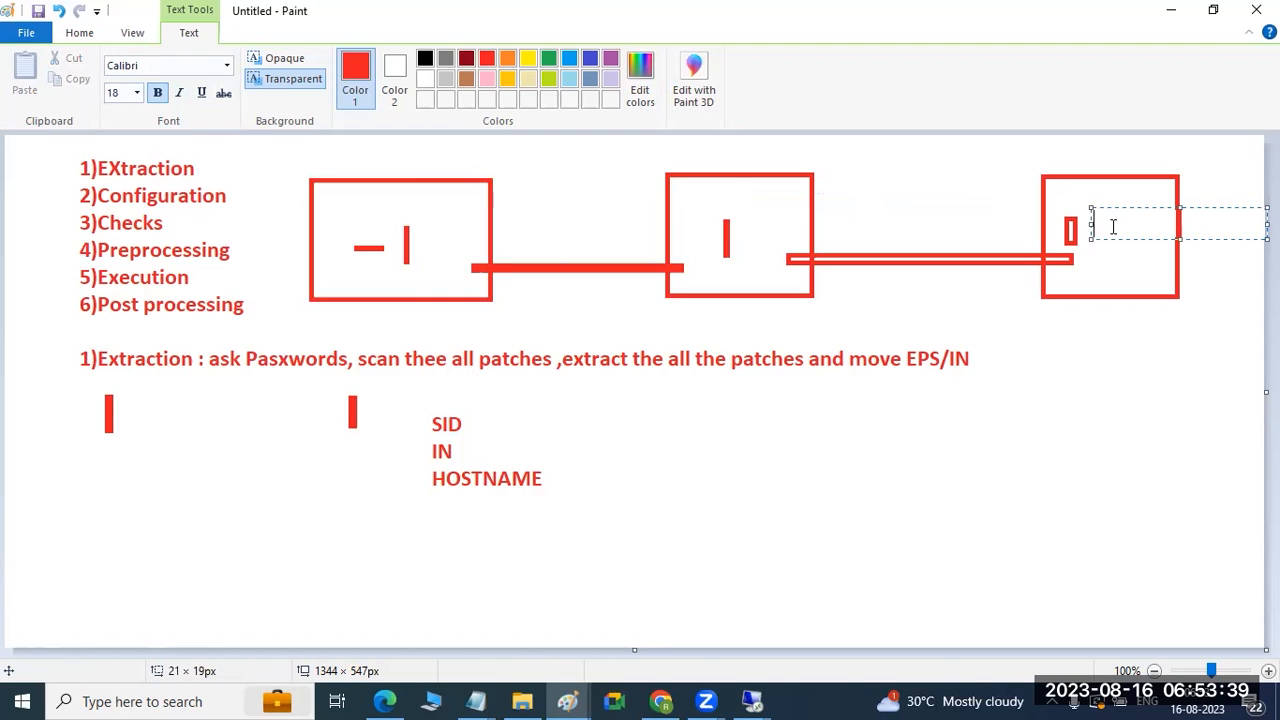